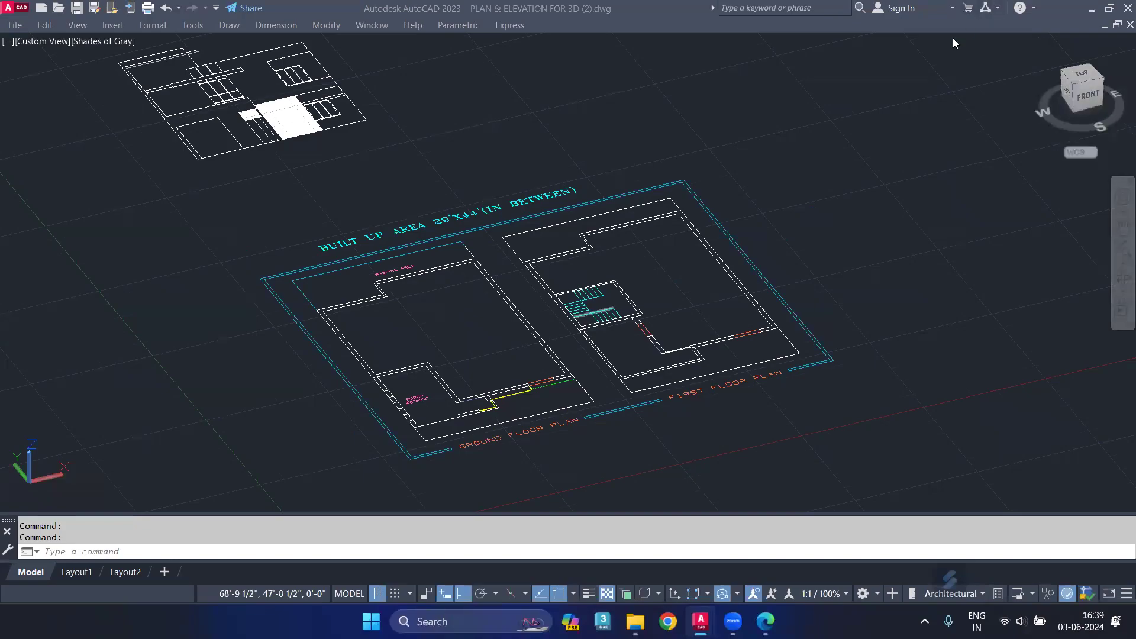
Erase the BUILT UP AREA heading text from the plans.
scroll(462, 353, up, 1)
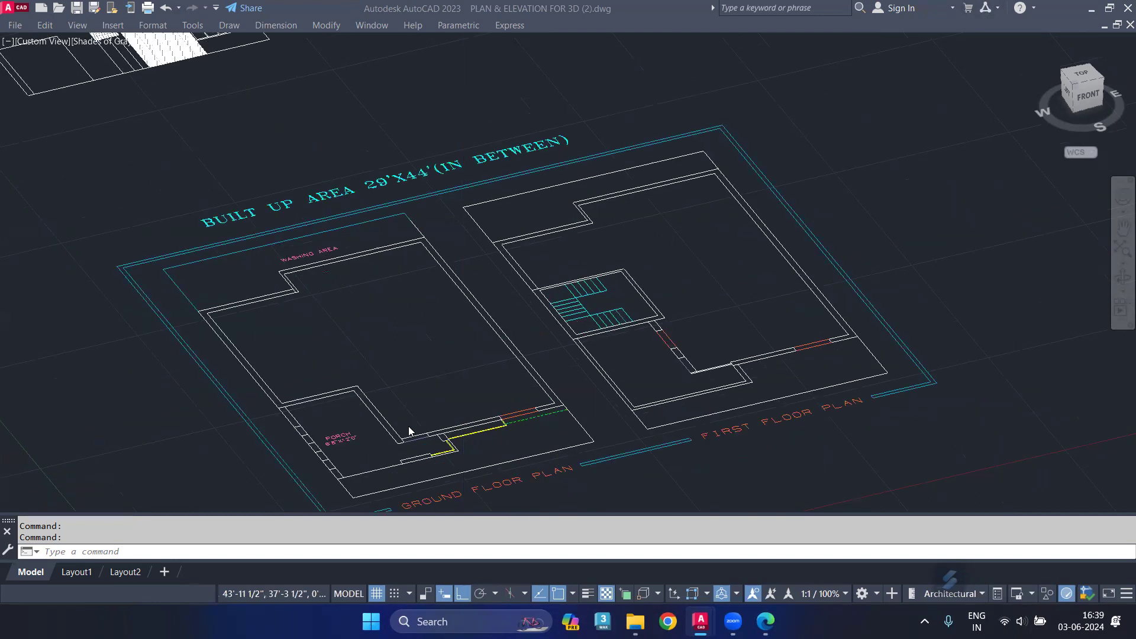
scroll(468, 347, up, 3)
scroll(407, 425, down, 4)
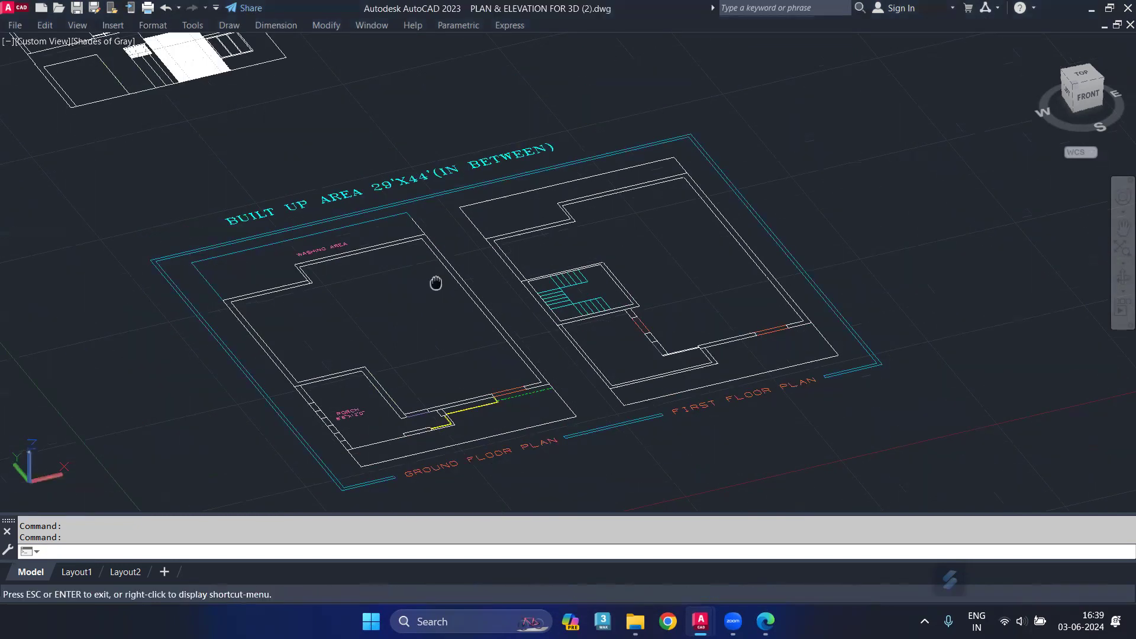
scroll(418, 344, up, 2)
click(390, 258)
key(Delete)
Erase the PORCH label and other remaining labels, then check the bare plan linework.
middle_drag(387, 395, 385, 371)
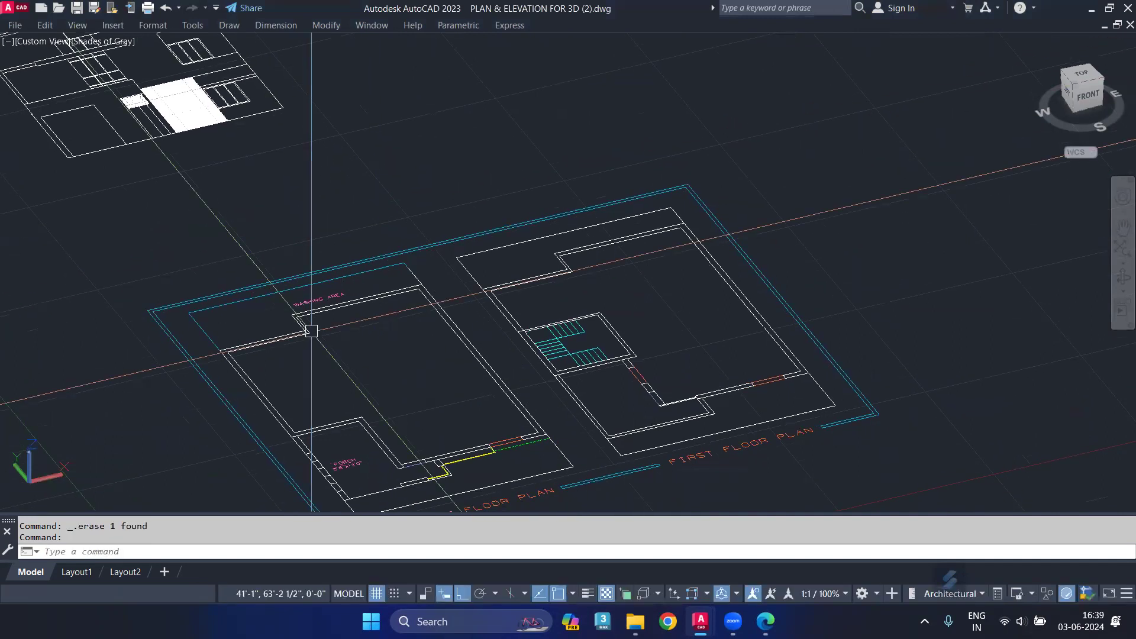
scroll(311, 331, up, 3)
scroll(304, 284, up, 1)
scroll(367, 414, down, 4)
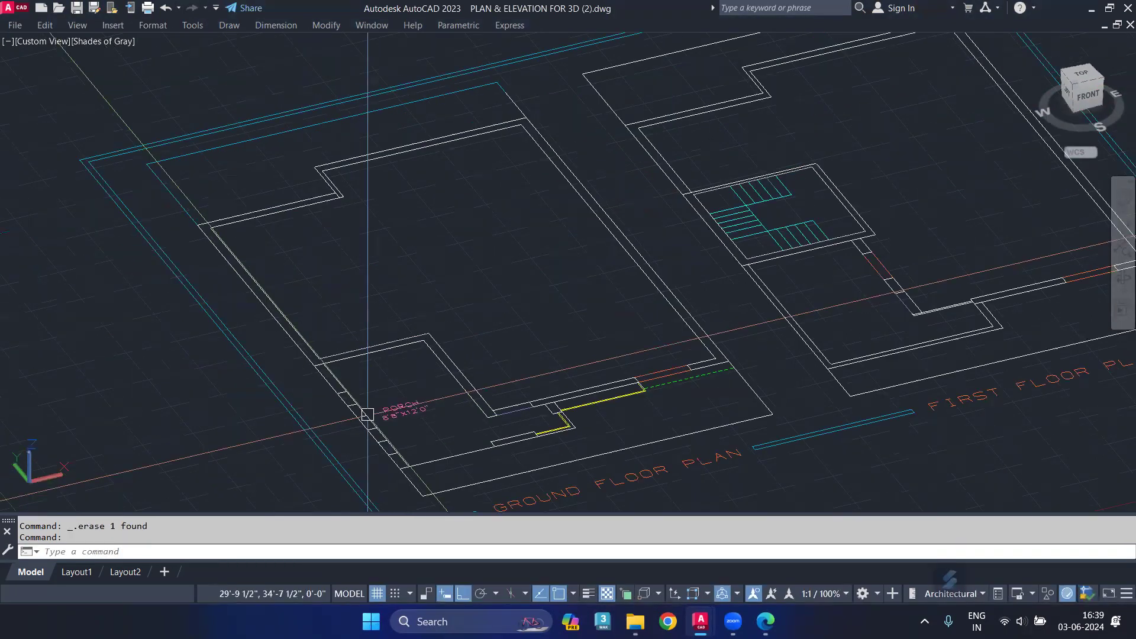
key(Delete)
scroll(562, 415, up, 1)
mouse_move(541, 409)
shift+middle_down()
mouse_move(540, 375)
mouse_move(257, 447)
shift+middle_up()
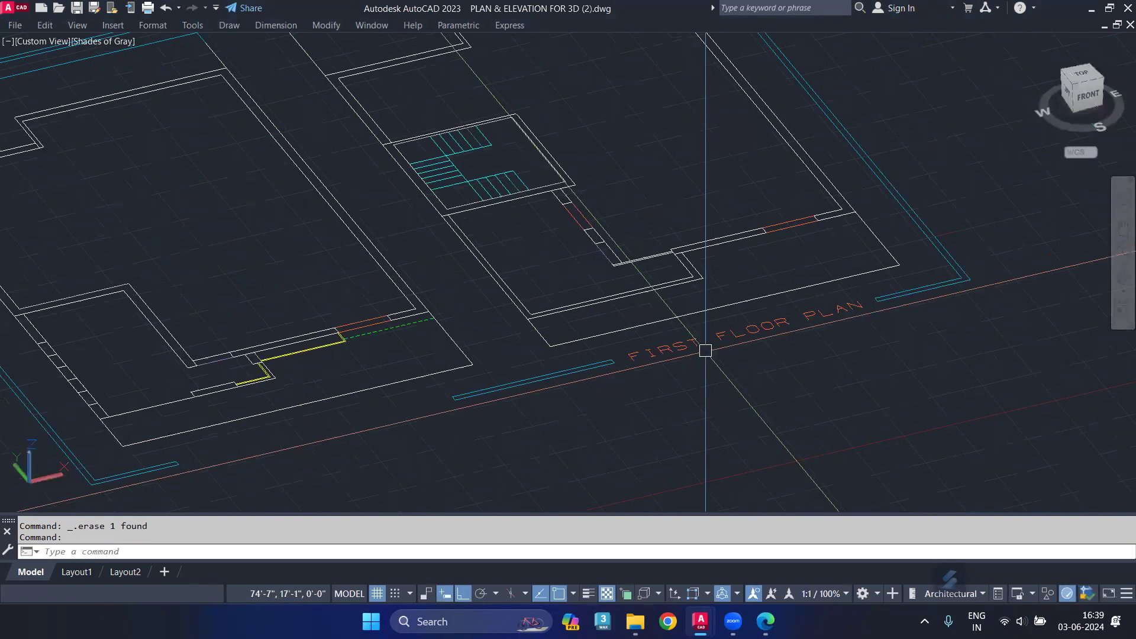
scroll(706, 350, down, 4)
scroll(639, 326, up, 1)
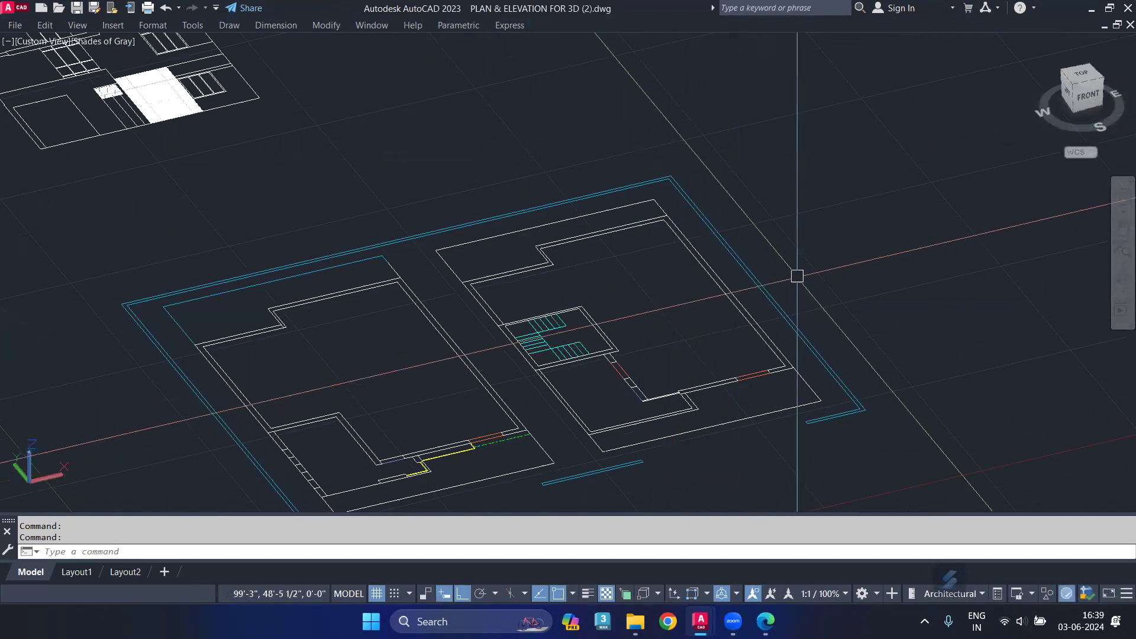
Change the drawing length type from Architectural to Engineering in Drawing Units (UN).
text(uy)
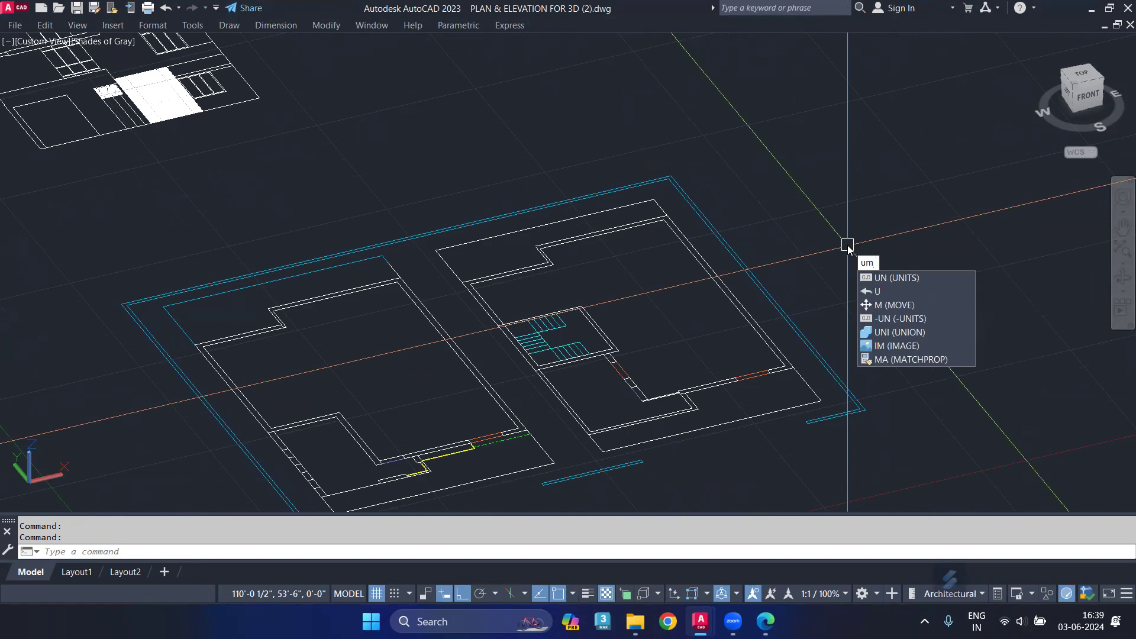
key(BackSpace)
text(n)
key(Return)
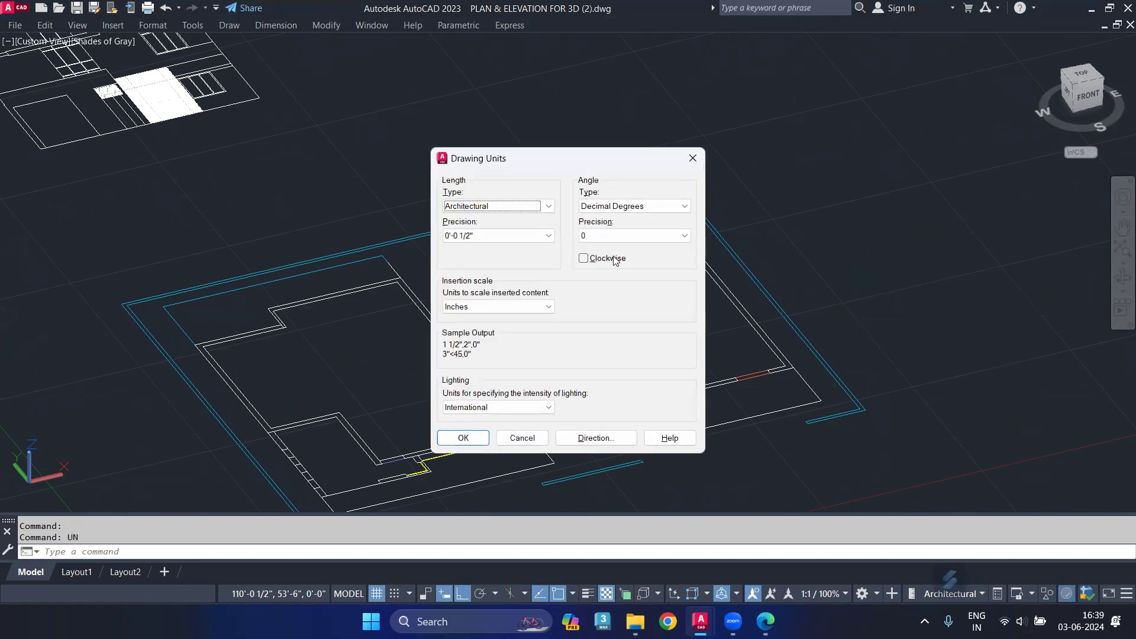
click(514, 206)
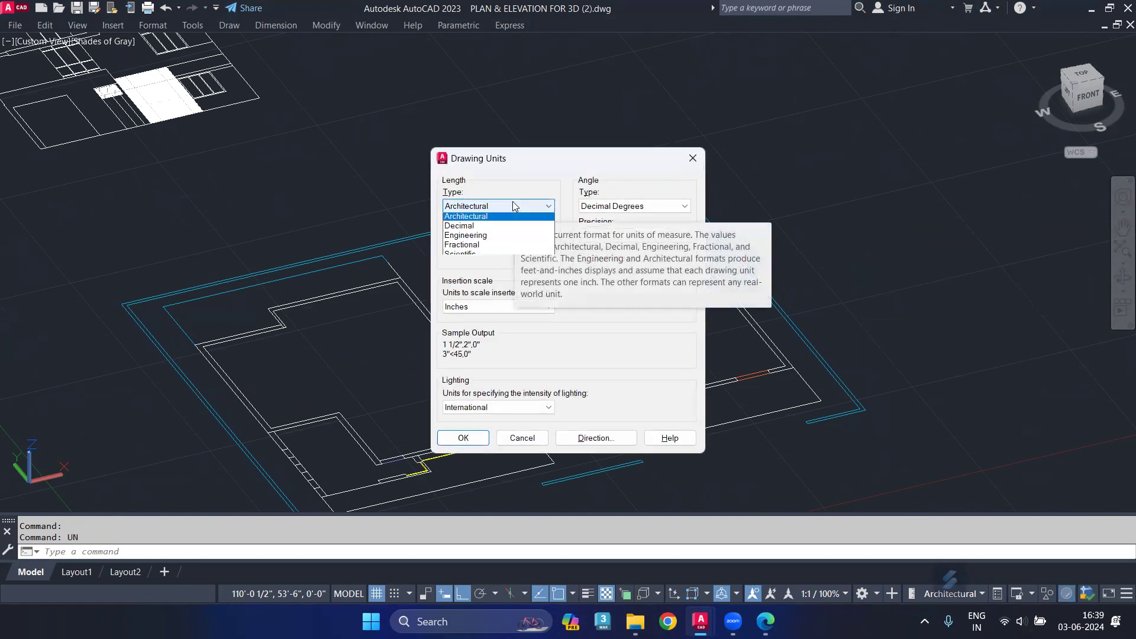
click(496, 237)
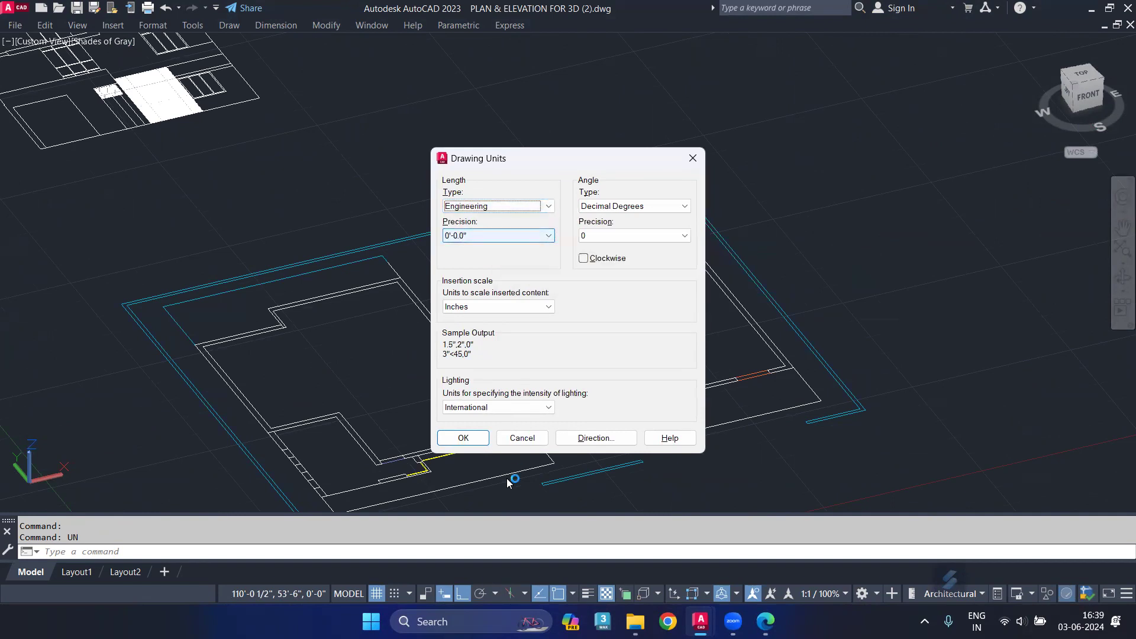
click(464, 438)
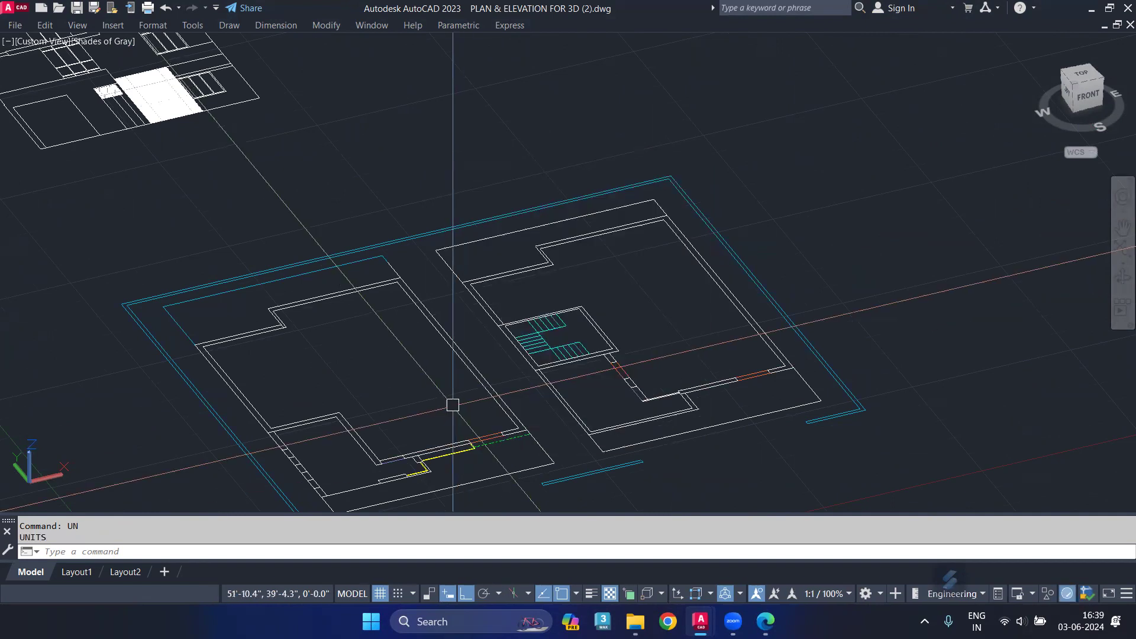
Set the ISO-25 dimension style's primary unit format to Engineering.
key(Return)
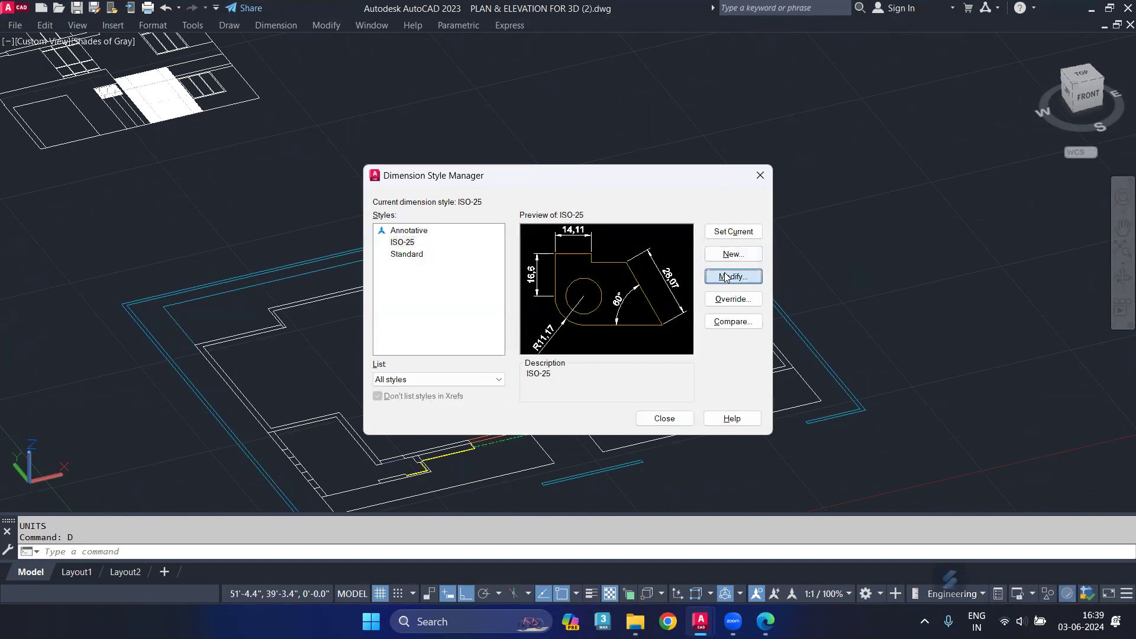
click(724, 276)
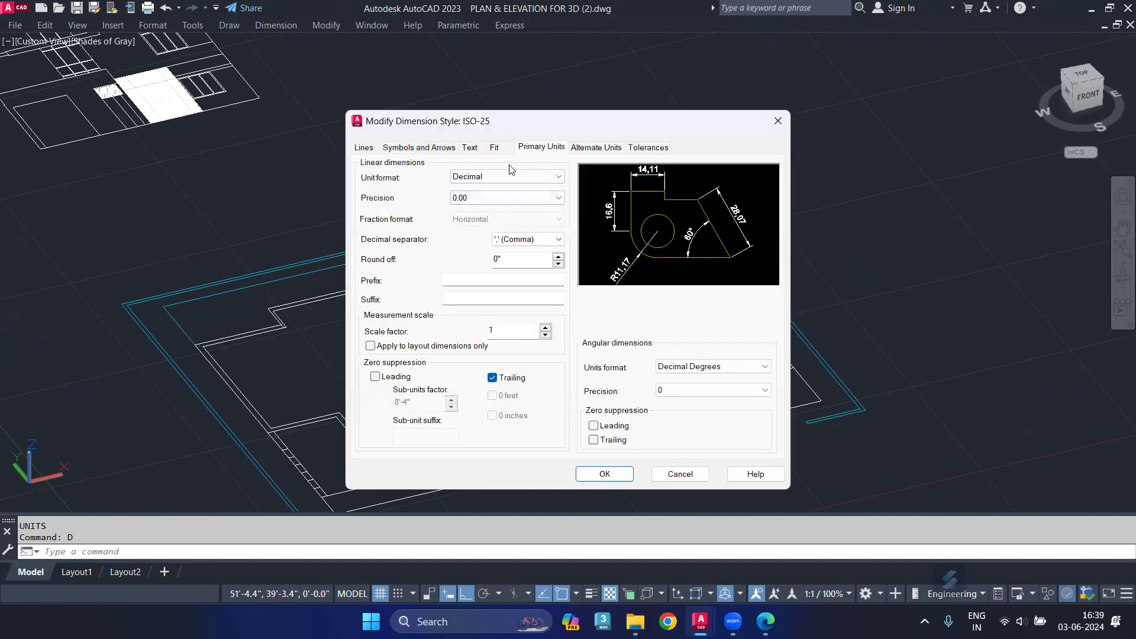
click(498, 177)
click(476, 209)
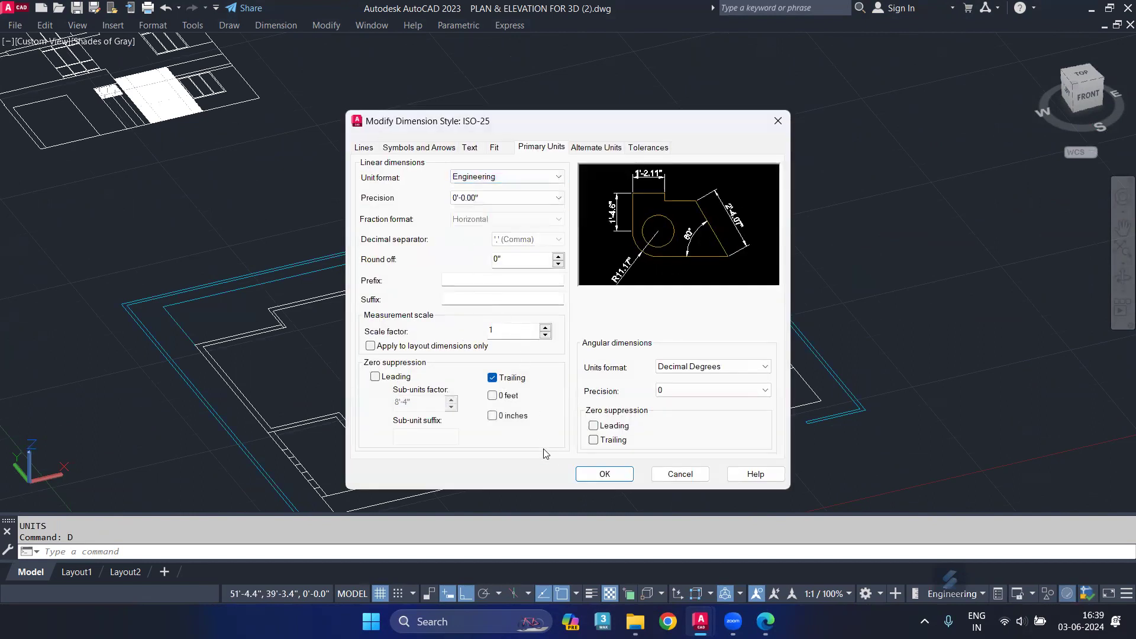
click(604, 474)
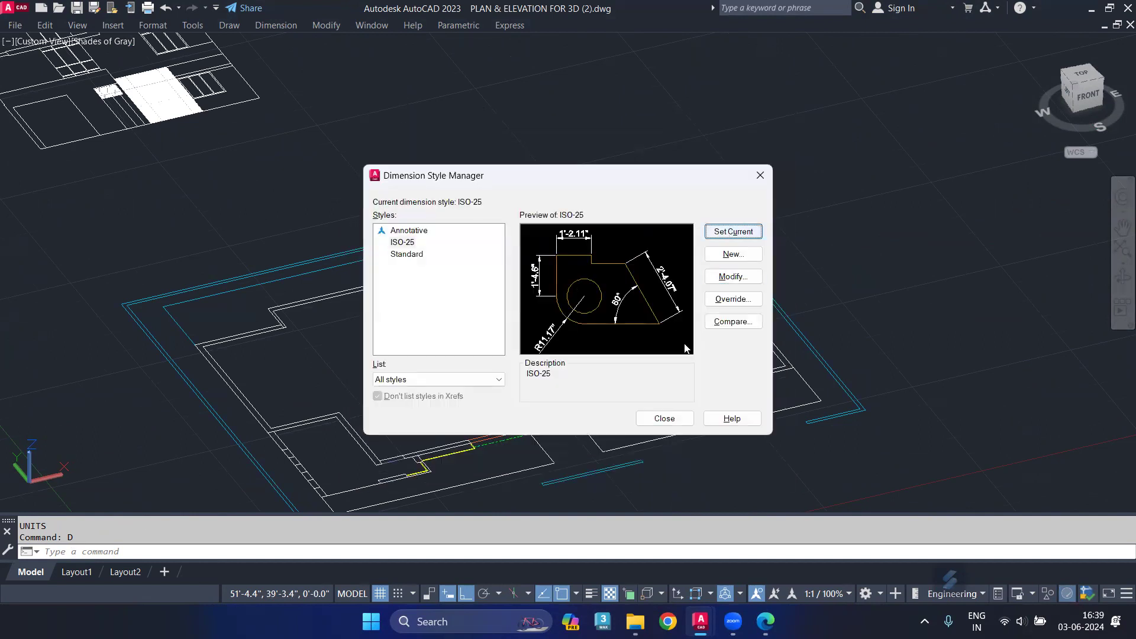
click(664, 418)
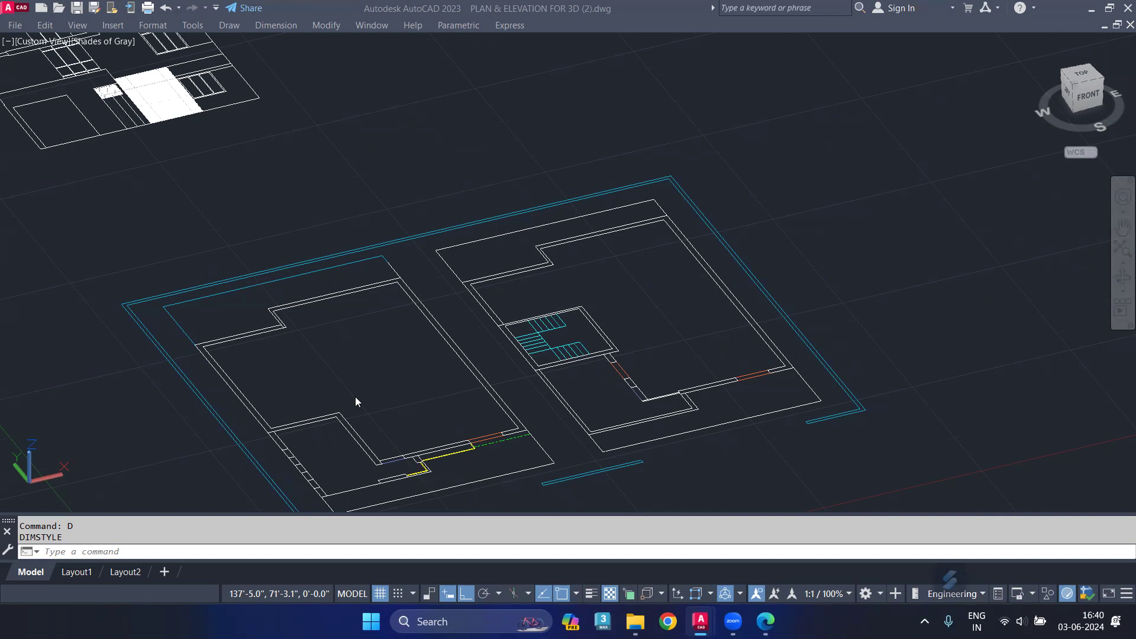
click(135, 421)
click(99, 373)
text(BO)
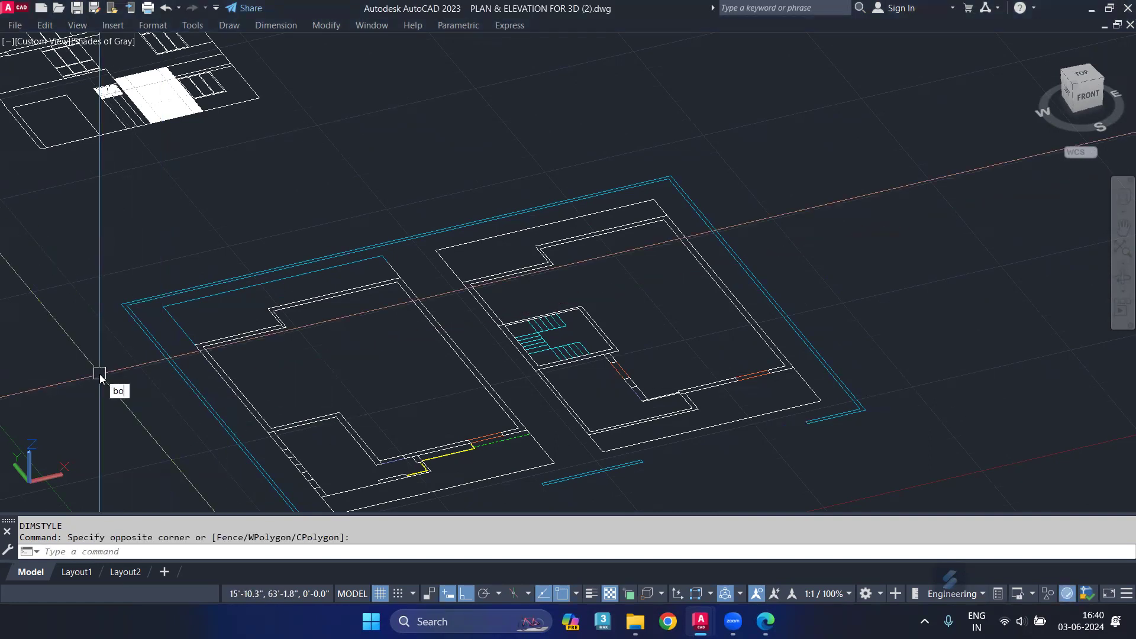
text(X)
click(133, 407)
scroll(266, 317, up, 2)
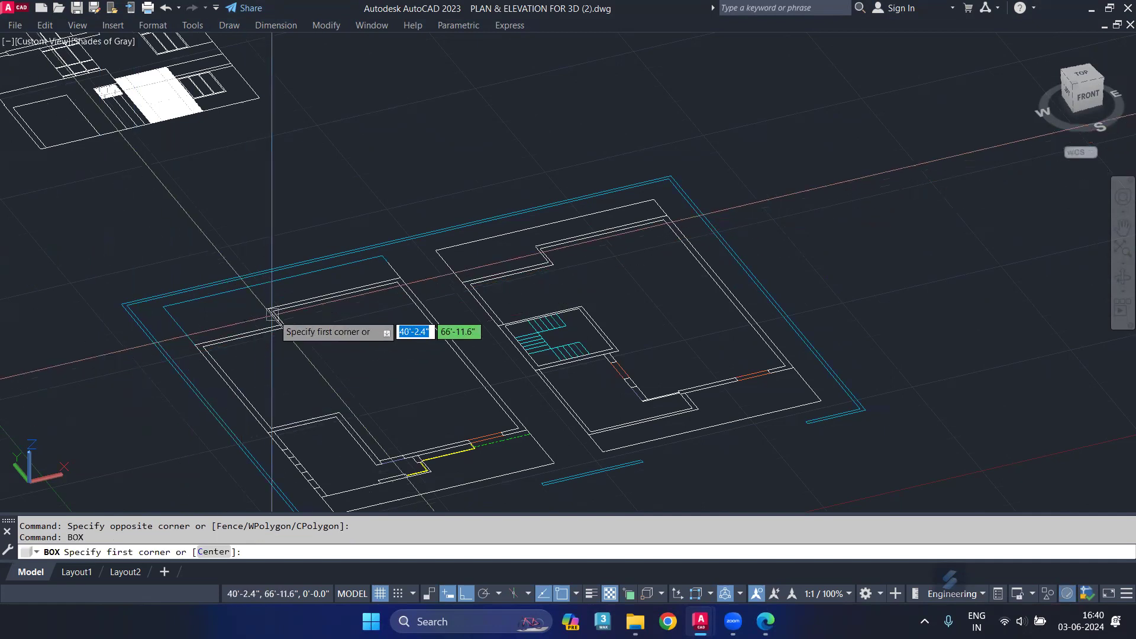
scroll(274, 310, up, 2)
middle_drag(274, 310, 860, 341)
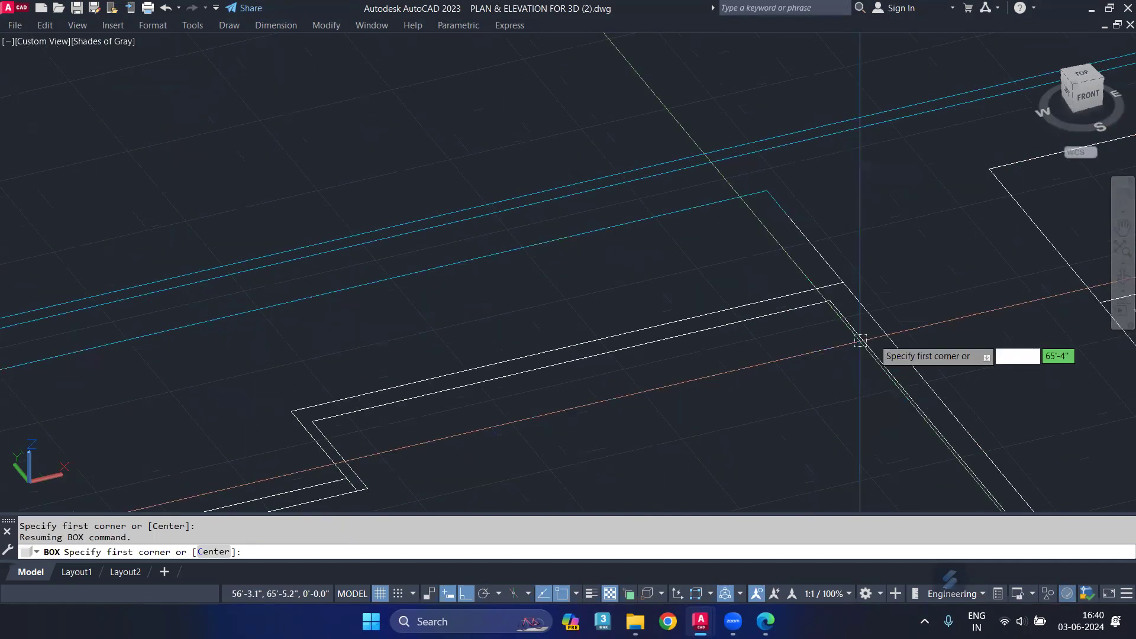
click(842, 278)
scroll(842, 274, down, 2)
scroll(812, 264, down, 2)
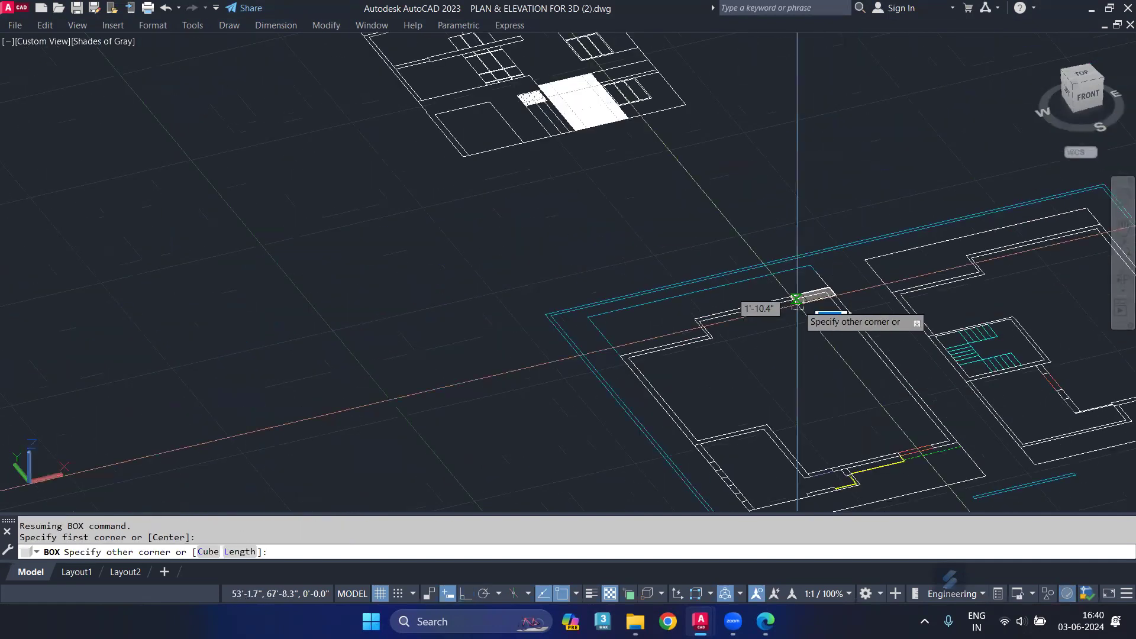
scroll(740, 308, up, 1)
scroll(661, 314, up, 2)
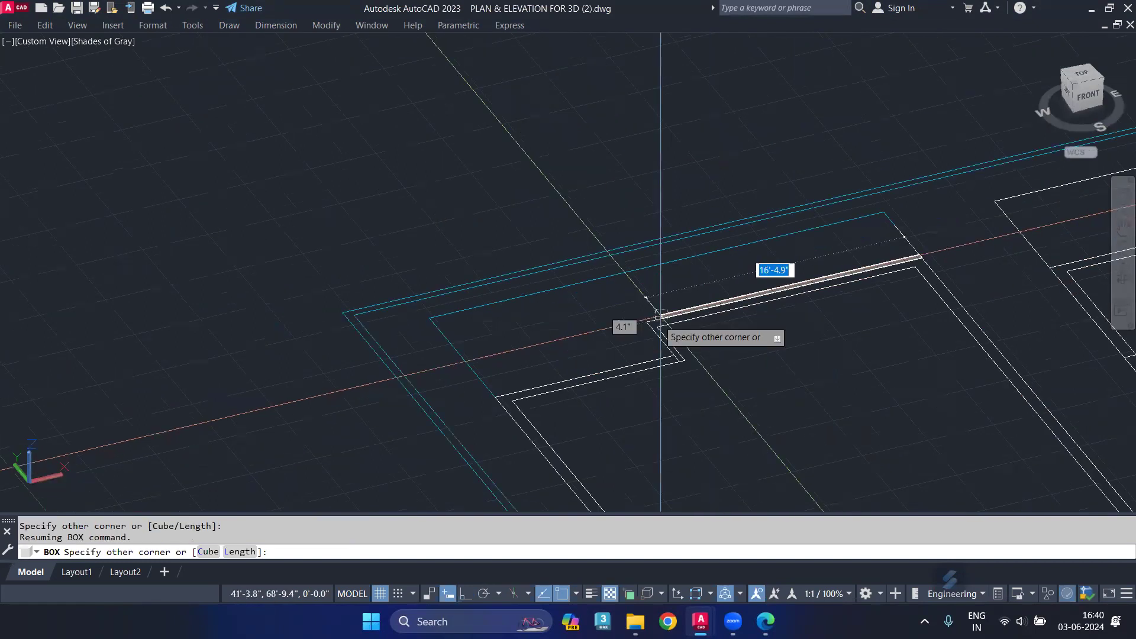
scroll(661, 314, up, 3)
click(671, 320)
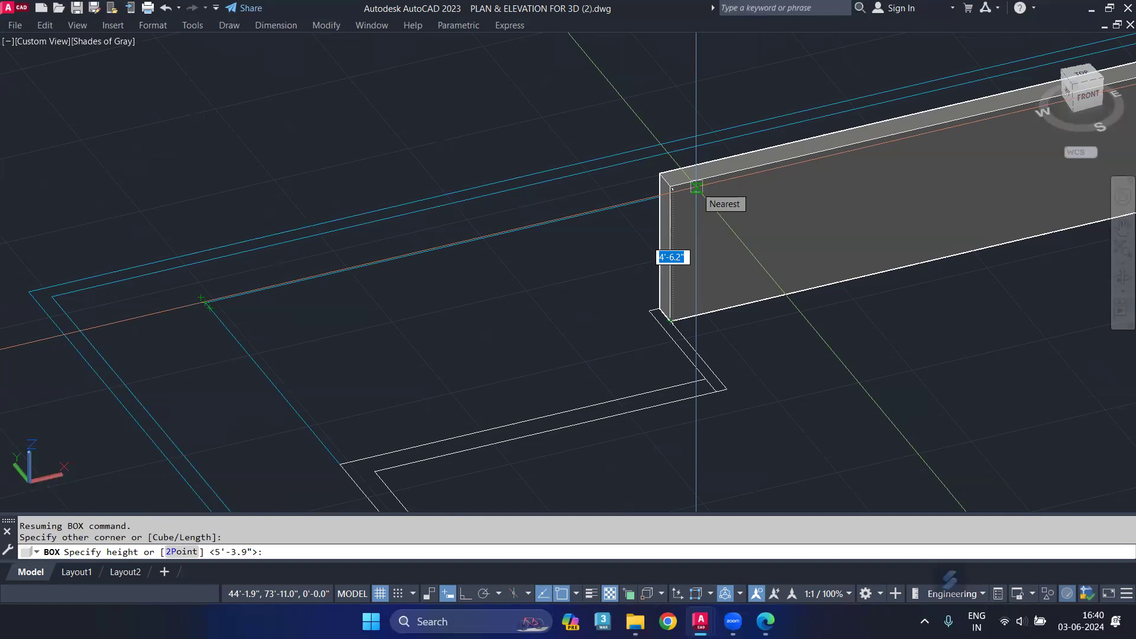
text(1)
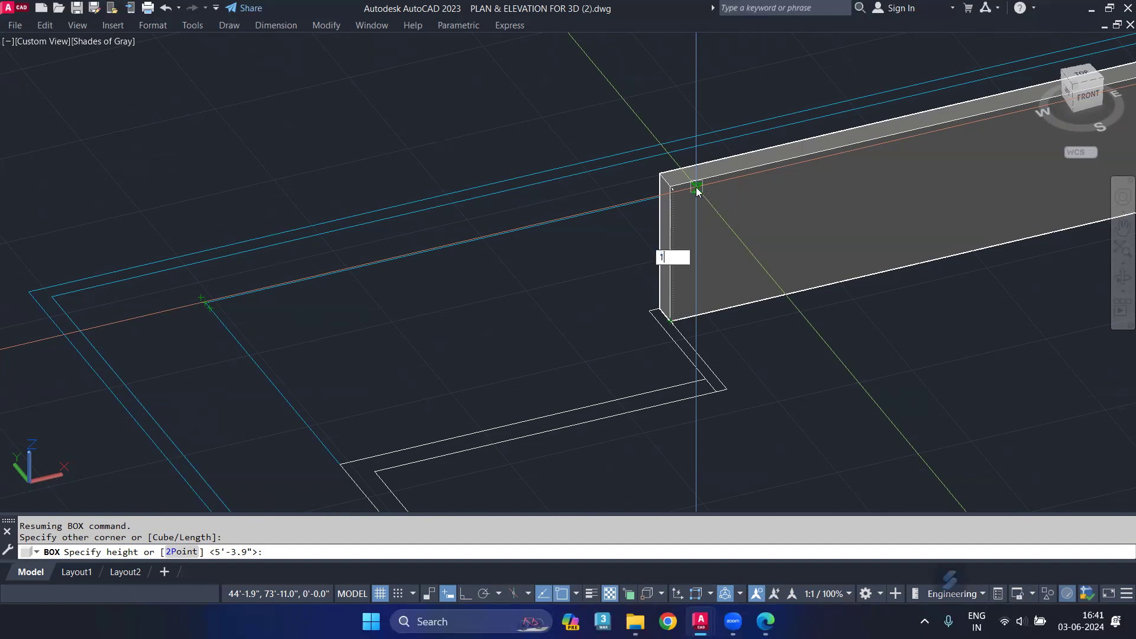
key(Return)
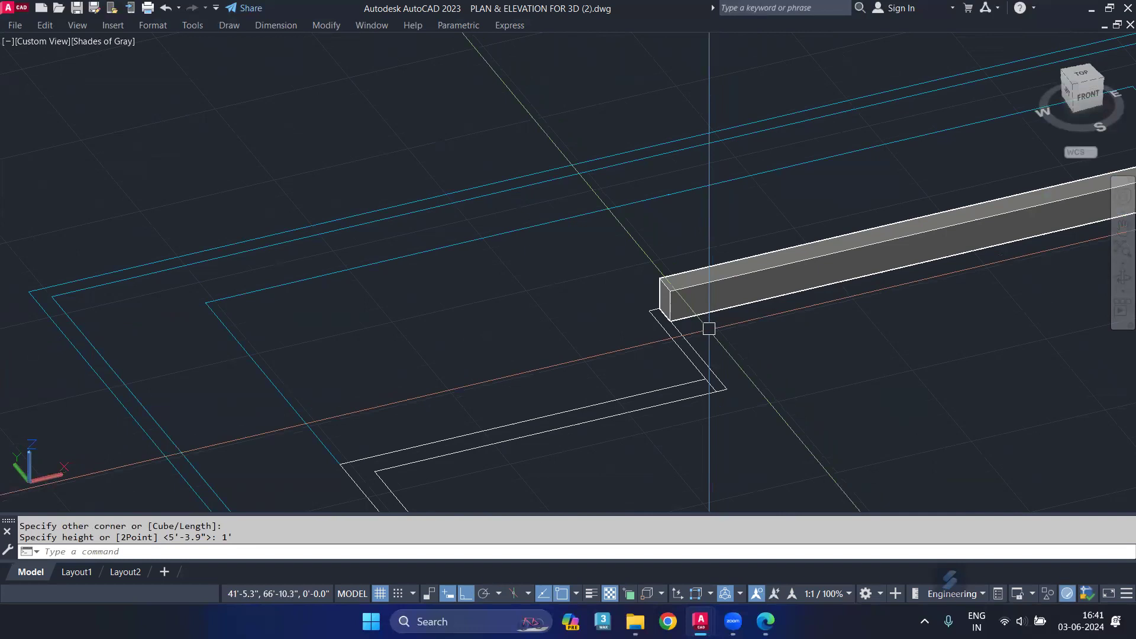
key(ctrl+z)
Draw the first wall as an 11' high box between its base corners.
text(bo)
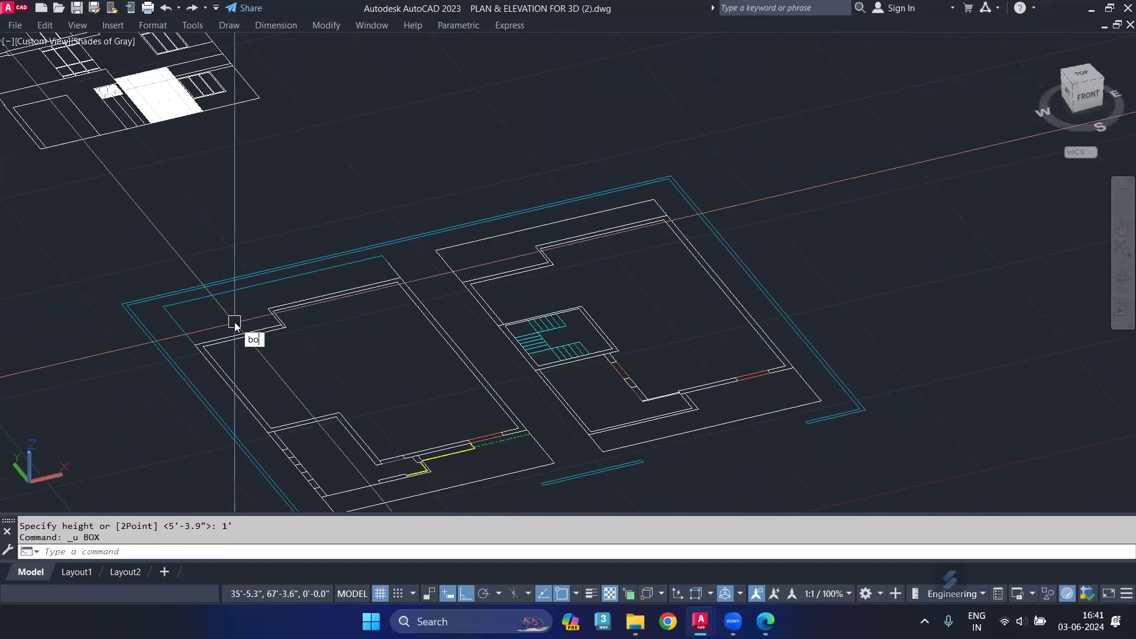
key(Return)
scroll(373, 287, up, 3)
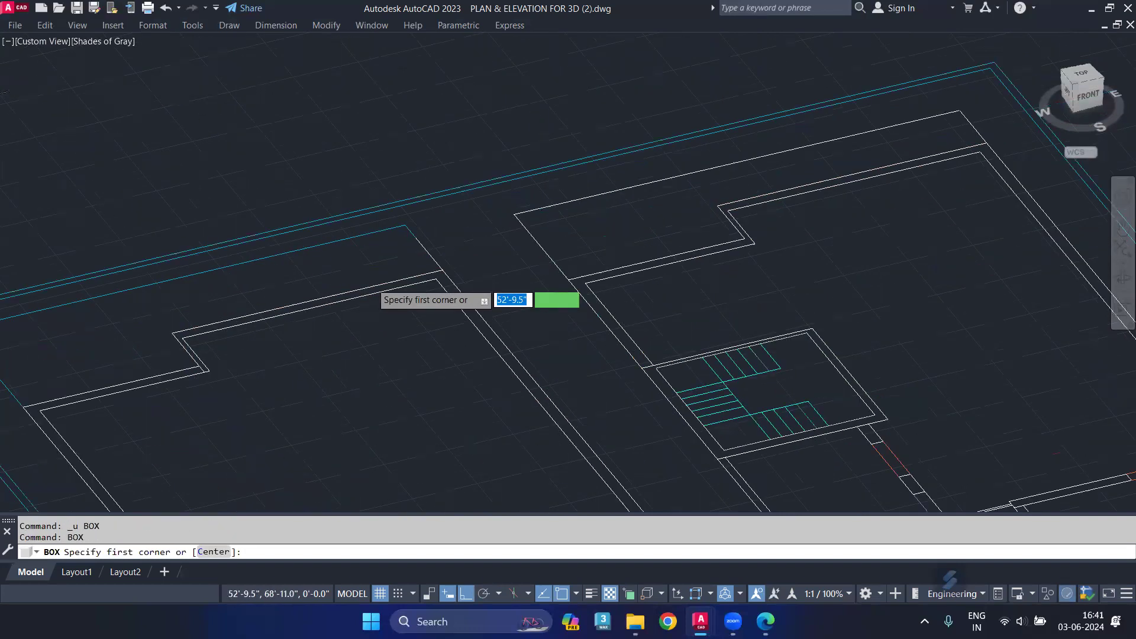
scroll(371, 284, up, 2)
click(473, 265)
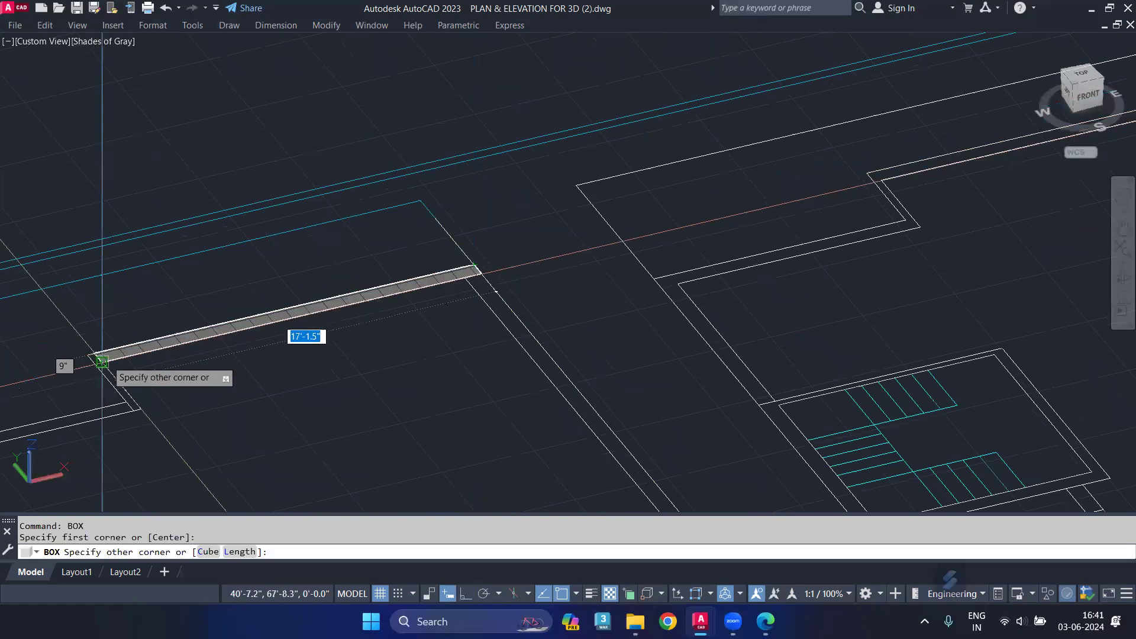
click(99, 359)
text(11)
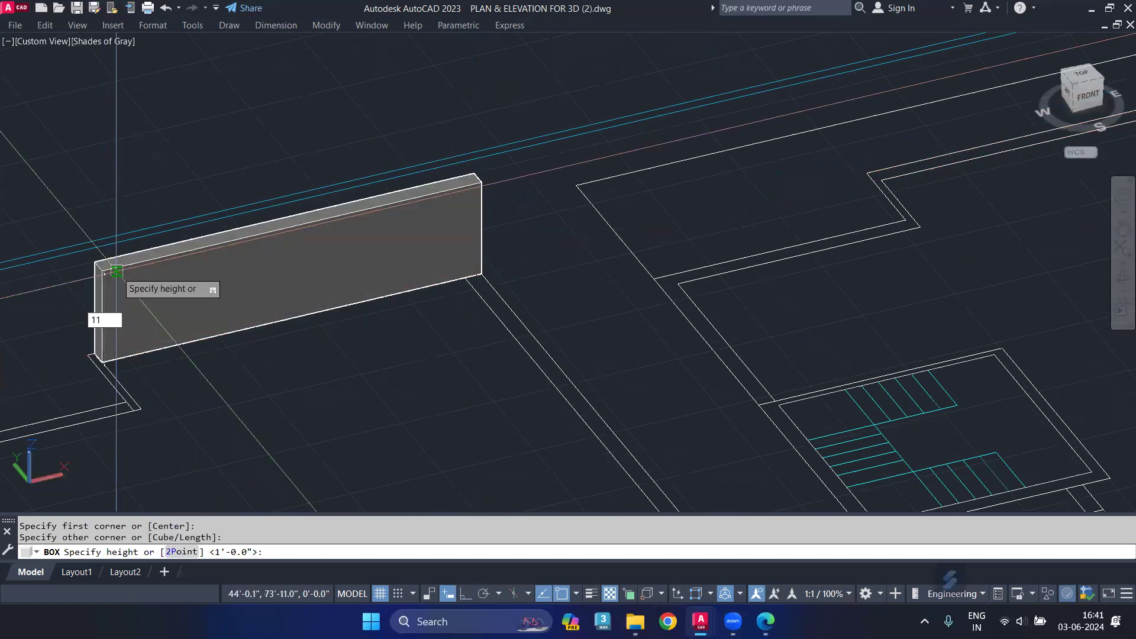
text(')
key(Return)
scroll(177, 378, down, 2)
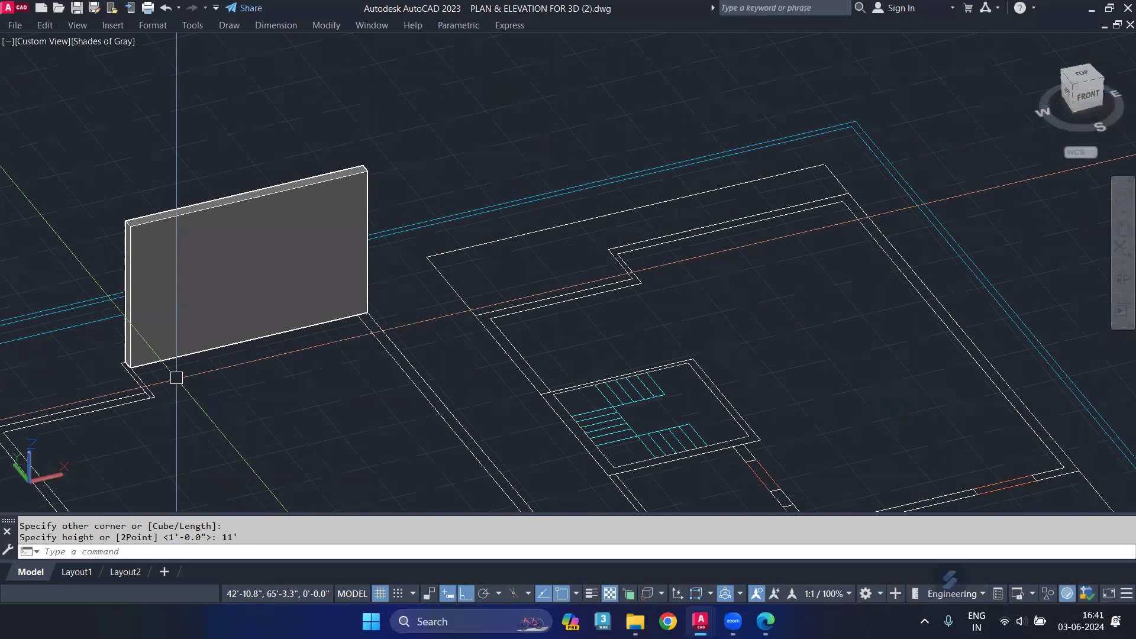
scroll(188, 323, up, 2)
Add a second 11' wall box, stepped from the first.
key(Return)
scroll(246, 349, up, 5)
click(242, 338)
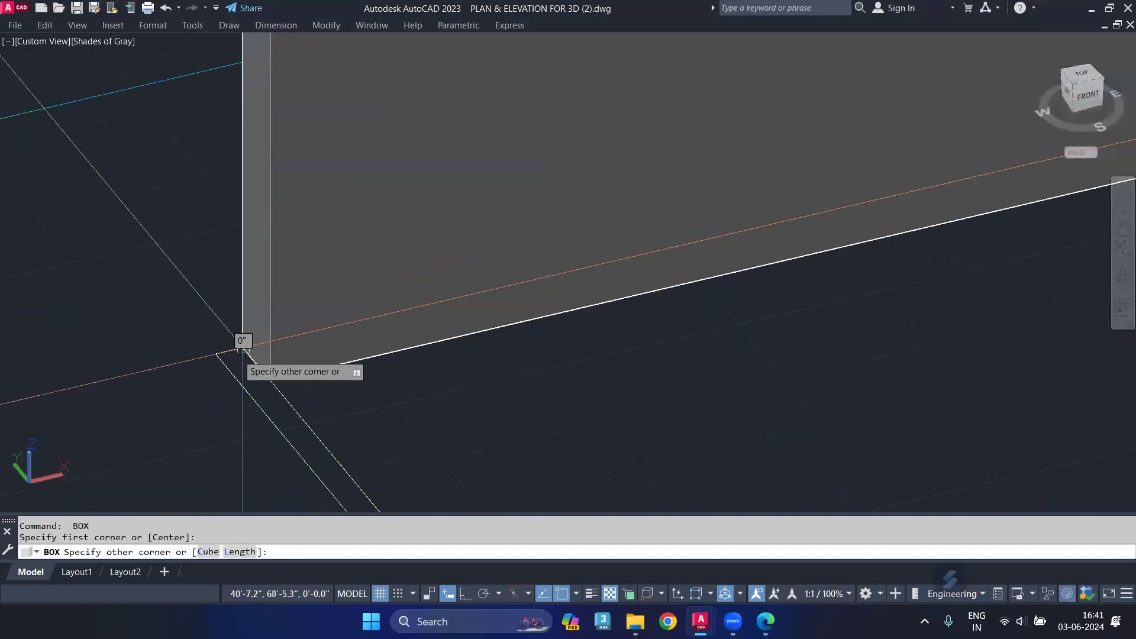
scroll(236, 337, down, 3)
scroll(342, 357, up, 3)
click(361, 379)
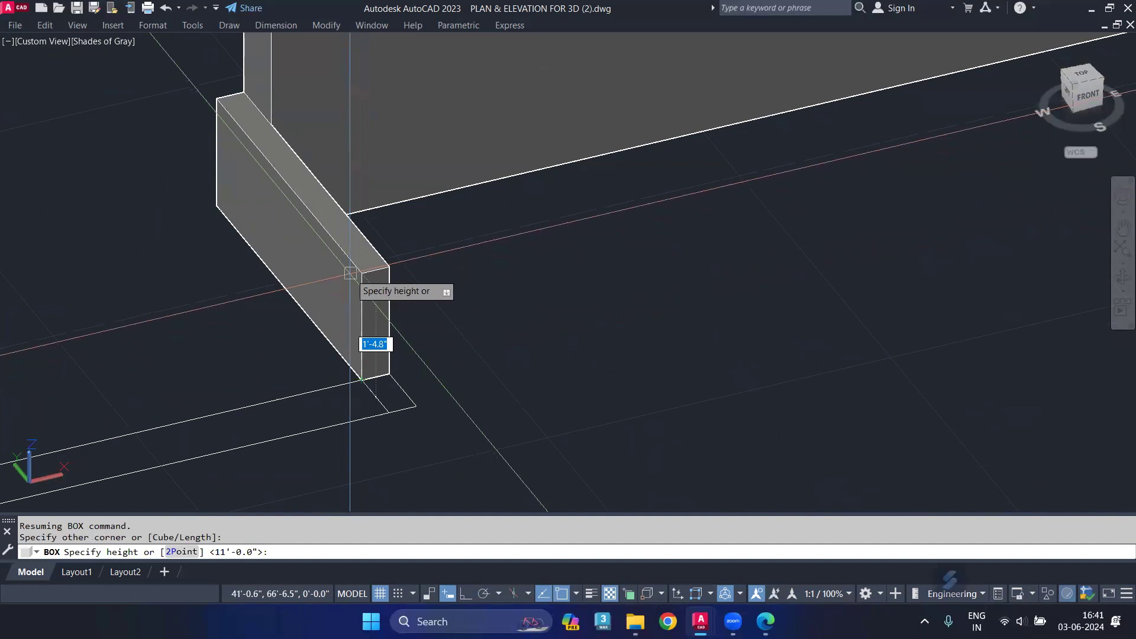
key(Return)
scroll(406, 310, up, 3)
middle_drag(456, 317, 498, 484)
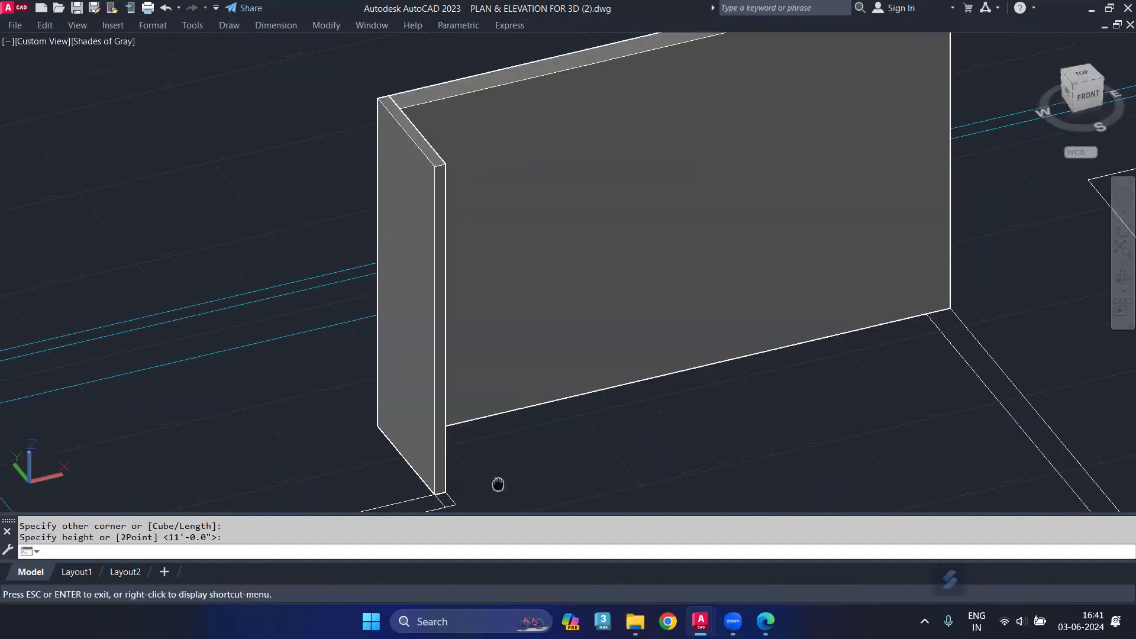
key(Escape)
scroll(482, 386, up, 3)
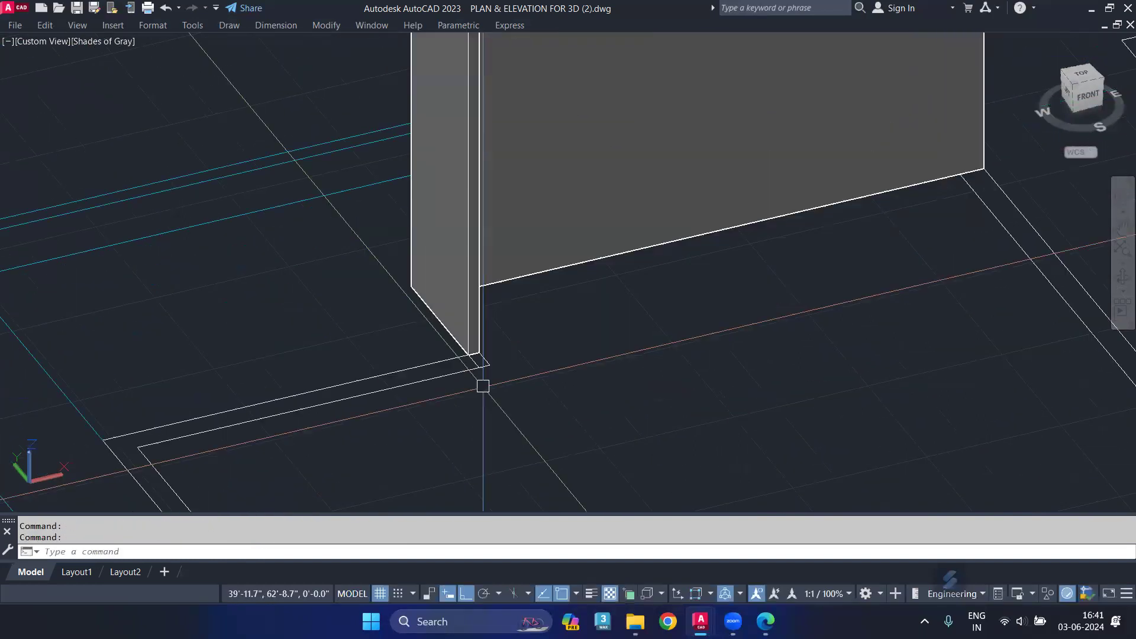
scroll(482, 386, down, 2)
Add a thin 11' base strip along the front and start the next wall's base.
key(Return)
click(483, 330)
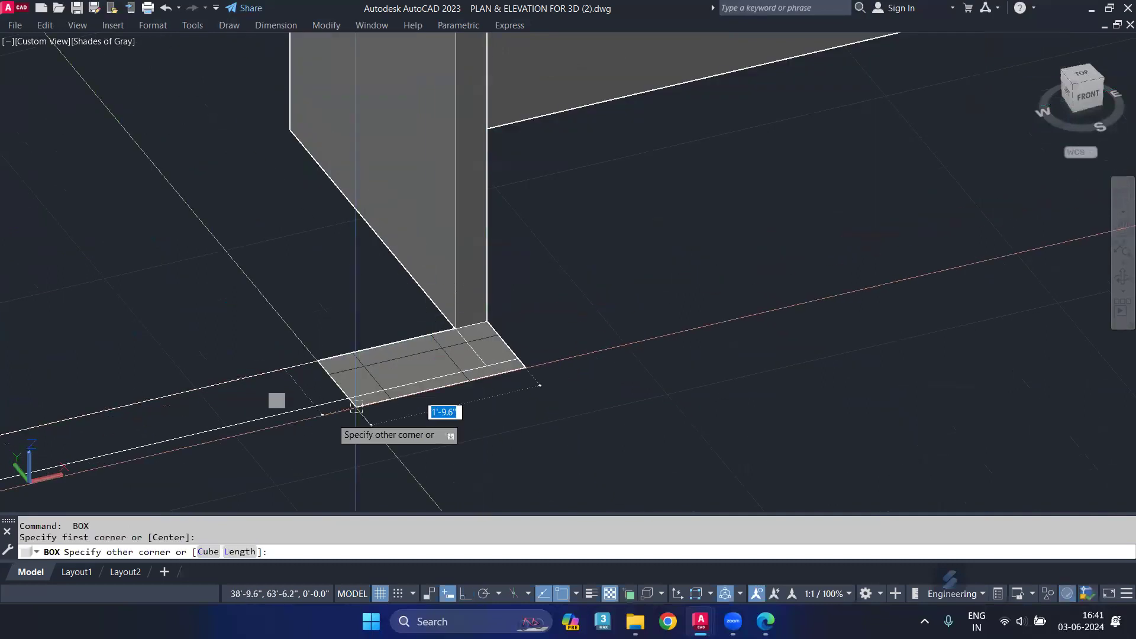
scroll(521, 355, up, 2)
scroll(533, 334, down, 2)
scroll(379, 370, down, 2)
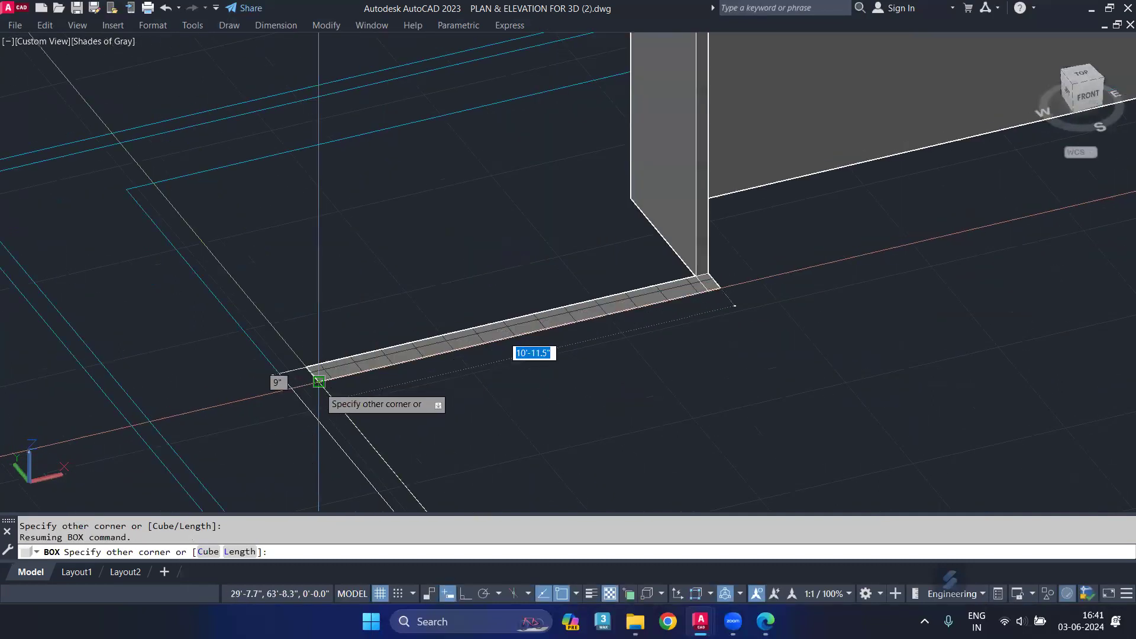
click(311, 379)
scroll(311, 379, up, 4)
key(Return)
scroll(278, 381, down, 2)
key(Return)
scroll(287, 364, up, 2)
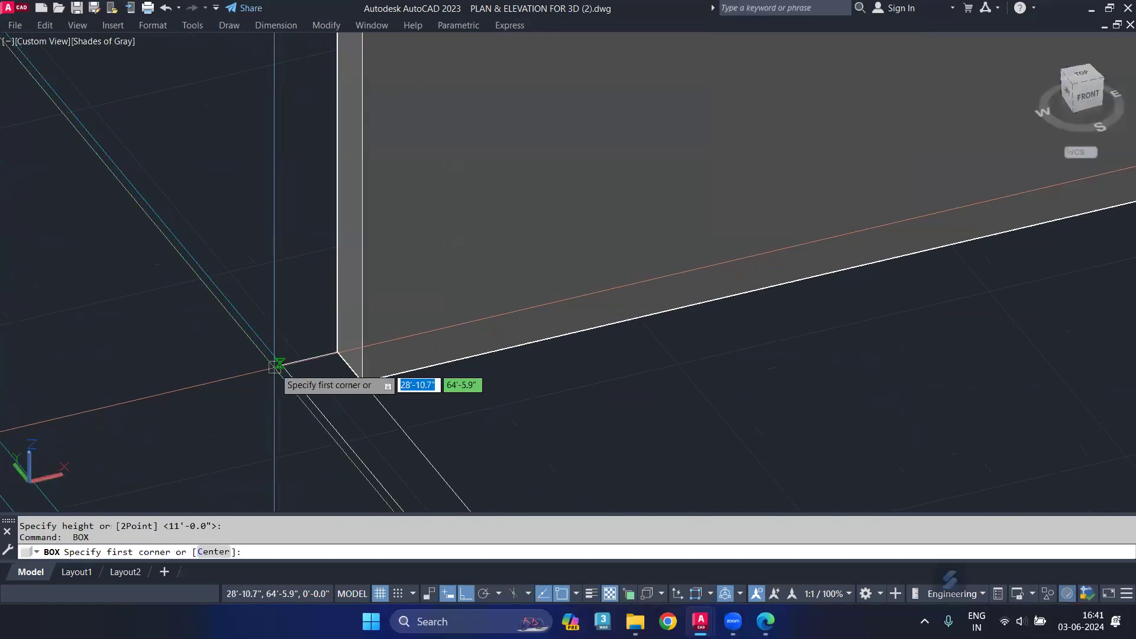
click(282, 365)
scroll(284, 361, down, 2)
Finish the traced wall and add two more 11' wall boxes along the plan edges.
scroll(315, 375, down, 2)
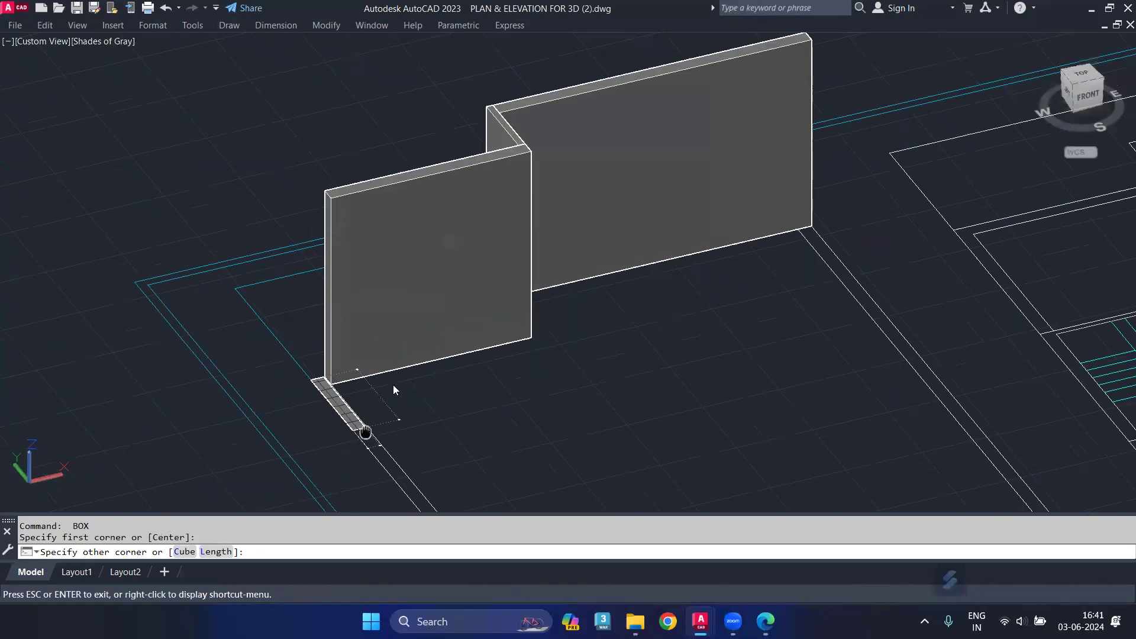
click(462, 448)
key(Return)
scroll(462, 448, up, 2)
key(Return)
click(798, 368)
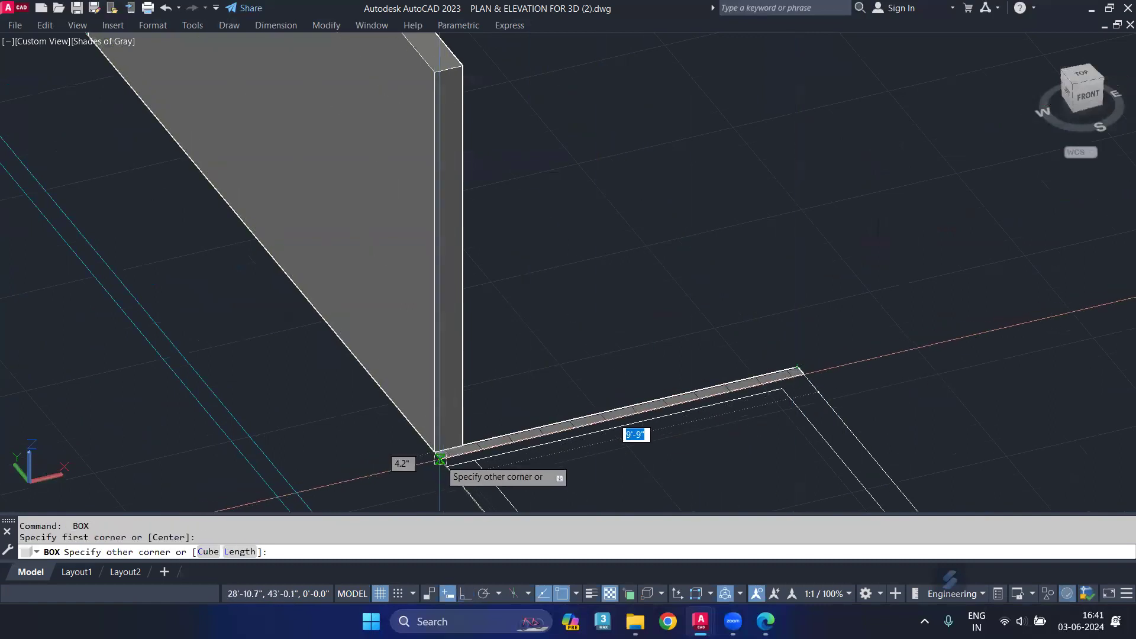
click(444, 465)
key(Return)
scroll(592, 483, down, 4)
key(Return)
click(343, 346)
scroll(348, 258, up, 2)
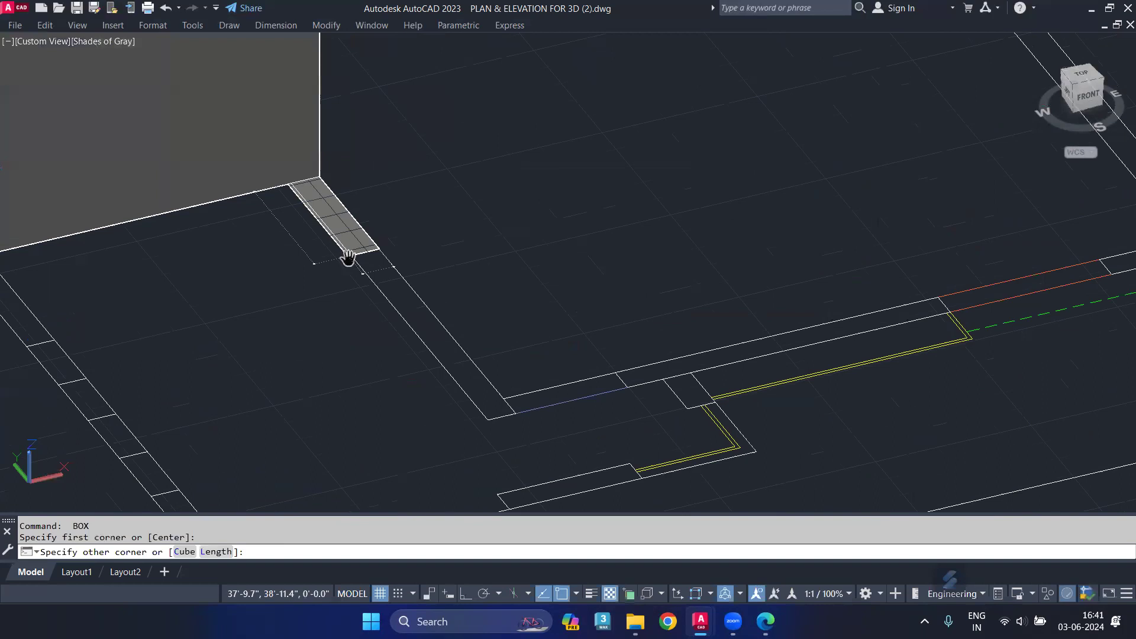
click(488, 417)
key(Return)
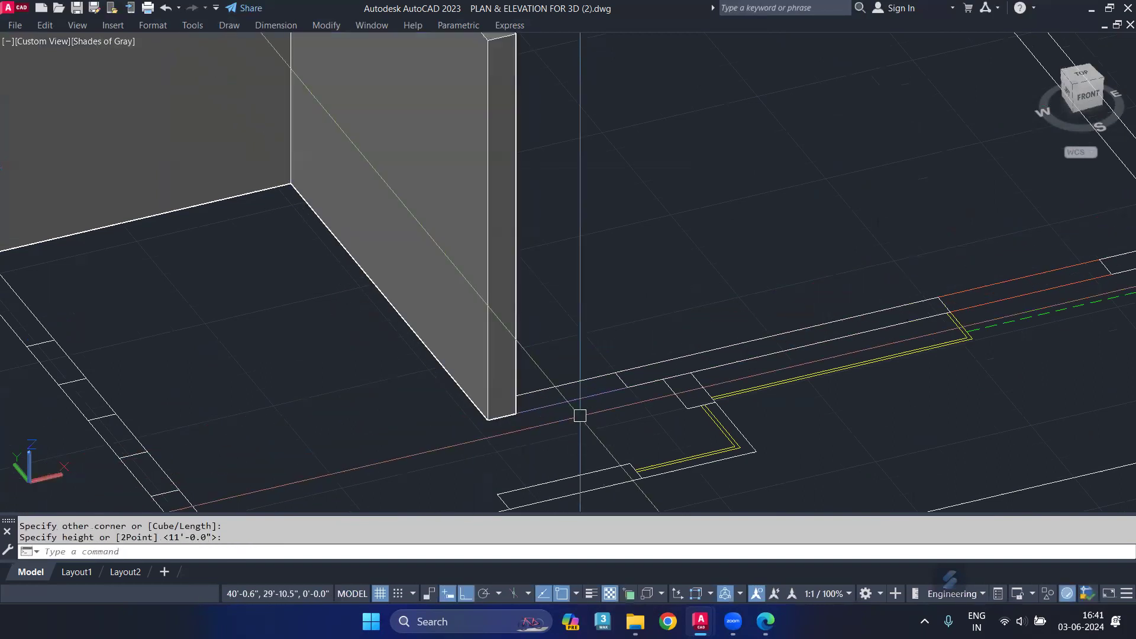
Add 11' wall boxes along the far edge and the remaining plan edge.
middle_drag(578, 411, 290, 435)
key(Return)
click(913, 287)
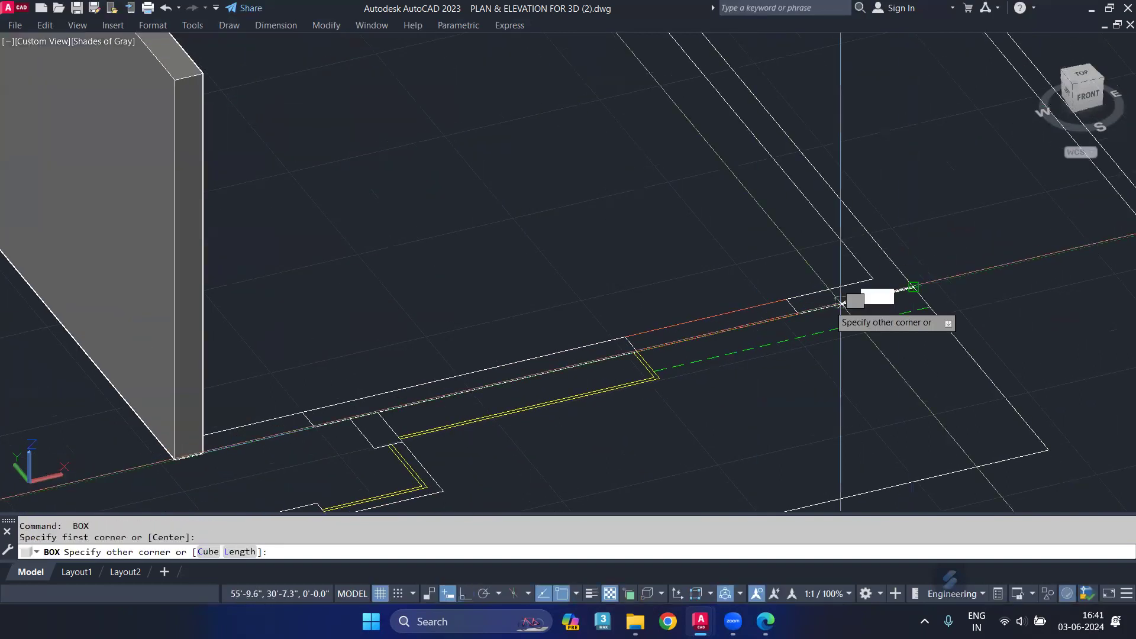
shift+middle_drag(681, 343, 547, 335)
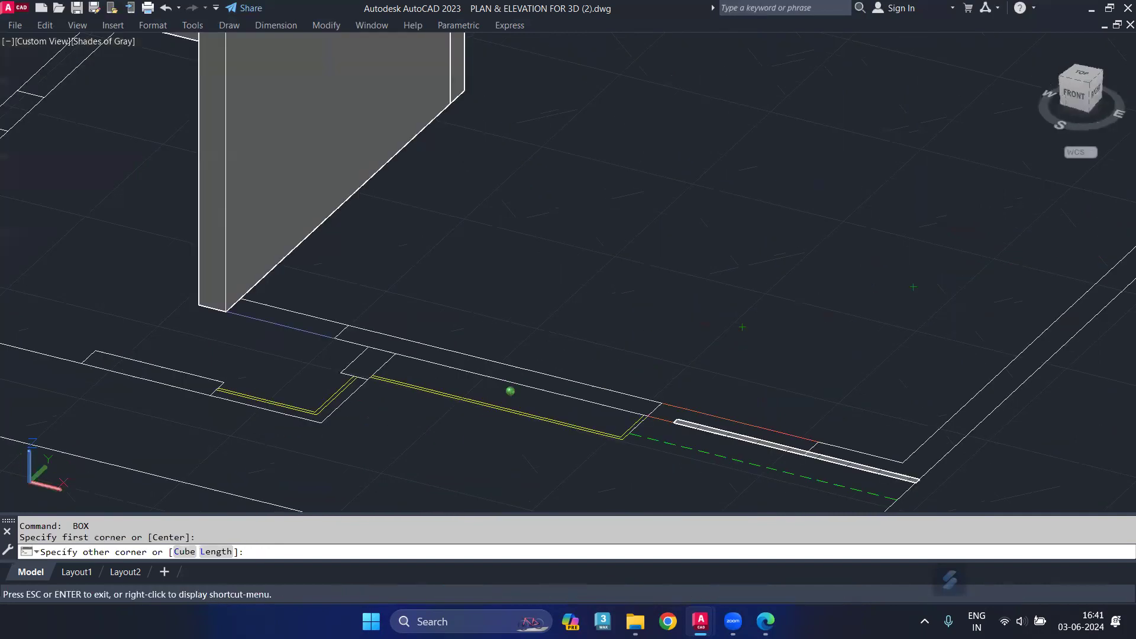
click(225, 309)
key(Return)
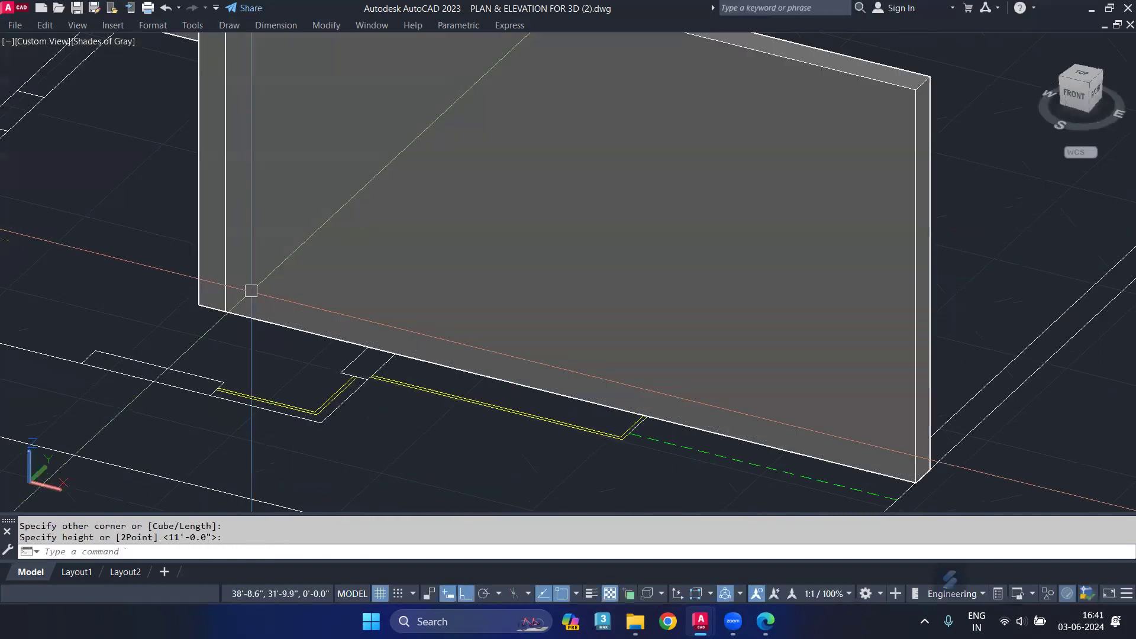
scroll(529, 329, down, 5)
middle_drag(530, 330, 232, 398)
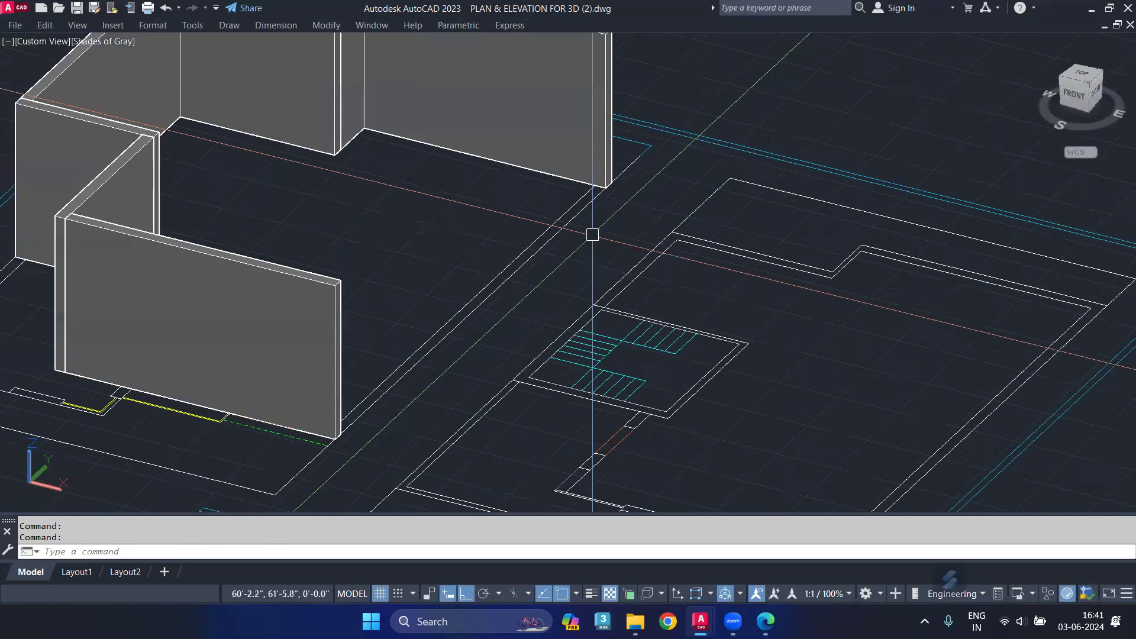
key(Return)
click(608, 187)
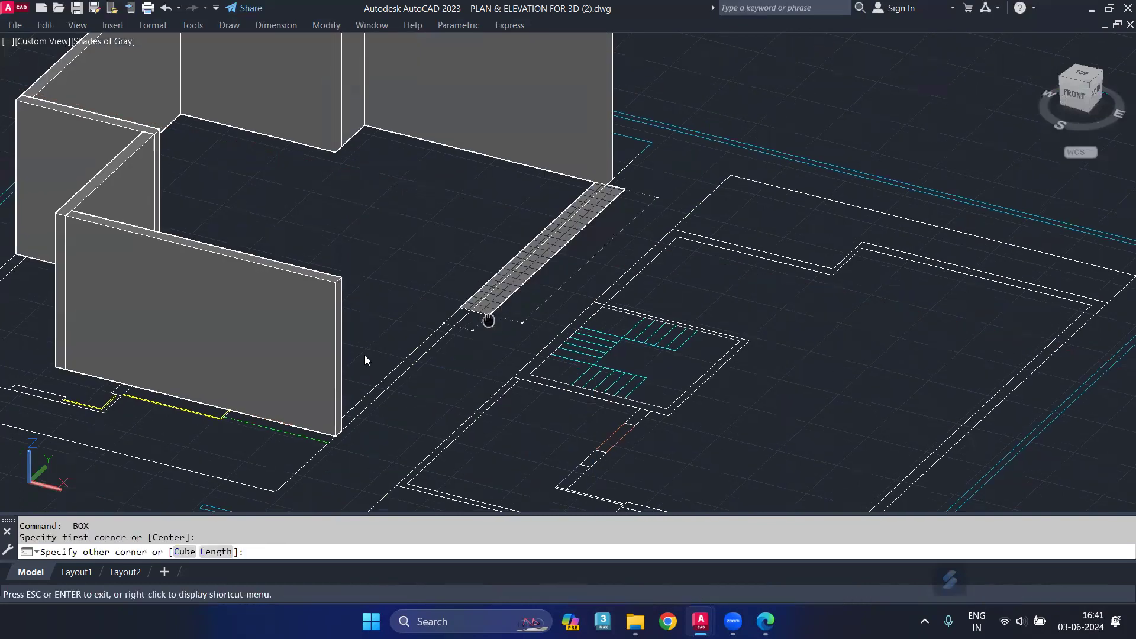
scroll(365, 359, up, 5)
click(299, 425)
key(Return)
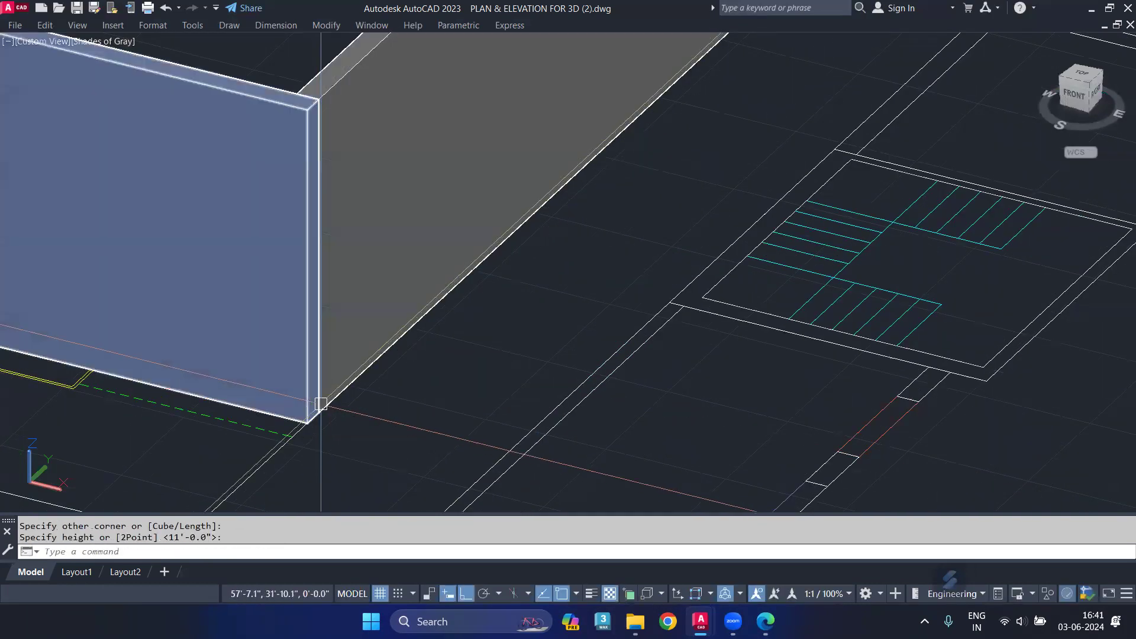
scroll(283, 348, down, 2)
scroll(283, 348, down, 5)
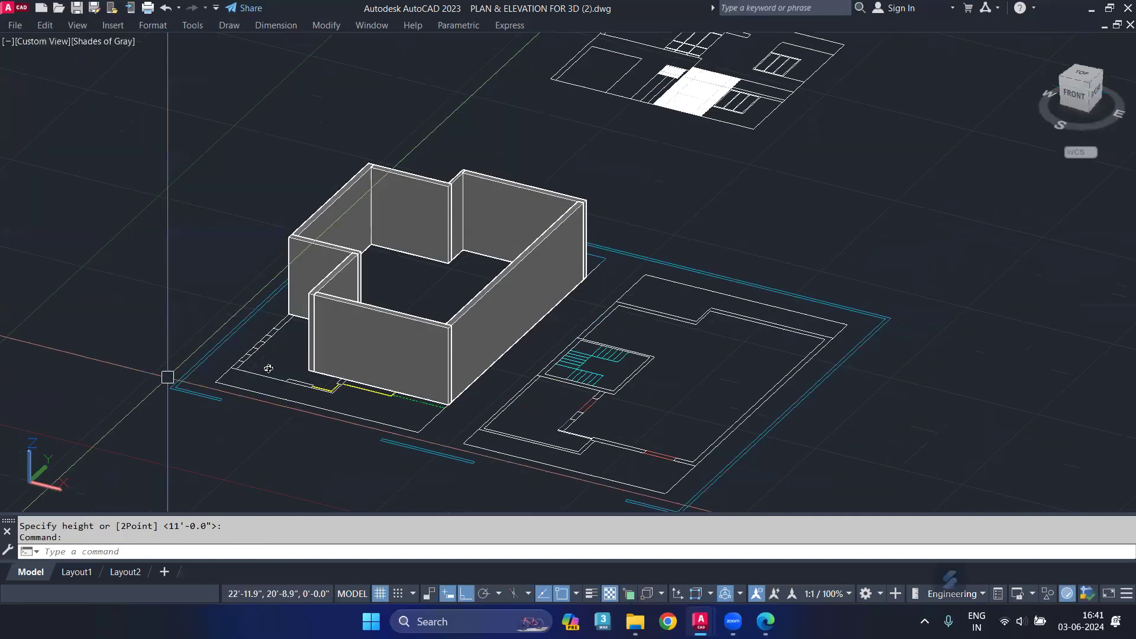
Draw the left wall and an adjoining wall strip, both 11' high.
shift+middle_drag(269, 368, 59, 393)
key(Escape)
middle_drag(208, 421, 195, 419)
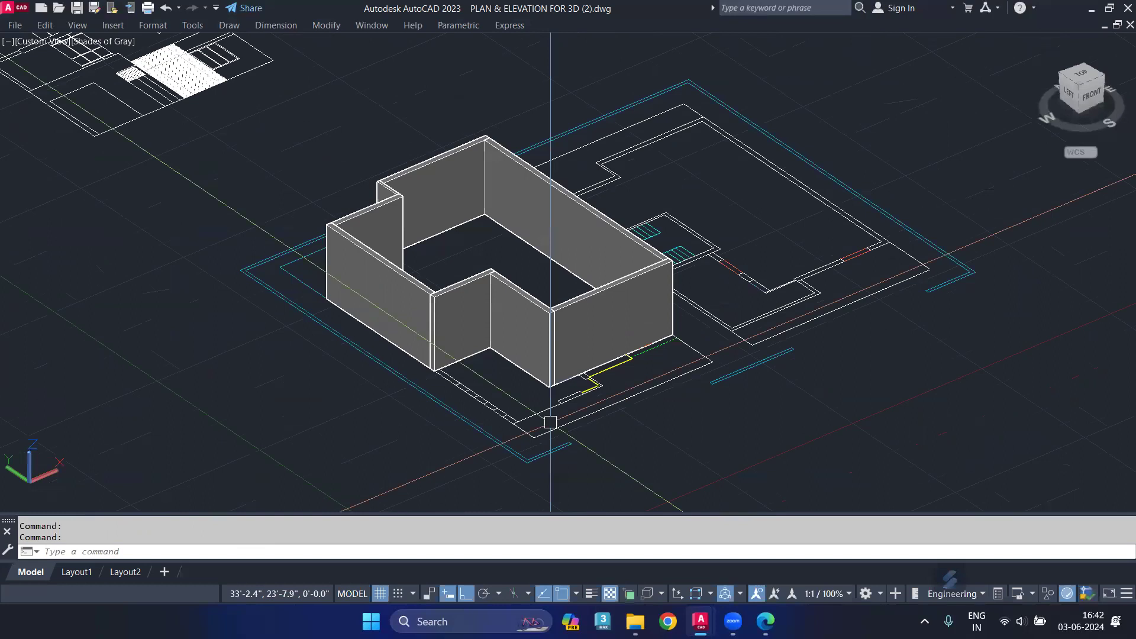
scroll(551, 422, up, 5)
text(box)
key(Return)
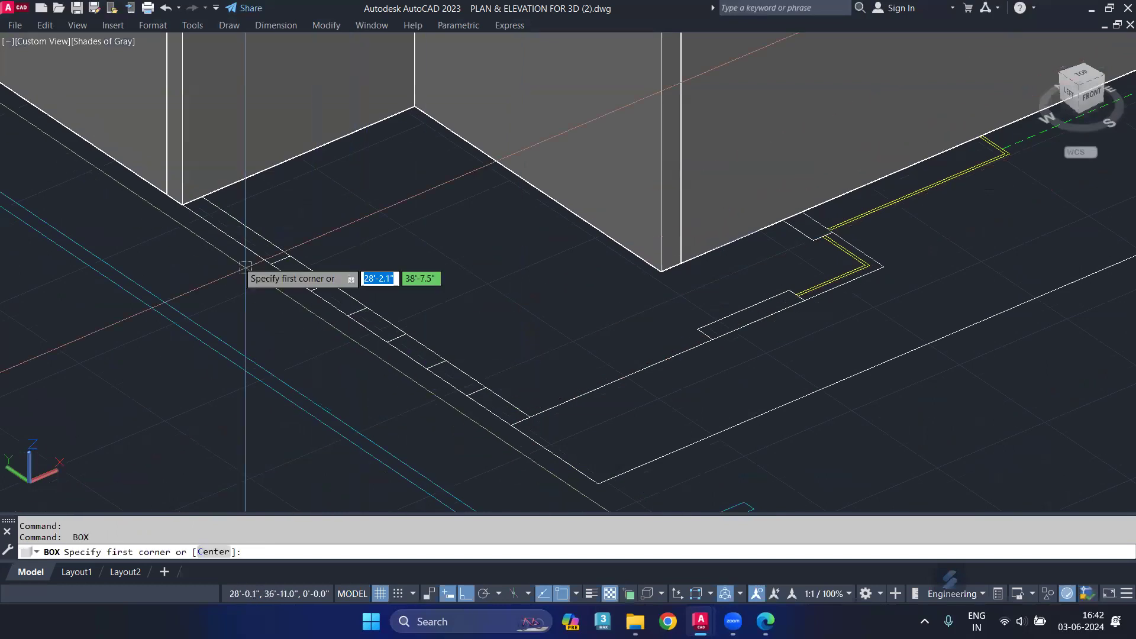
click(201, 198)
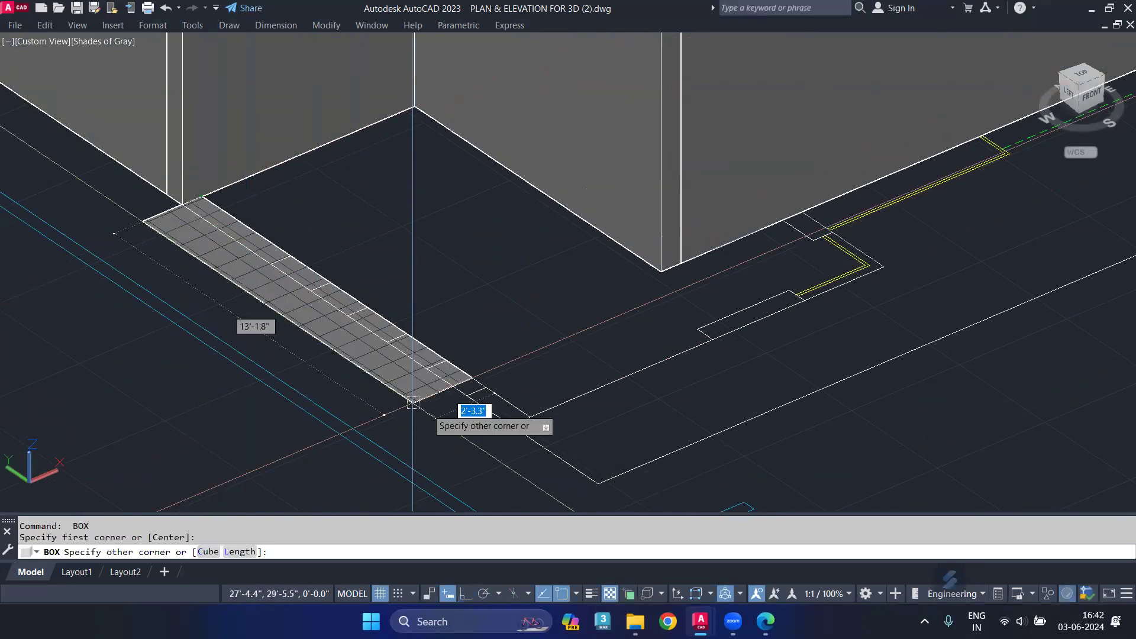
click(511, 424)
key(Return)
key(Return)
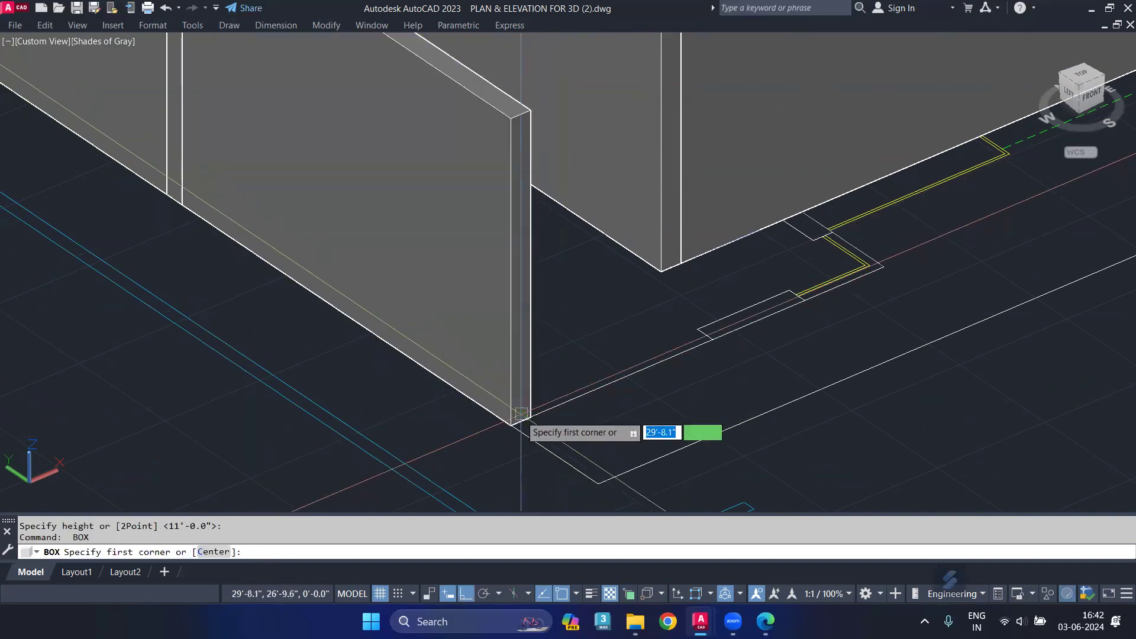
click(523, 414)
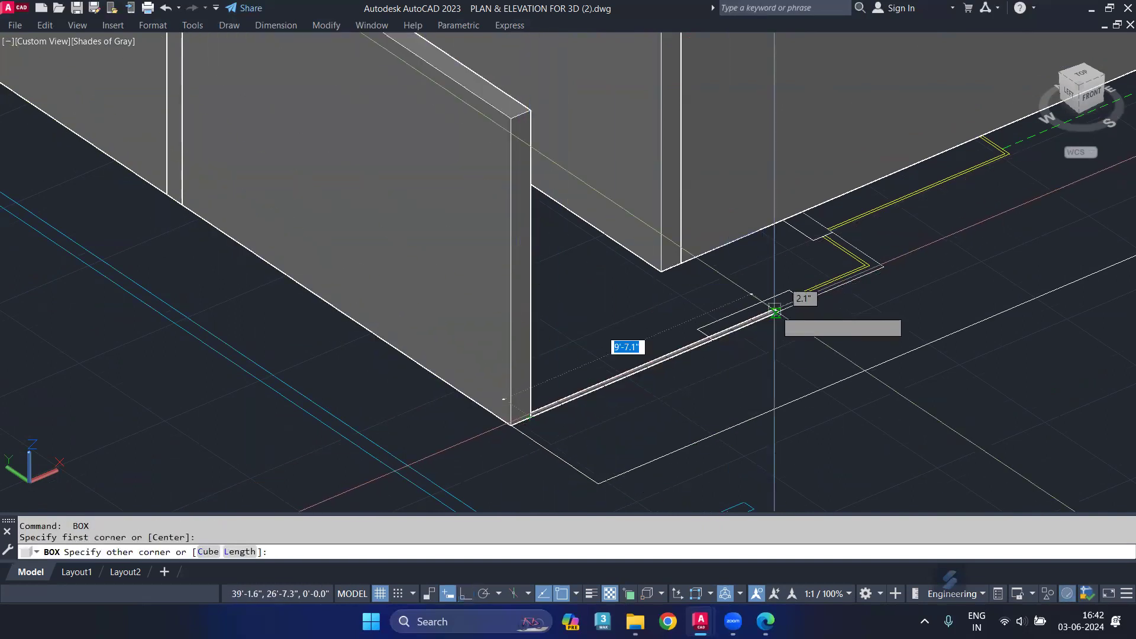
click(820, 284)
key(Return)
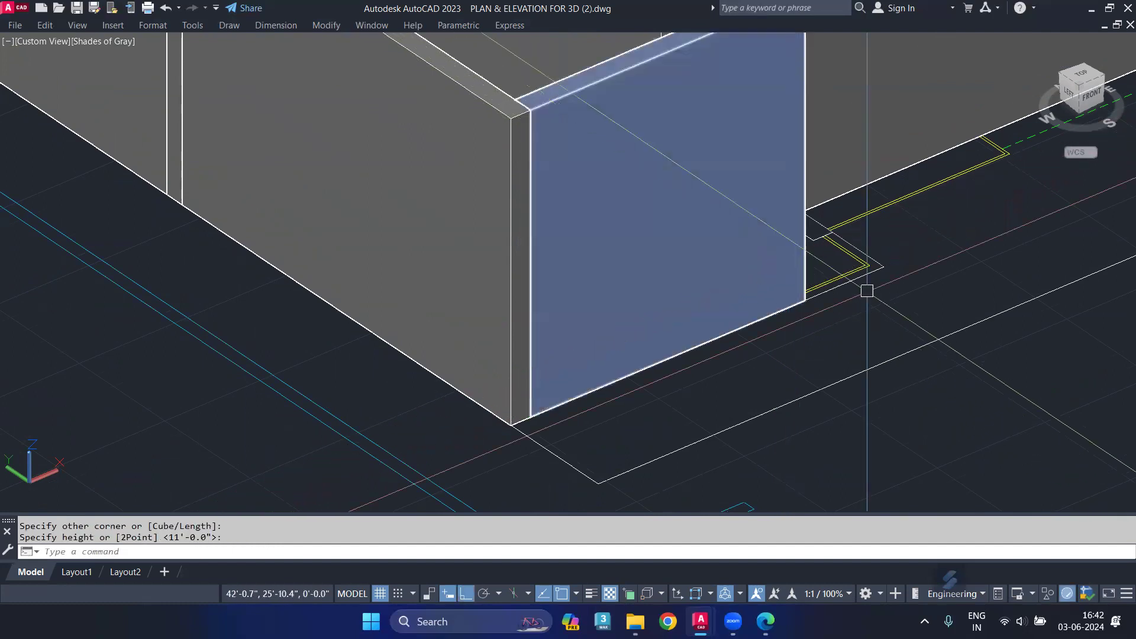
Add a short 11' pier box at the front.
scroll(852, 294, up, 2)
scroll(673, 304, up, 2)
key(Return)
scroll(634, 318, up, 2)
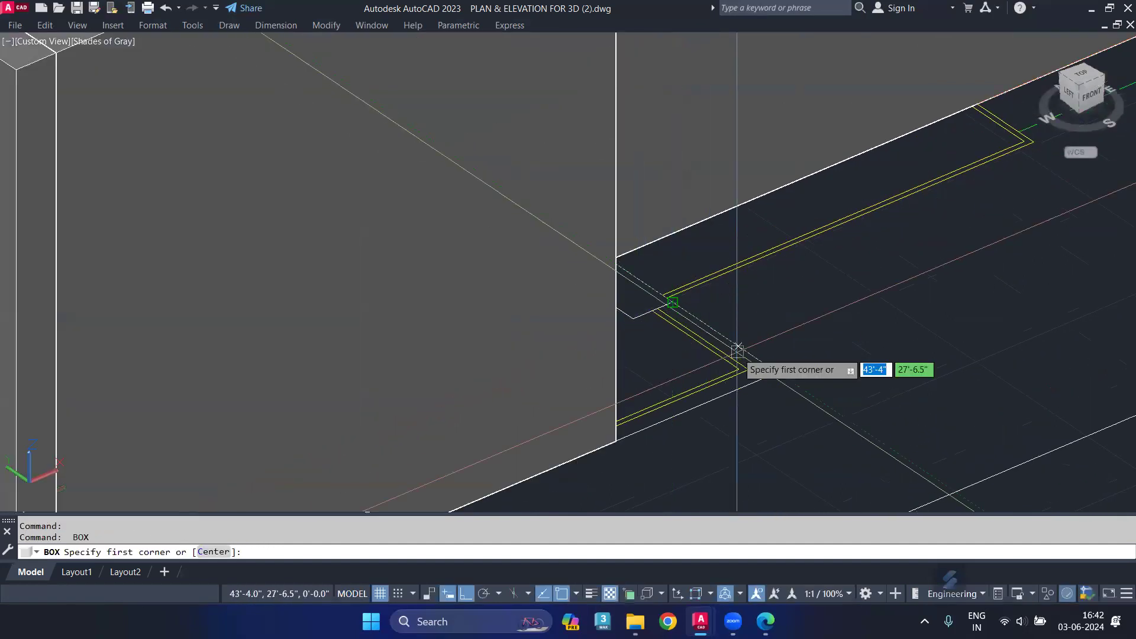
click(776, 371)
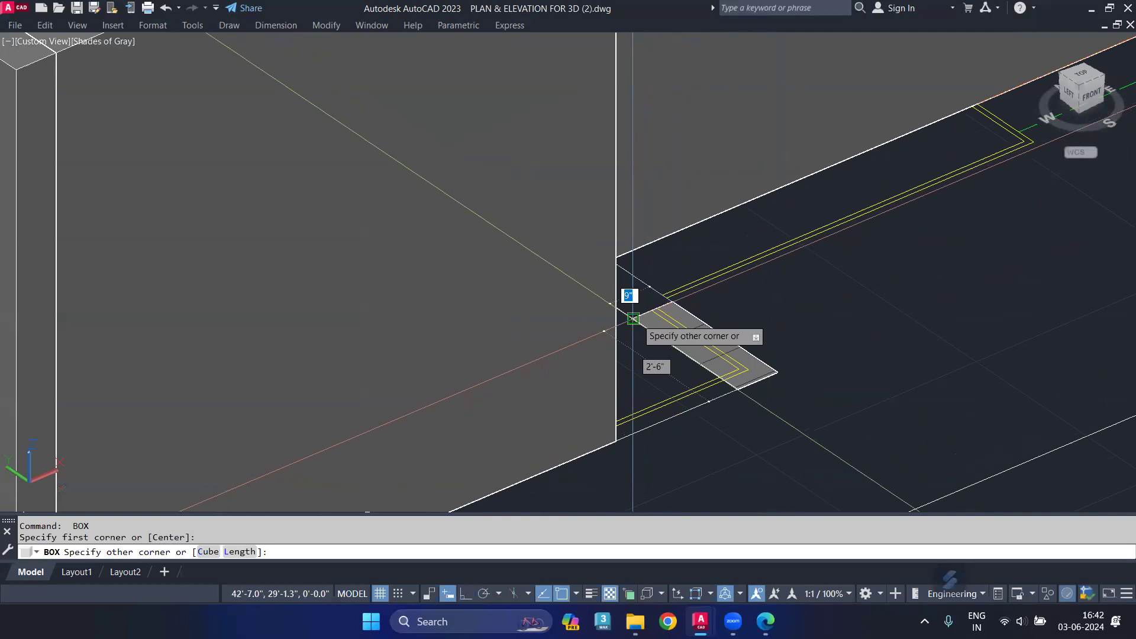
shift+middle_drag(633, 318, 548, 332)
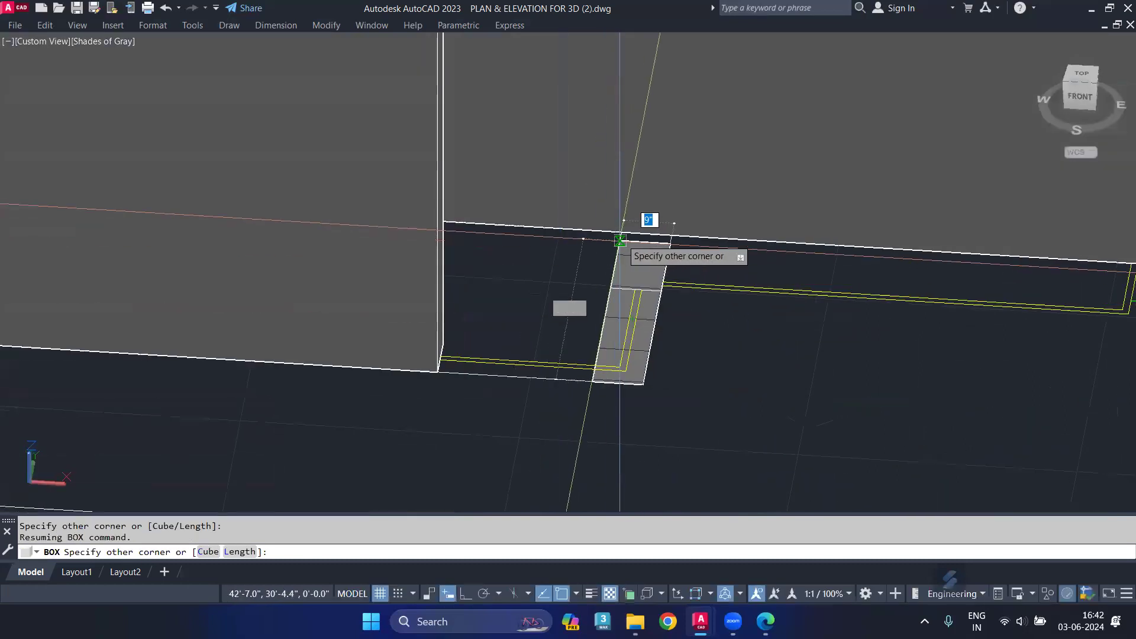
click(619, 239)
key(Return)
scroll(433, 342, up, 2)
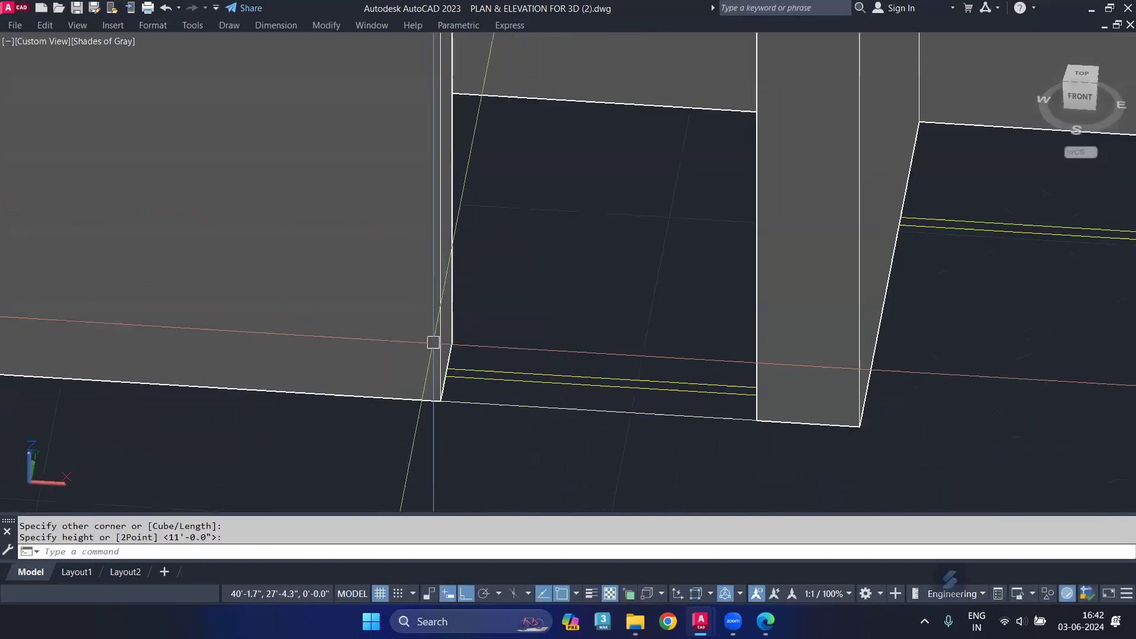
shift+middle_drag(433, 342, 373, 317)
Grip-stretch the short pier so it meets the adjoining wall.
click(388, 328)
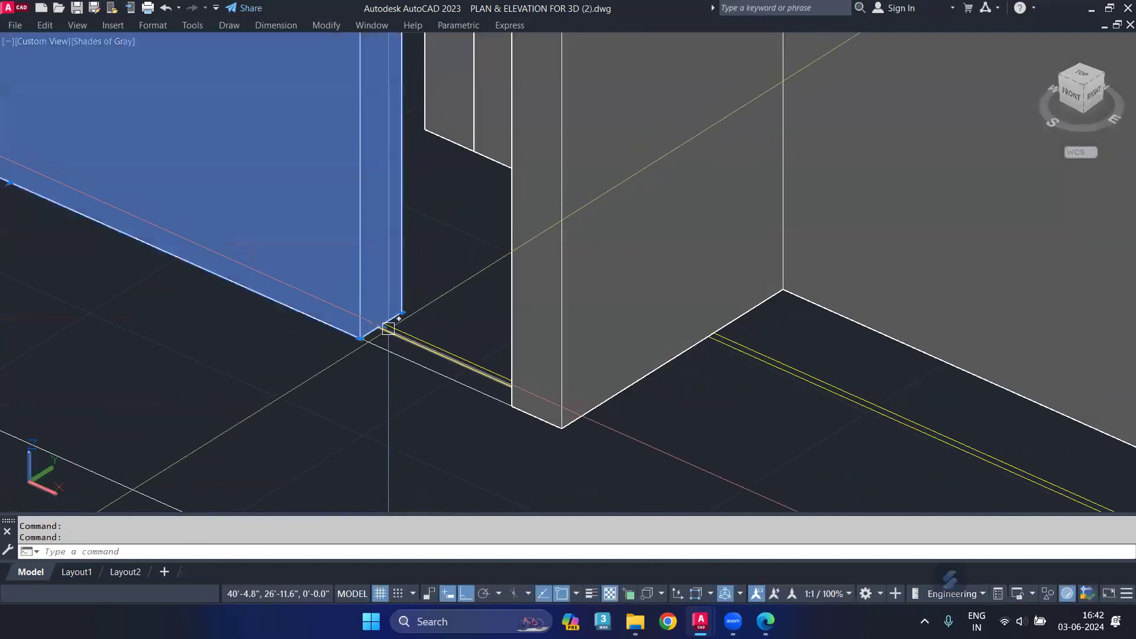
click(381, 324)
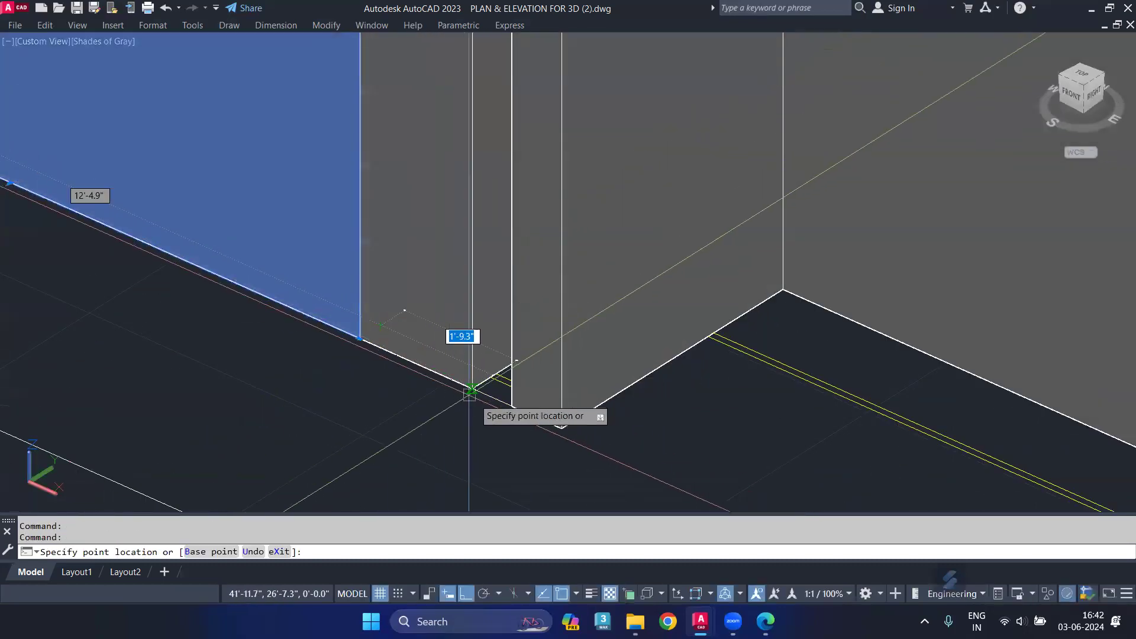
click(508, 407)
scroll(385, 357, up, 2)
scroll(294, 132, up, 2)
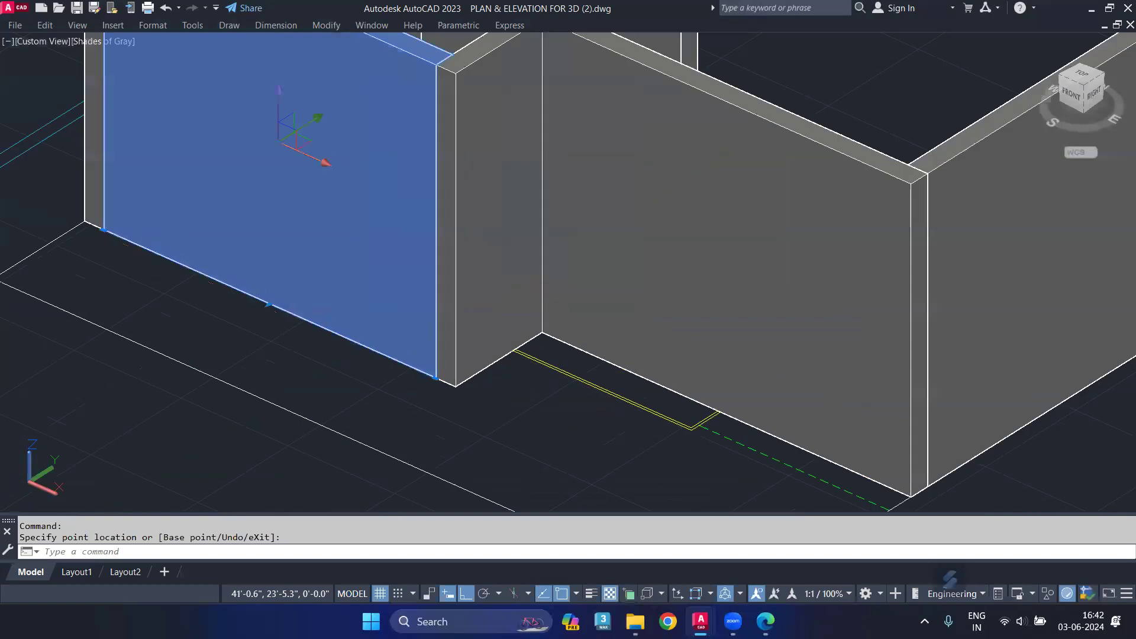
scroll(367, 451, down, 2)
scroll(366, 450, down, 3)
key(Escape)
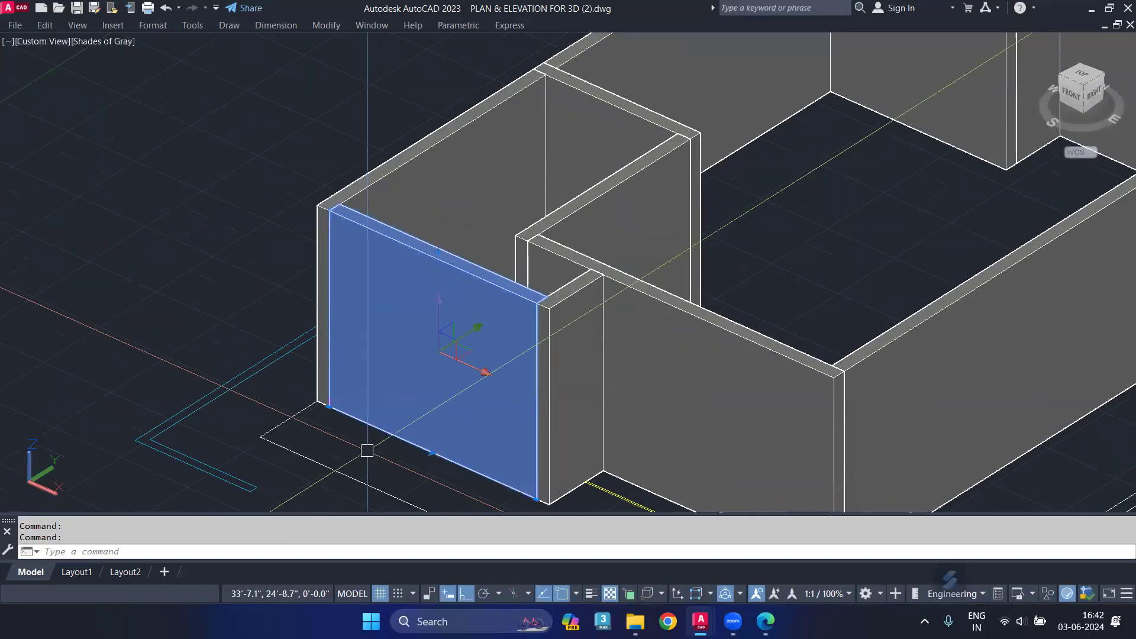
key(Escape)
scroll(269, 377, down, 3)
middle_drag(238, 316, 175, 318)
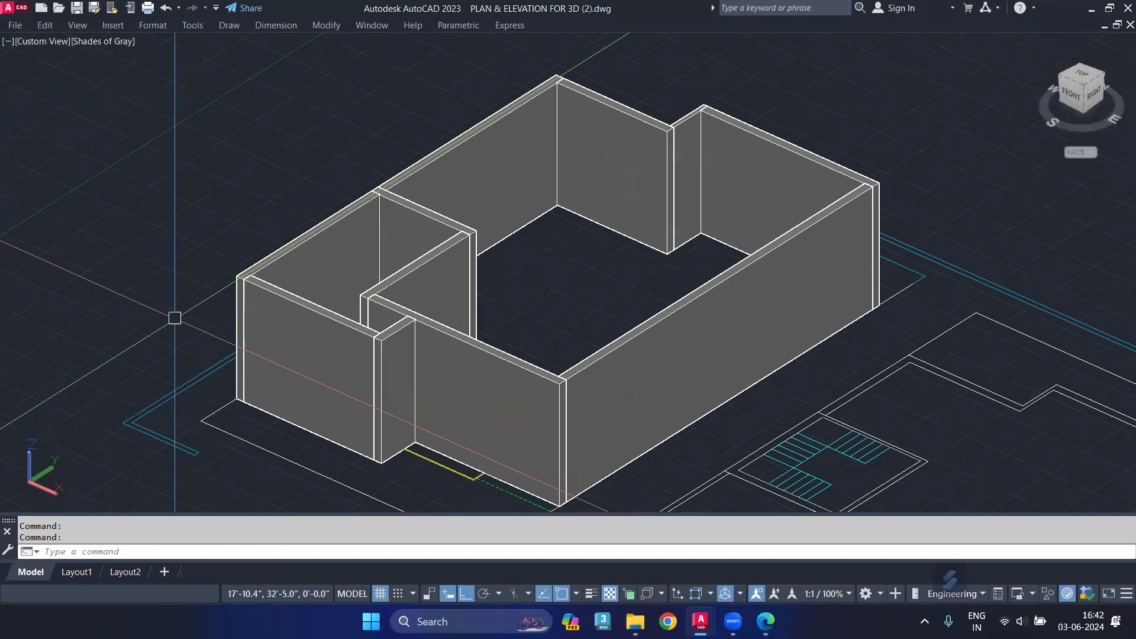
Union all thirteen ground-floor wall boxes into one continuous solid with UNI.
text(u)
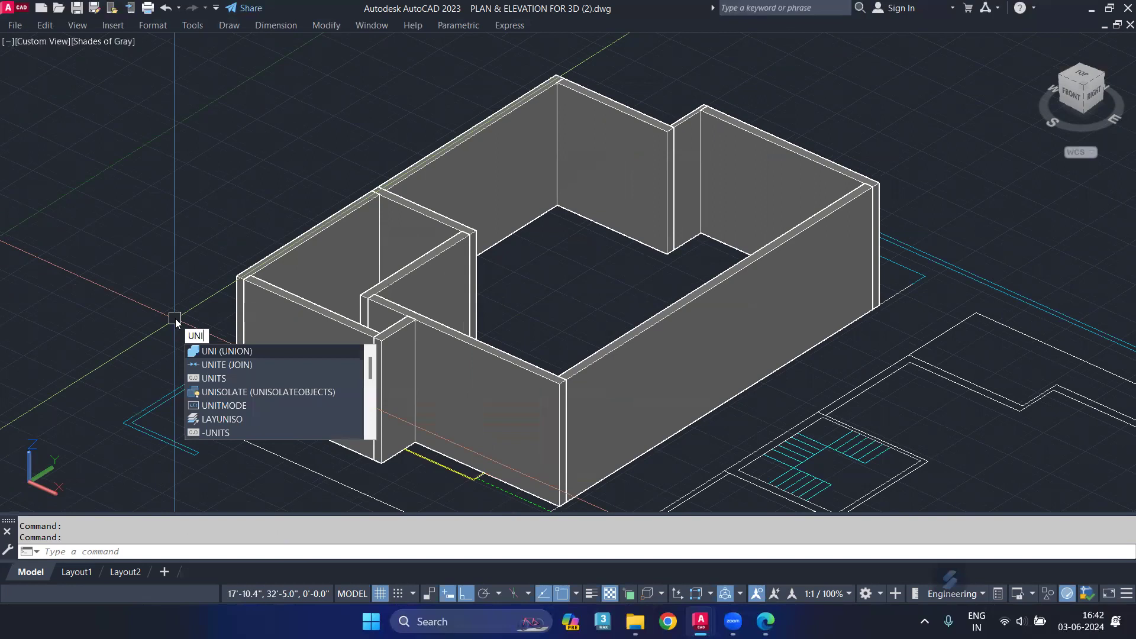
key(Return)
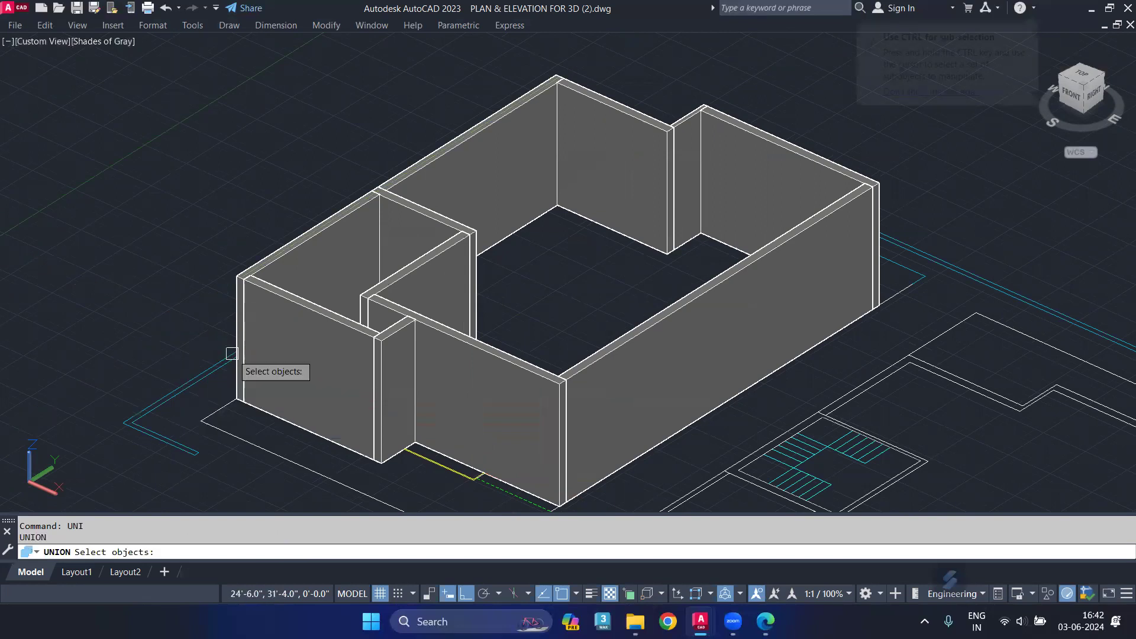
click(384, 364)
click(340, 331)
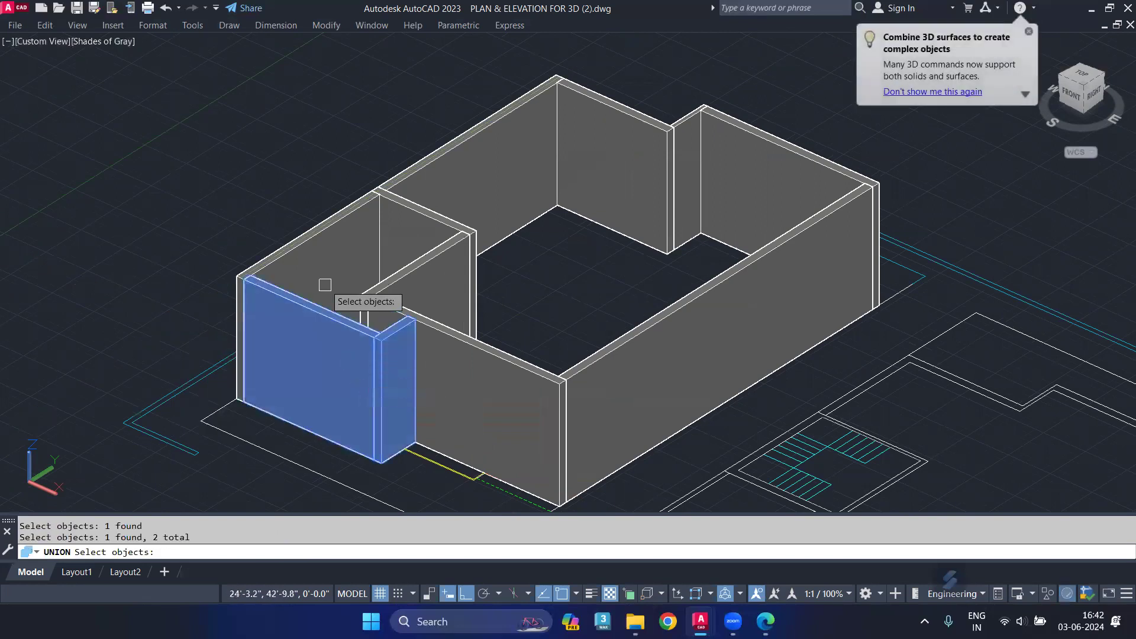
click(323, 288)
click(390, 266)
click(408, 290)
click(411, 352)
click(450, 379)
click(622, 388)
click(740, 189)
click(724, 162)
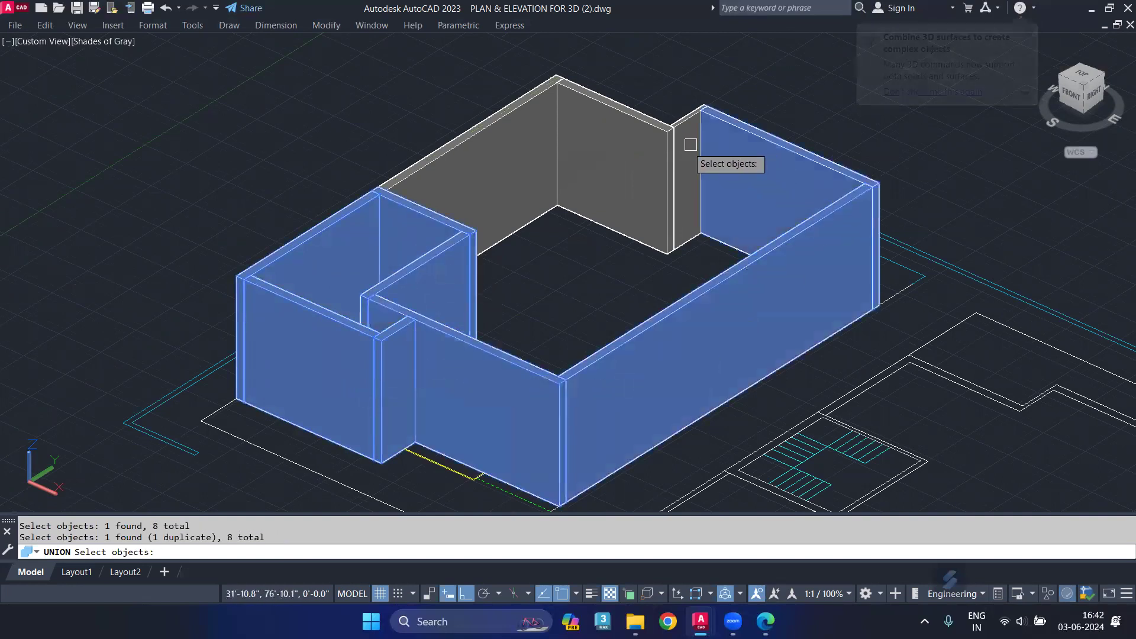
click(687, 140)
click(644, 152)
click(529, 168)
key(Return)
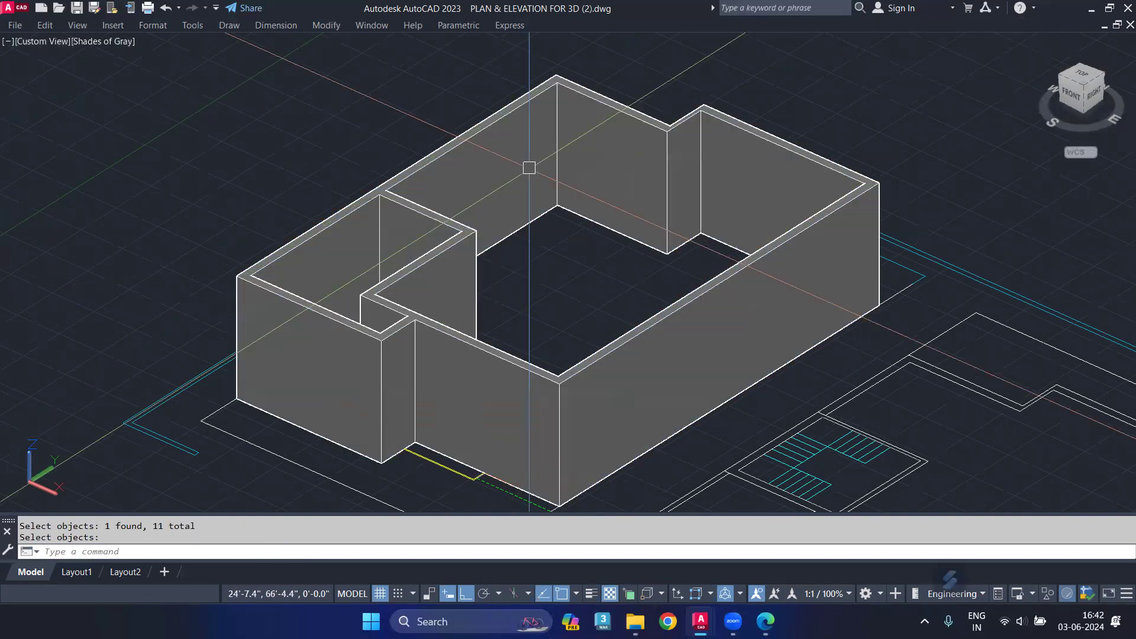
middle_drag(452, 373, 477, 358)
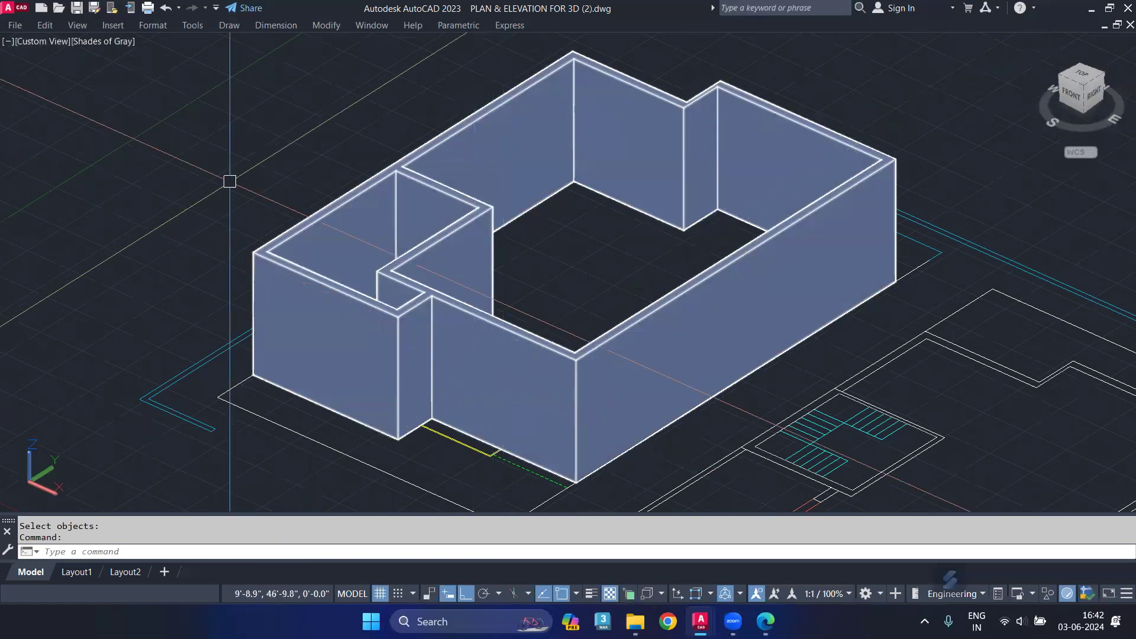
Switch the viewport visual style from Shades of Gray to Shaded with edges.
key(Escape)
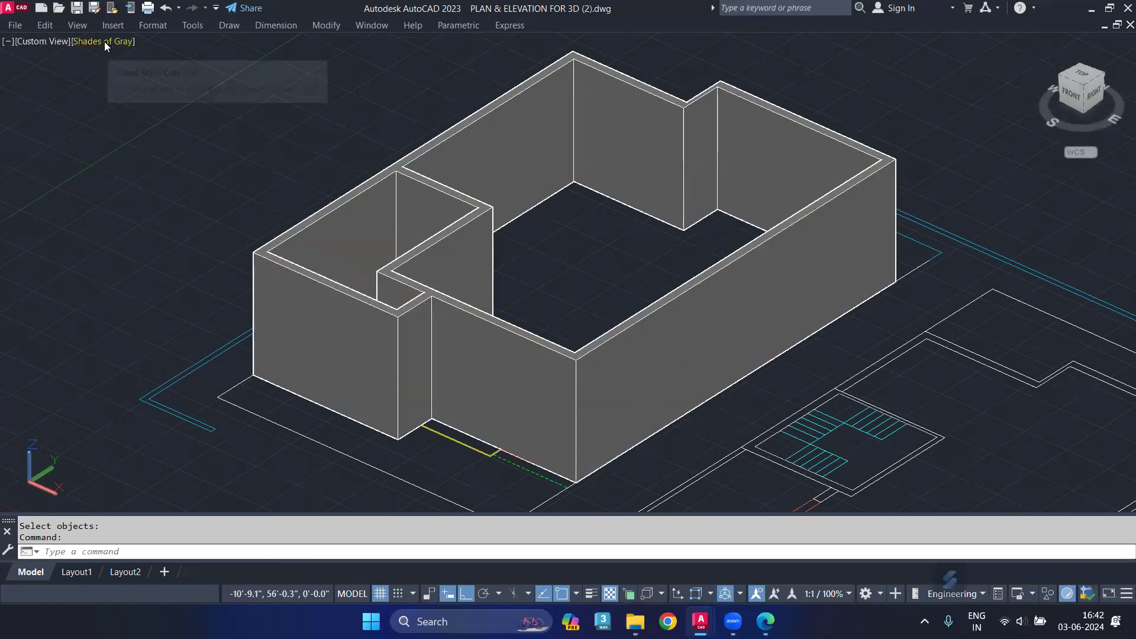
click(105, 42)
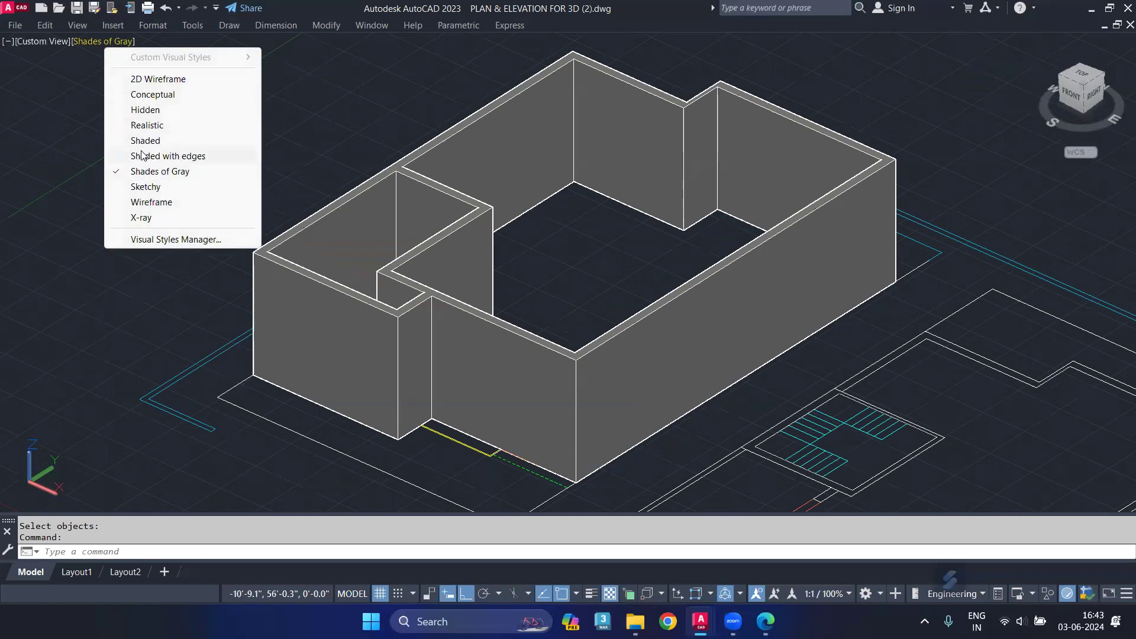
click(141, 155)
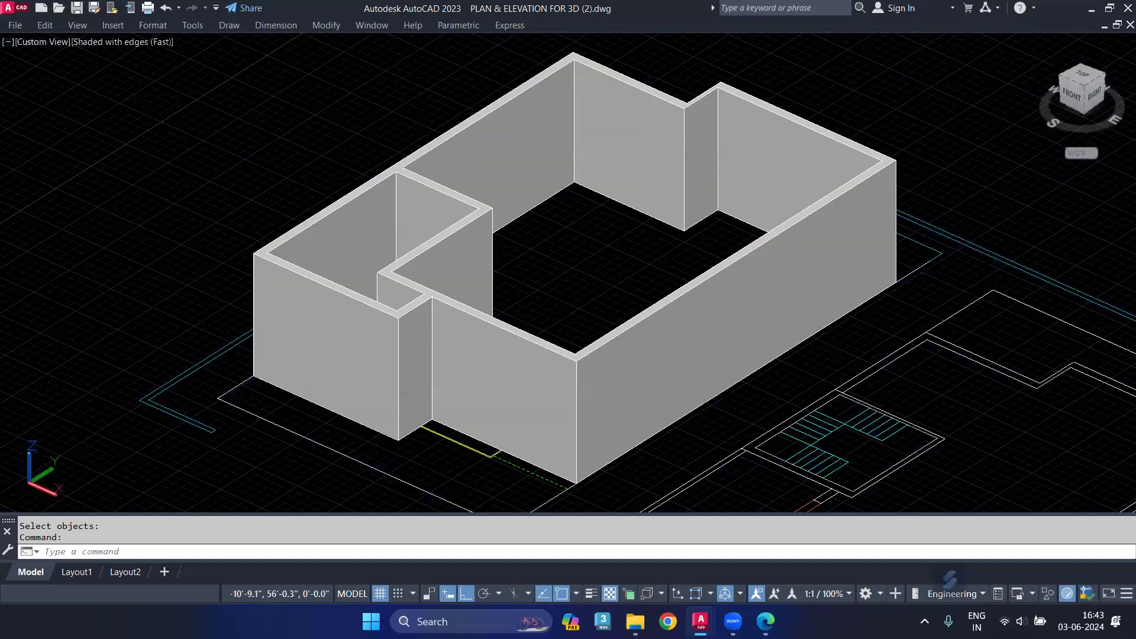
middle_drag(24, 245, 3, 271)
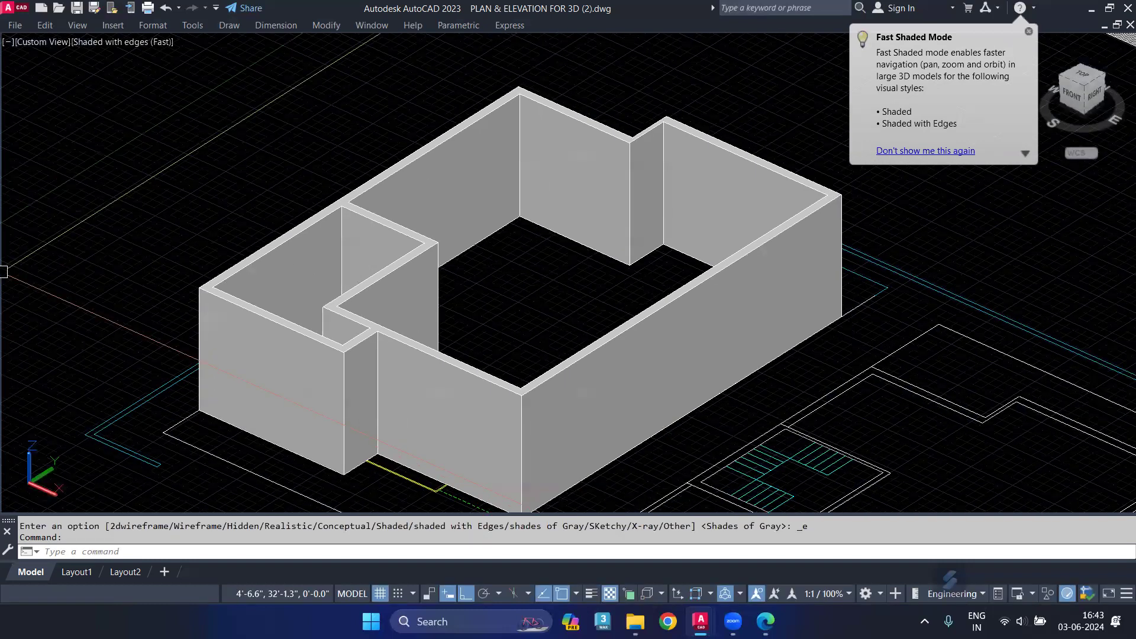
Cancel the reopened visual style prompt and select the merged walls for hiding.
key(Return)
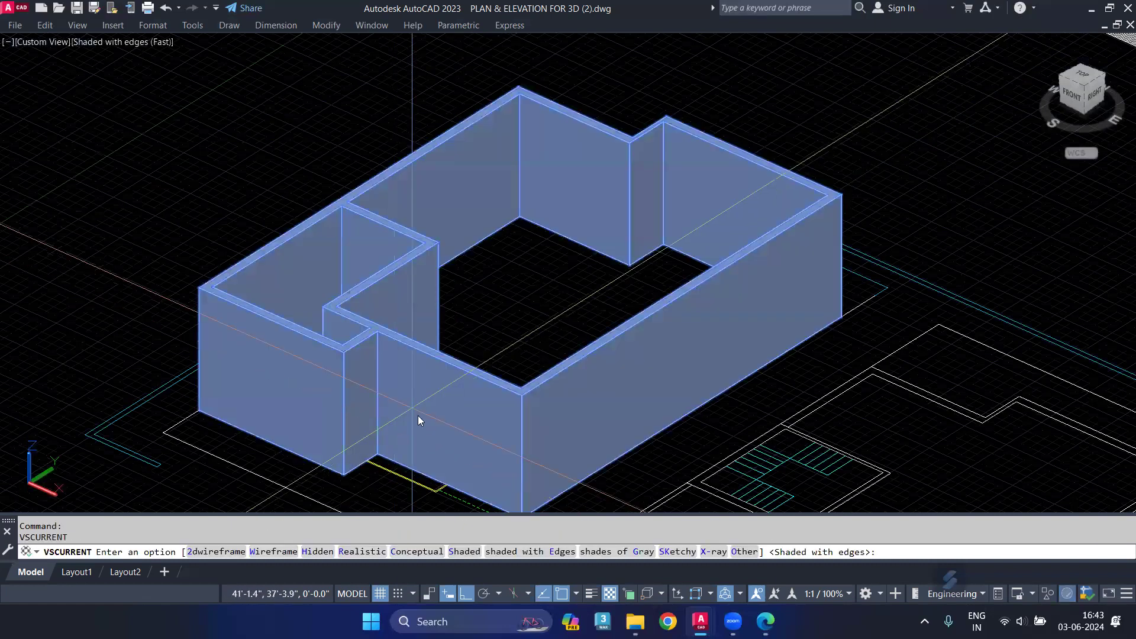
key(Down)
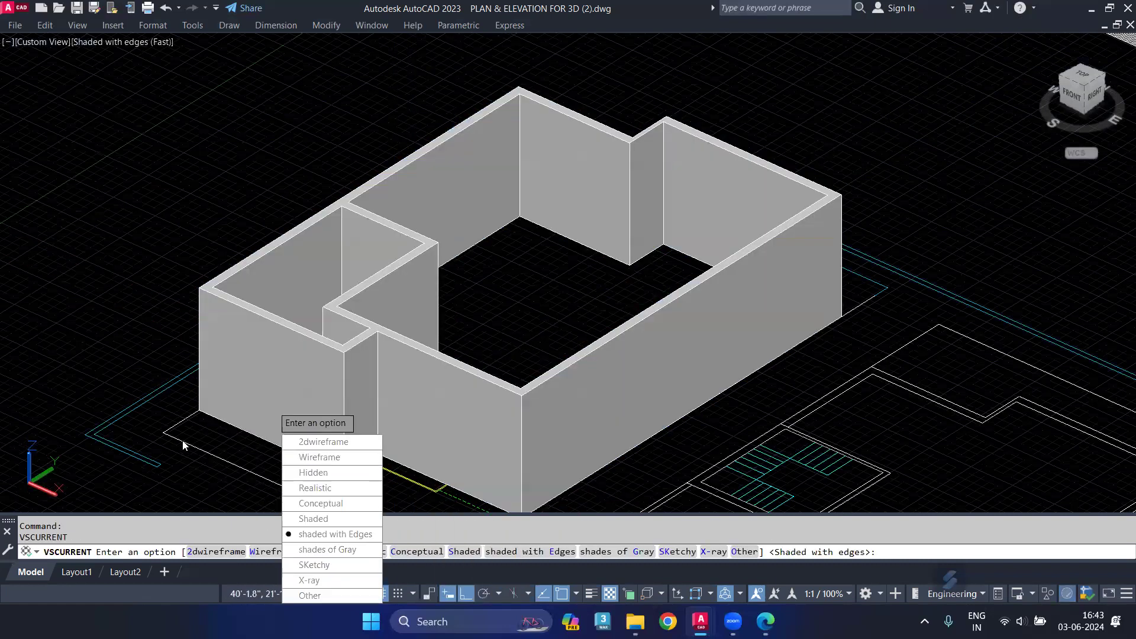
key(Escape)
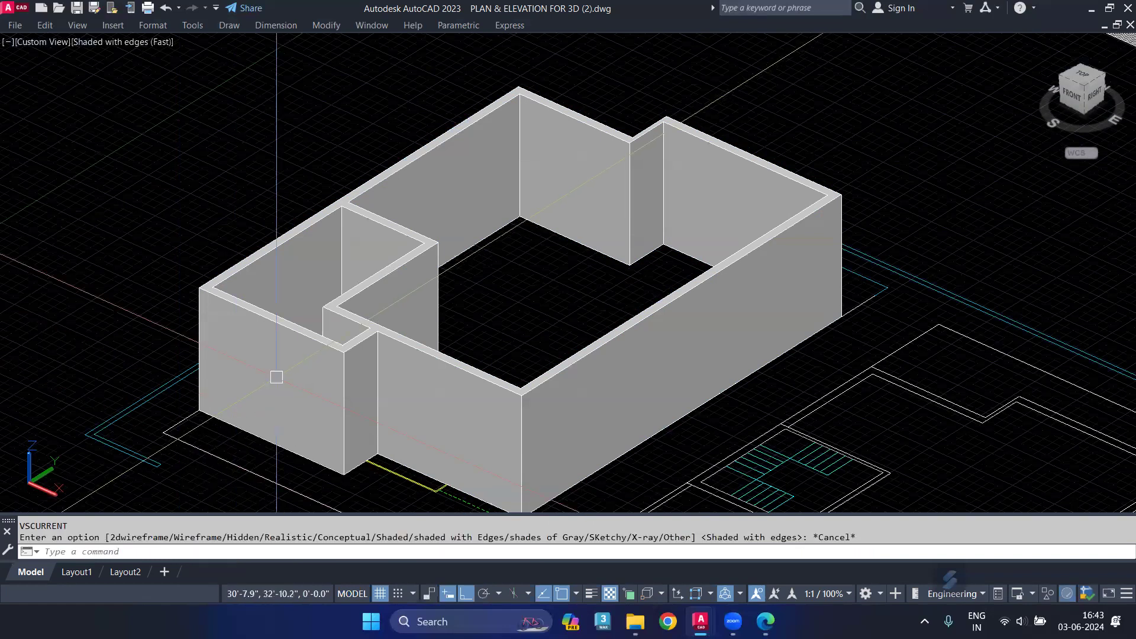
click(274, 372)
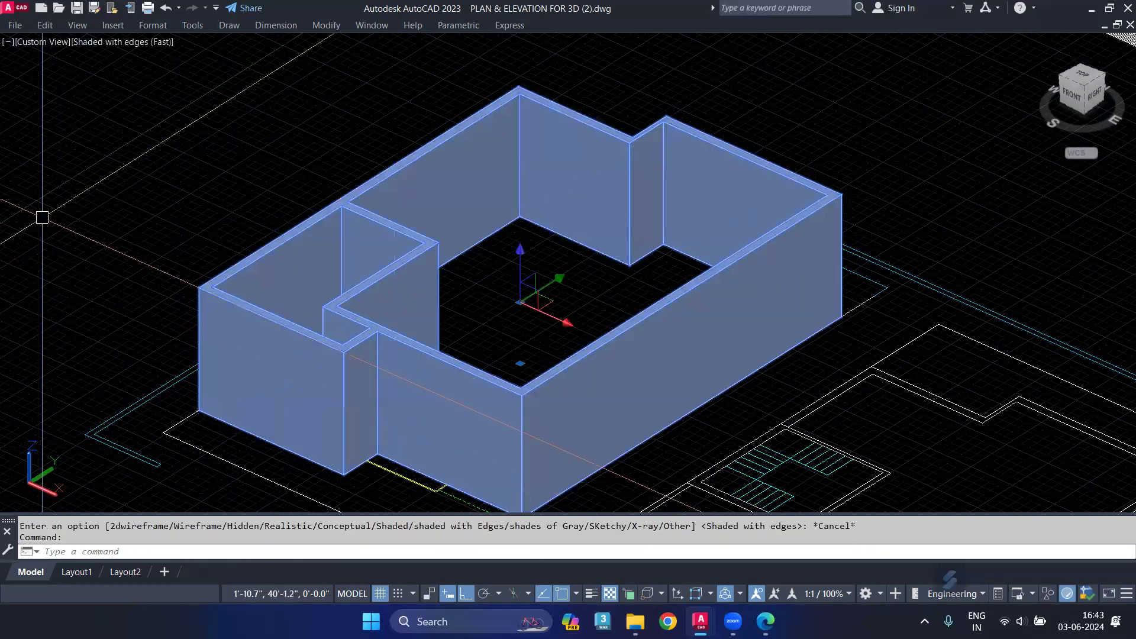
text(HIDEOBJ)
Hide the merged walls to reveal the 2D plan, and zoom in.
key(Return)
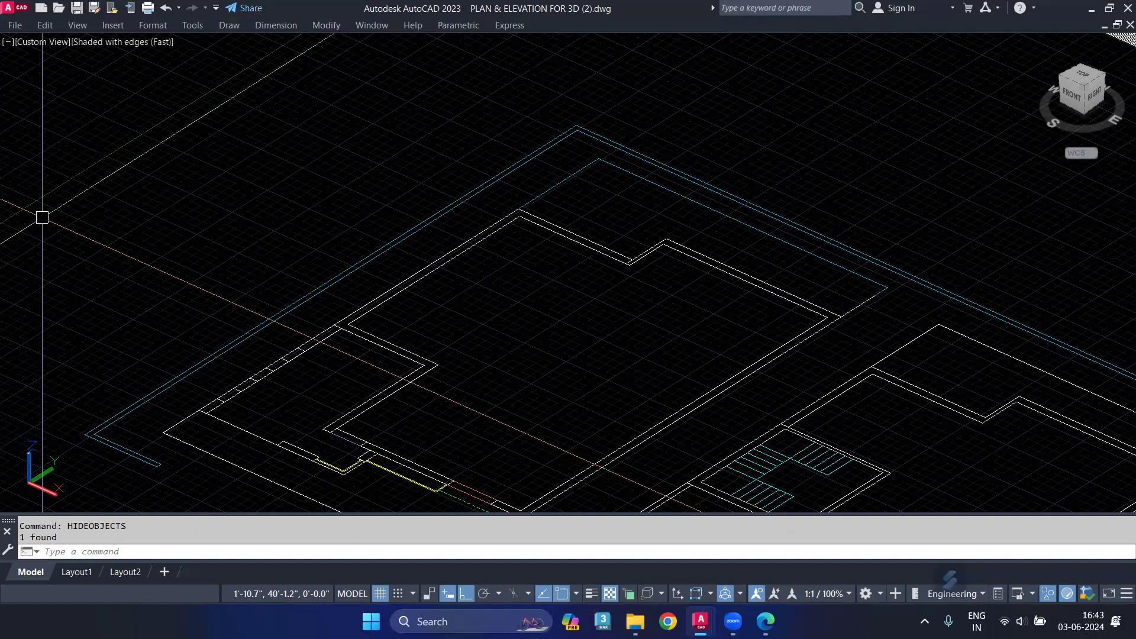
middle_drag(463, 408, 413, 309)
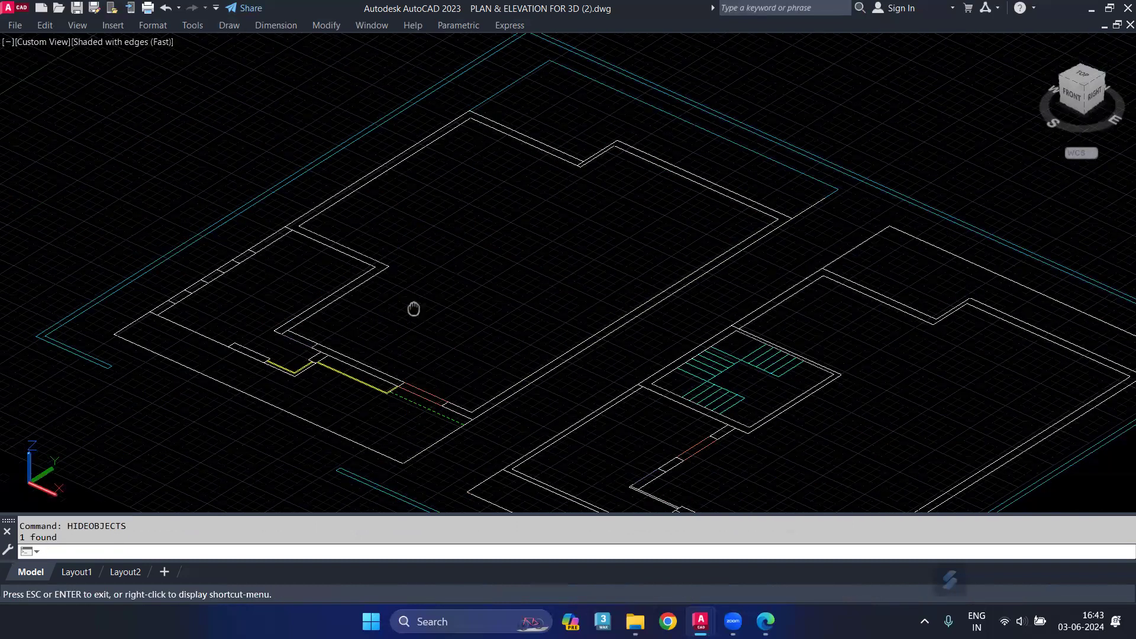
scroll(358, 309, up, 5)
key(Escape)
Draw a 5' tall box between two wall endpoints along the front wall.
text(BOX)
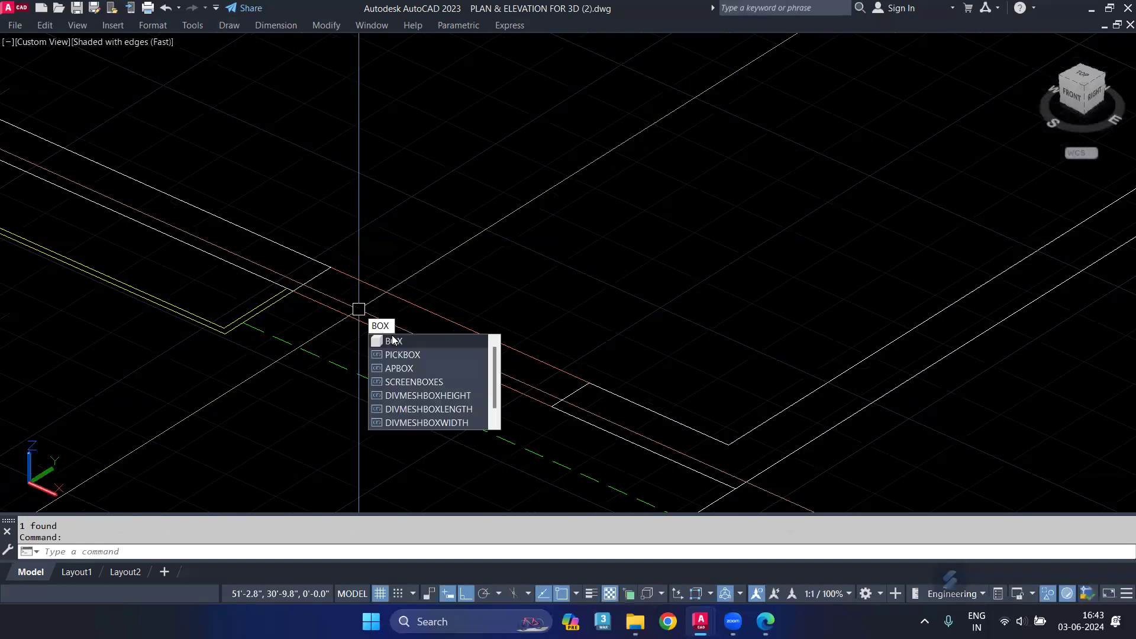
click(392, 337)
click(329, 268)
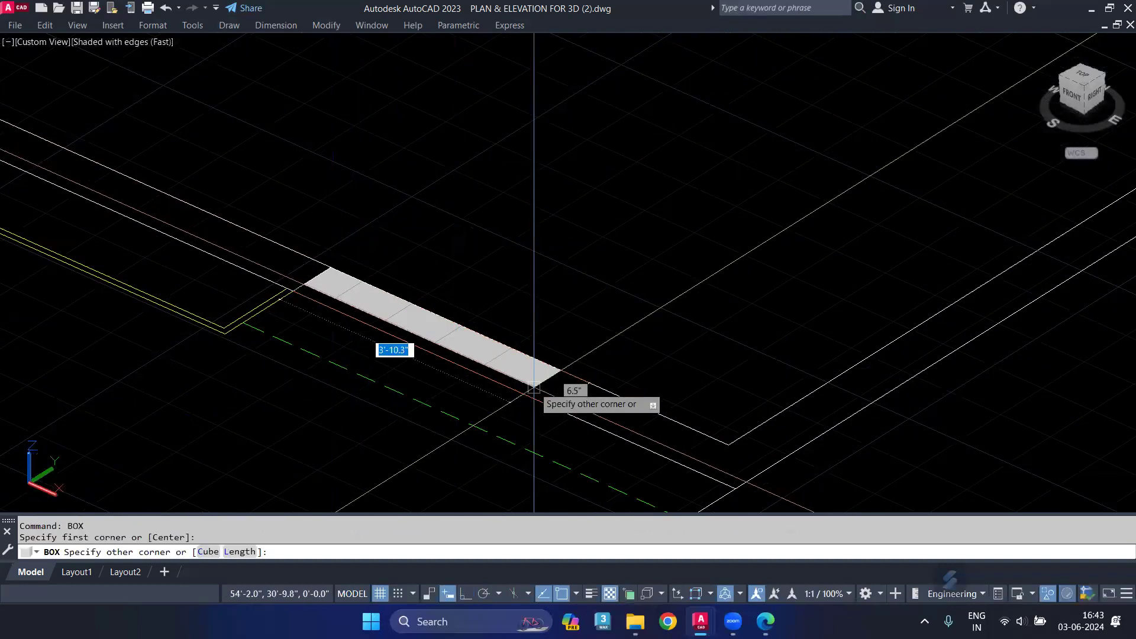
click(550, 407)
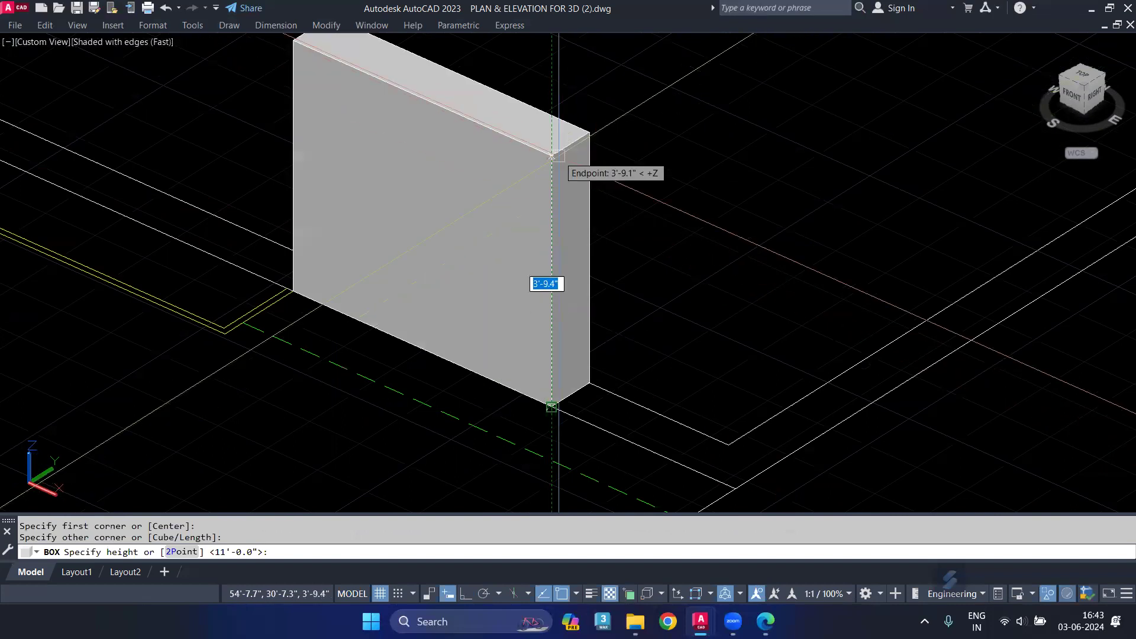
text(5)
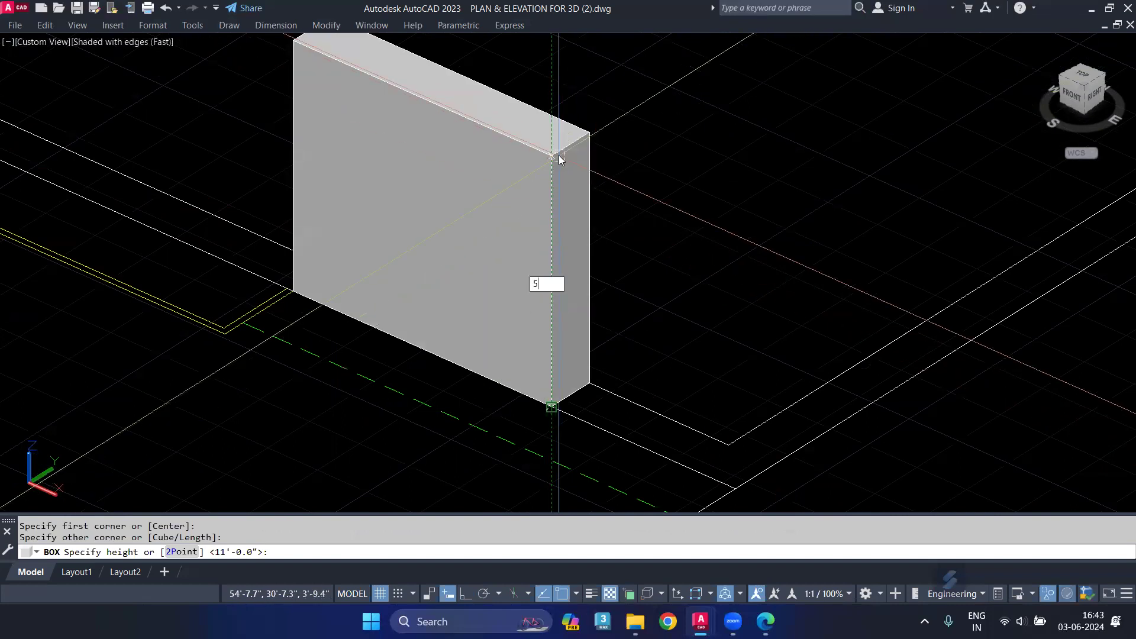
text(')
key(Return)
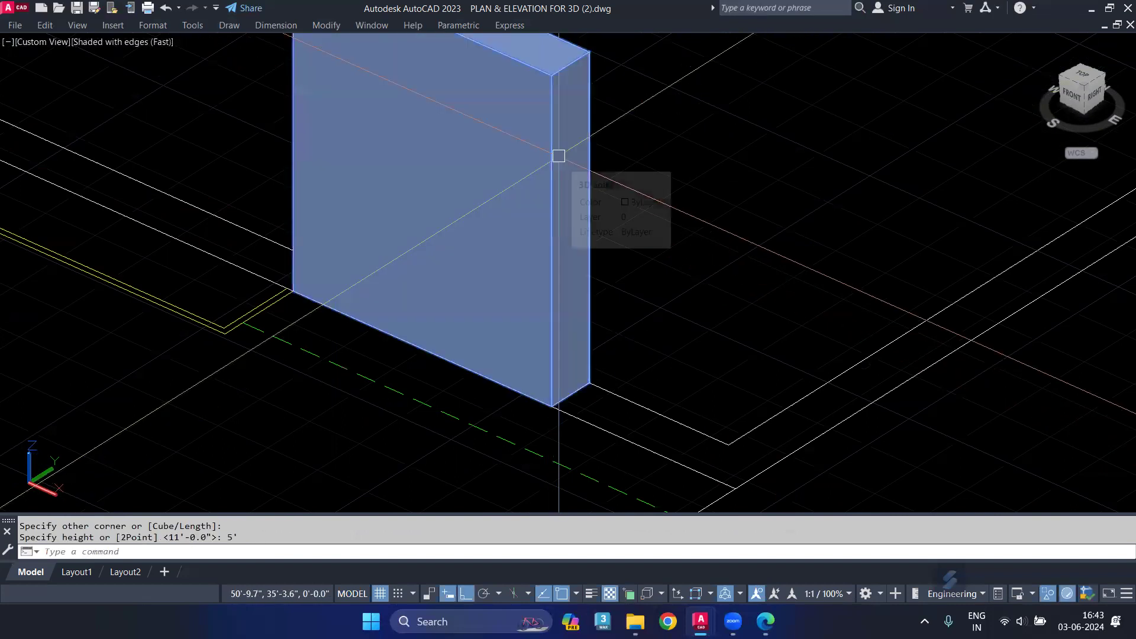
scroll(253, 248, down, 2)
scroll(229, 248, down, 2)
scroll(325, 305, down, 2)
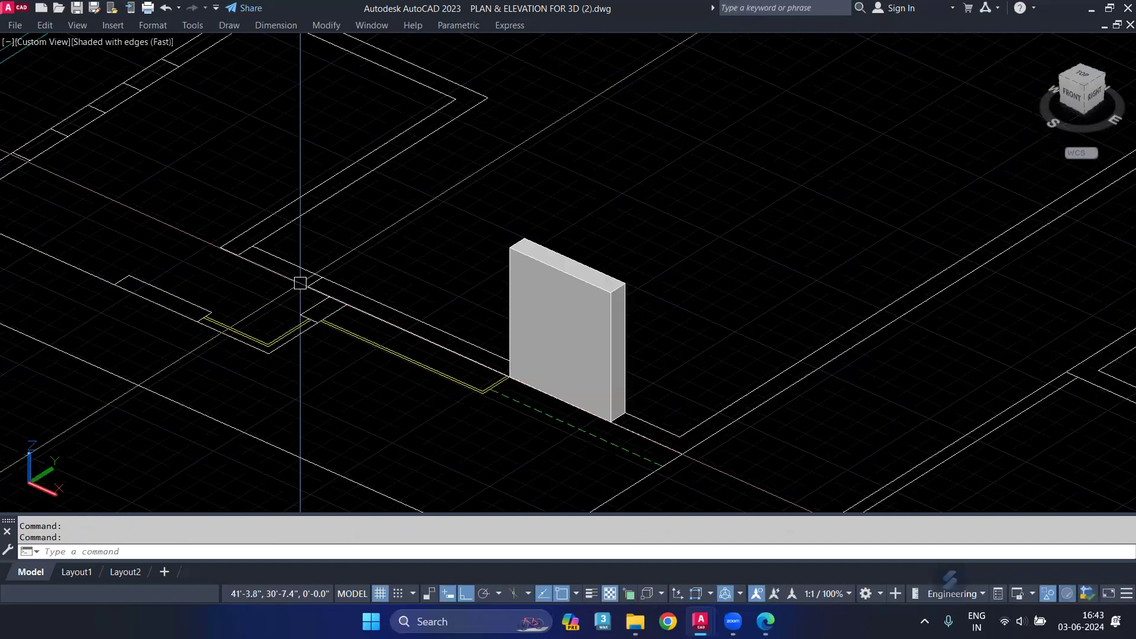
Measure the wall span with a linear dimension, then cancel it.
scroll(204, 241, up, 5)
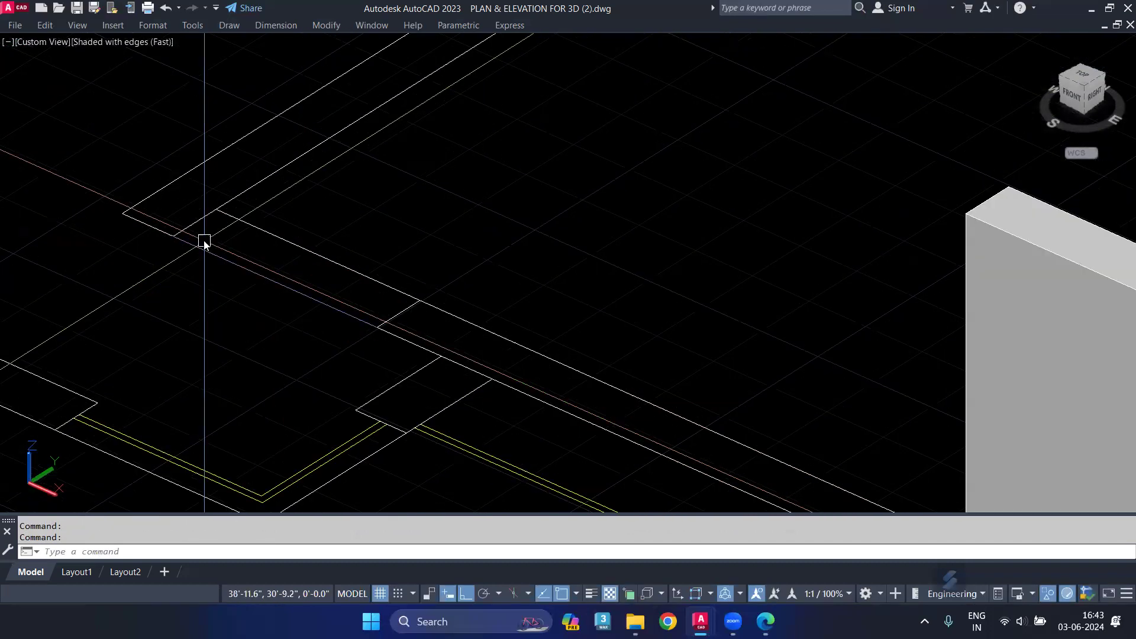
text(dl)
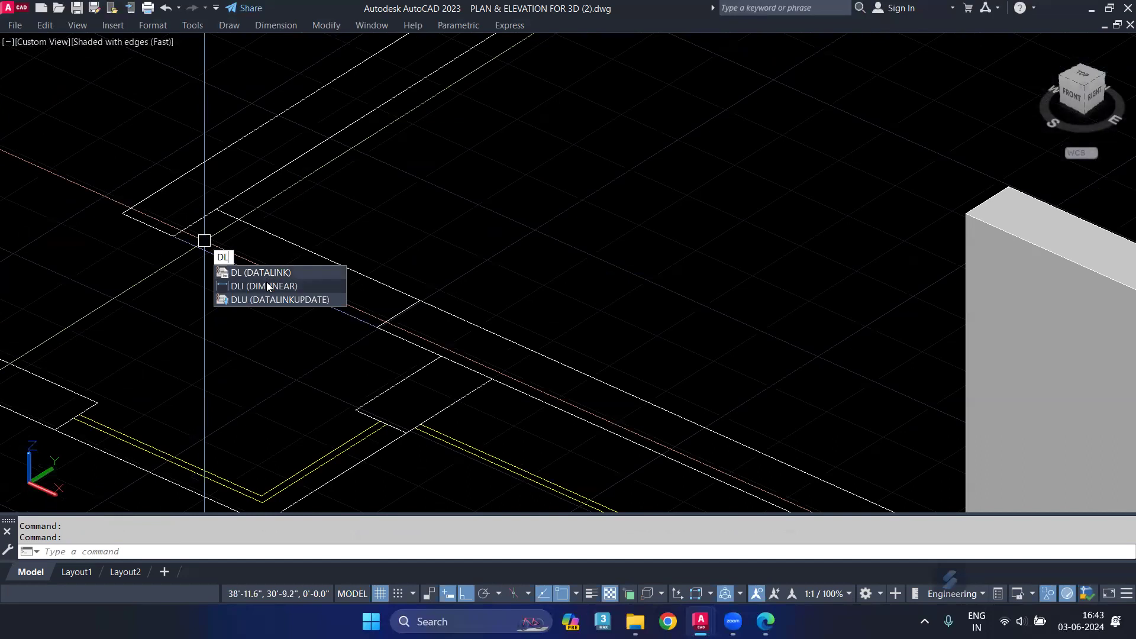
click(266, 283)
scroll(176, 239, up, 2)
click(176, 238)
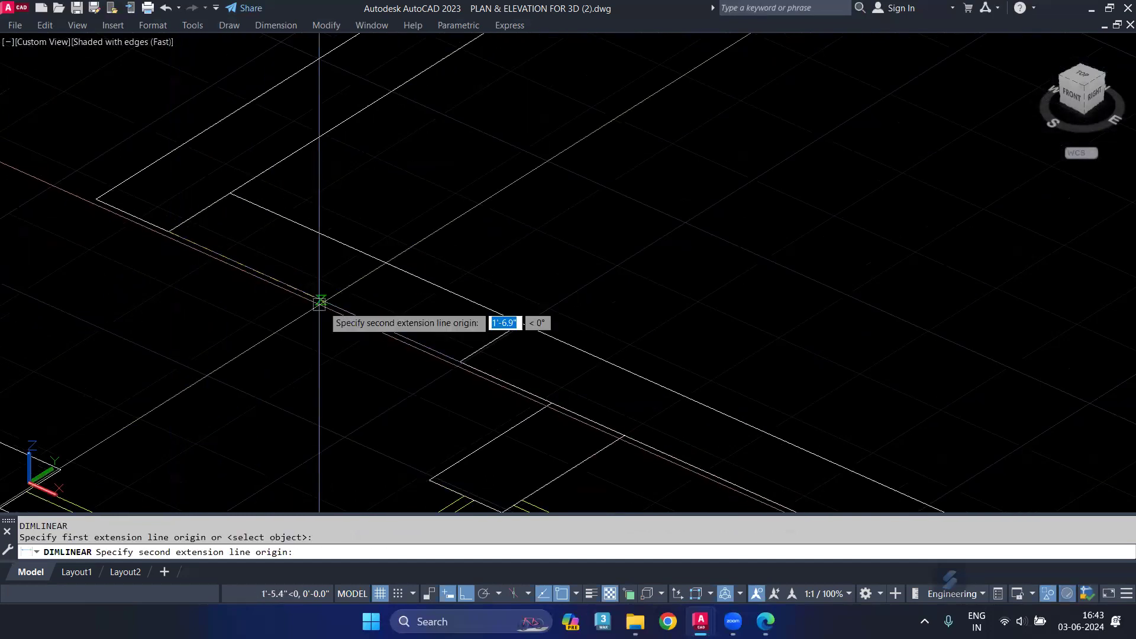
click(457, 361)
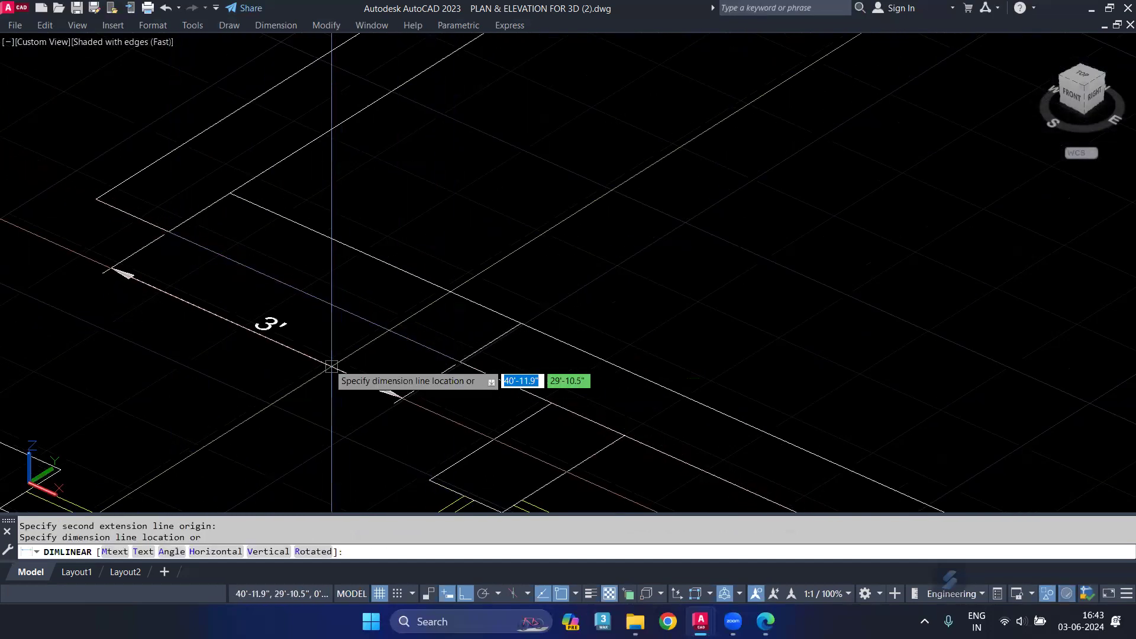
key(Escape)
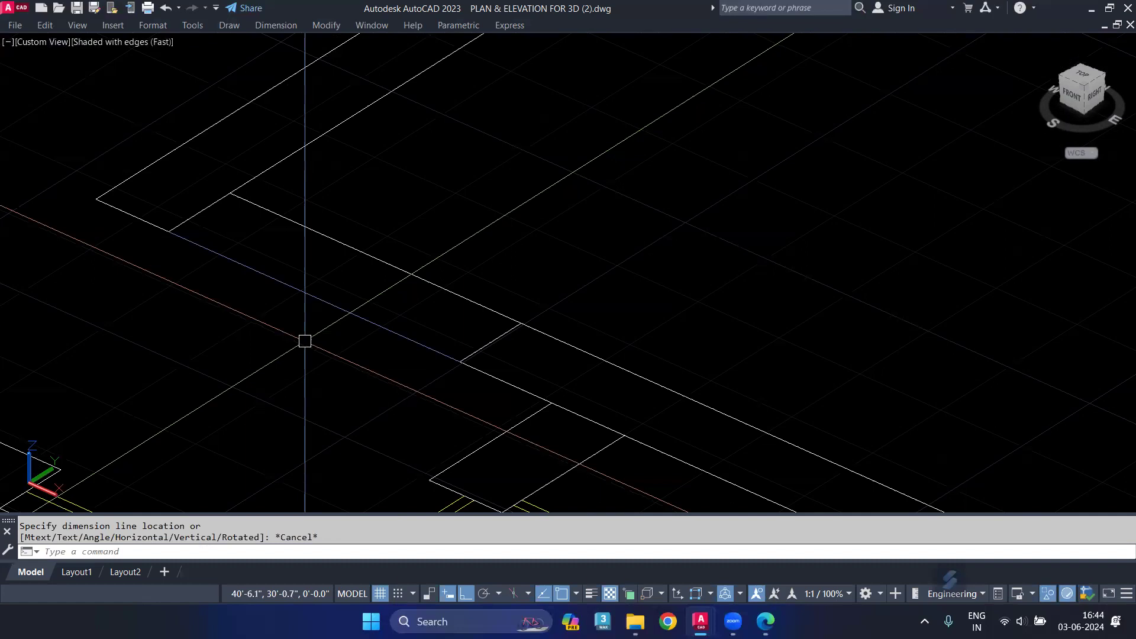
Draw an 8' tall box wall slab from two base corners on the plan.
text(box)
key(Return)
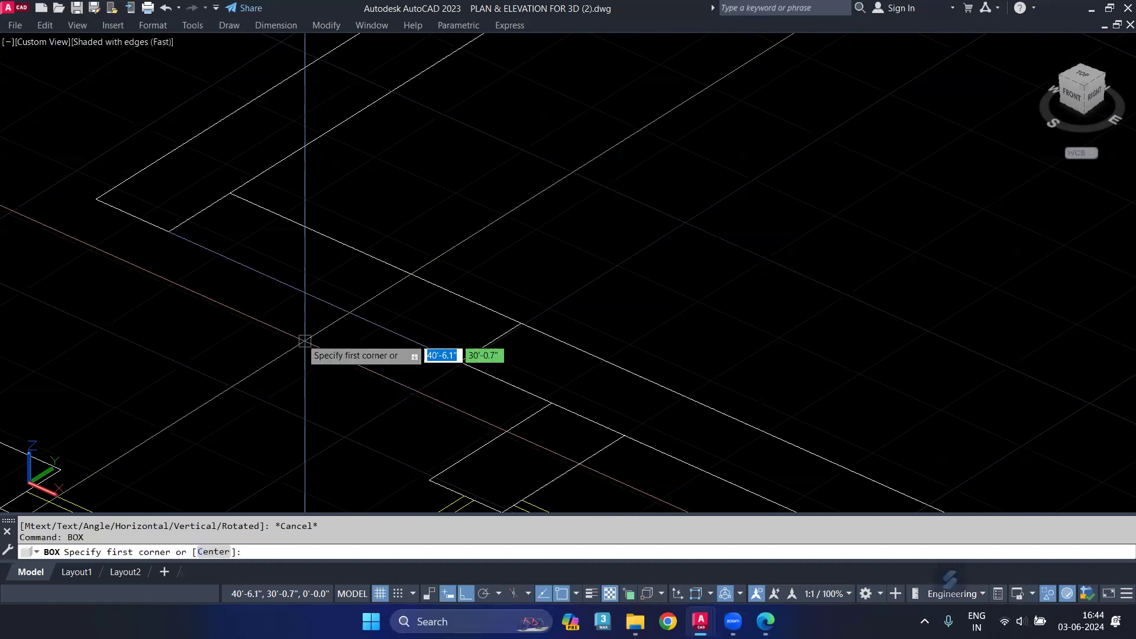
click(170, 231)
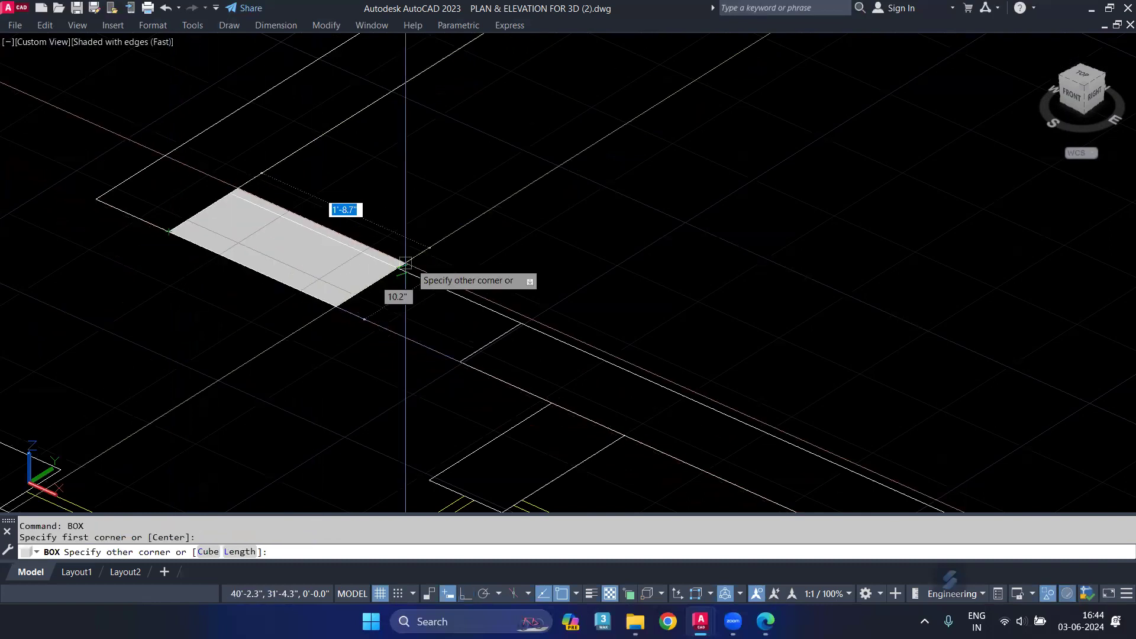
click(520, 322)
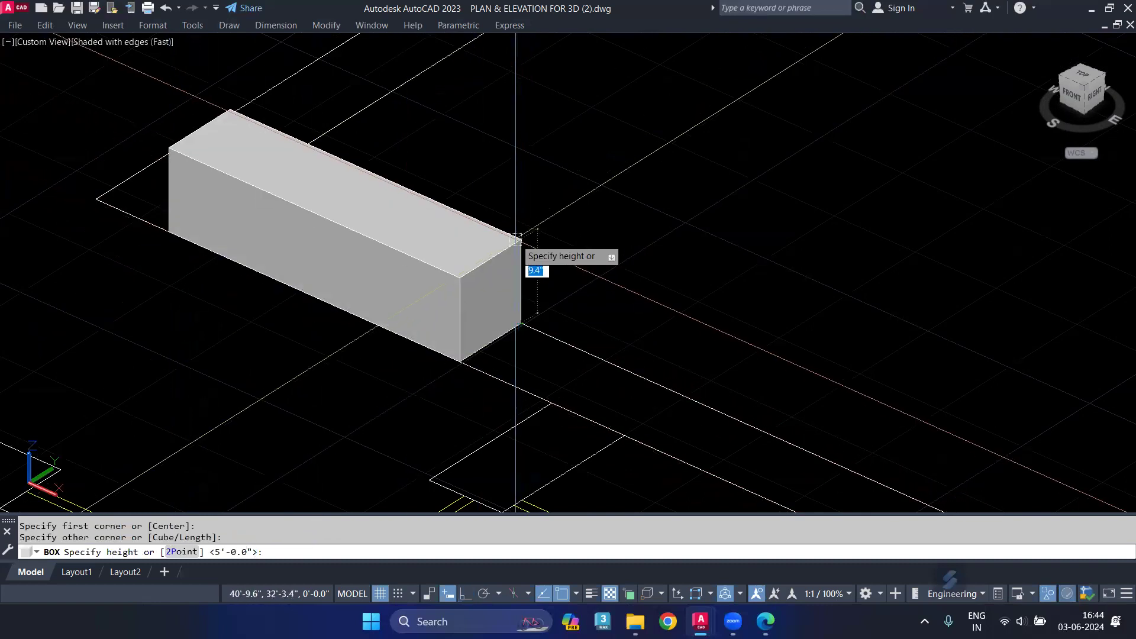
text(8)
text(')
key(Return)
Widen the new 8' box by 6 using its corner grip.
click(495, 284)
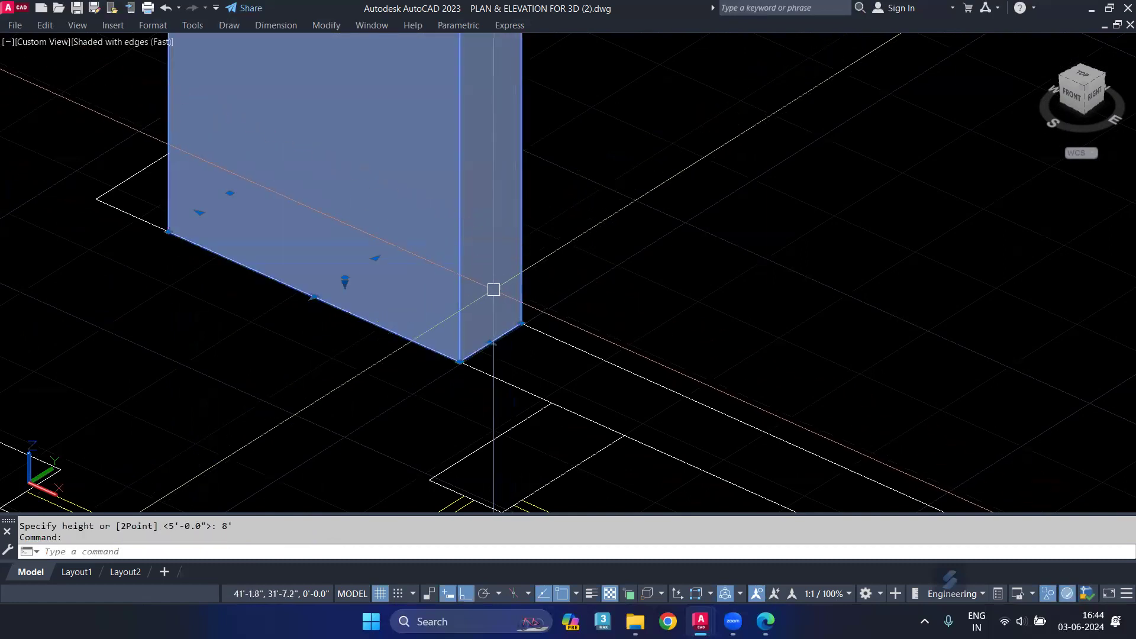
scroll(484, 342, up, 2)
click(491, 342)
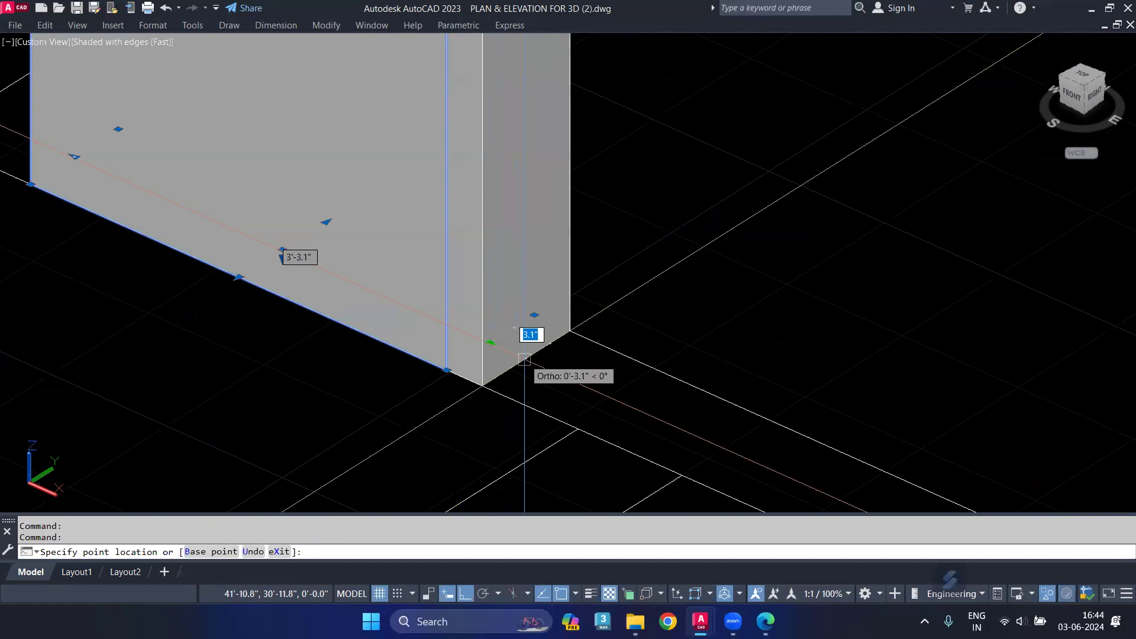
text(6)
key(Return)
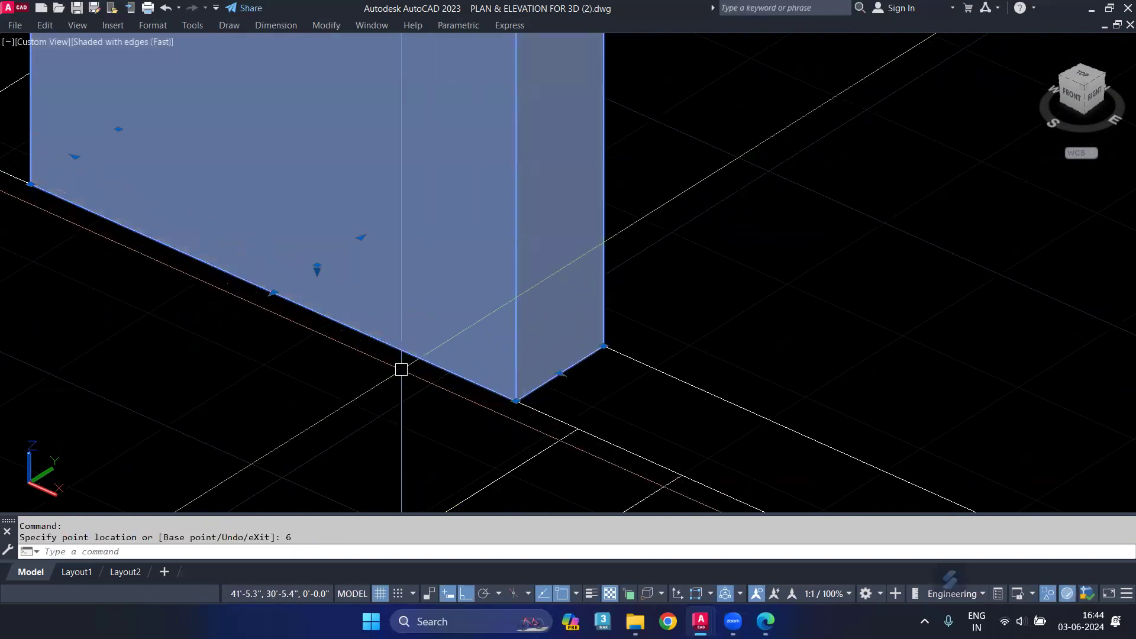
key(Escape)
scroll(343, 357, down, 2)
scroll(395, 410, up, 1)
Raise the smaller wall panel near the stairs 3' above the floor.
mouse_move(289, 381)
shift+middle_down()
mouse_move(467, 368)
mouse_move(481, 369)
mouse_move(414, 387)
mouse_move(542, 390)
mouse_move(613, 337)
shift+middle_up()
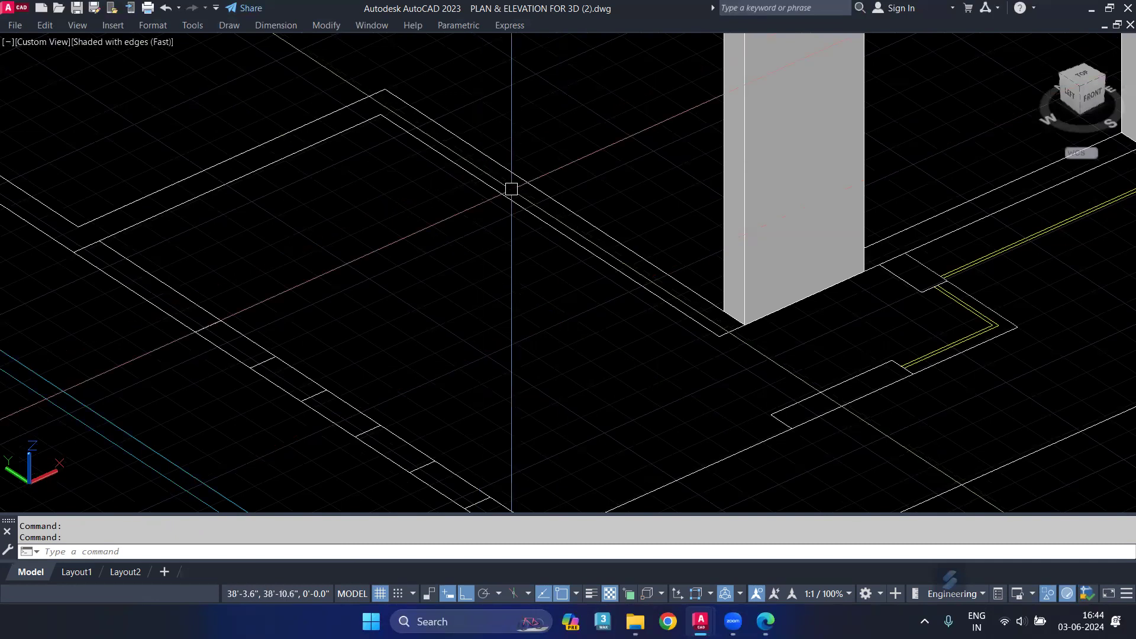
mouse_move(624, 251)
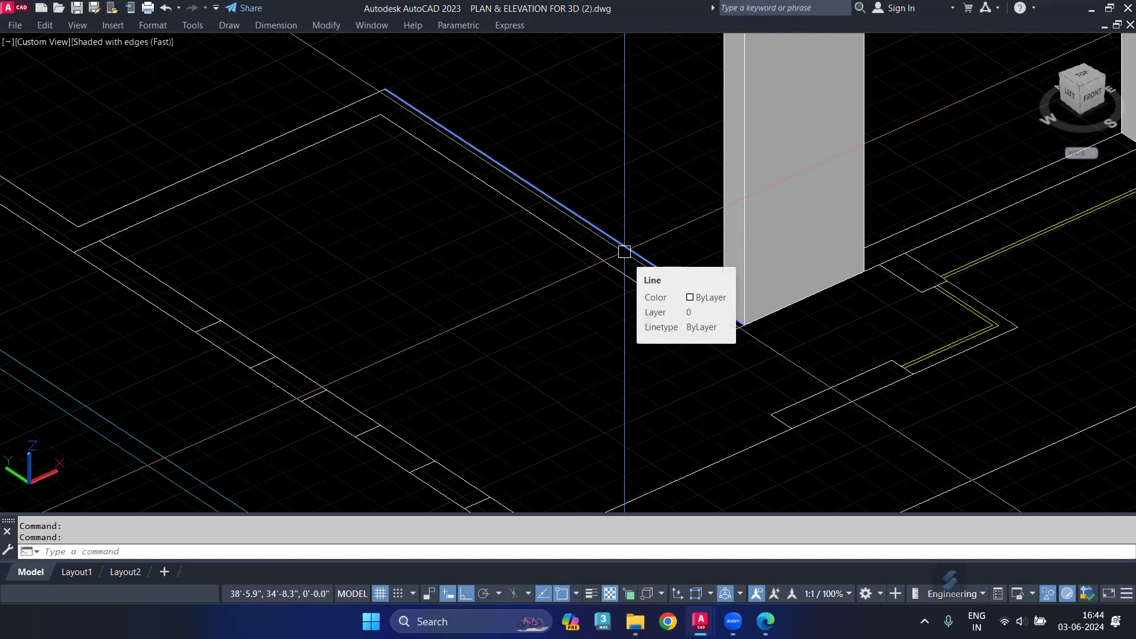
scroll(624, 251, down, 2)
mouse_move(613, 251)
middle_down()
mouse_move(458, 320)
mouse_move(318, 474)
middle_up()
scroll(458, 320, down, 2)
click(618, 317)
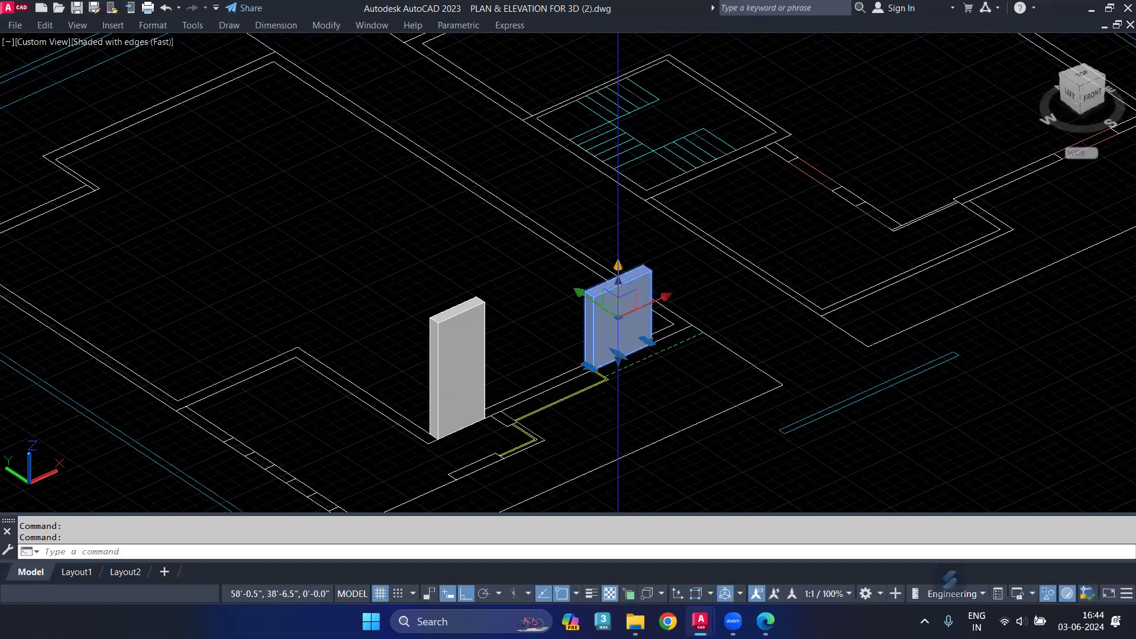
click(618, 314)
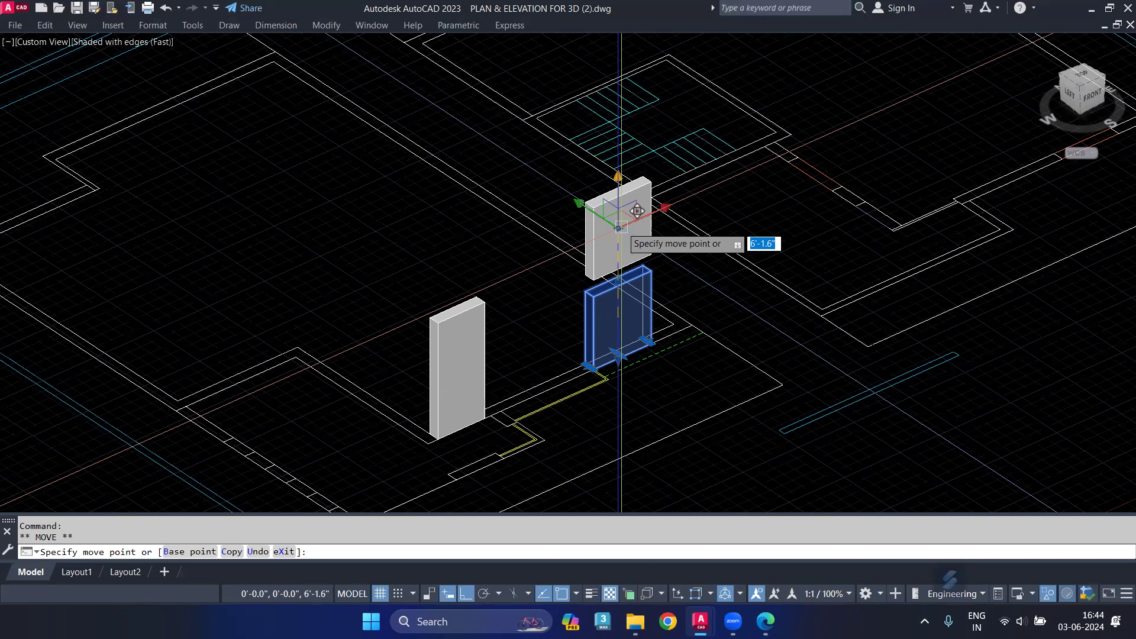
text(3')
key(Return)
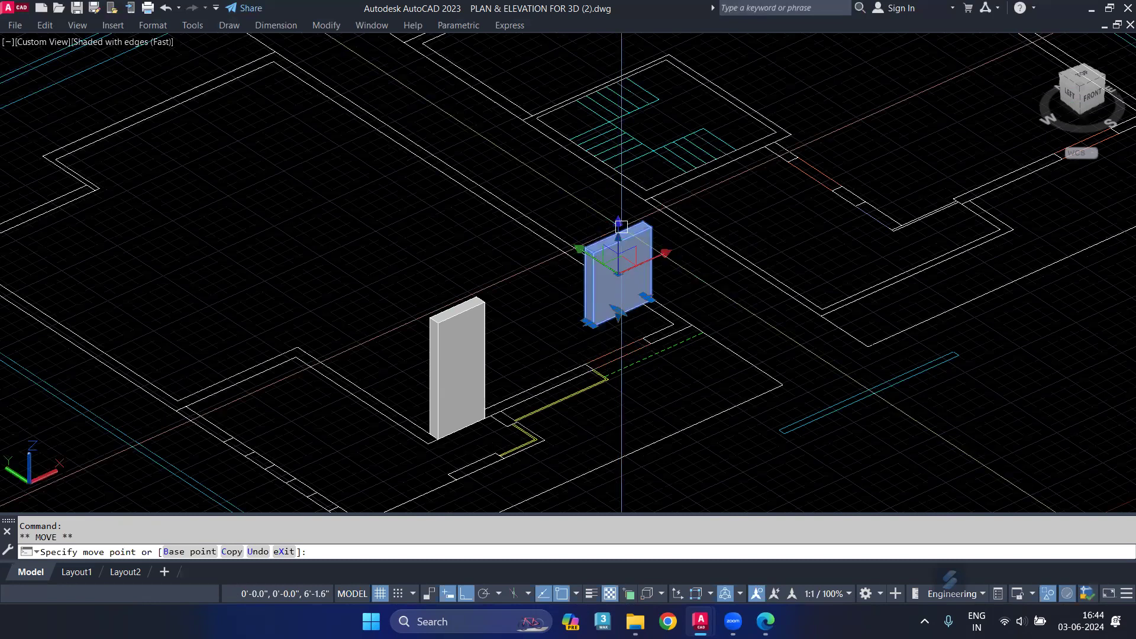
key(Escape)
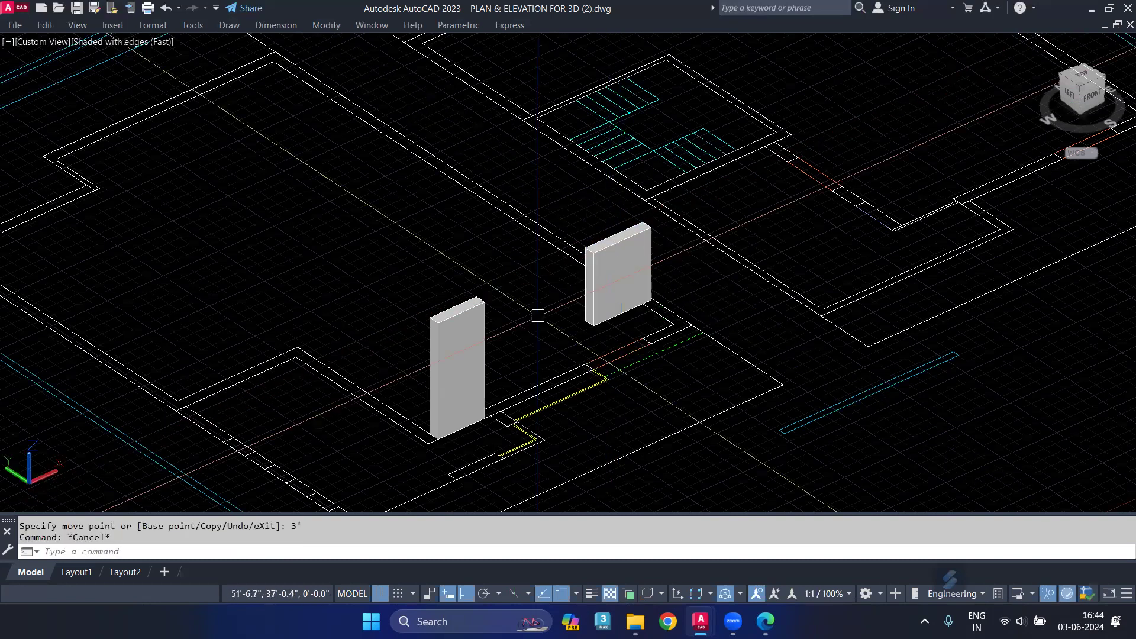
middle_drag(522, 356, 486, 345)
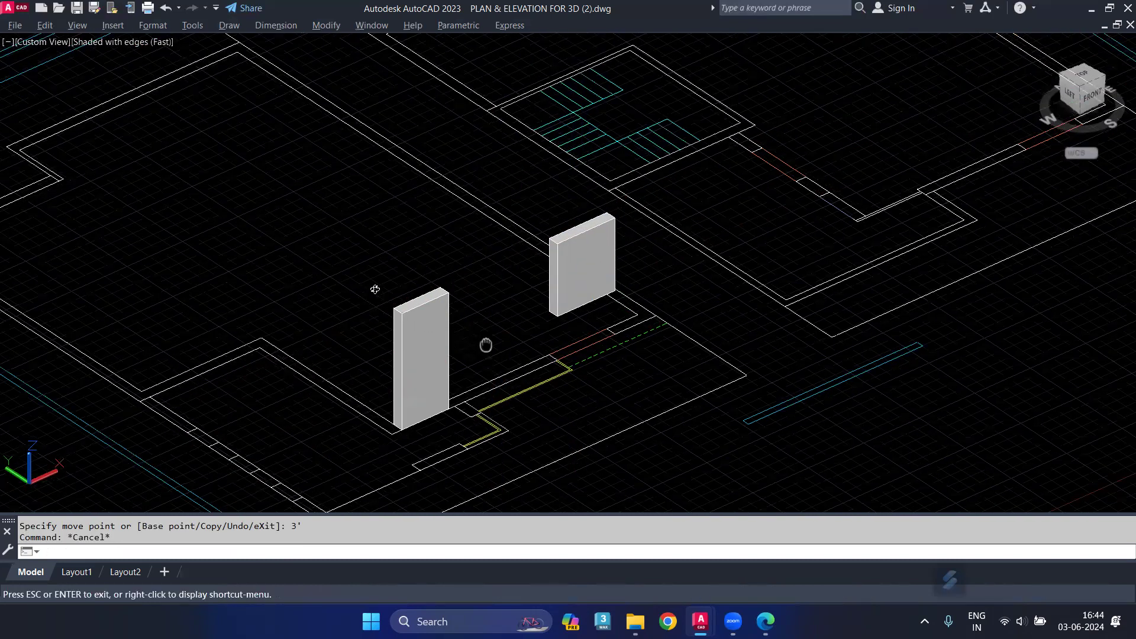
mouse_move(384, 291)
shift+middle_down()
mouse_move(464, 355)
mouse_move(277, 256)
shift+middle_up()
scroll(277, 256, up, 2)
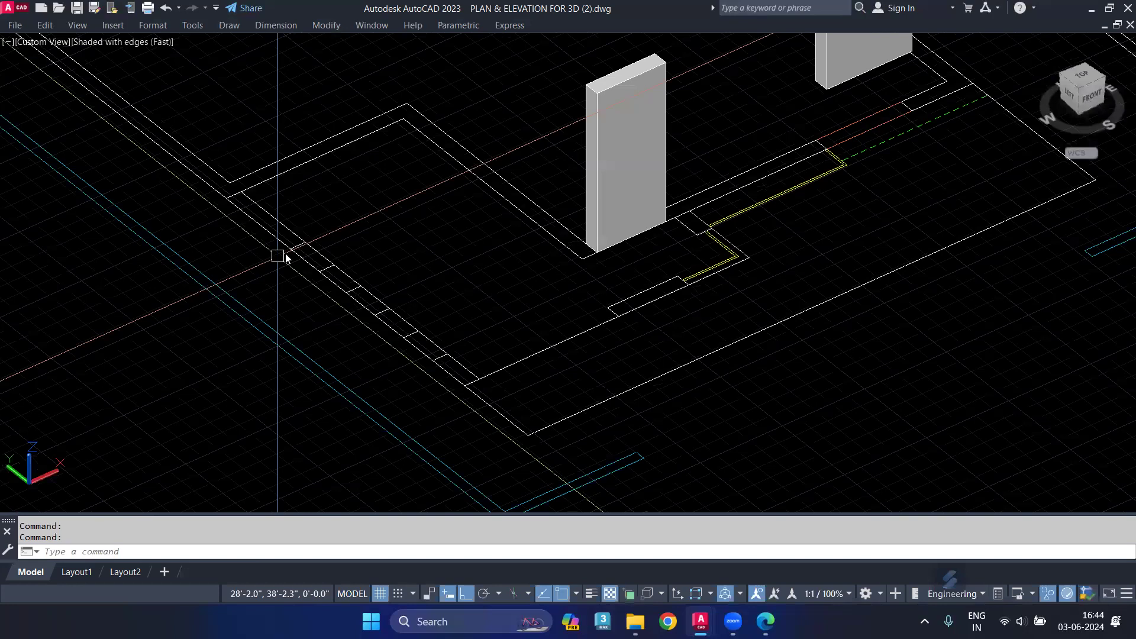
Draw the first narrow 10'-tall strip on the front wall line.
scroll(278, 256, up, 1)
text(BOX)
key(Return)
scroll(326, 225, up, 2)
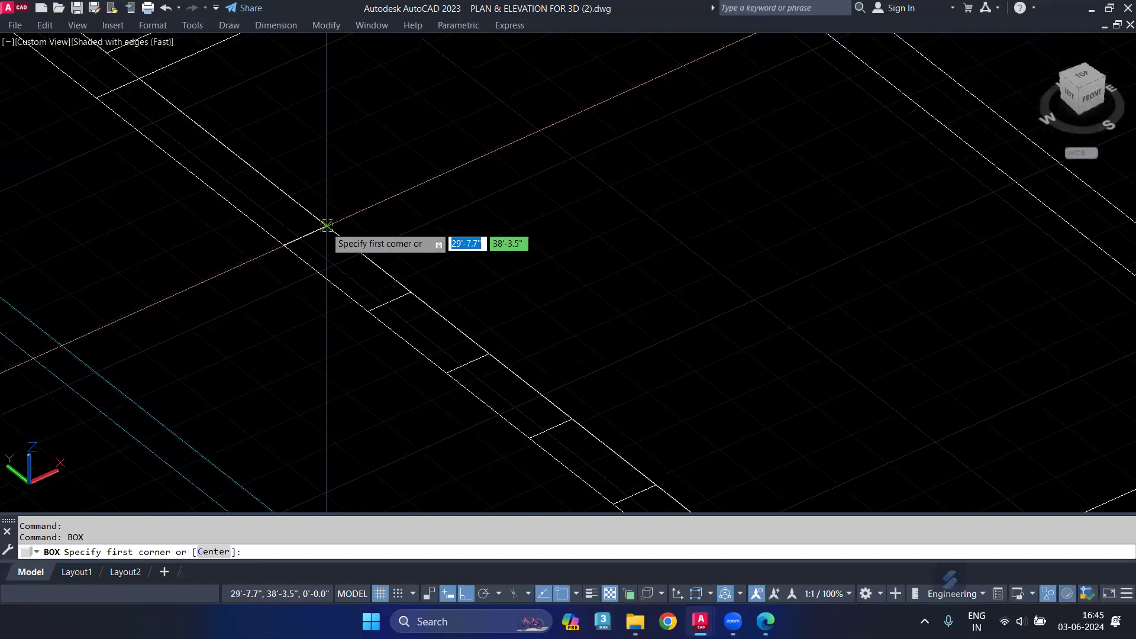
click(326, 225)
click(367, 309)
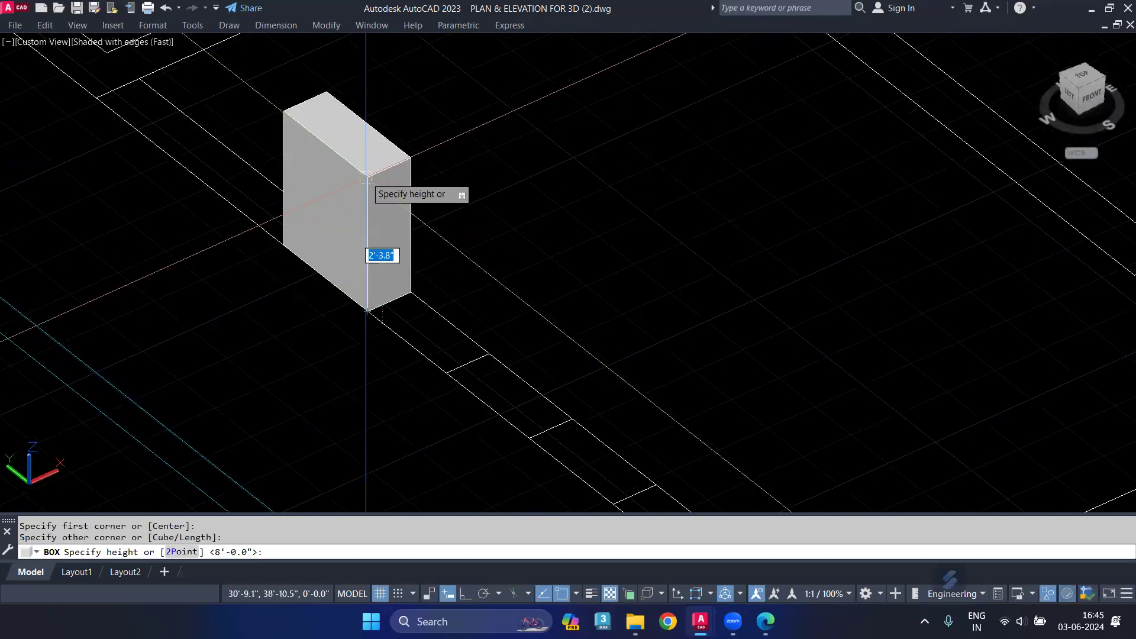
text(1)
text(0')
key(Return)
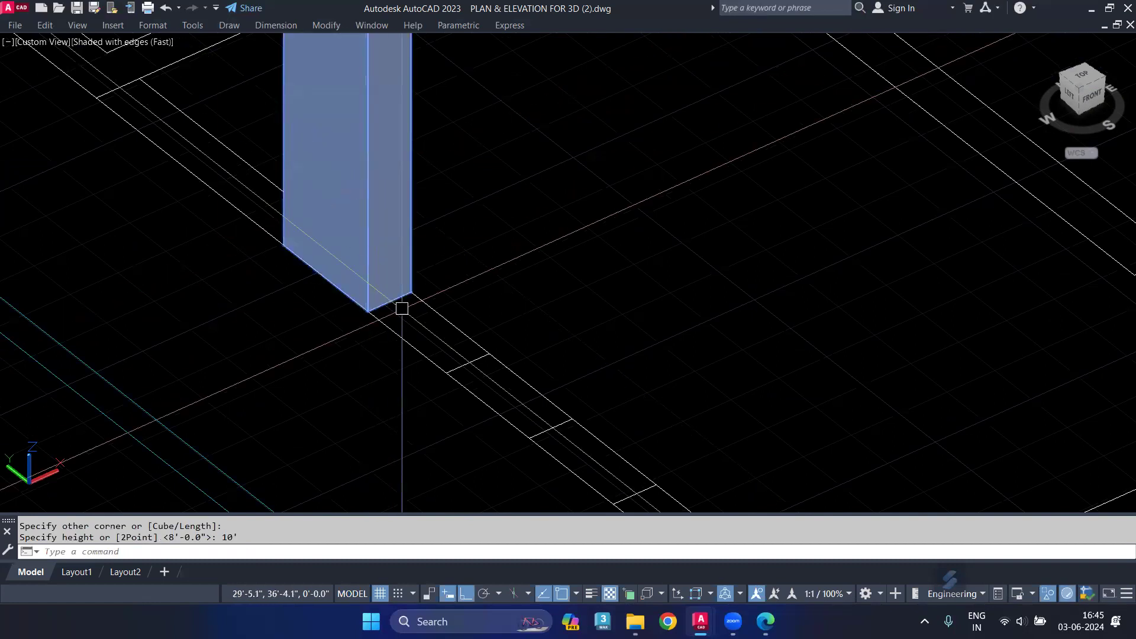
Add the second and third narrow 10' strips along the front edge.
middle_drag(458, 349, 445, 238)
key(Return)
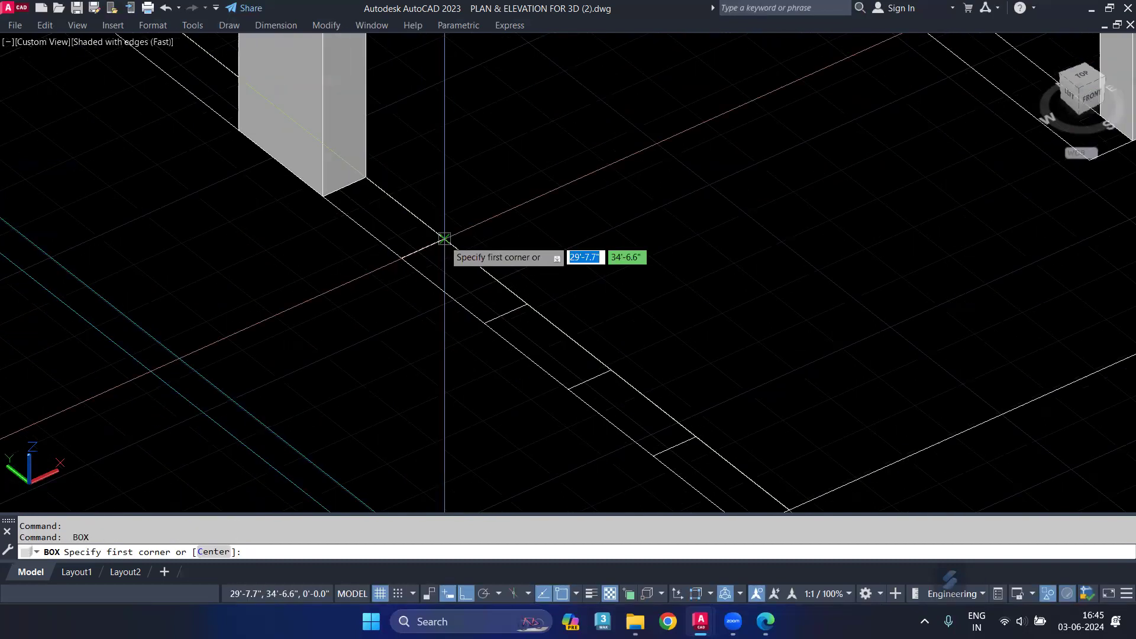
click(445, 239)
click(497, 325)
key(Return)
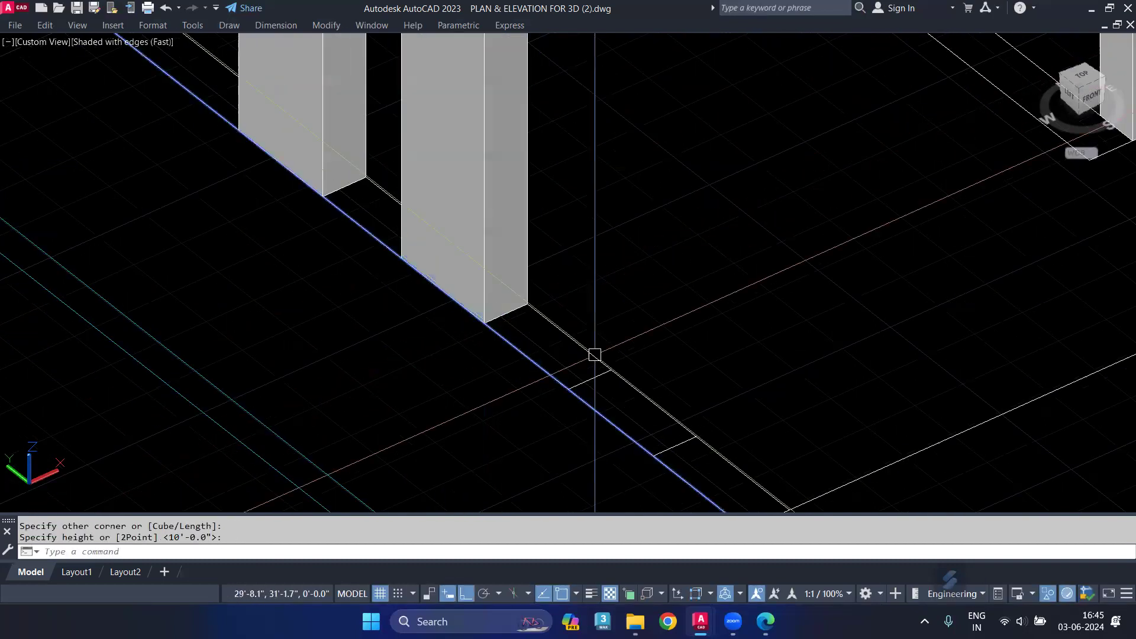
key(Return)
click(610, 370)
middle_drag(609, 367, 583, 254)
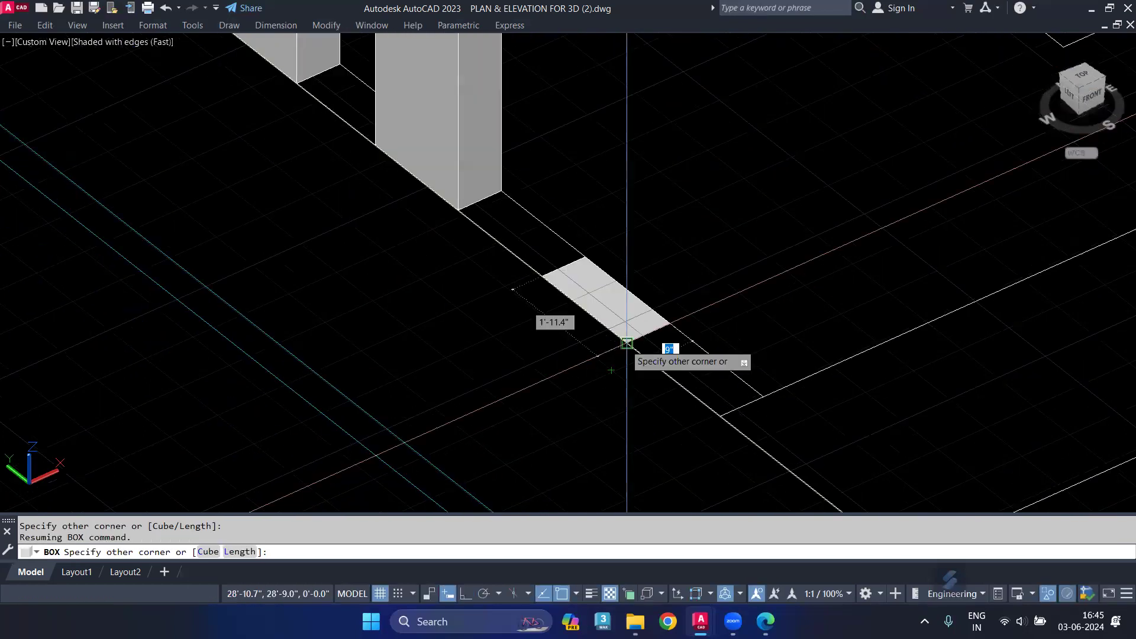
click(626, 342)
key(Return)
Draw the wide 10'-tall wall panel further along the front edge.
mouse_move(751, 337)
middle_down()
mouse_move(625, 334)
mouse_move(555, 348)
middle_up()
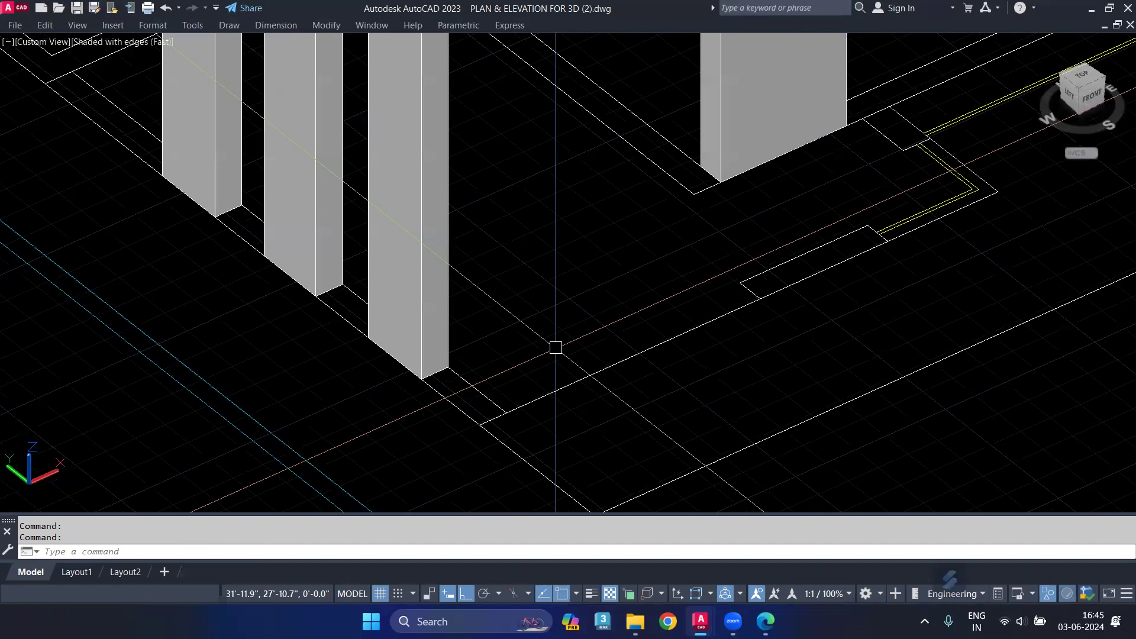
key(Return)
click(740, 284)
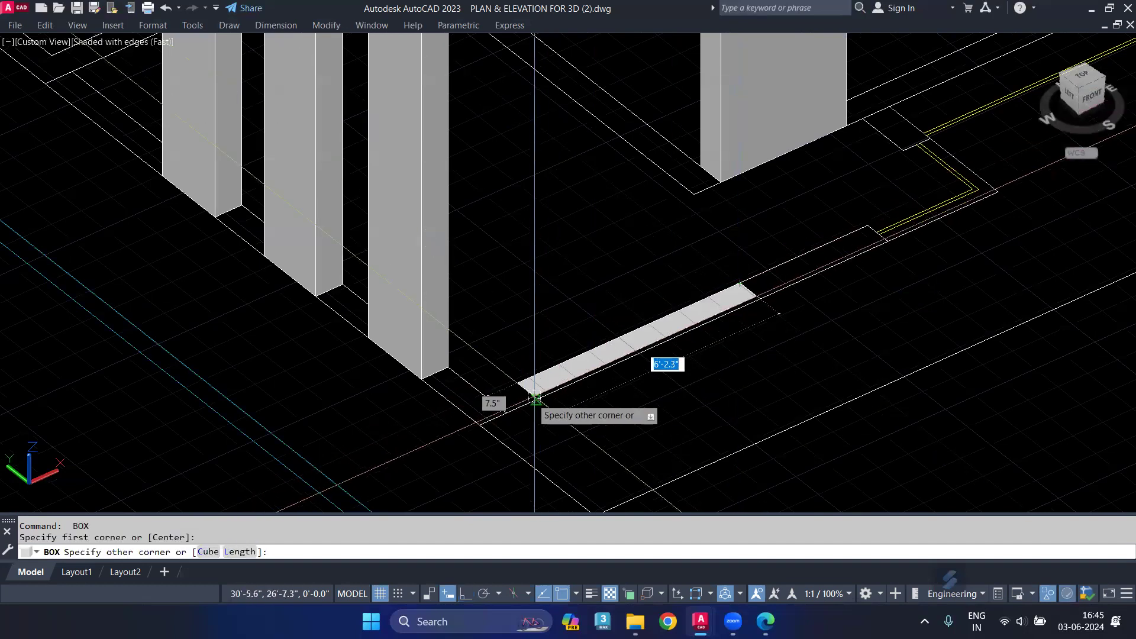
click(504, 411)
key(Return)
scroll(595, 369, down, 2)
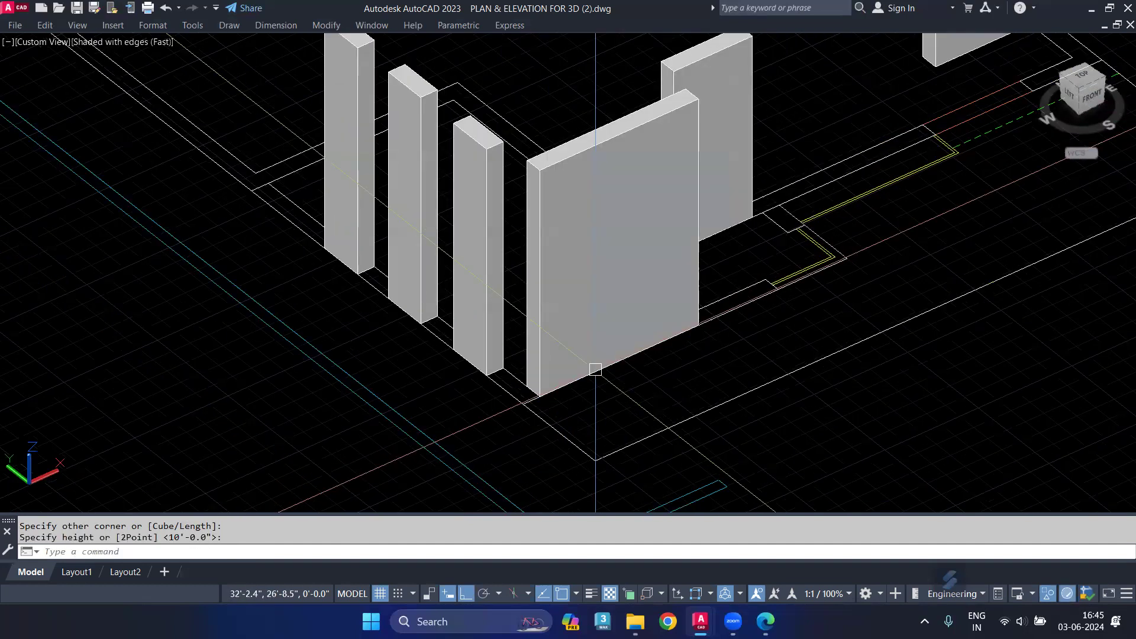
key(Return)
middle_drag(468, 147, 358, 162)
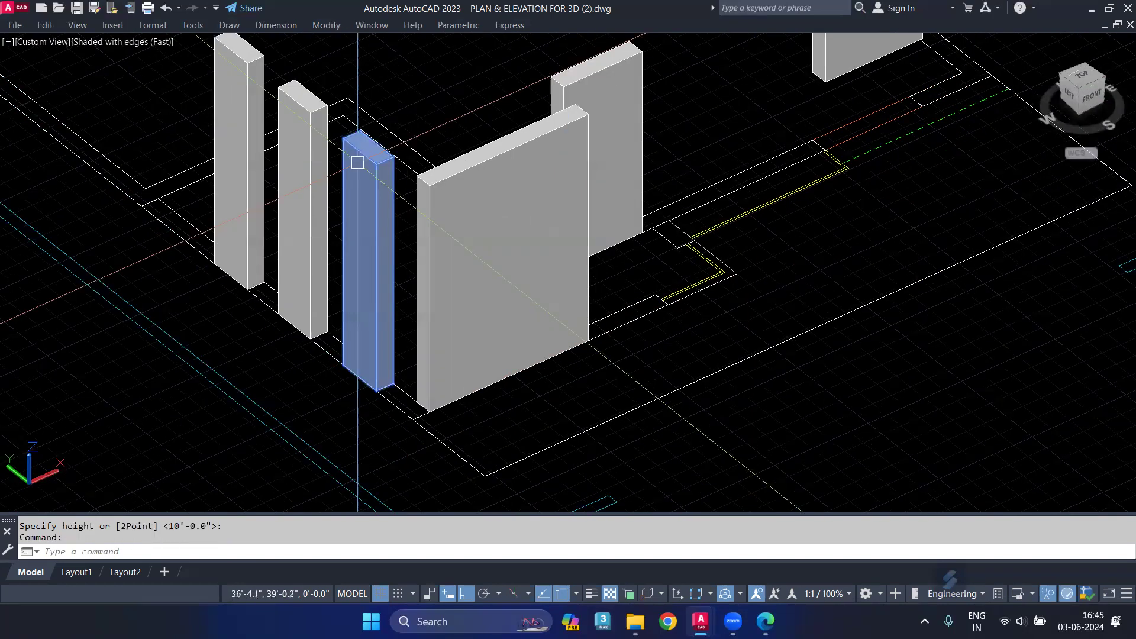
shift+middle_drag(445, 254, 367, 246)
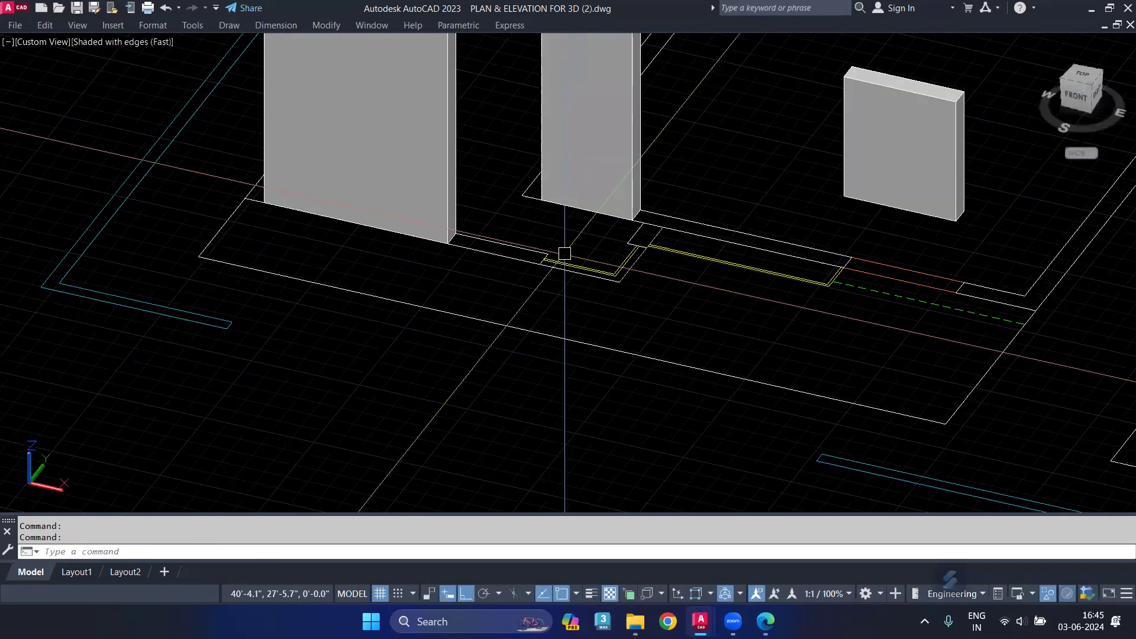
Draw two adjoining 3'-tall low boxes at the front corner.
scroll(565, 254, up, 3)
key(Return)
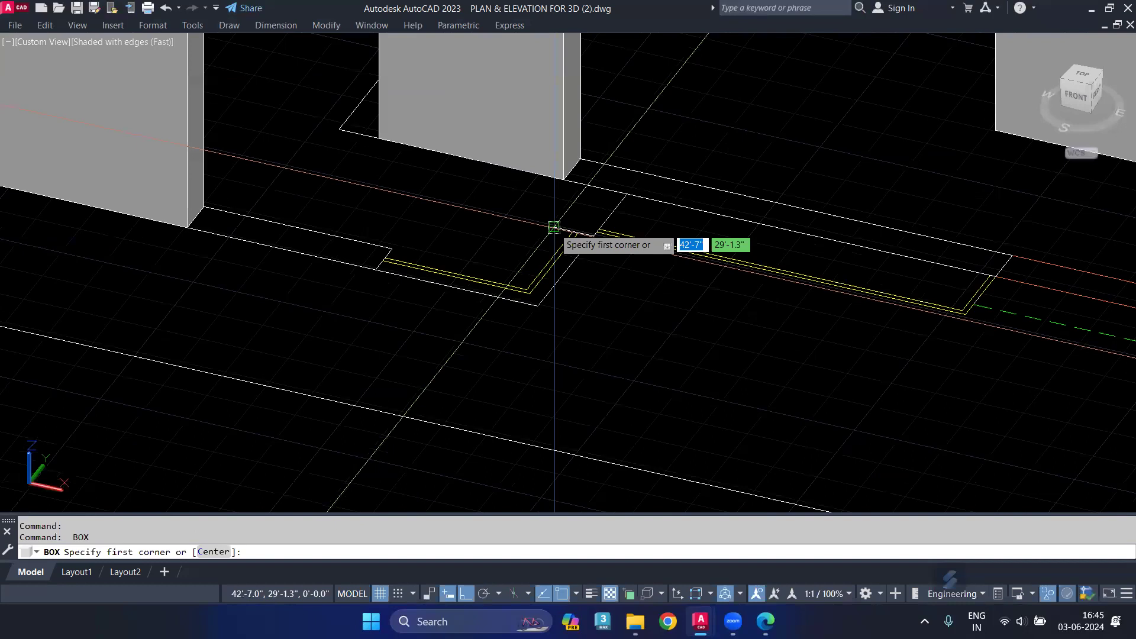
click(554, 228)
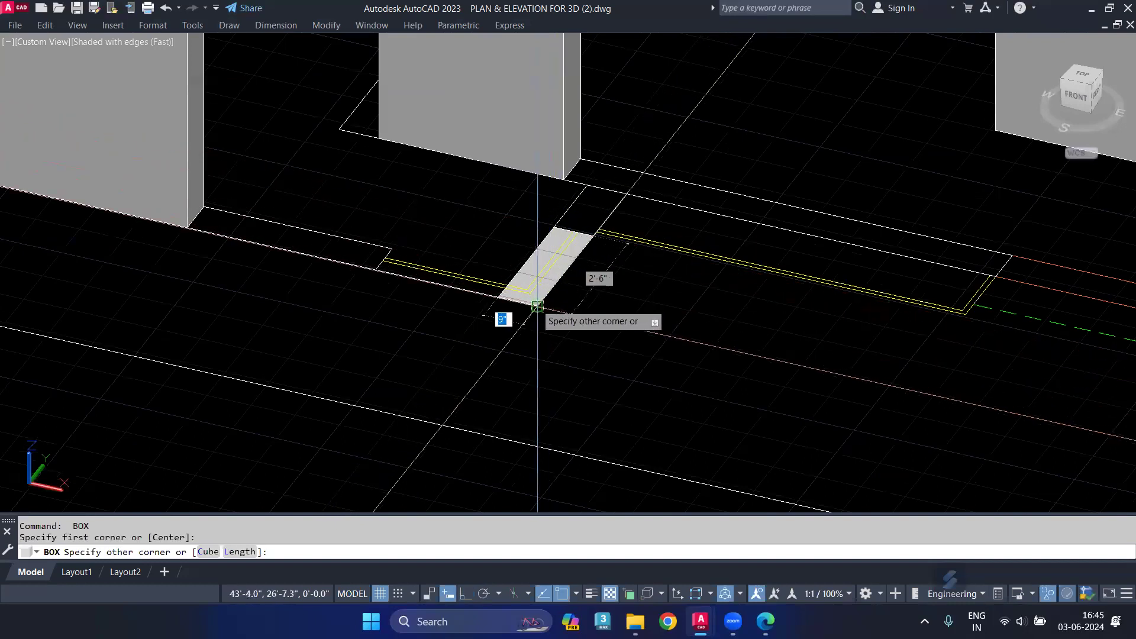
click(537, 306)
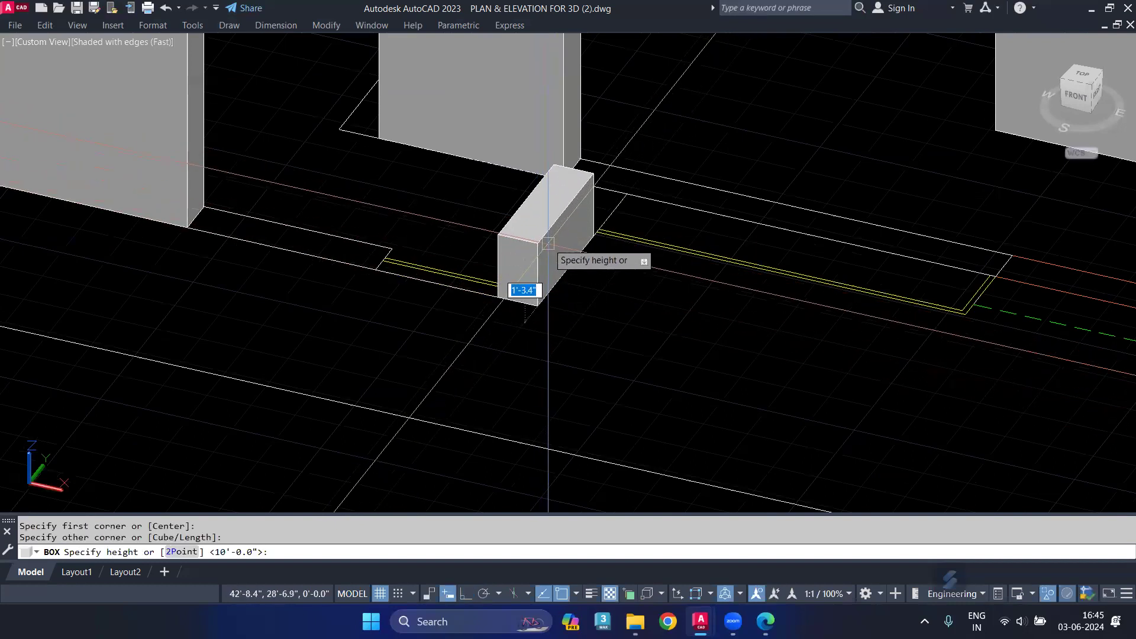
text(3')
key(Return)
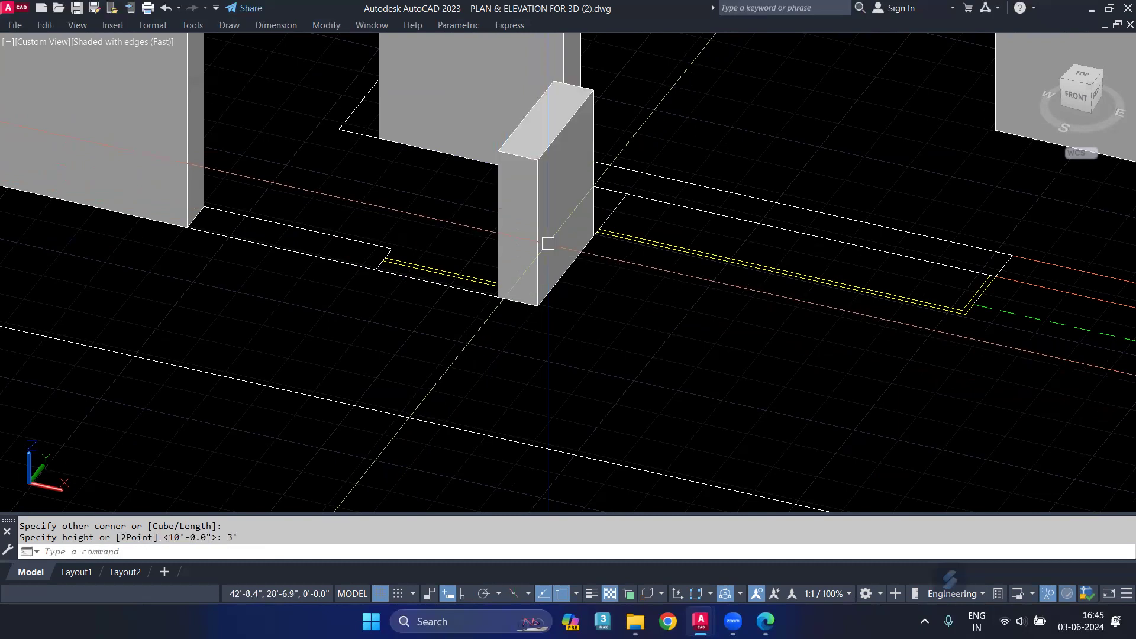
scroll(393, 246, up, 2)
key(Return)
click(391, 245)
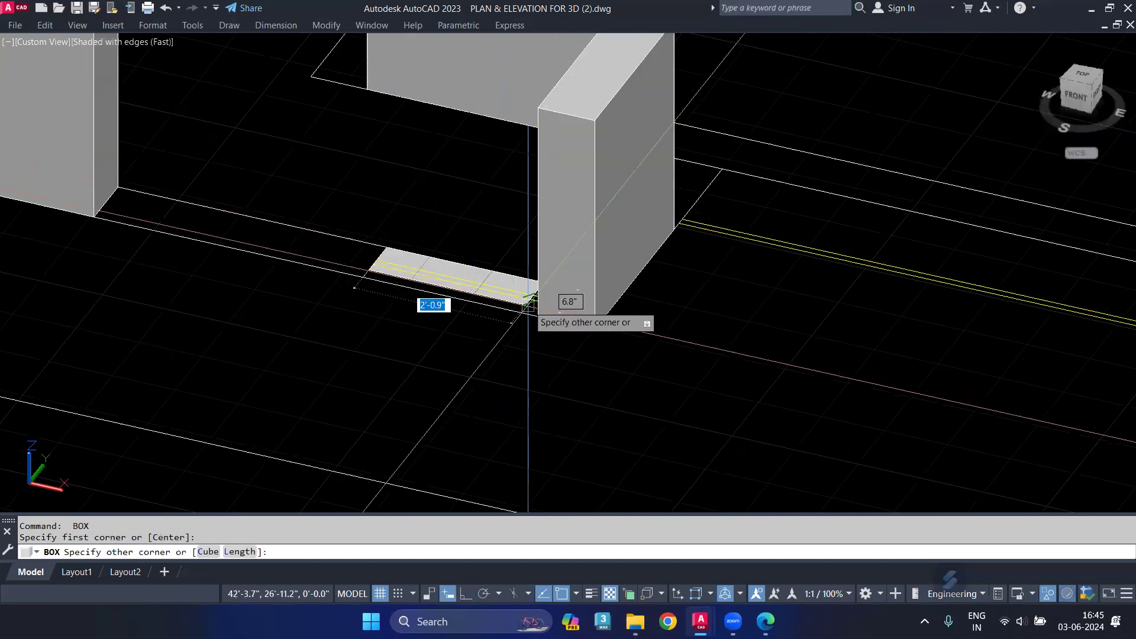
click(536, 309)
key(Return)
Union the two low boxes into one L-shaped block.
text(uni)
key(Return)
click(478, 235)
click(553, 223)
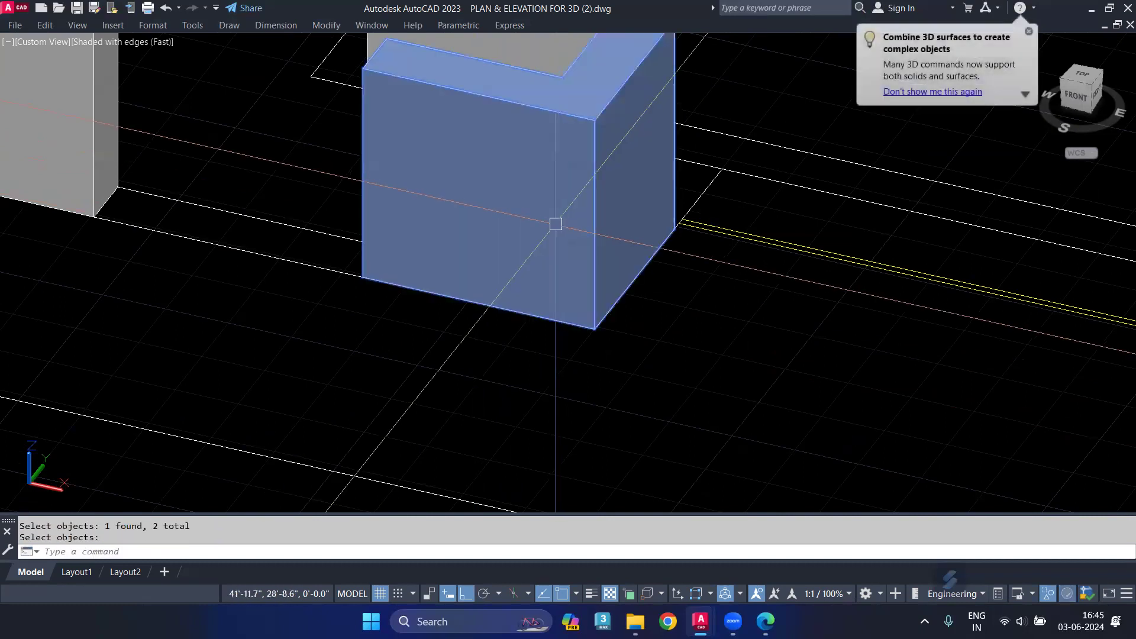
key(Return)
scroll(553, 223, down, 1)
key(Return)
scroll(287, 260, down, 2)
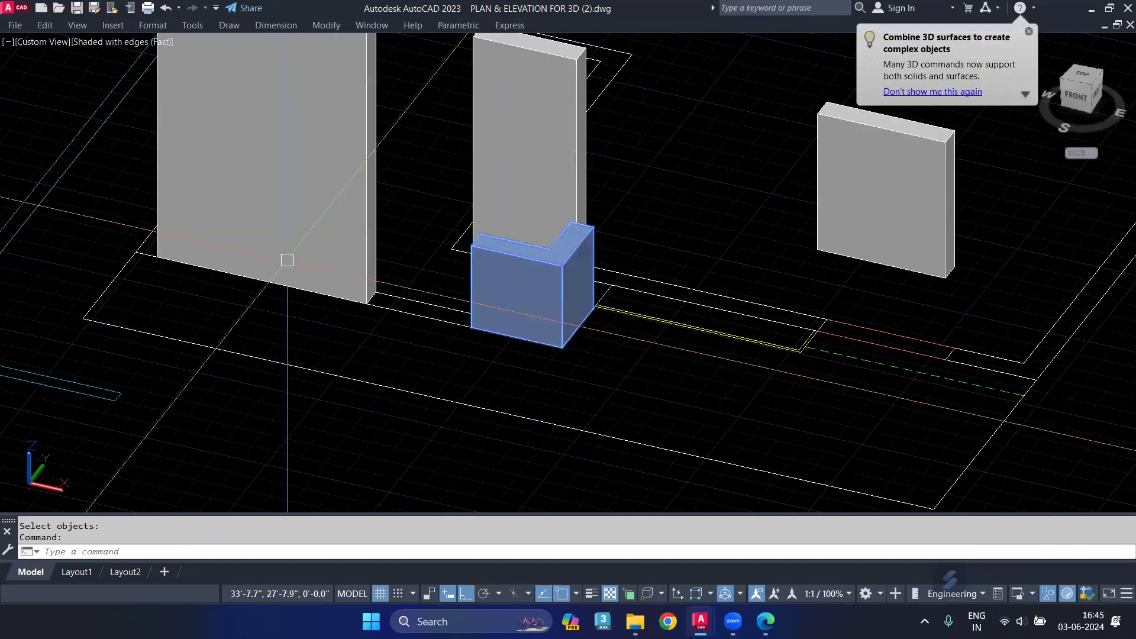
Pan and orbit the view to show all the new solids.
middle_drag(287, 260, 199, 282)
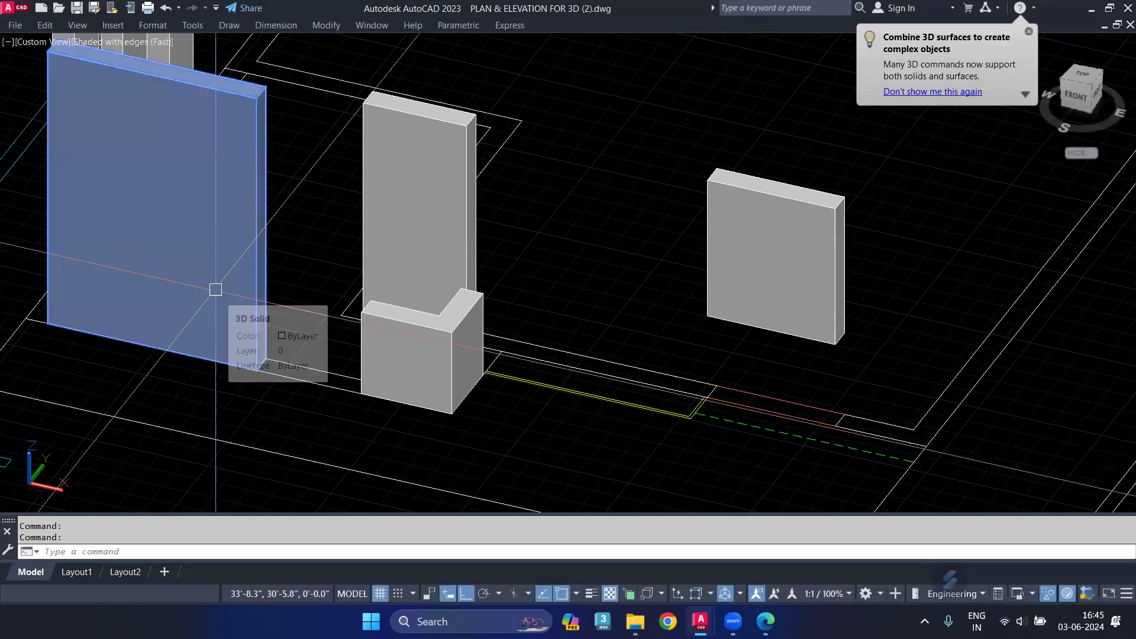
middle_drag(622, 385, 455, 373)
key(ctrl+z)
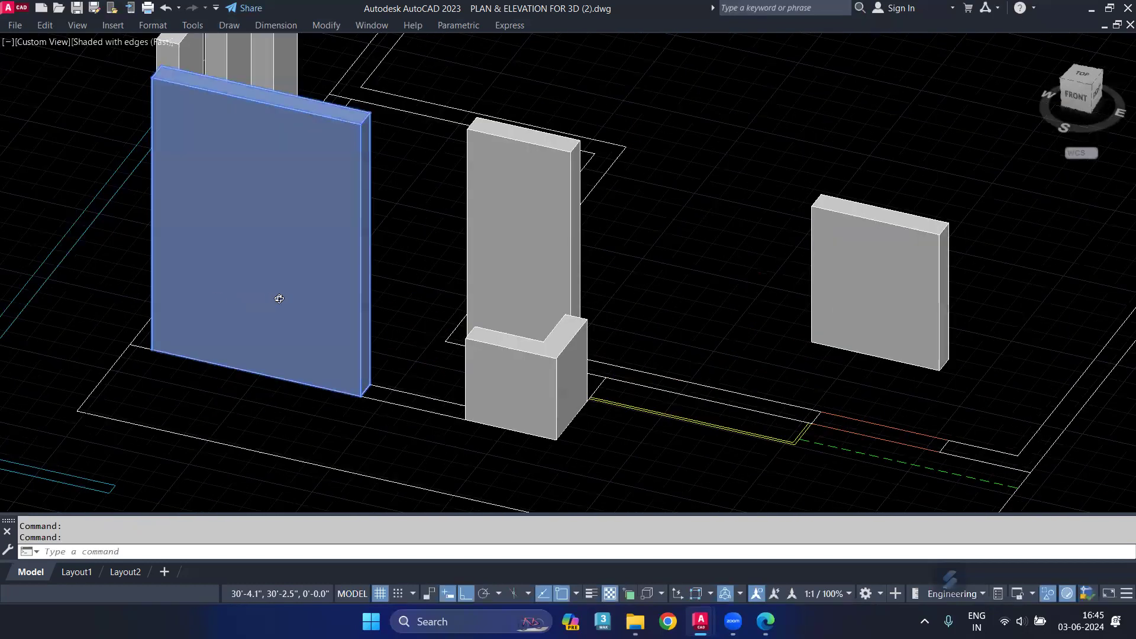
key(ctrl+z)
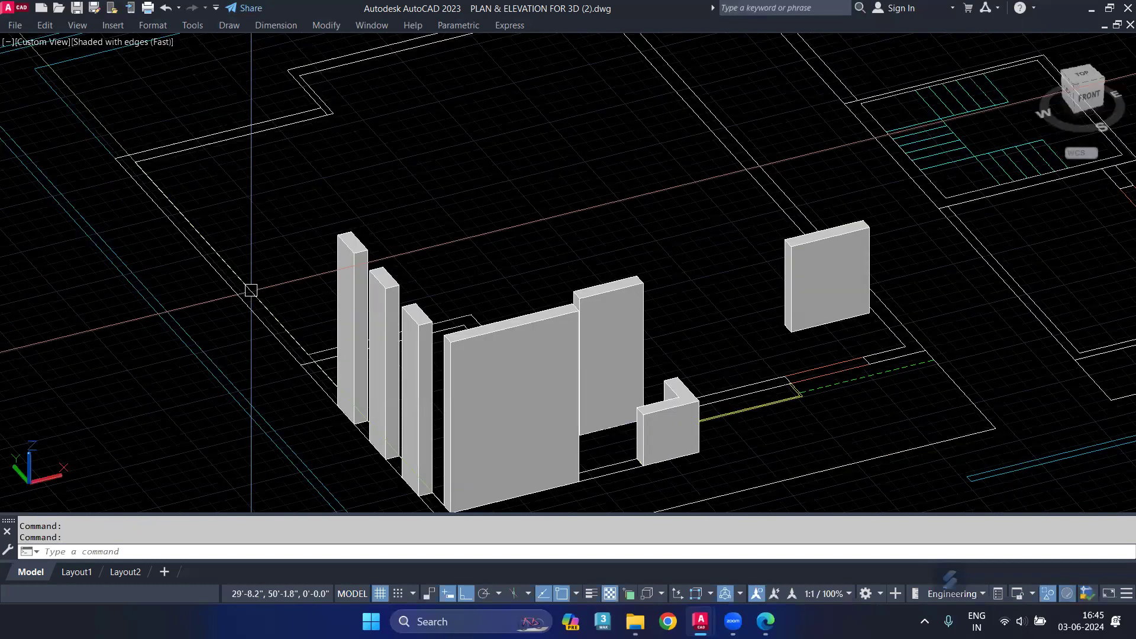
mouse_move(251, 290)
middle_down()
mouse_move(144, 224)
mouse_move(177, 206)
middle_up()
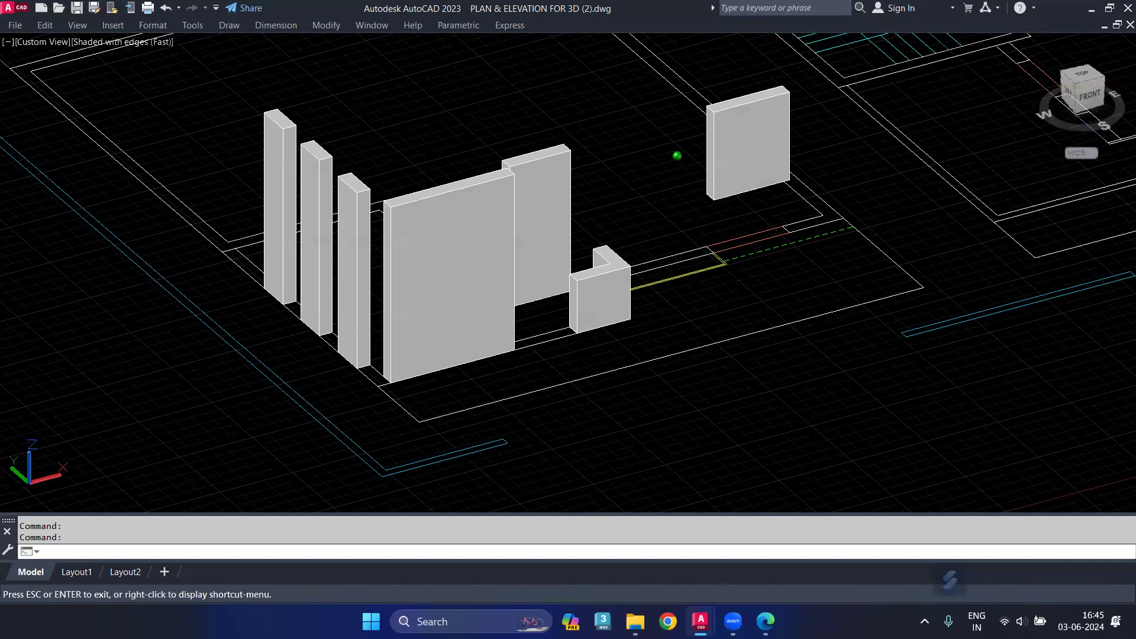
shift+middle_drag(200, 157, 195, 160)
text(unh)
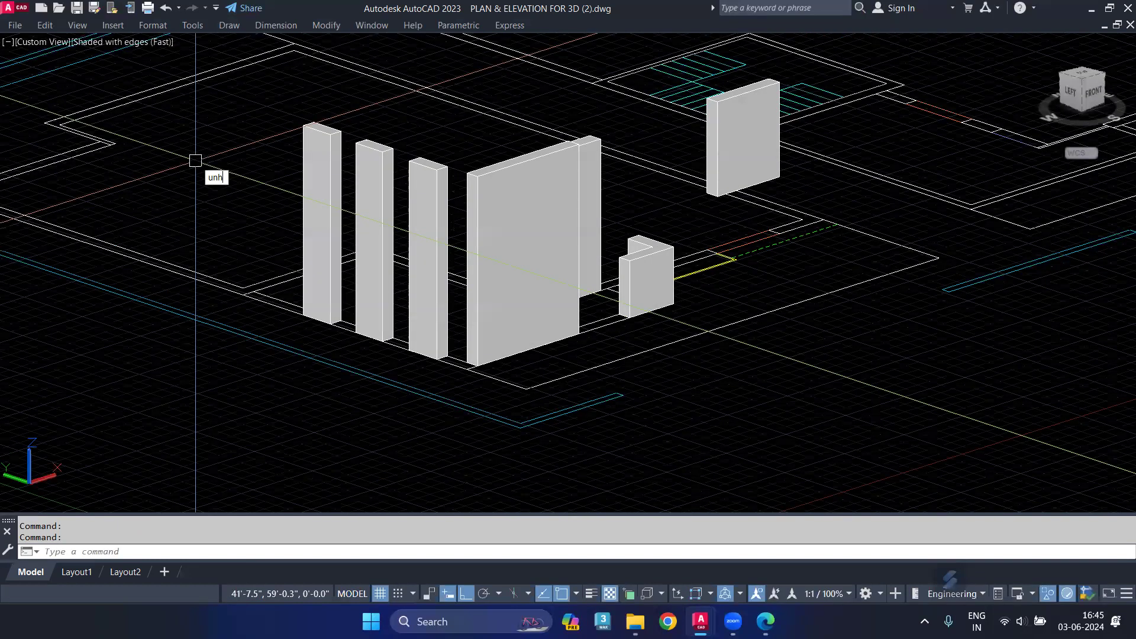
Unhide all walls and orbit around the full ground-floor model.
key(Return)
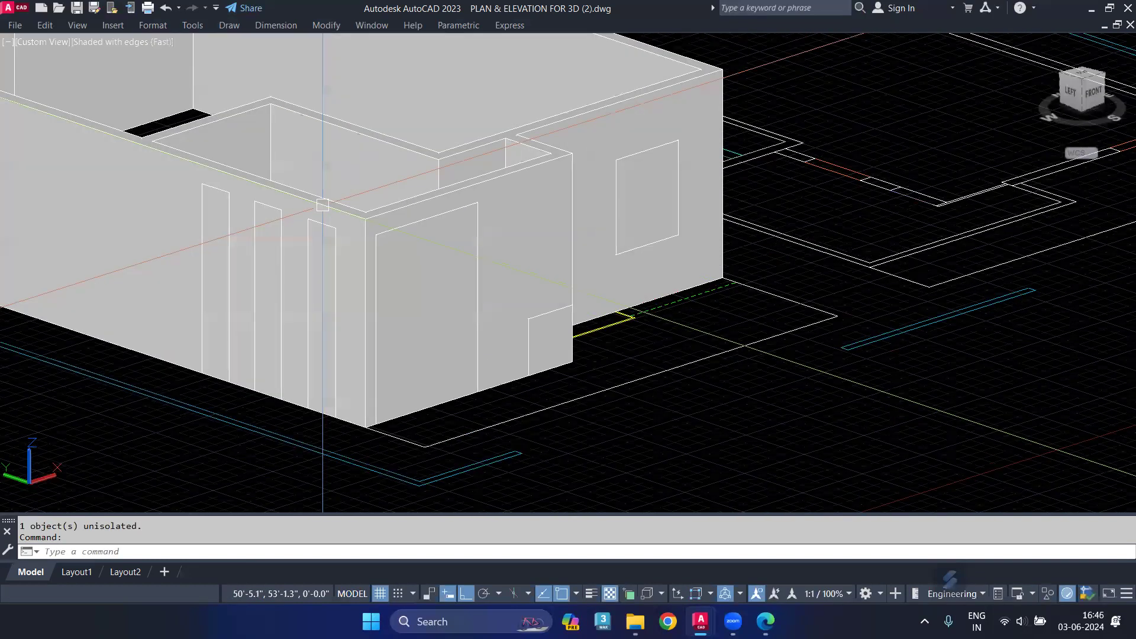
mouse_move(497, 229)
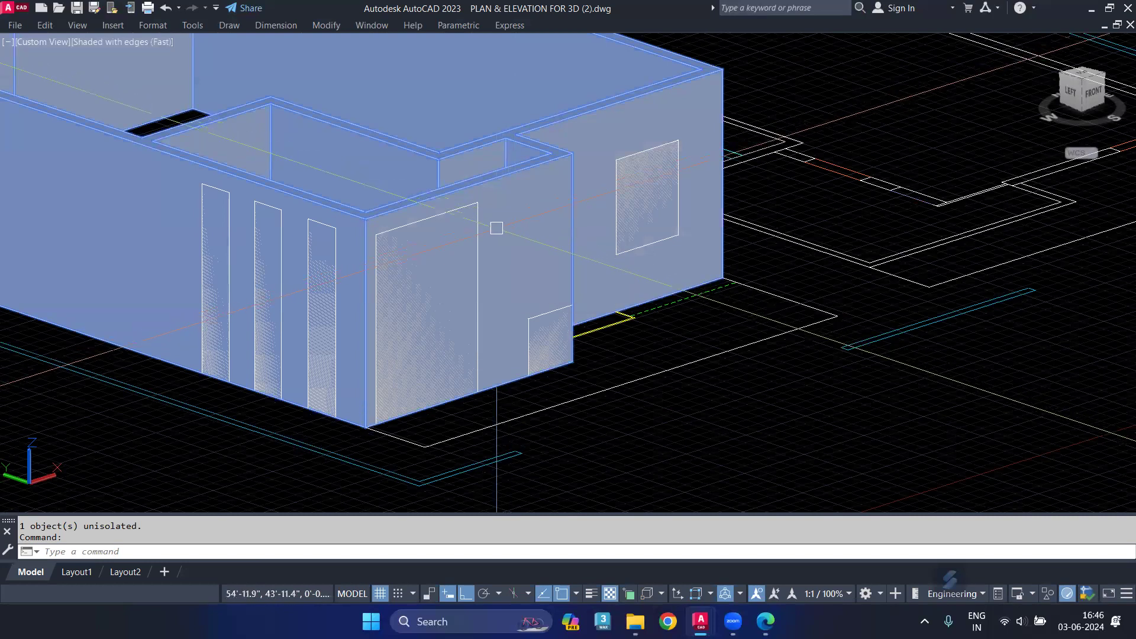
shift+middle_drag(489, 254, 416, 233)
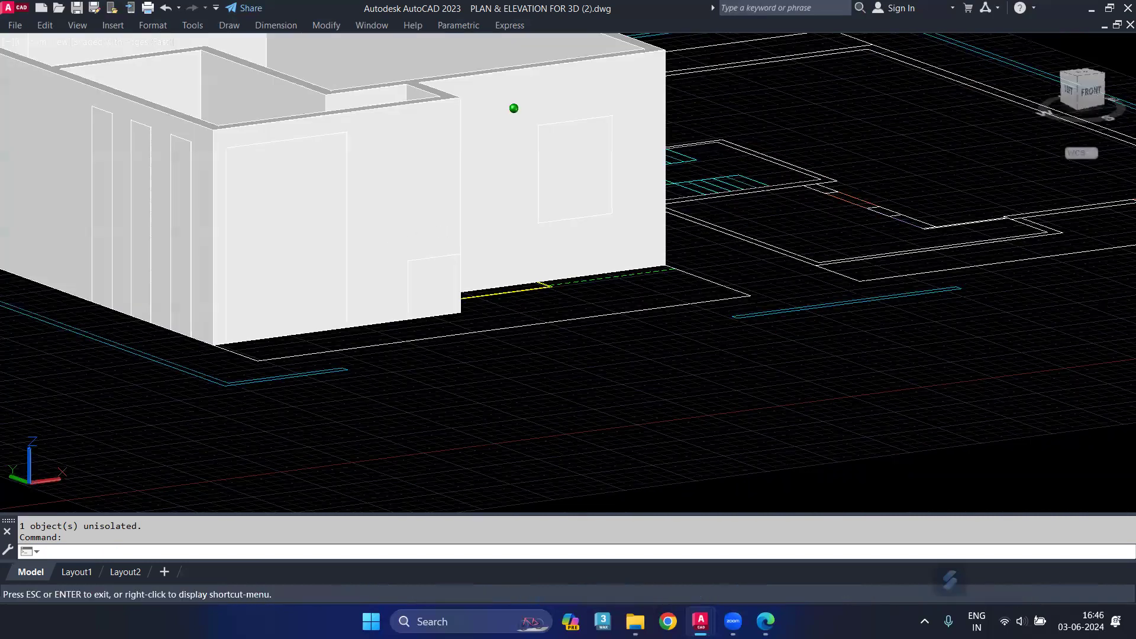
key(Escape)
click(414, 313)
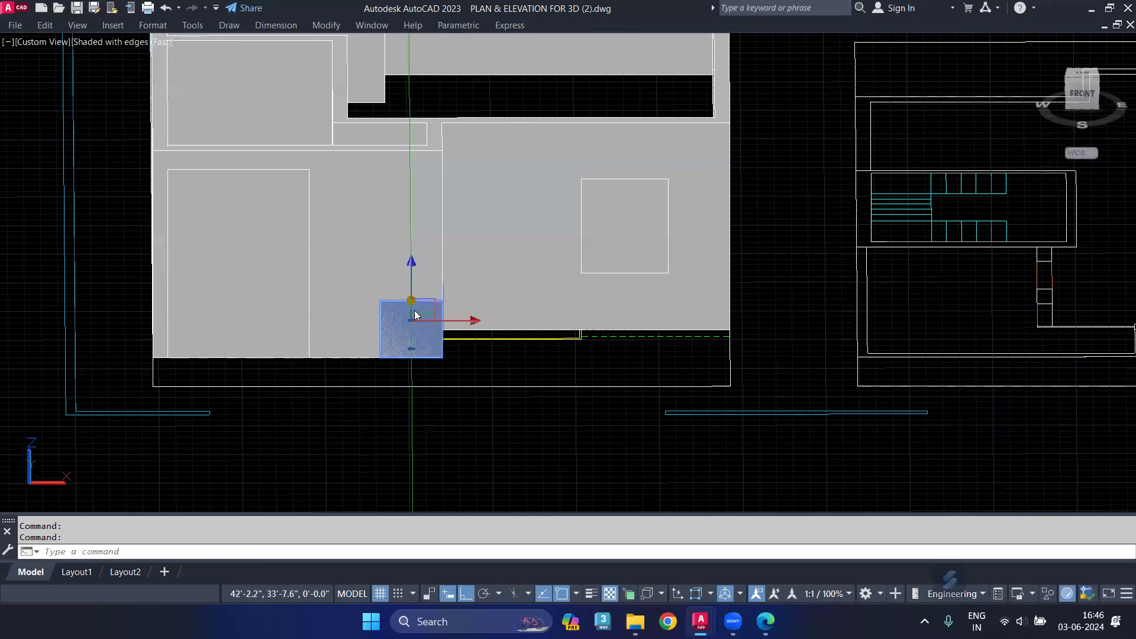
key(Escape)
Hide the large wall solid, then zoom in and select the small front block.
click(356, 189)
text(hideo)
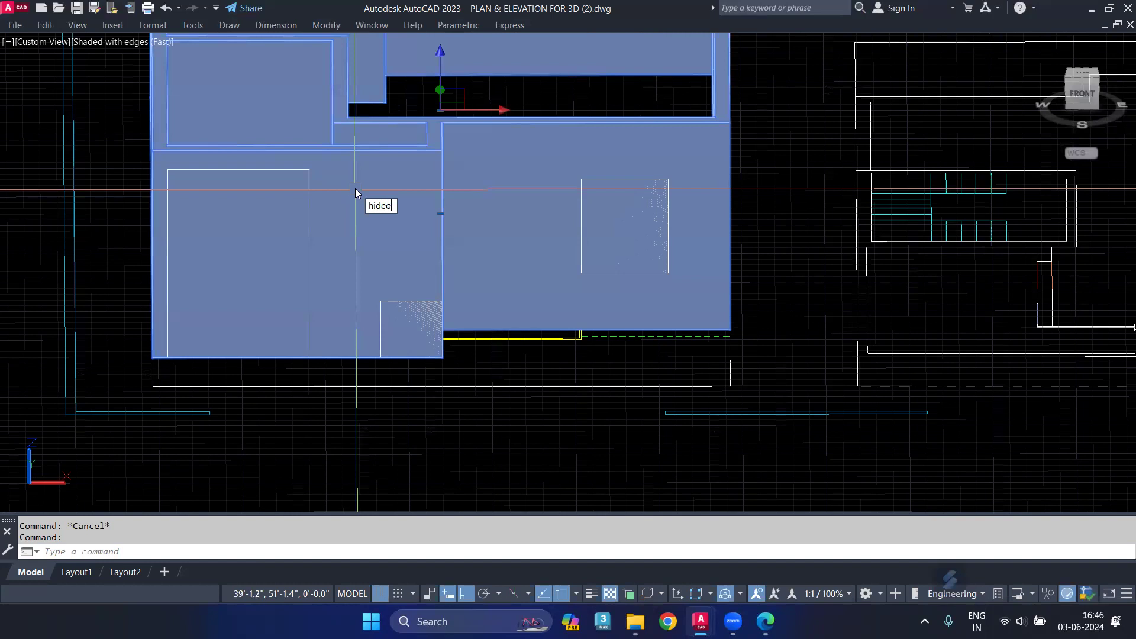
key(Return)
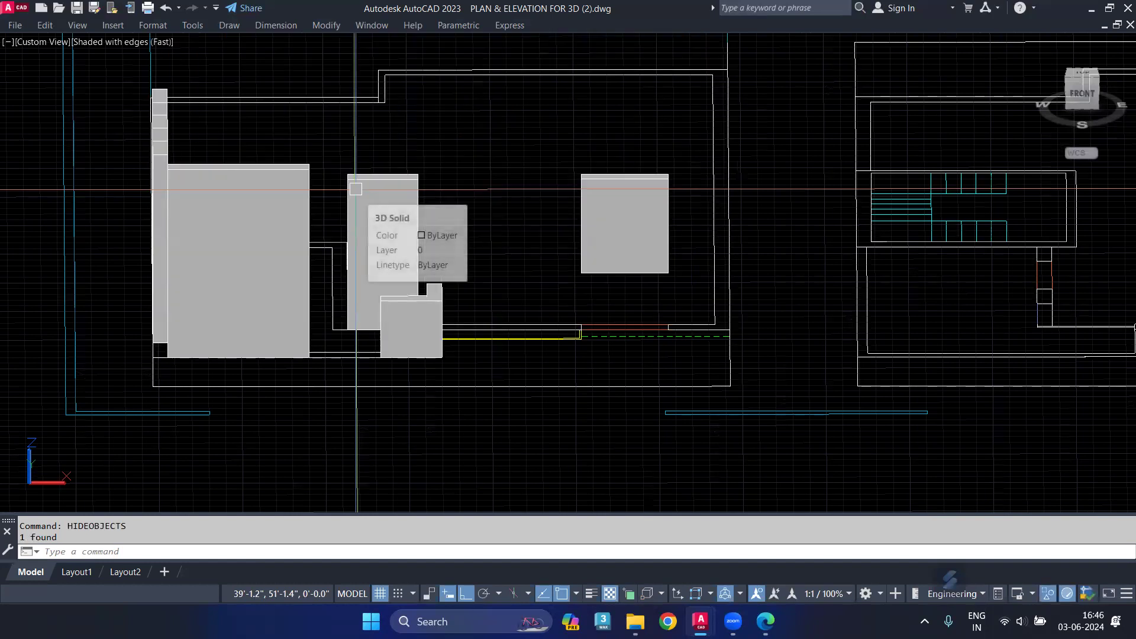
scroll(423, 335, up, 2)
scroll(432, 335, up, 2)
click(445, 335)
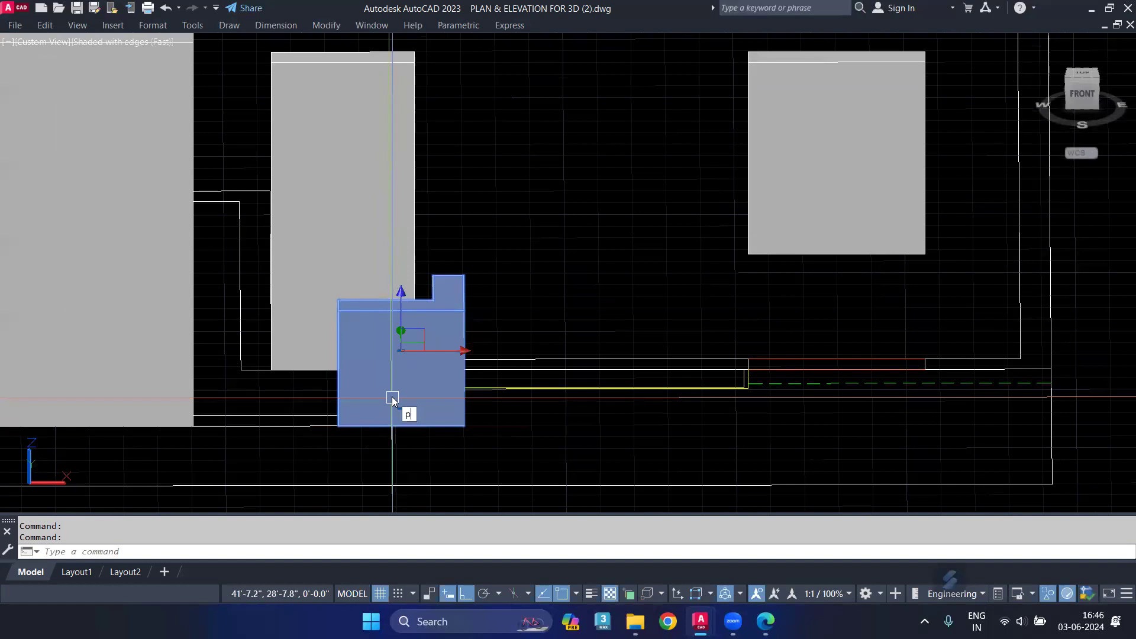
Press-pull the front block's bounded area up to a height of 7.
text(re)
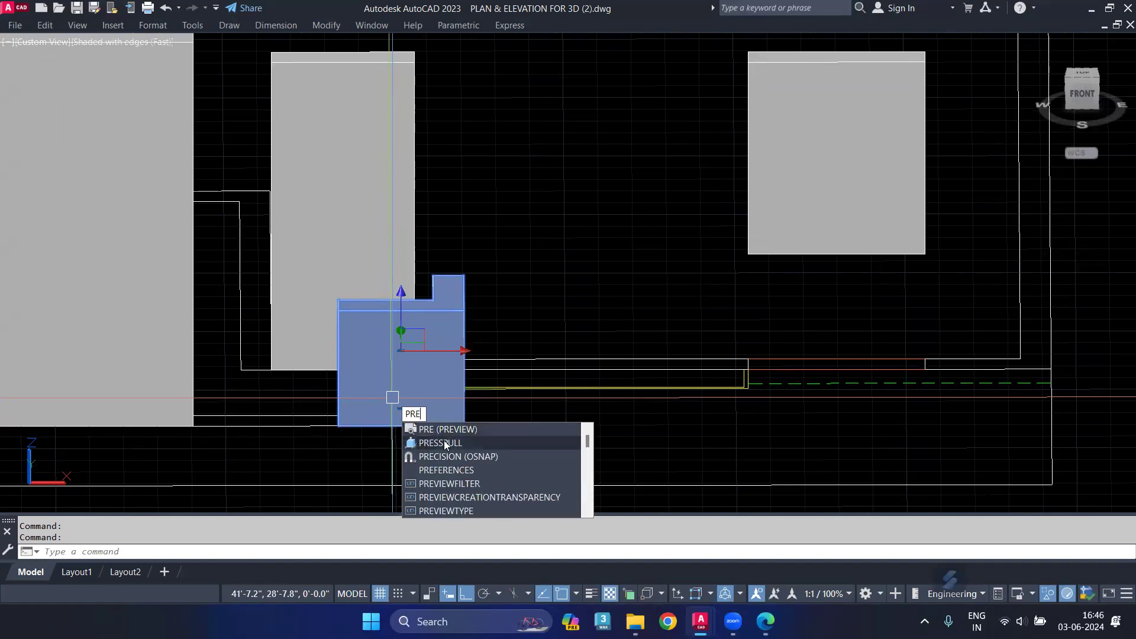
click(441, 443)
scroll(448, 297, up, 3)
mouse_move(448, 298)
shift+middle_down()
mouse_move(368, 263)
mouse_move(406, 342)
shift+middle_up()
scroll(485, 501, up, 3)
click(477, 464)
scroll(380, 368, down, 3)
scroll(307, 300, up, 3)
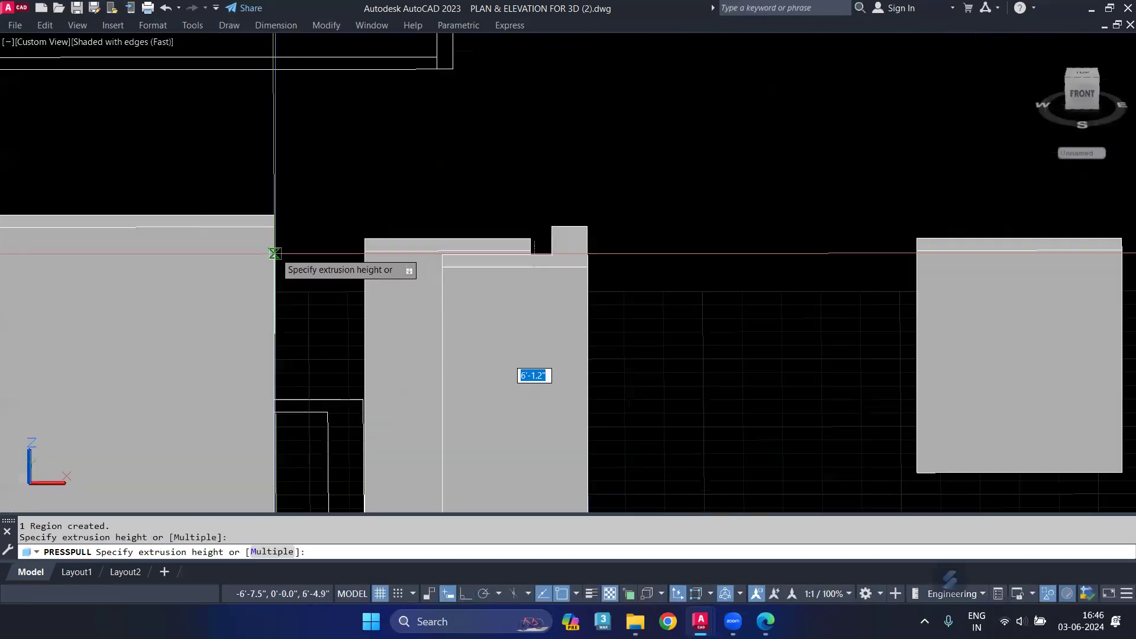
key(Return)
scroll(434, 264, down, 2)
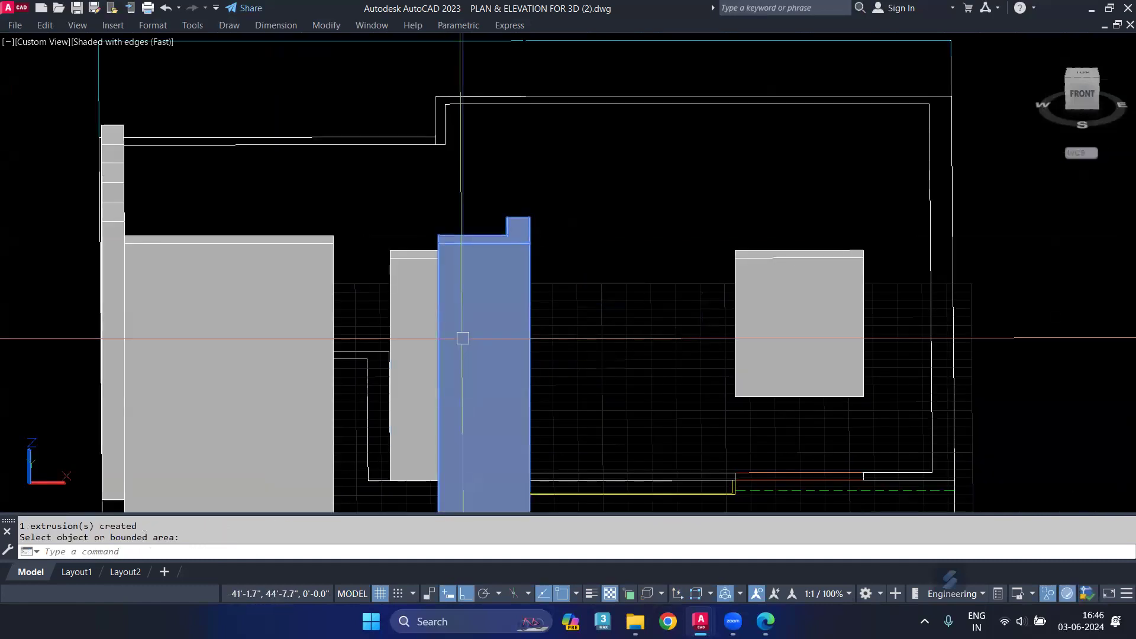
key(Return)
middle_drag(463, 338, 558, 281)
key(Escape)
key(Escape)
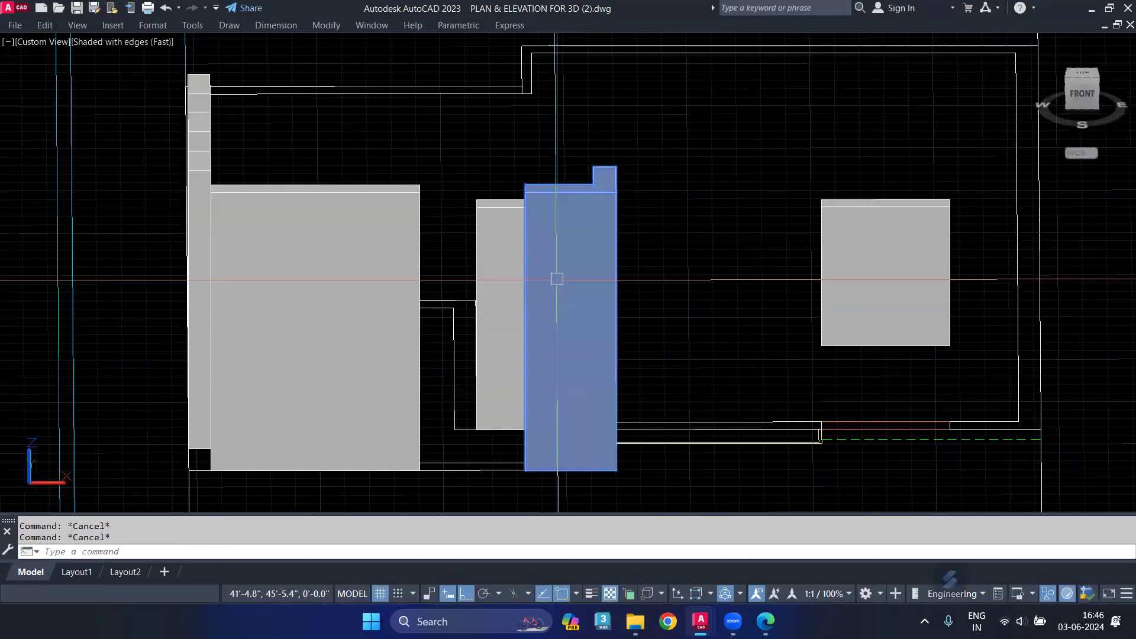
Unhide objects so the hidden merged wall shell is visible again.
text(unjide)
key(Return)
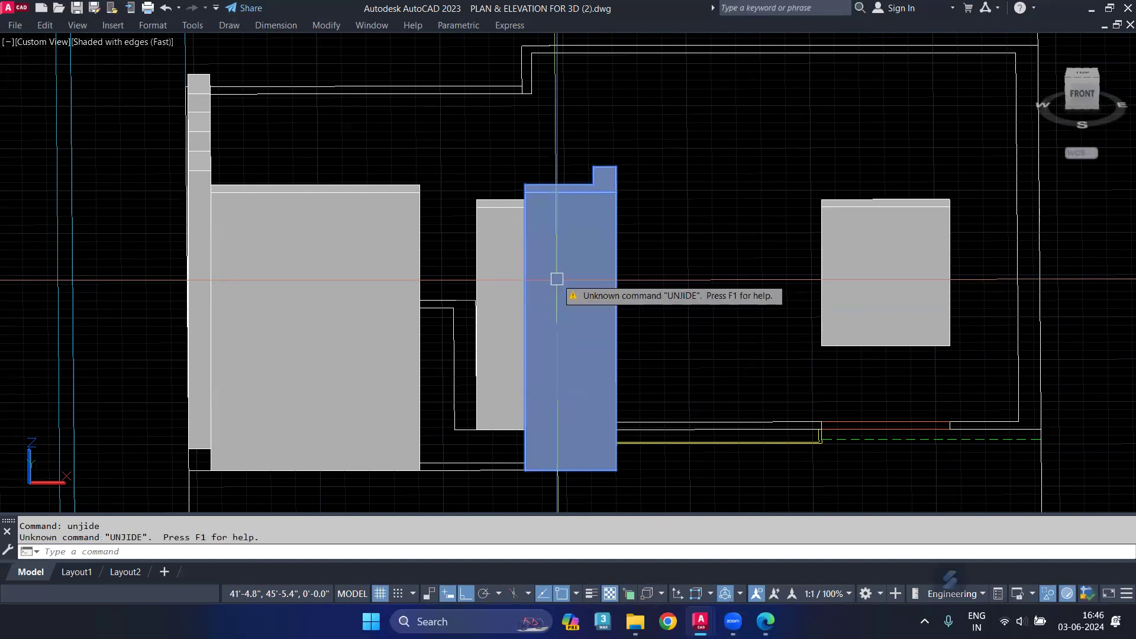
text(unhunhide)
key(Return)
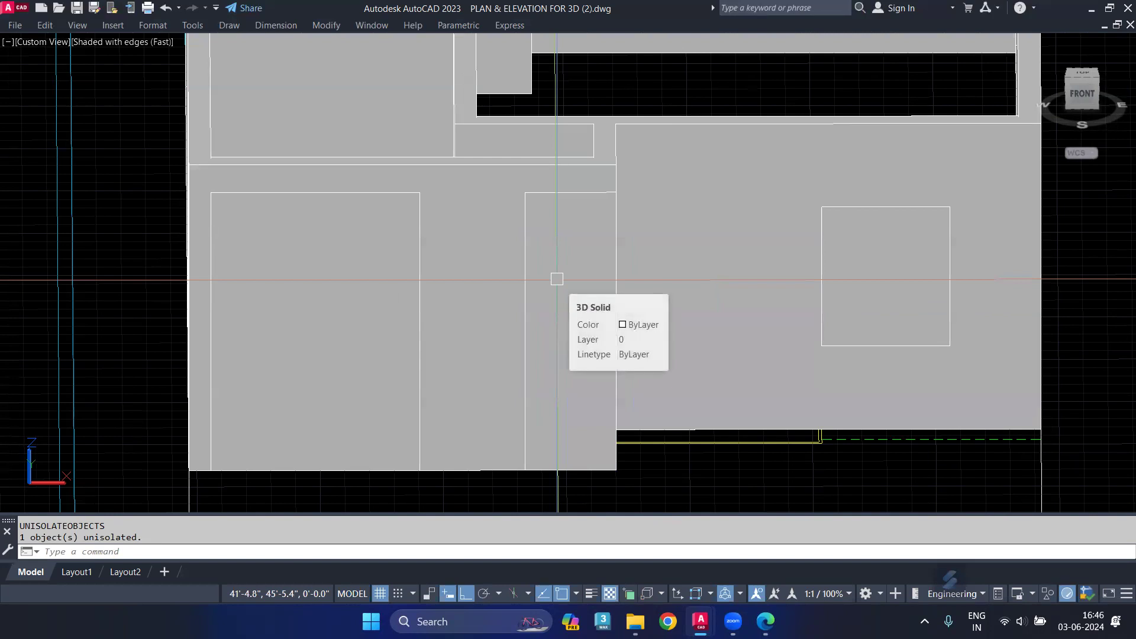
Subtract the small box from the wall to cut a square window opening.
text(sub)
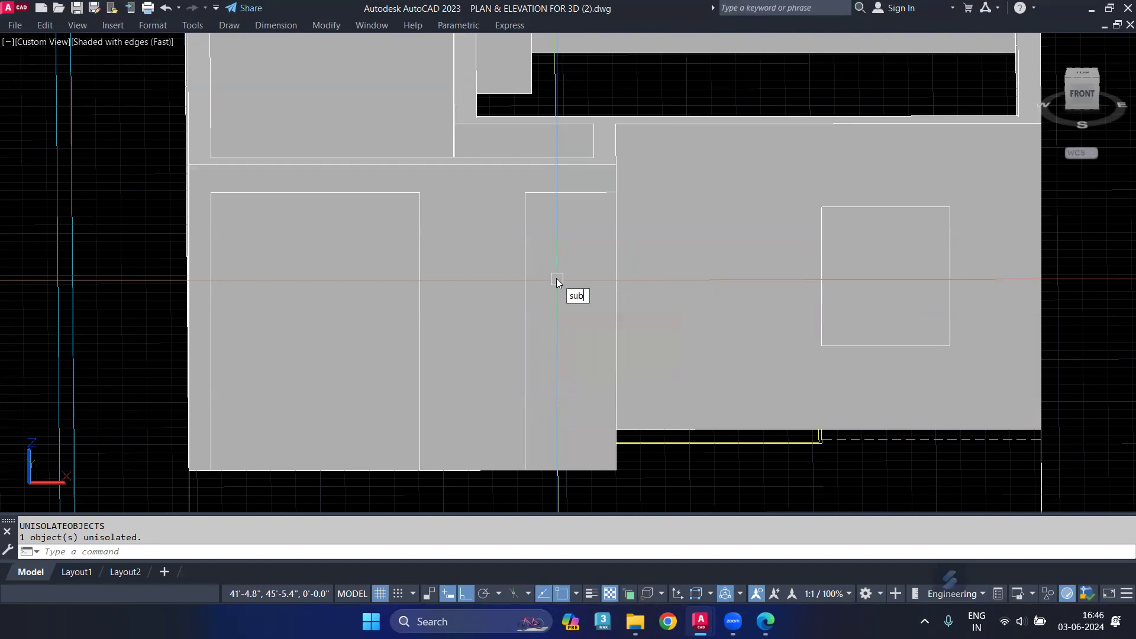
click(624, 311)
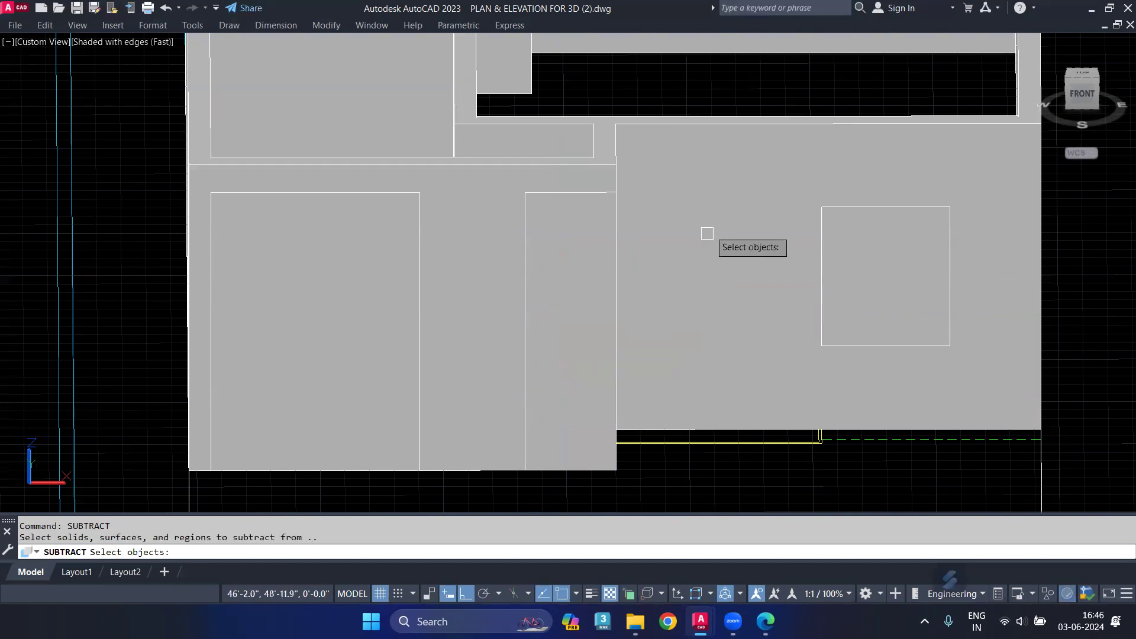
click(730, 225)
key(Return)
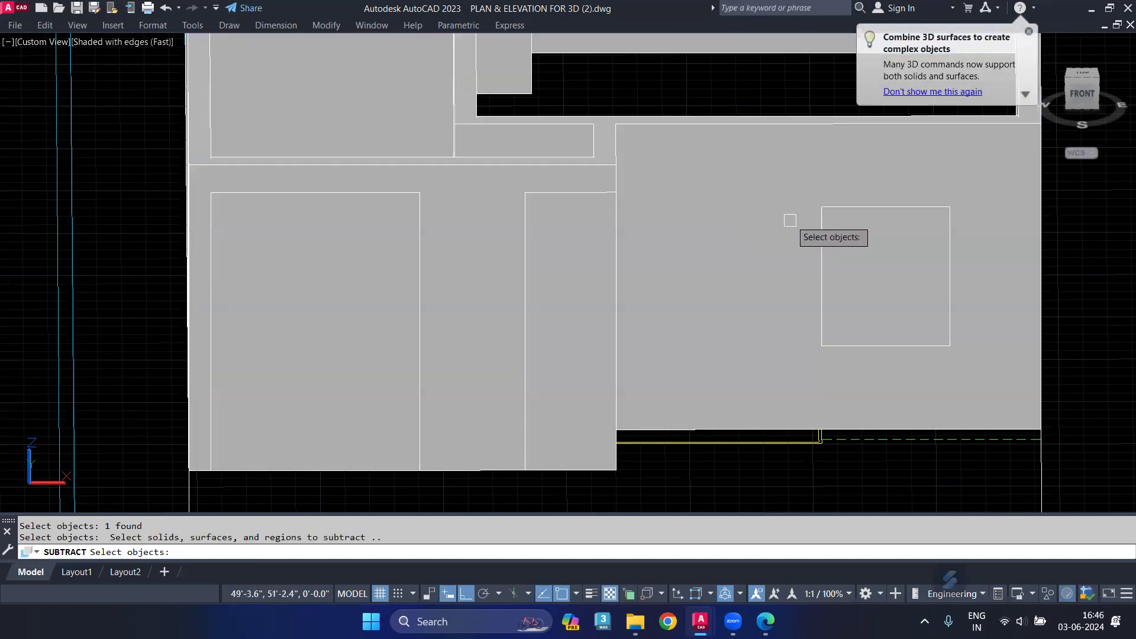
click(821, 221)
key(Return)
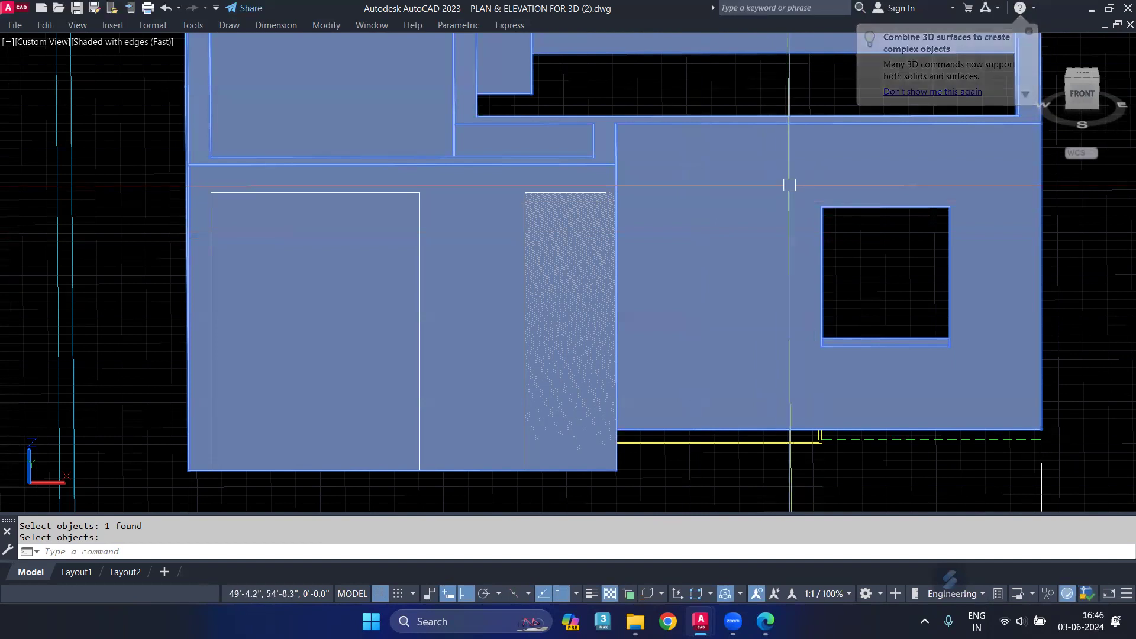
Begin another wall subtraction with the left rectangle and two vertical strips, then cancel it.
key(Return)
click(715, 207)
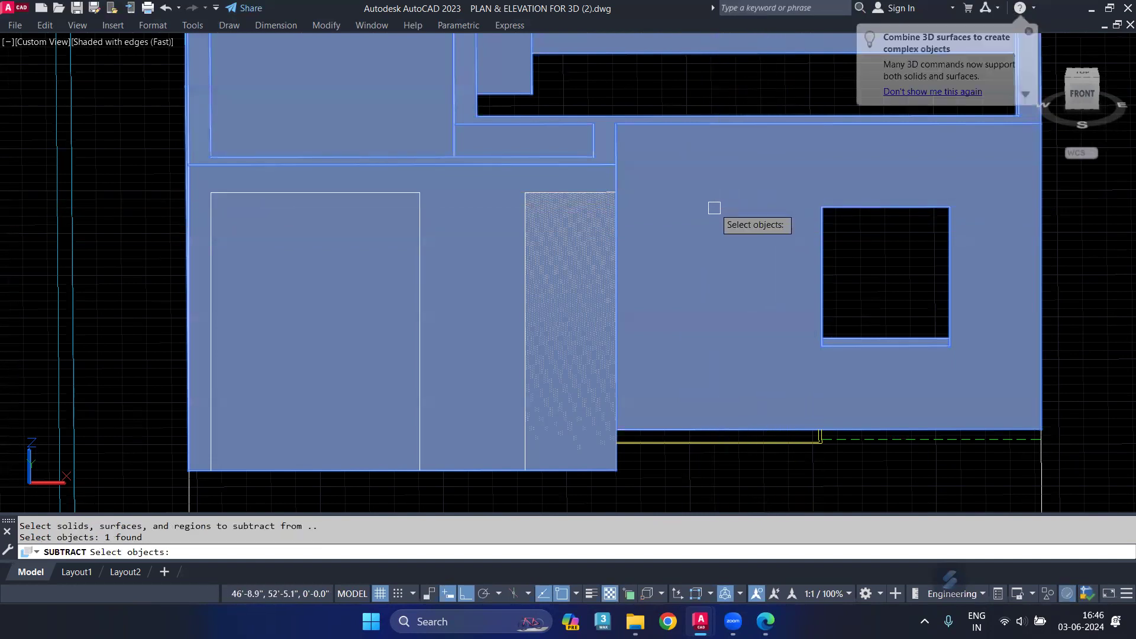
key(Return)
click(419, 204)
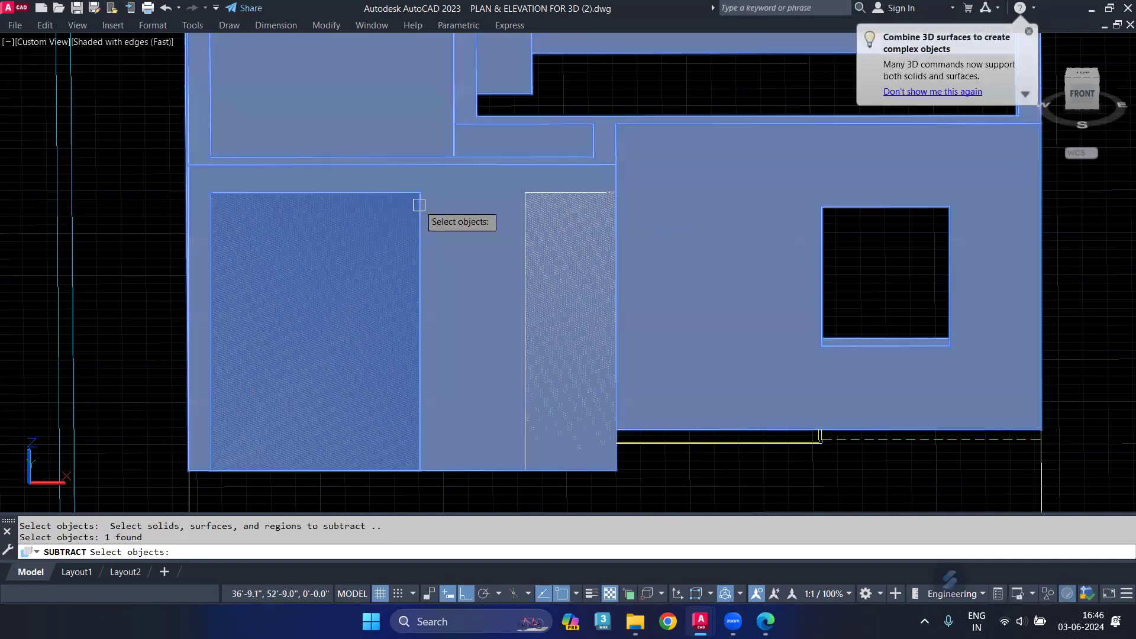
mouse_move(480, 157)
shift+middle_down()
mouse_move(348, 151)
mouse_move(483, 158)
shift+middle_up()
click(563, 183)
click(656, 205)
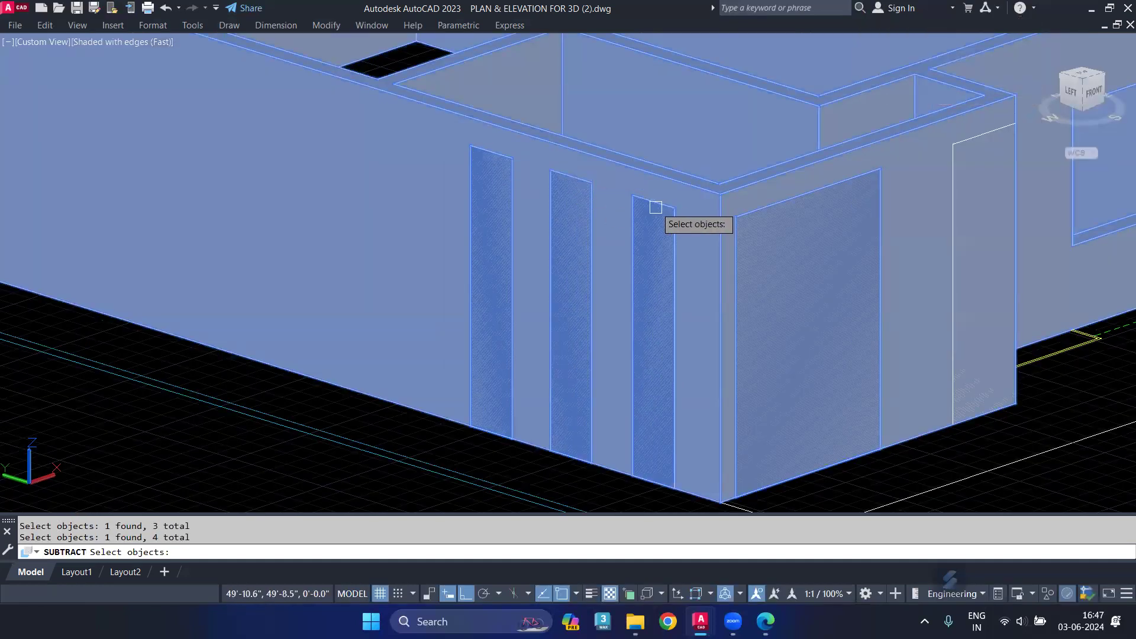
key(Escape)
Restart subtracting from the main wall, selecting the vertical strips as cutters.
key(Return)
click(613, 206)
key(Return)
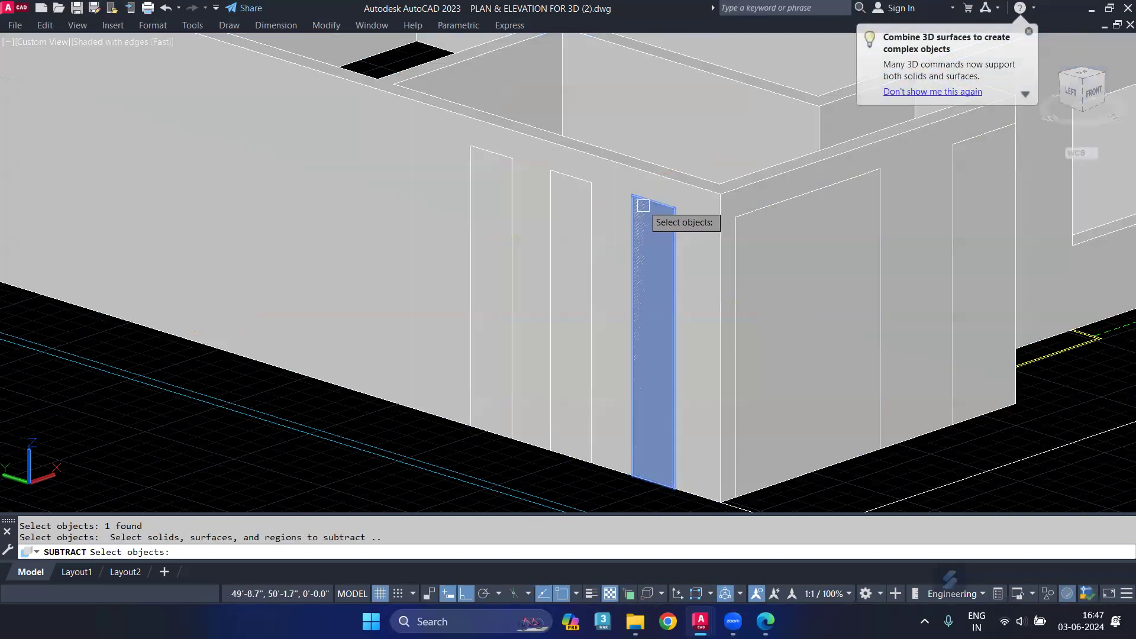
click(655, 221)
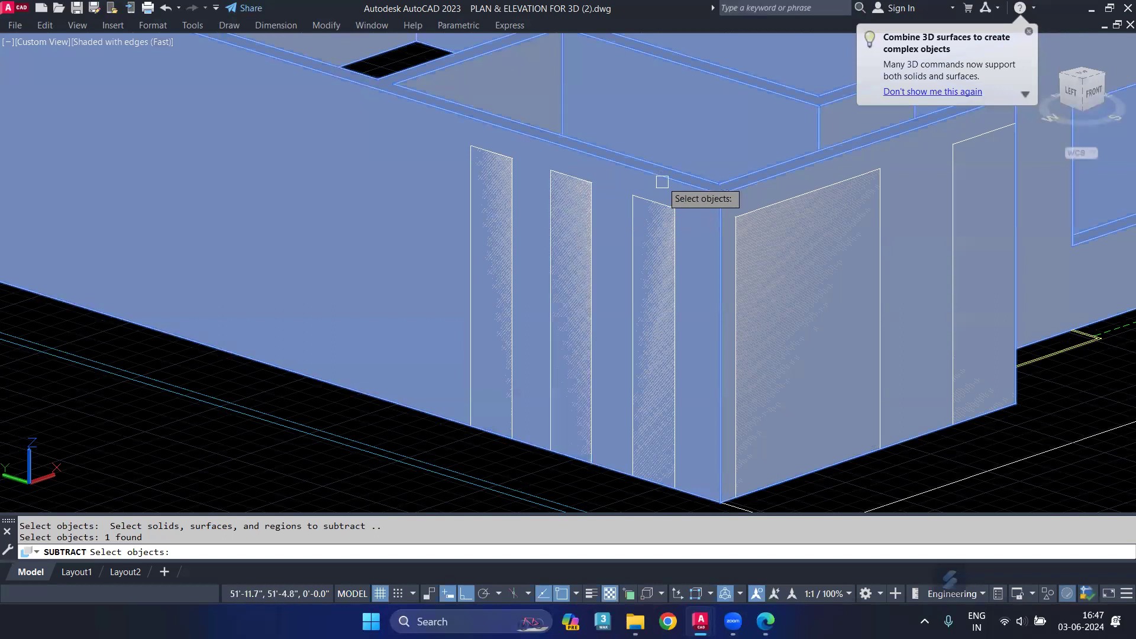
shift+click(626, 164)
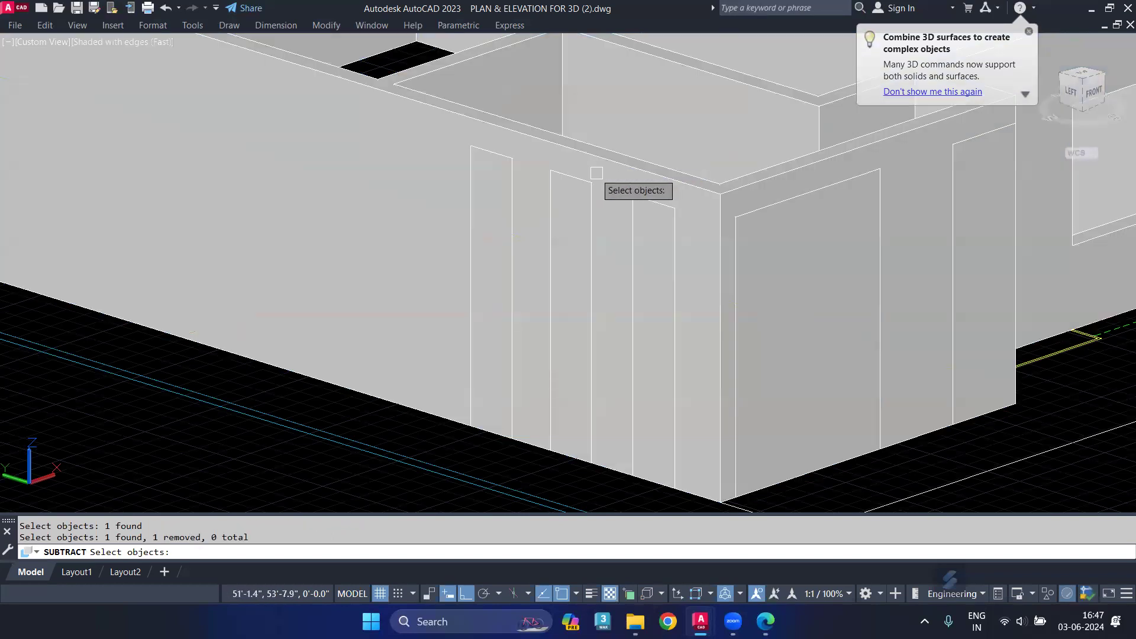
click(635, 207)
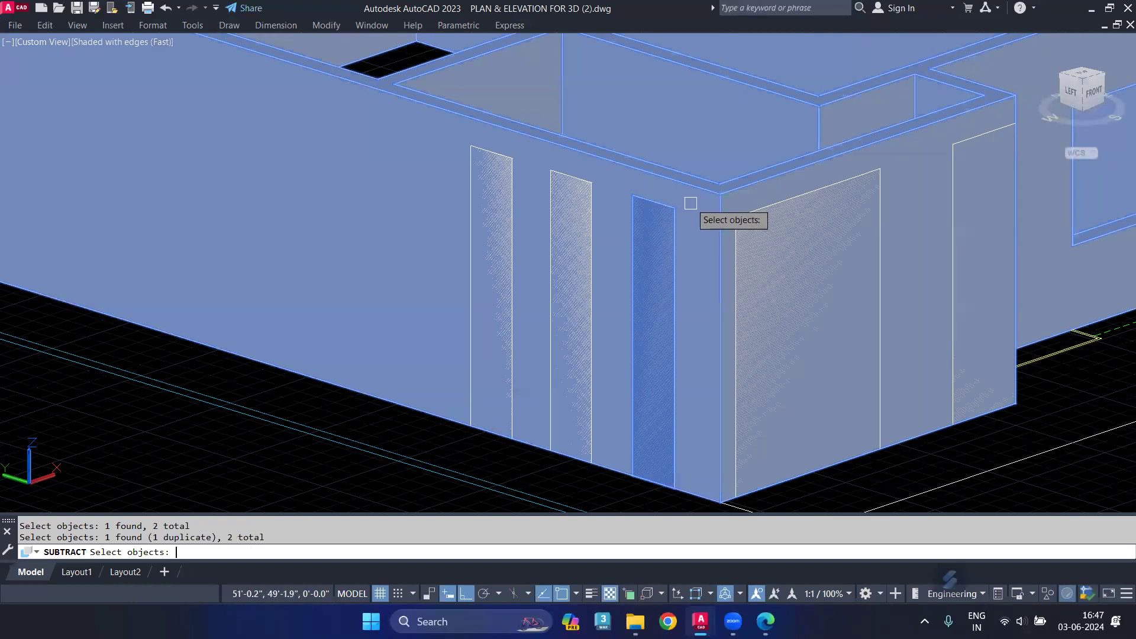
click(582, 189)
click(507, 171)
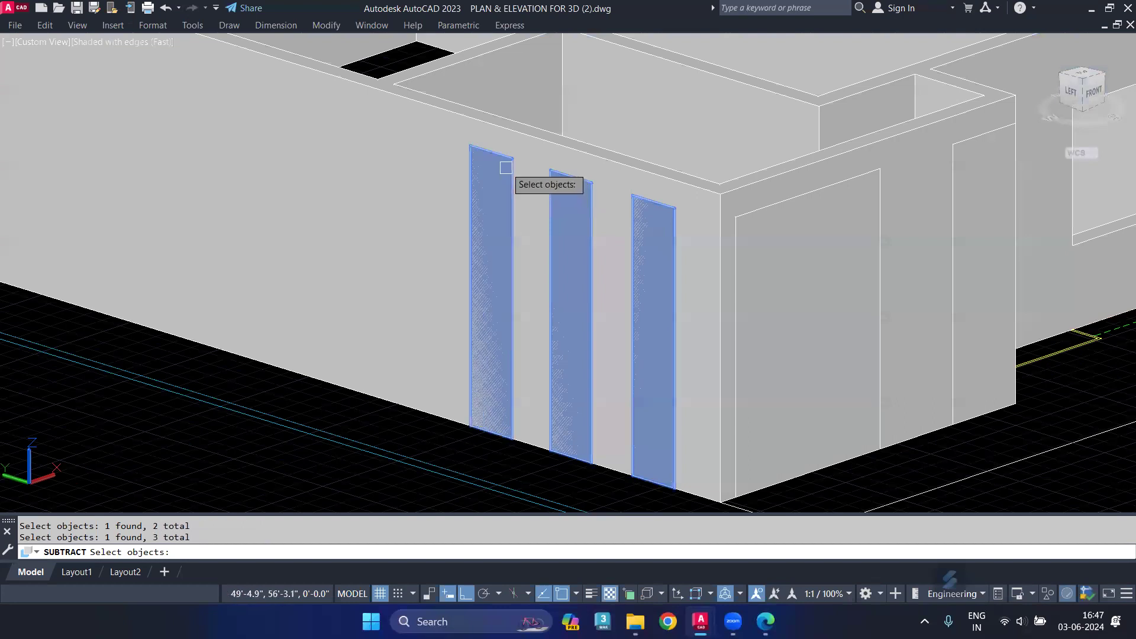
Add the door-shaped panel, right narrow panel and side-wall panel to the cutters.
click(730, 219)
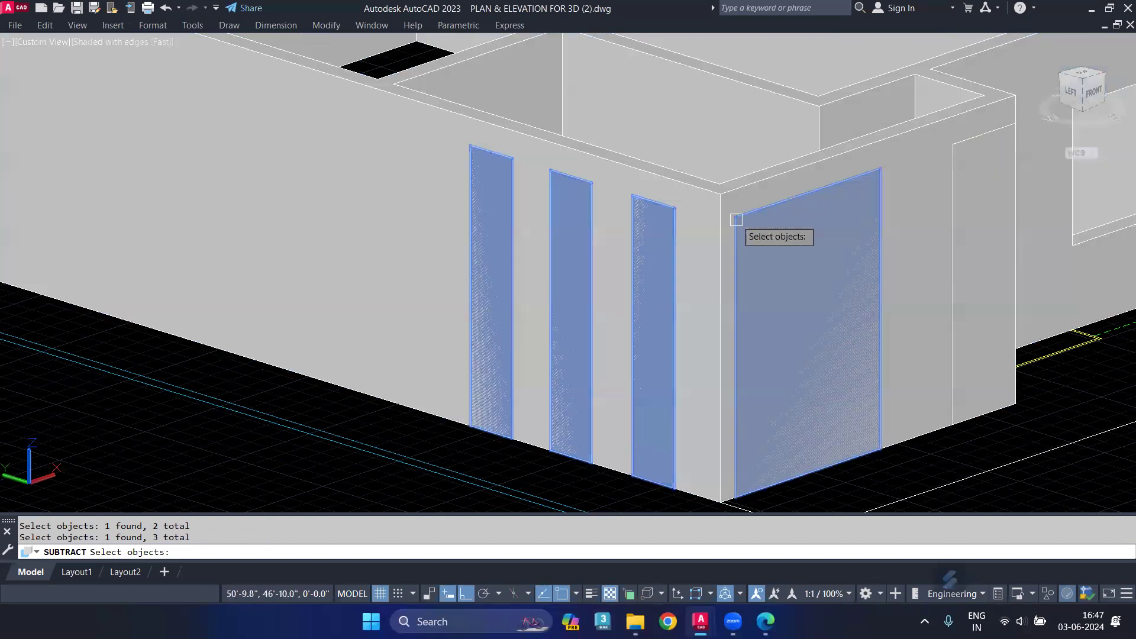
click(962, 148)
shift+middle_drag(686, 131, 718, 210)
scroll(927, 370, up, 3)
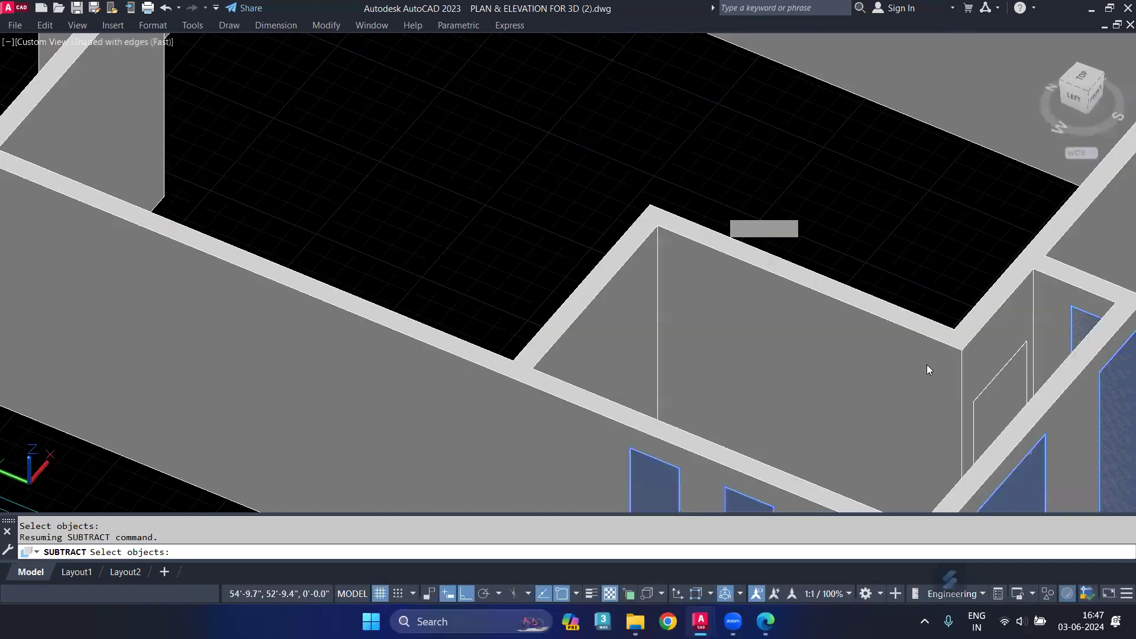
scroll(994, 393, down, 2)
click(953, 299)
scroll(835, 213, down, 2)
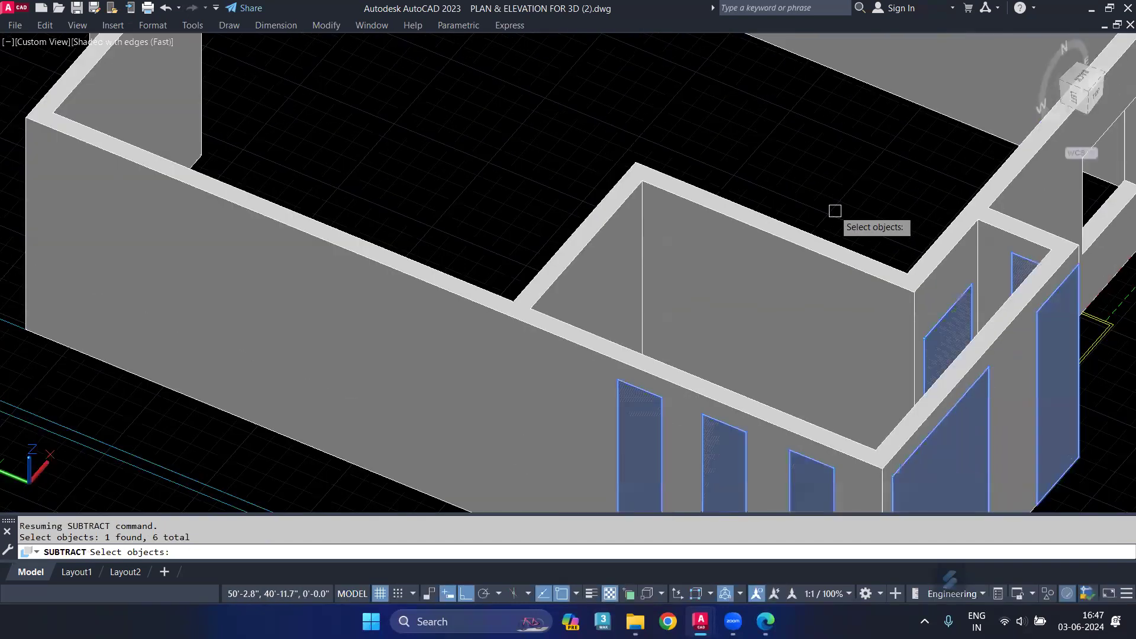
scroll(826, 202, down, 1)
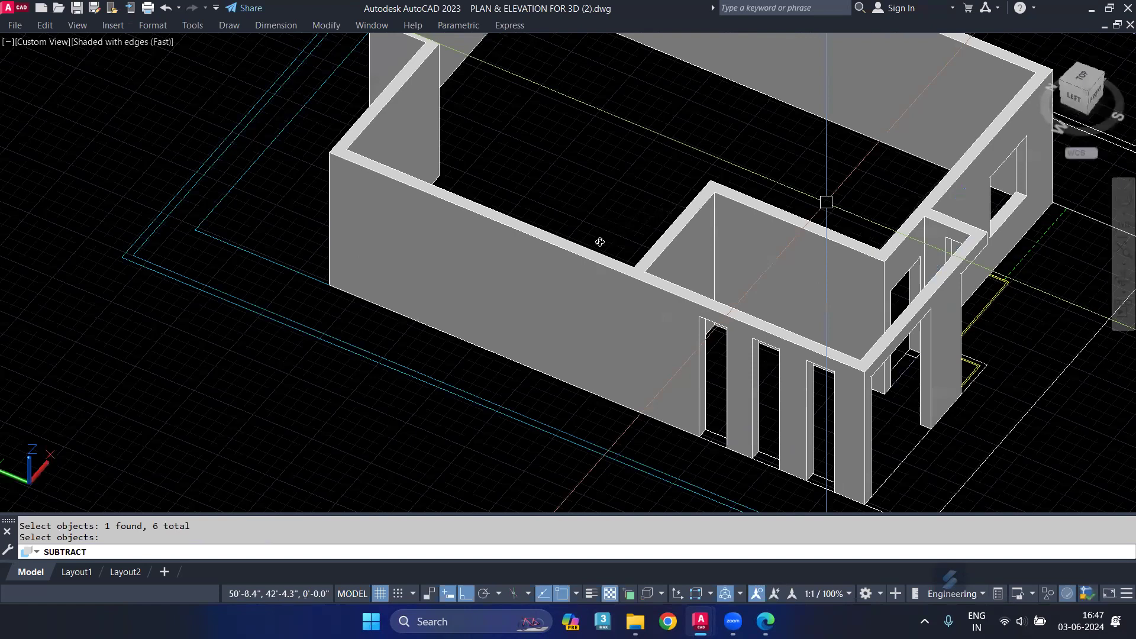
shift+middle_drag(600, 242, 682, 193)
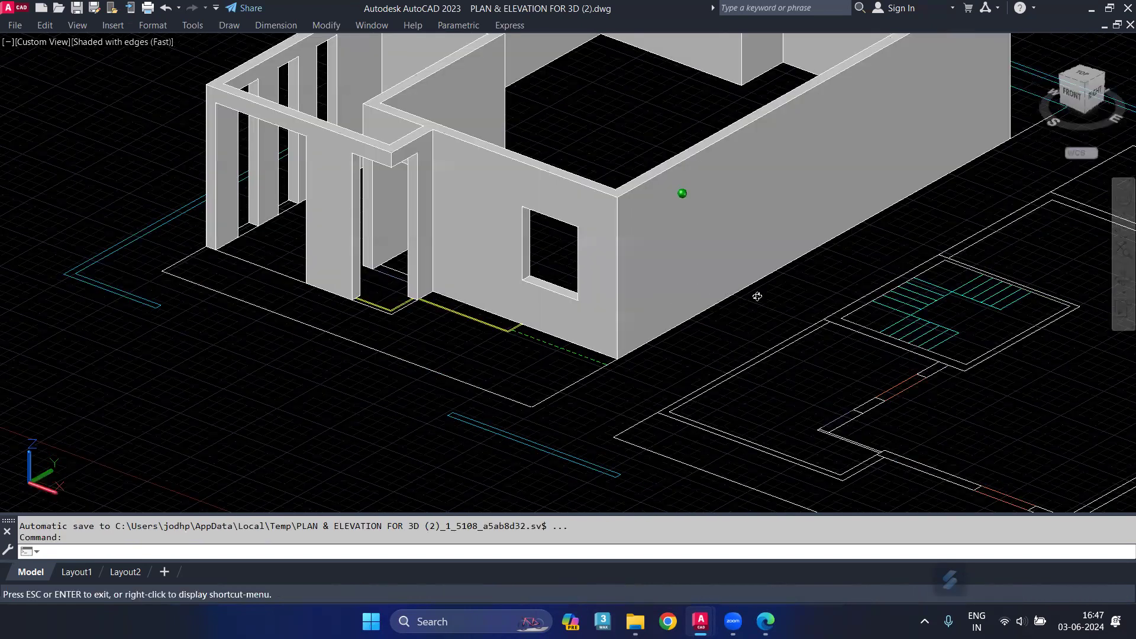
shift+middle_drag(757, 296, 790, 300)
mouse_move(735, 255)
shift+middle_down()
mouse_move(644, 267)
mouse_move(687, 290)
shift+middle_up()
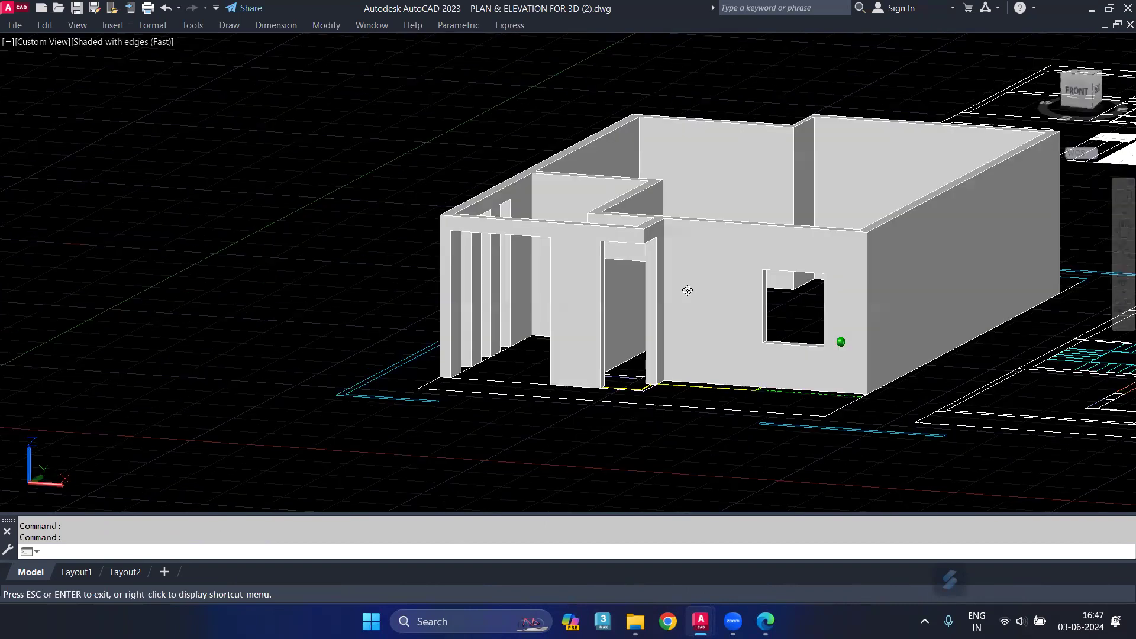
scroll(527, 242, down, 2)
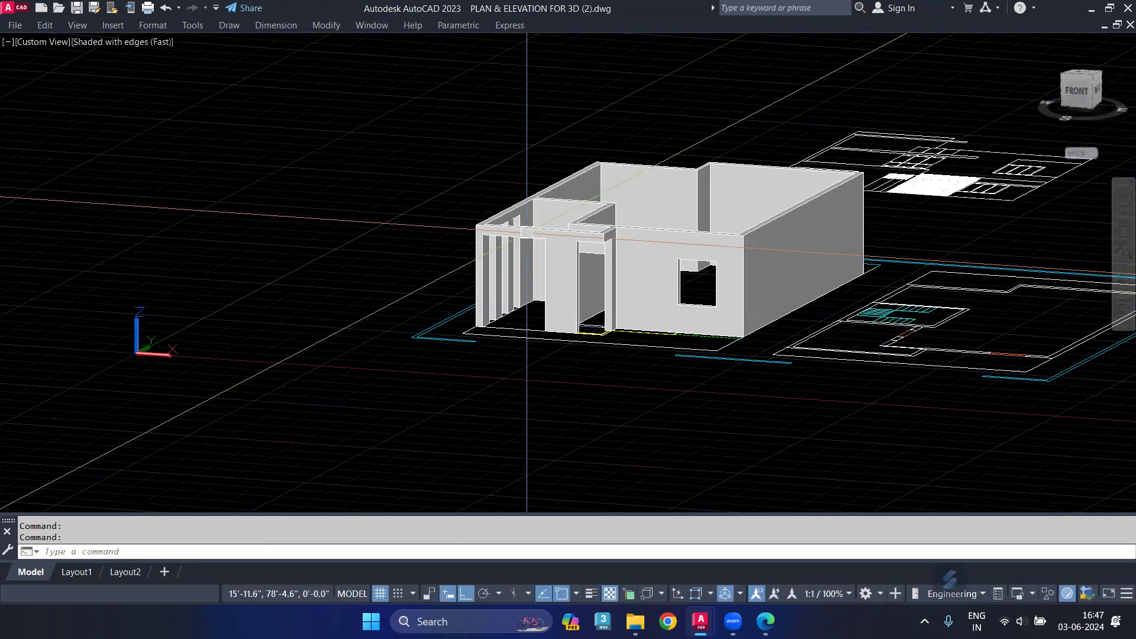
scroll(866, 282, up, 5)
scroll(866, 281, up, 2)
scroll(888, 314, up, 2)
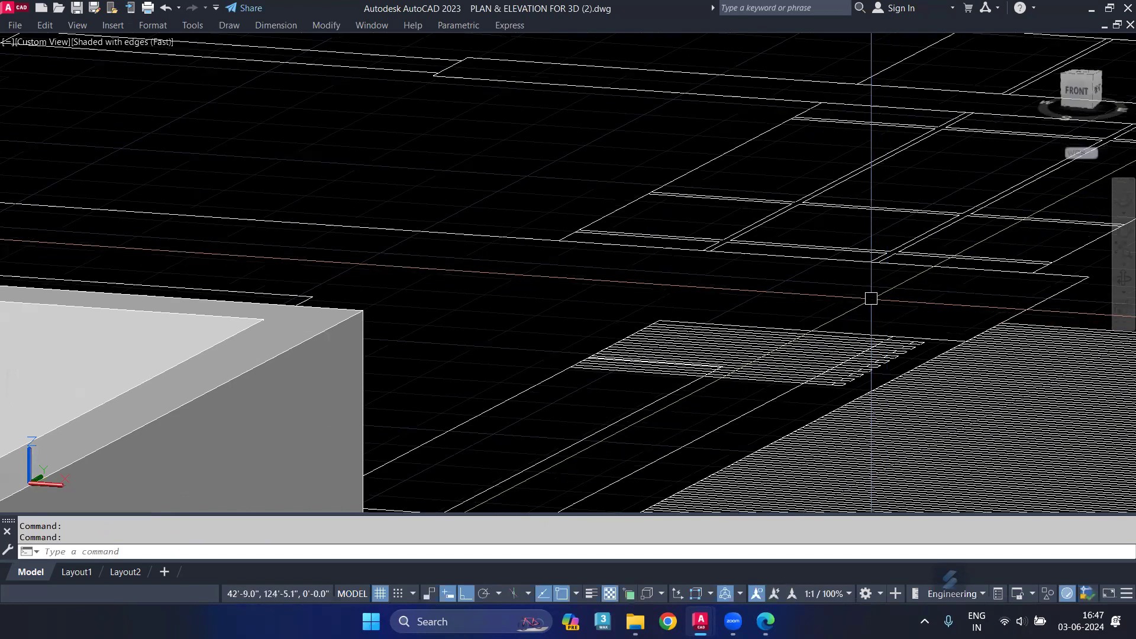
Show the top plan view in Wireframe style, framed on the front elevation louvers.
text(N)
key(Return)
key(Return)
key(Return)
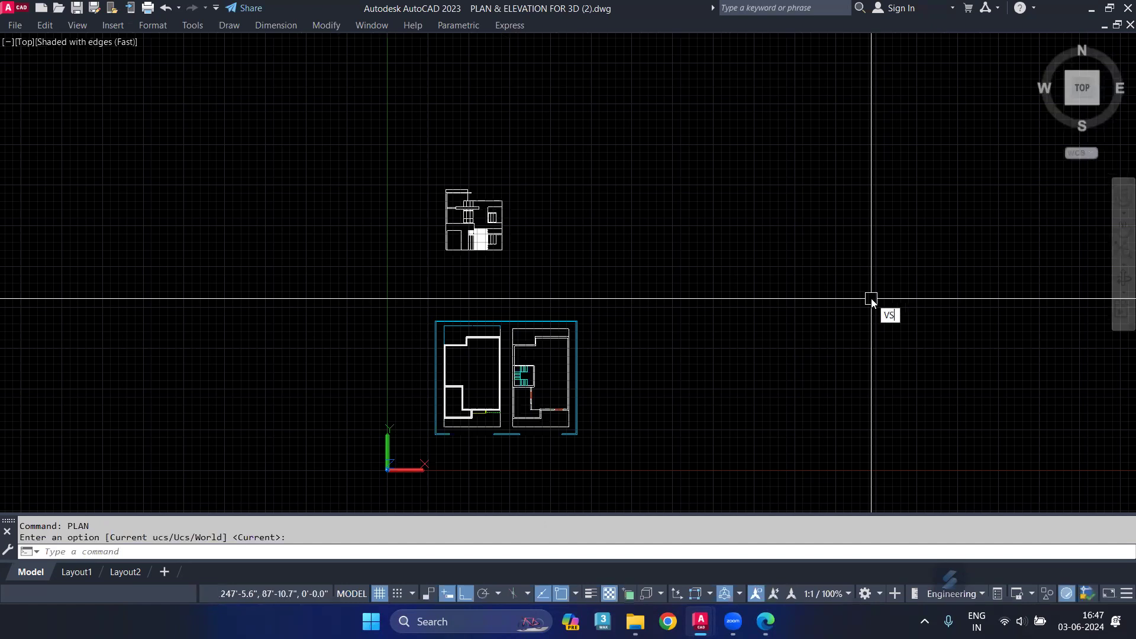
key(Return)
text(1)
key(Return)
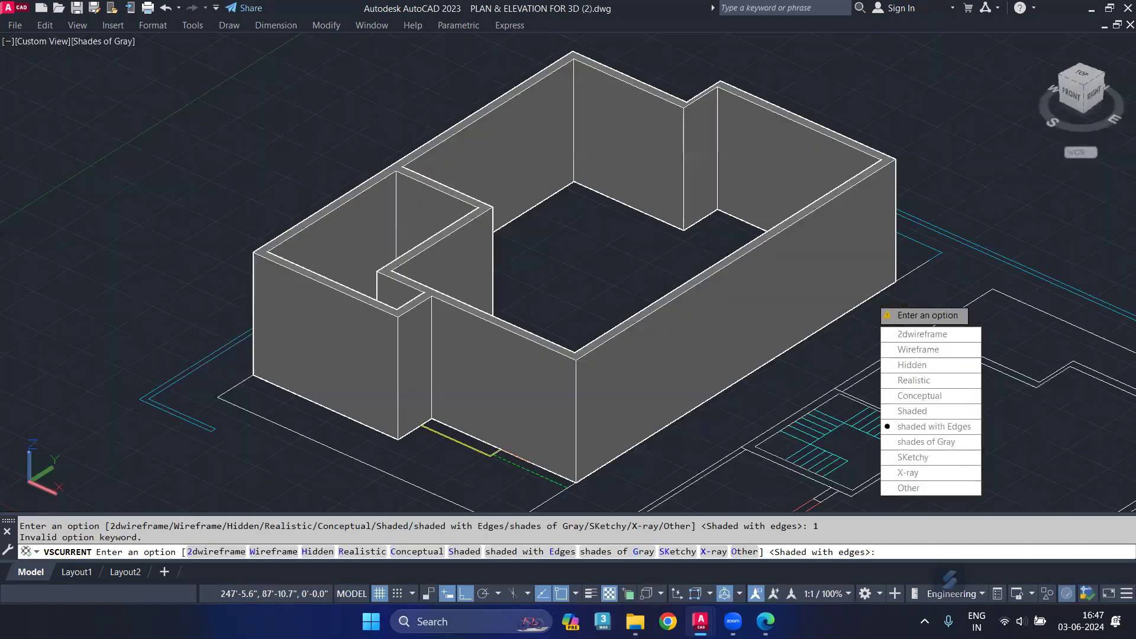
text(W)
key(Return)
scroll(477, 213, up, 3)
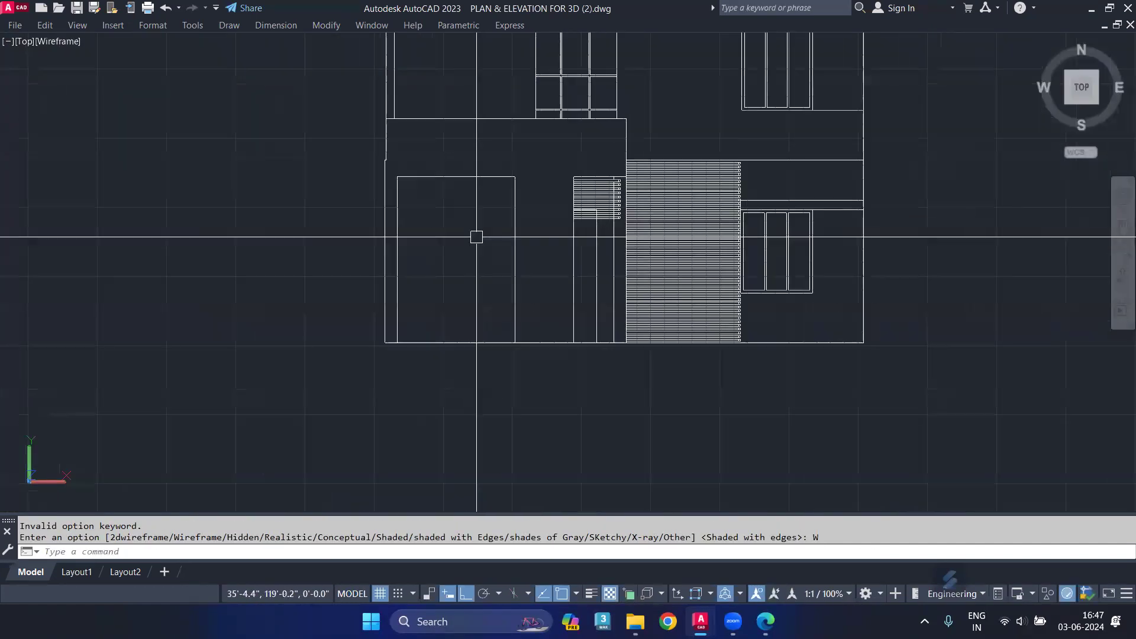
scroll(391, 178, up, 3)
scroll(372, 153, up, 2)
middle_drag(449, 207, 223, 233)
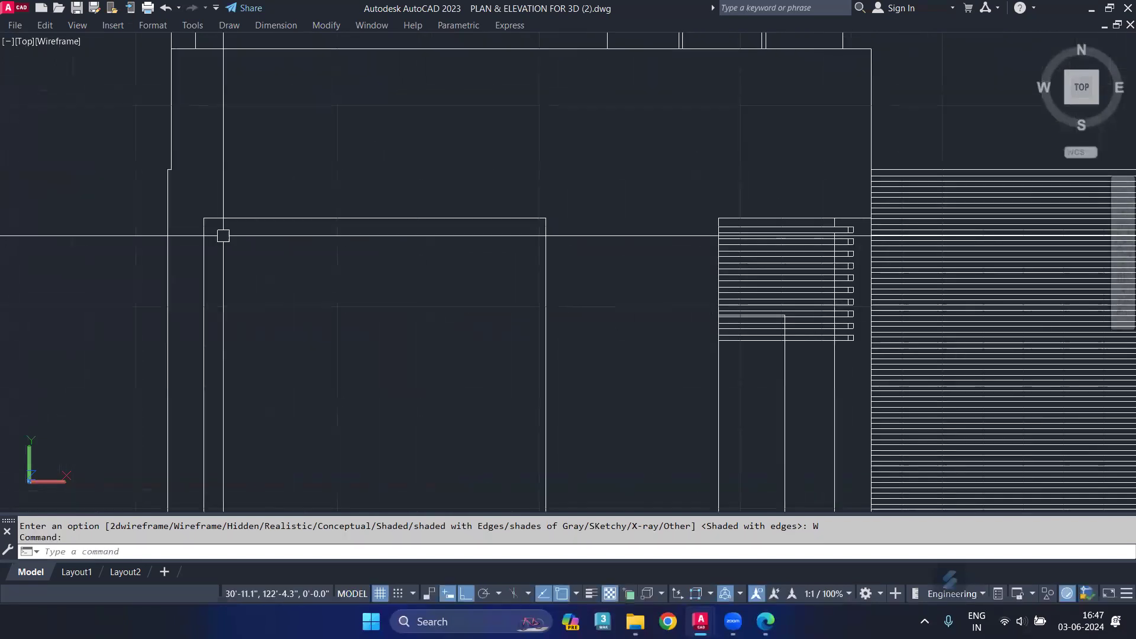
scroll(515, 223, down, 3)
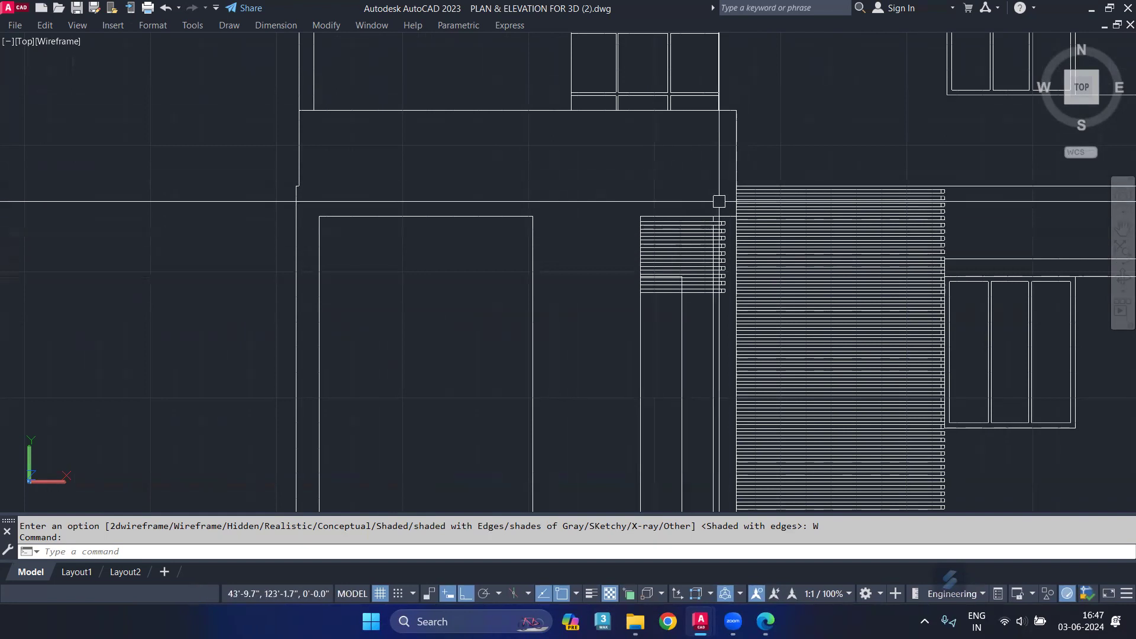
middle_drag(694, 230, 591, 261)
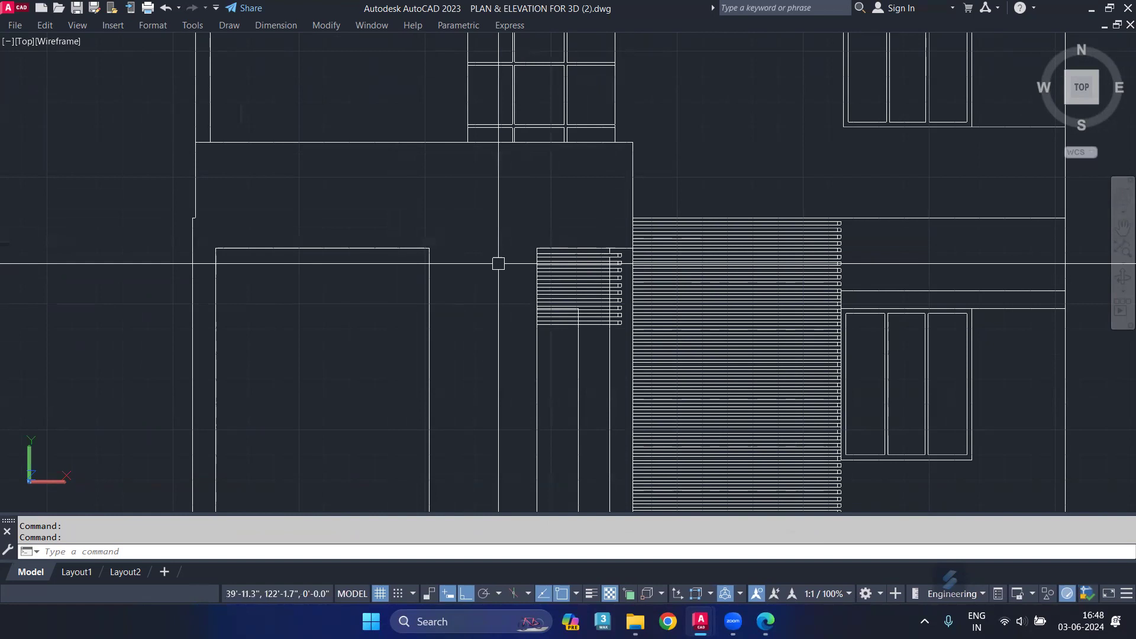
Set the view to SW Isometric.
text(-v)
key(Return)
text(swiso)
key(Return)
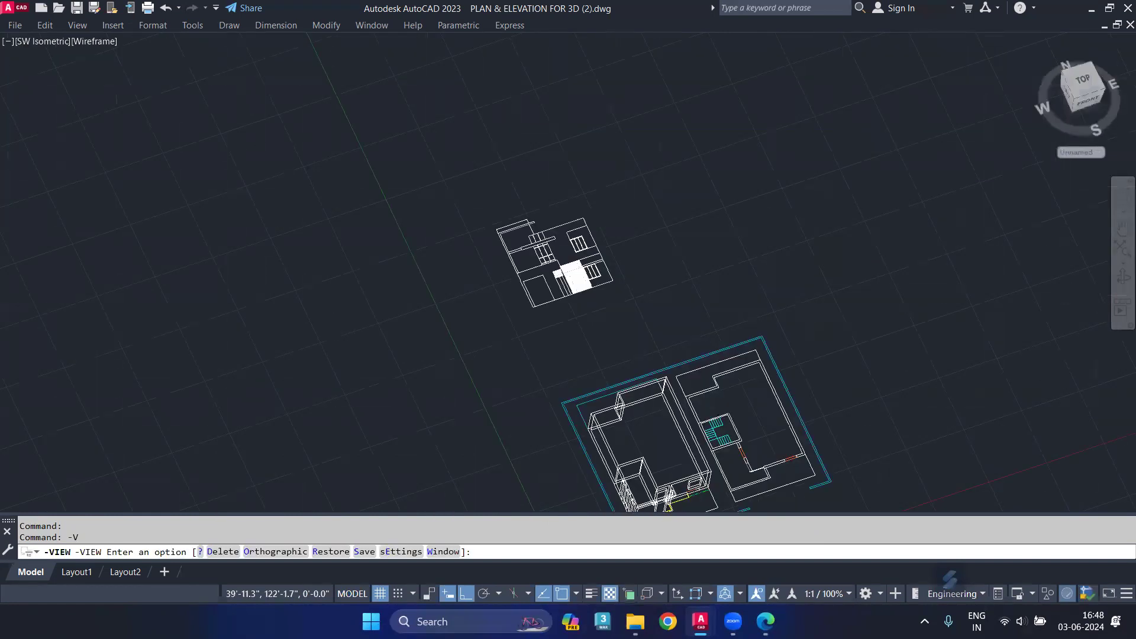
text(SW)
key(Return)
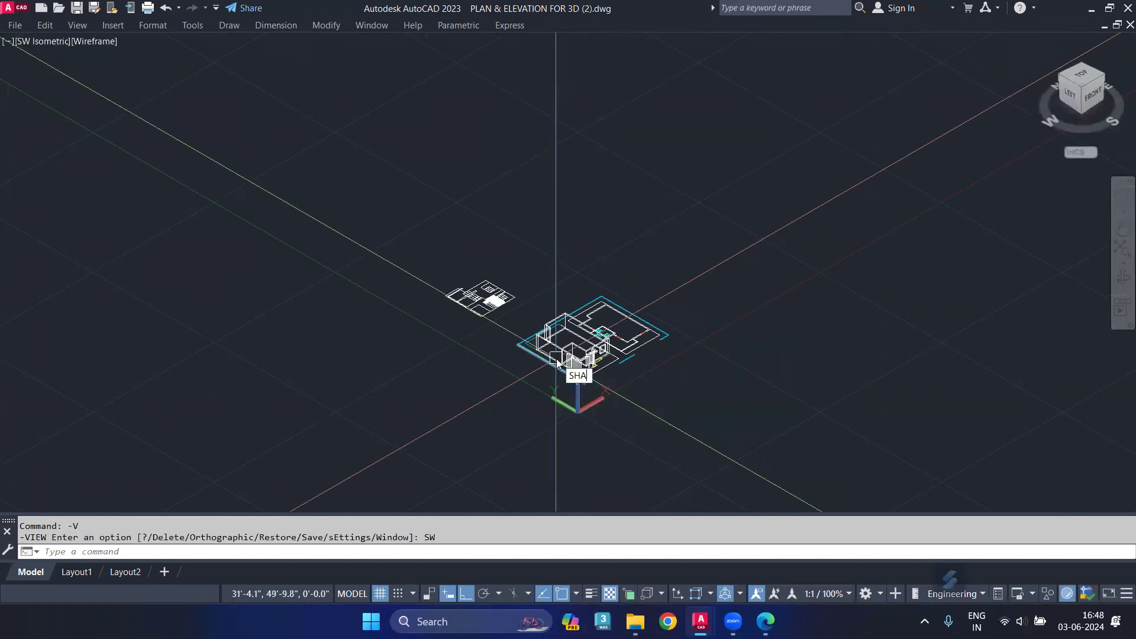
Apply flat shading with edges and zoom in on a front pier's base.
text(DE)
key(Return)
scroll(580, 367, up, 3)
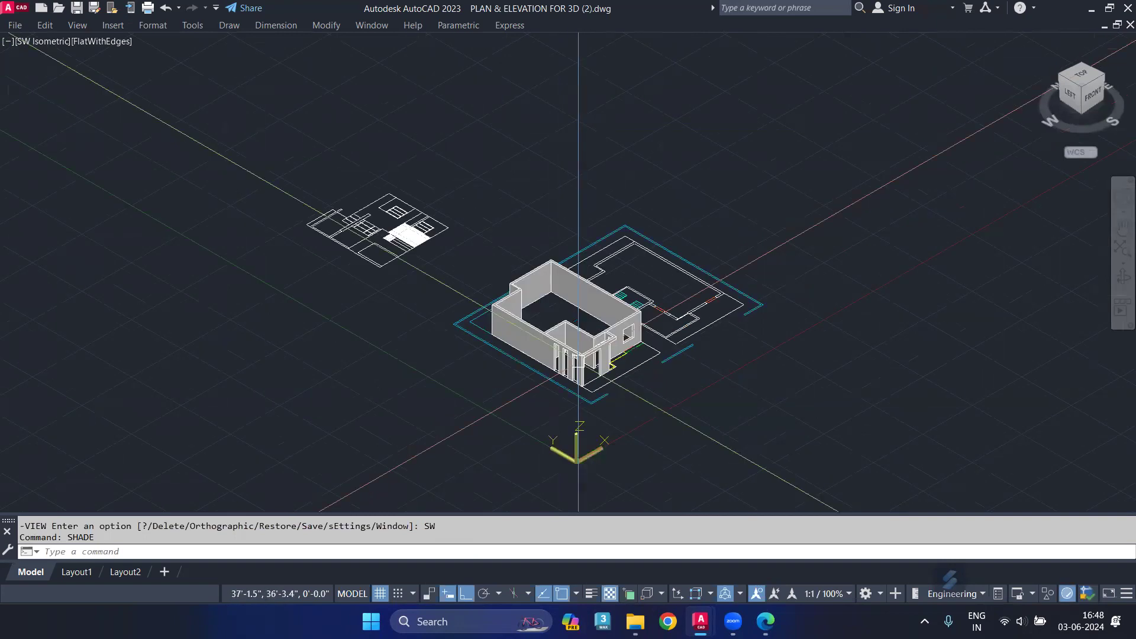
scroll(578, 320, up, 5)
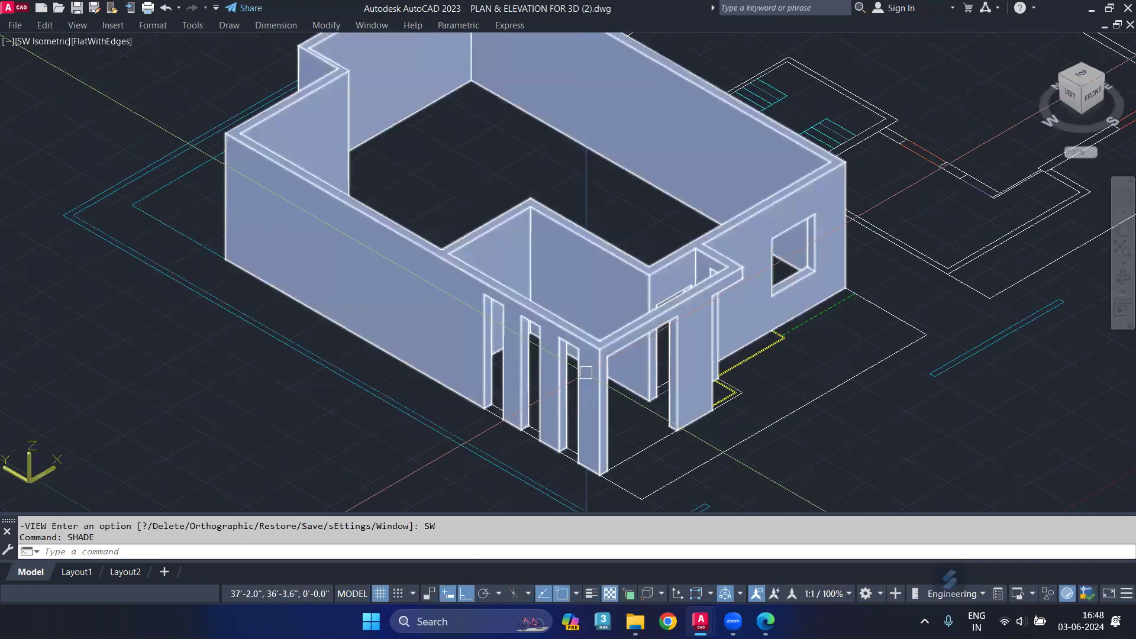
middle_drag(586, 372, 196, 351)
scroll(196, 350, up, 3)
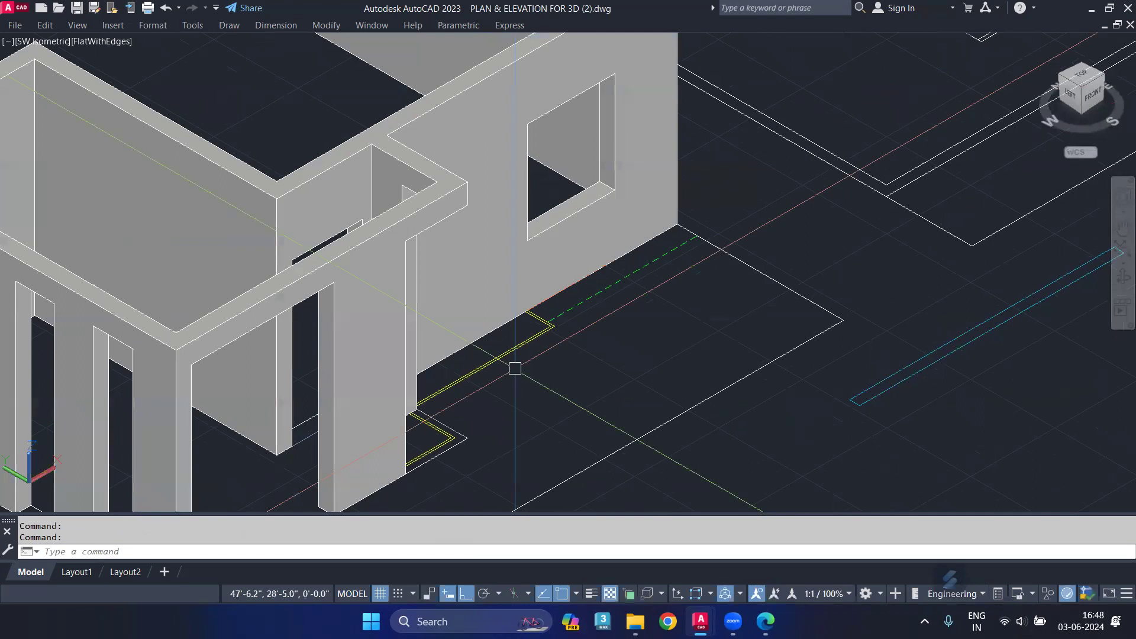
middle_drag(521, 343, 339, 328)
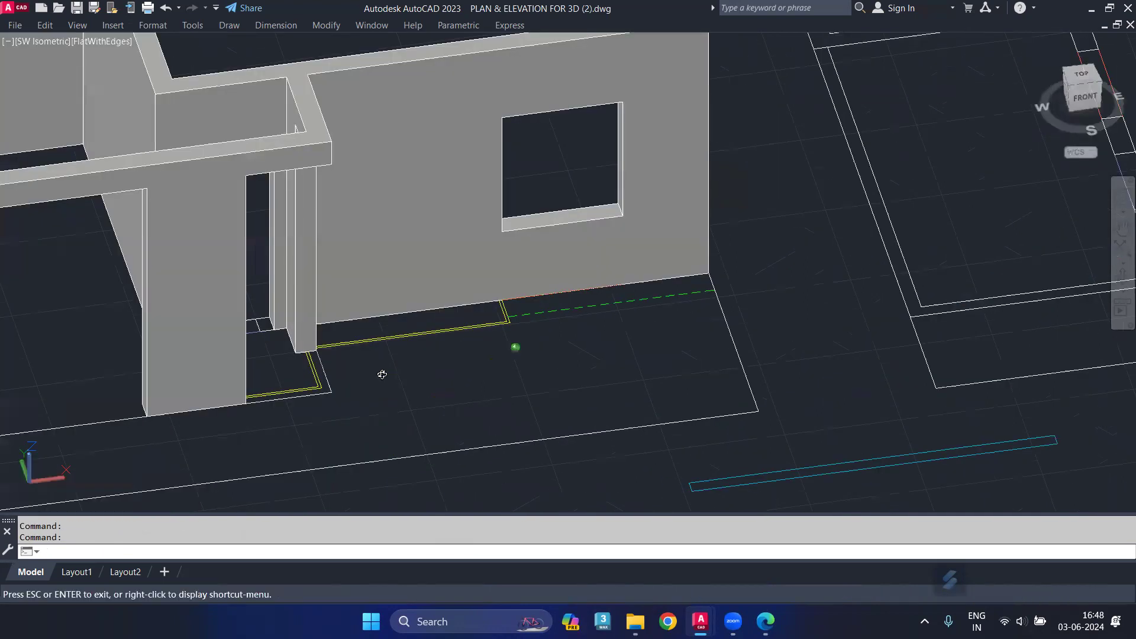
scroll(339, 328, up, 5)
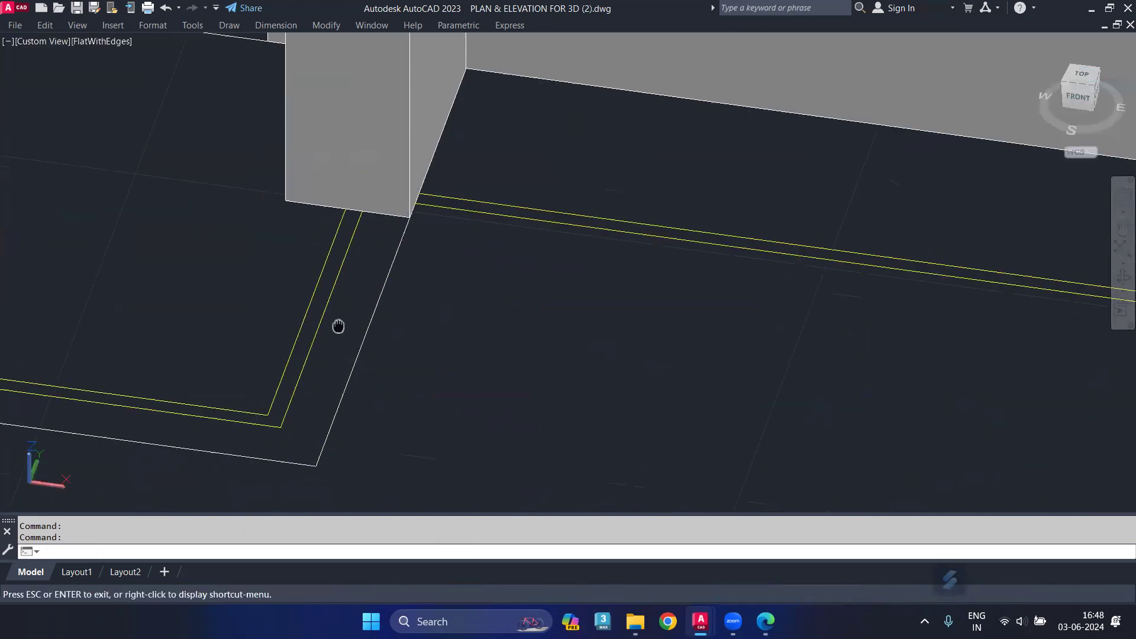
middle_drag(337, 325, 439, 278)
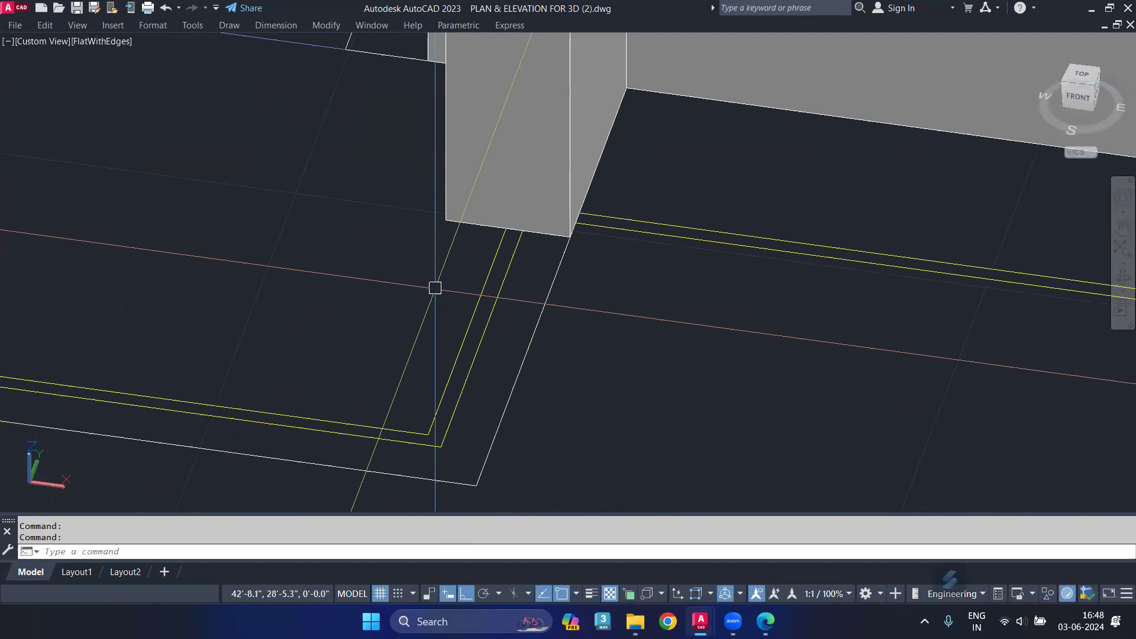
scroll(435, 288, down, 2)
mouse_move(435, 289)
middle_down()
mouse_move(444, 335)
mouse_move(406, 343)
middle_up()
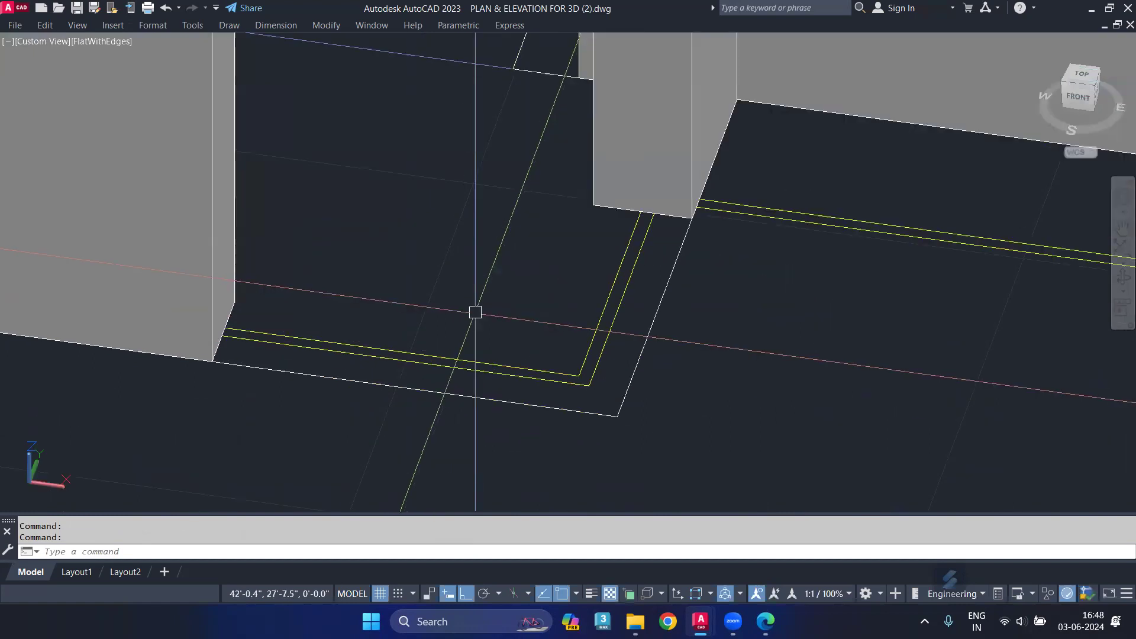
Draw a 5-high box strip at the wall corner and a long strip along the front base.
text(BOX)
key(Return)
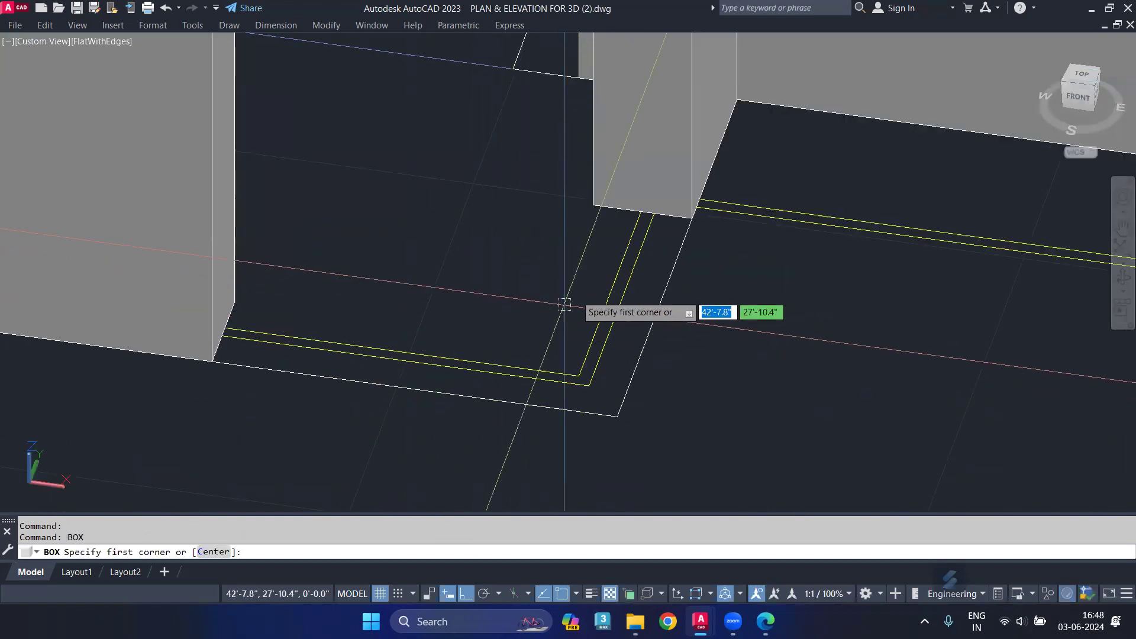
scroll(616, 243, up, 2)
click(649, 195)
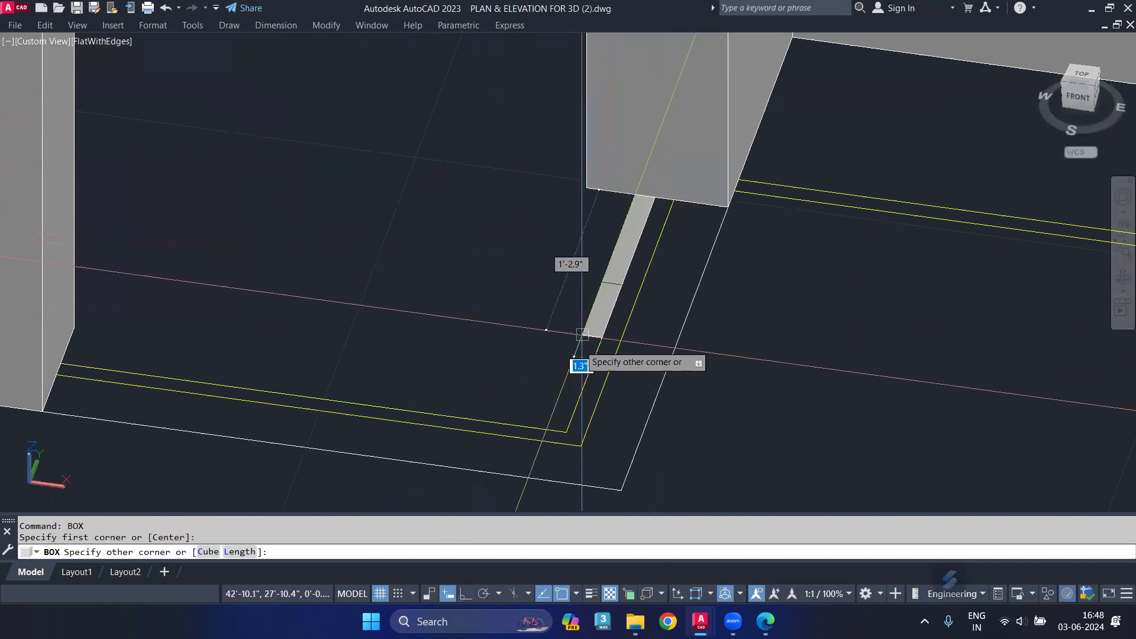
click(584, 436)
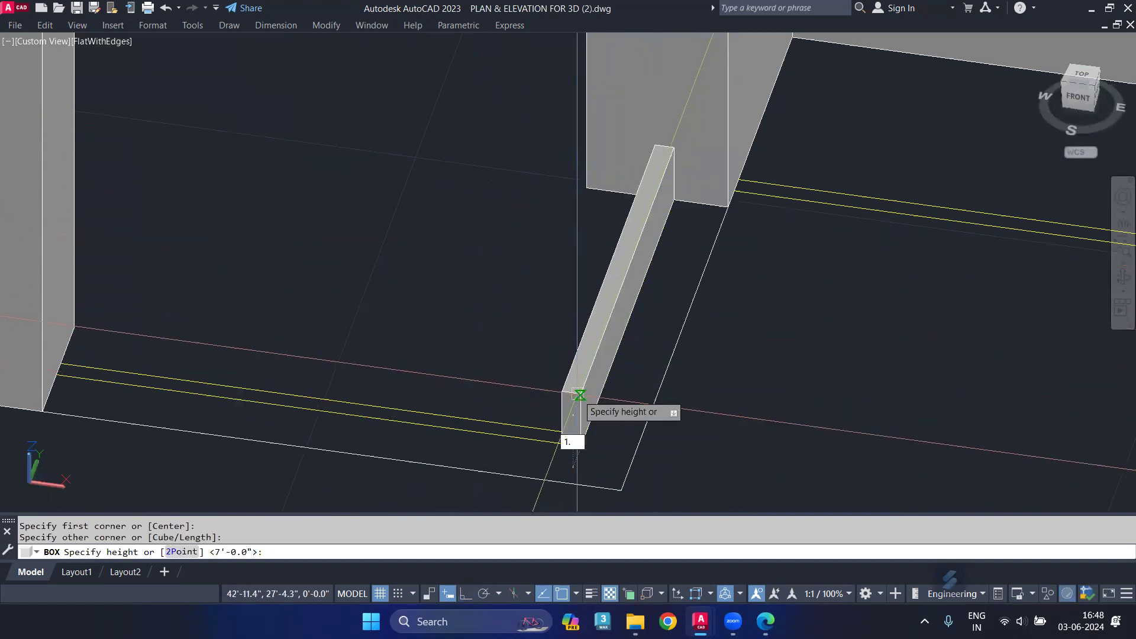
text(5)
key(Return)
key(Return)
click(60, 363)
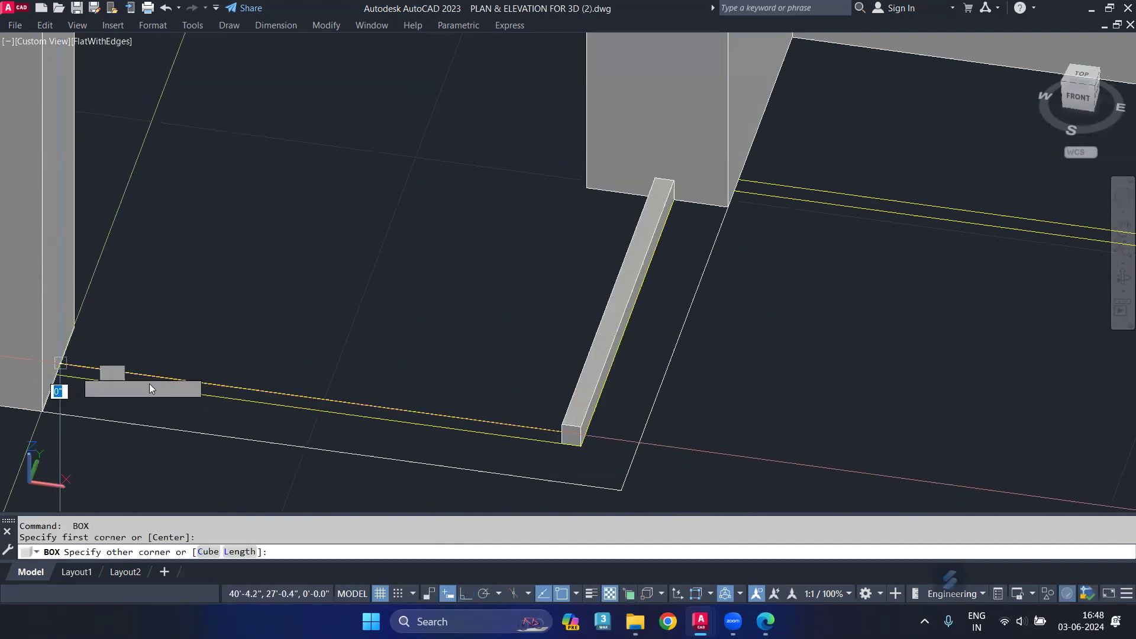
click(561, 443)
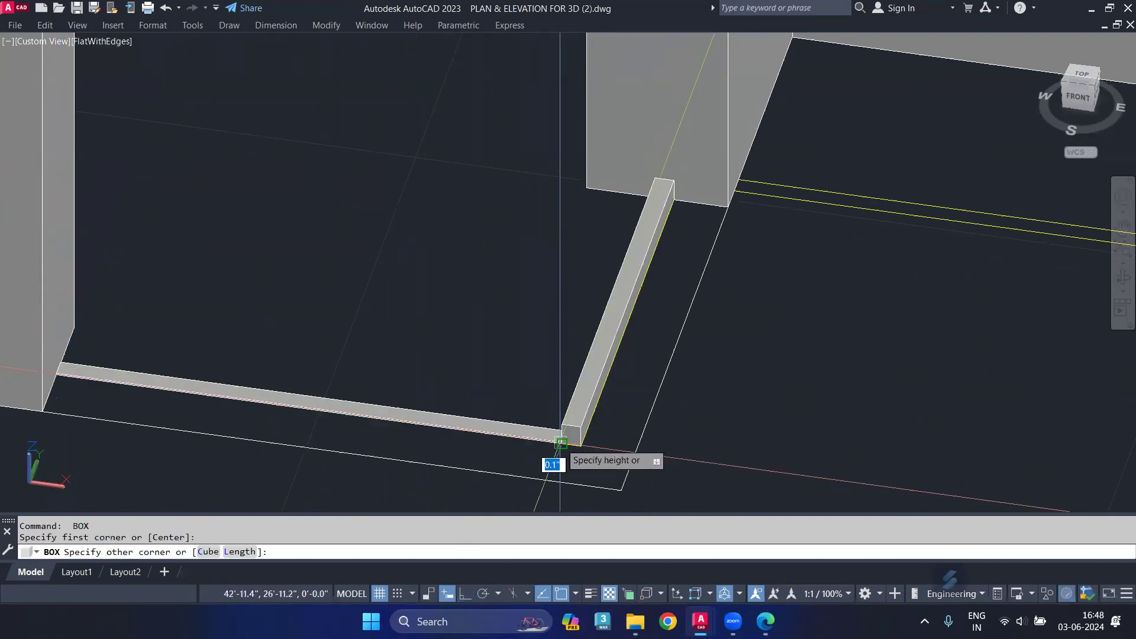
key(Return)
middle_drag(685, 401, 402, 422)
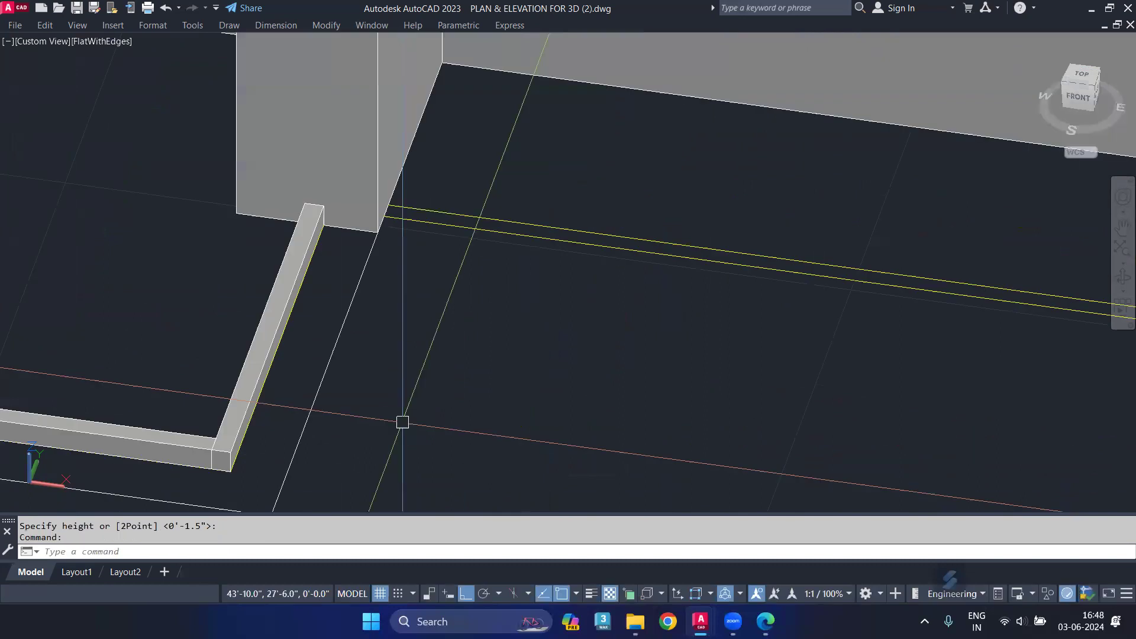
Draw two more thin box strips, including a short return strip at the long strip's end.
key(Return)
click(381, 220)
scroll(586, 283, up, 3)
scroll(427, 268, up, 2)
mouse_move(427, 268)
middle_down()
mouse_move(669, 299)
mouse_move(576, 286)
mouse_move(700, 337)
mouse_move(748, 342)
middle_up()
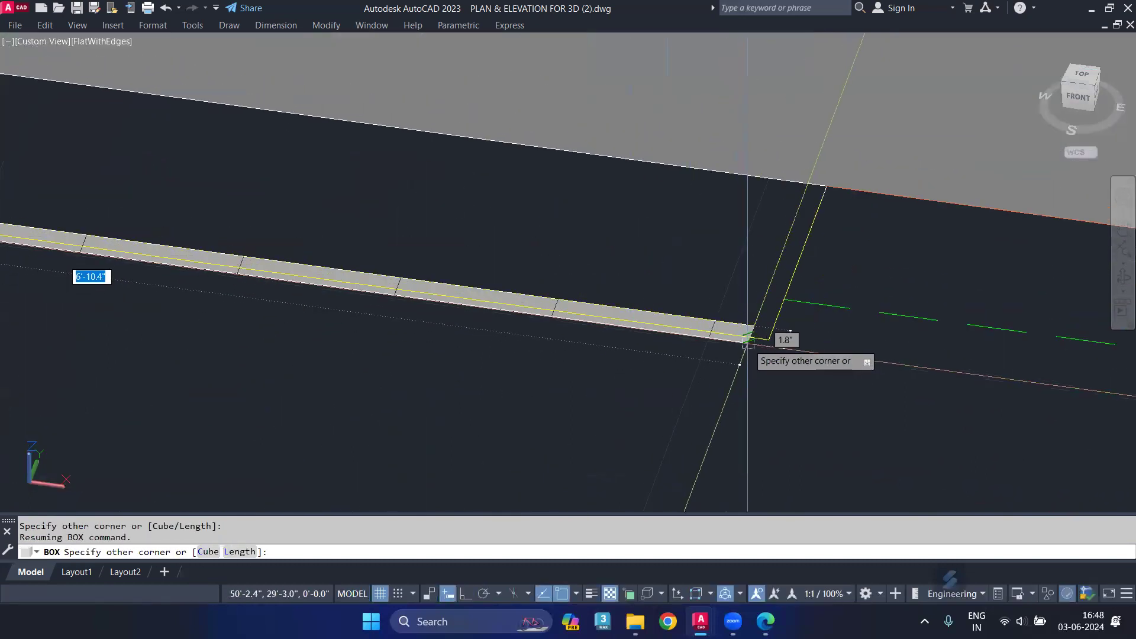
click(747, 342)
key(Return)
scroll(804, 184, up, 1)
key(Return)
click(808, 183)
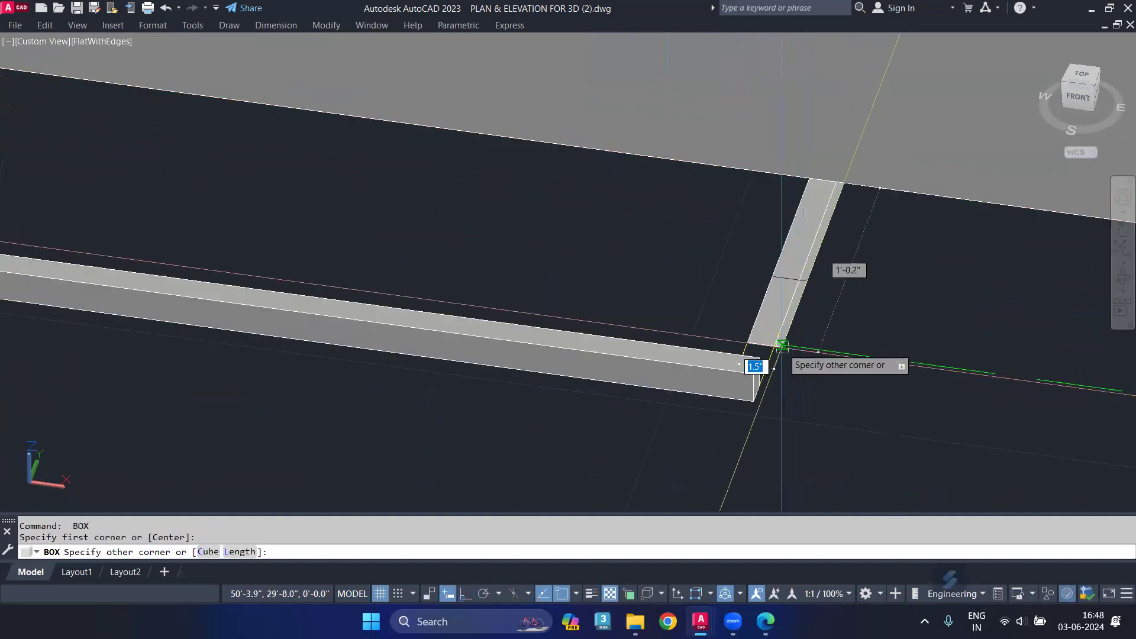
click(760, 386)
key(Return)
Union the short vertical strip with the long horizontal strip into one rail.
text(UNI)
key(Return)
click(756, 324)
click(699, 359)
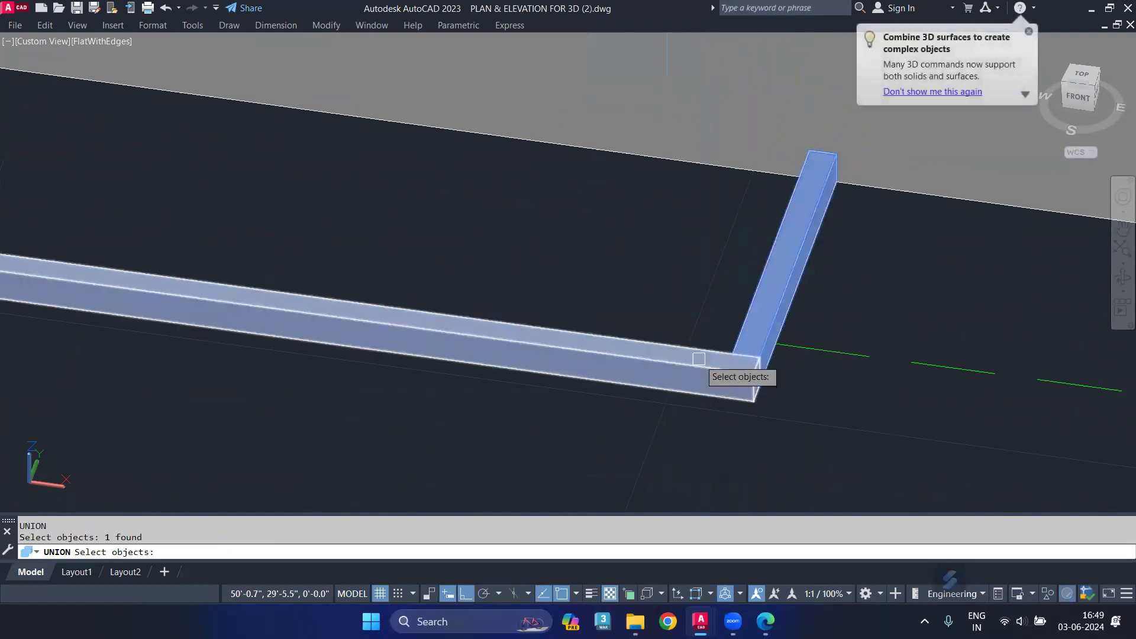
key(Return)
scroll(411, 385, down, 3)
middle_drag(411, 385, 595, 374)
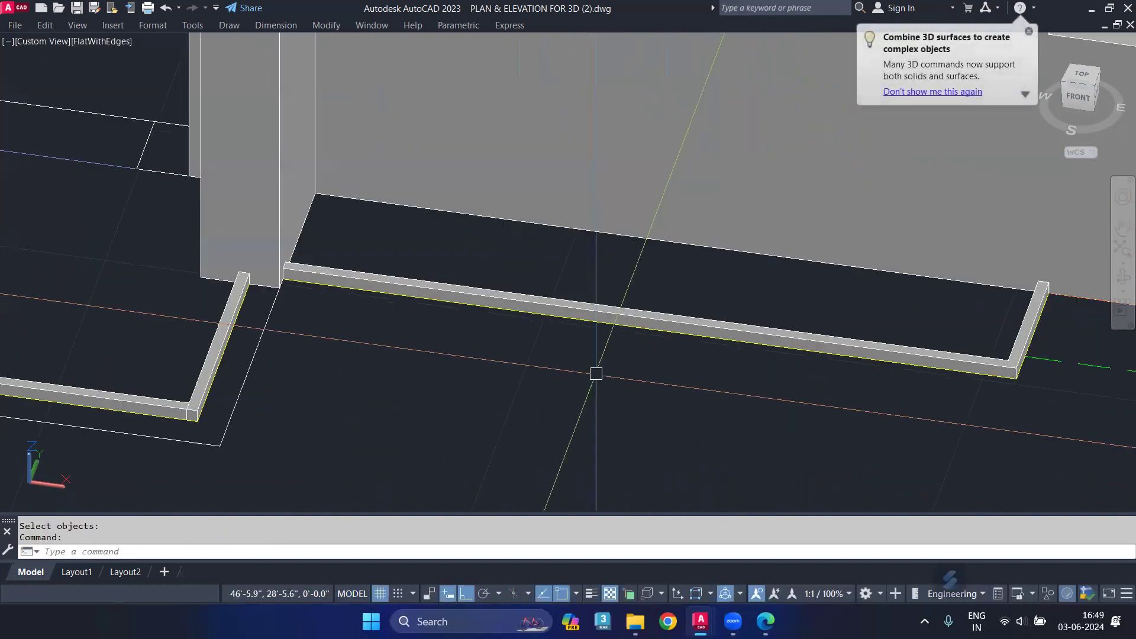
scroll(446, 373, down, 1)
Union the second set of strips into a U-shaped rail and select it.
key(Return)
scroll(355, 391, up, 3)
scroll(338, 384, up, 2)
click(337, 386)
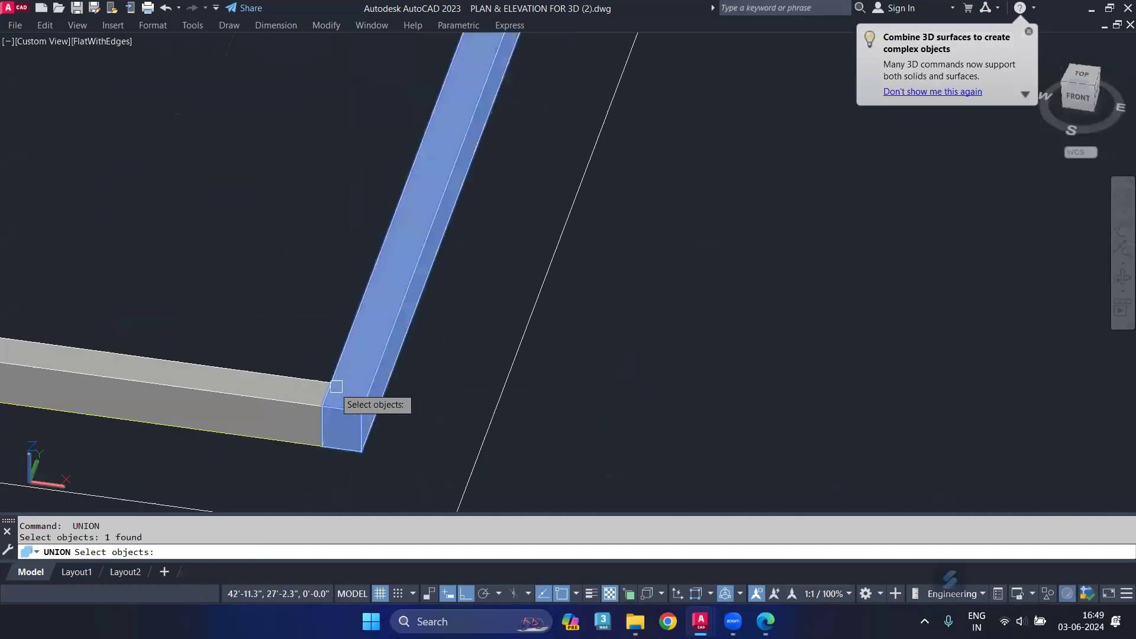
key(Return)
scroll(624, 398, down, 3)
middle_drag(624, 398, 494, 443)
key(Escape)
click(698, 348)
Raise the U-shaped rail by 1.5.
middle_drag(698, 381, 609, 445)
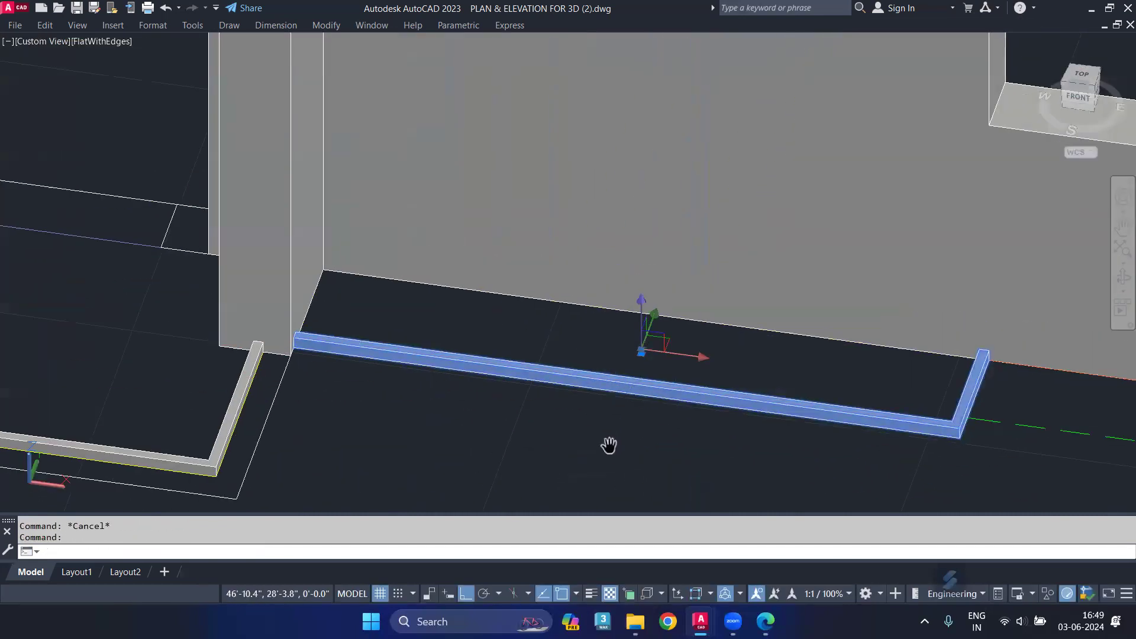
click(644, 302)
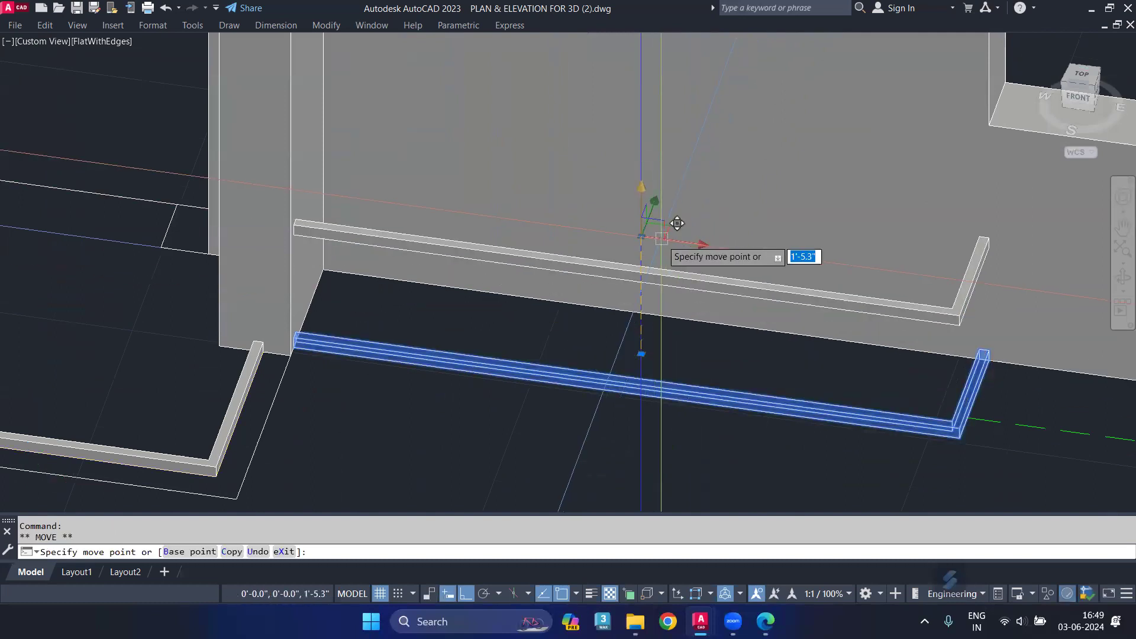
text(1.5)
key(Return)
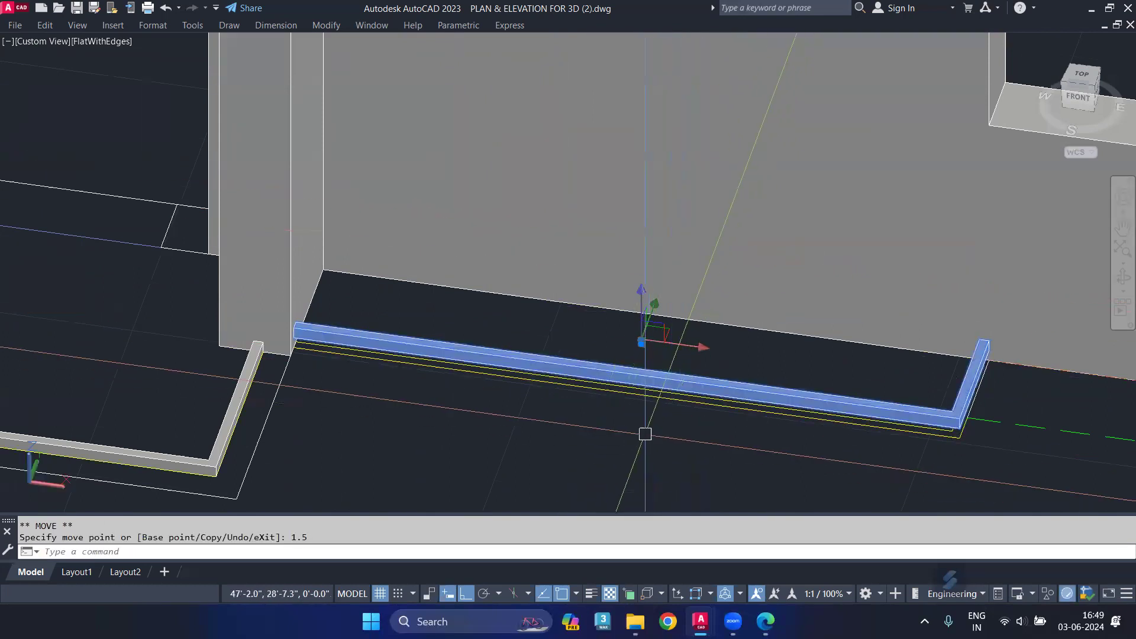
key(Escape)
Place a copy of the rail 1.5 higher.
click(643, 378)
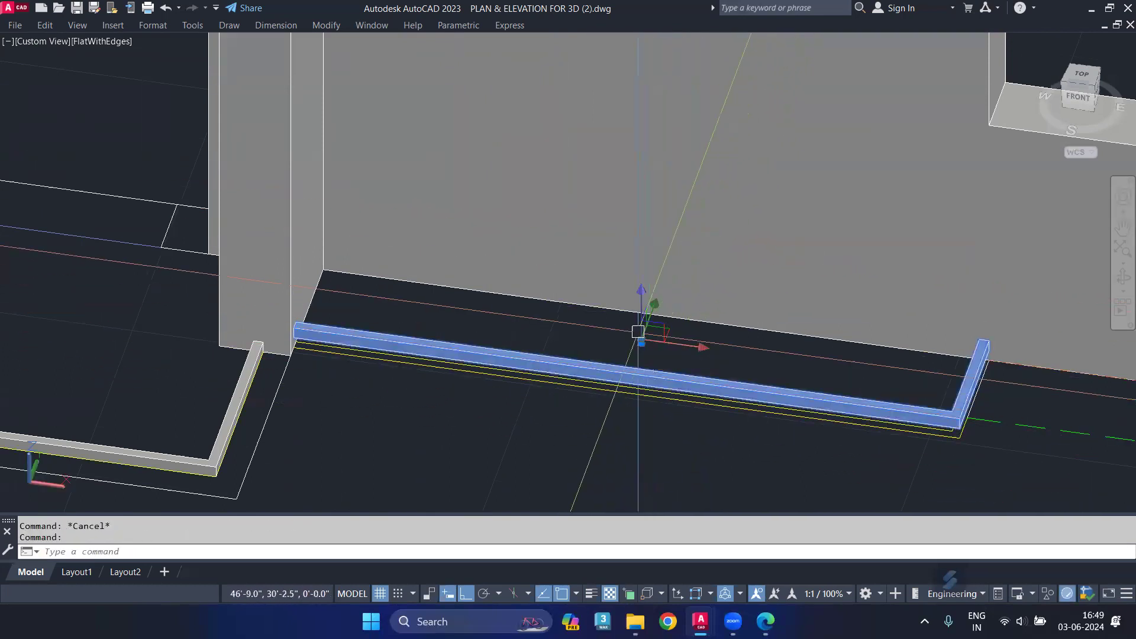
click(641, 305)
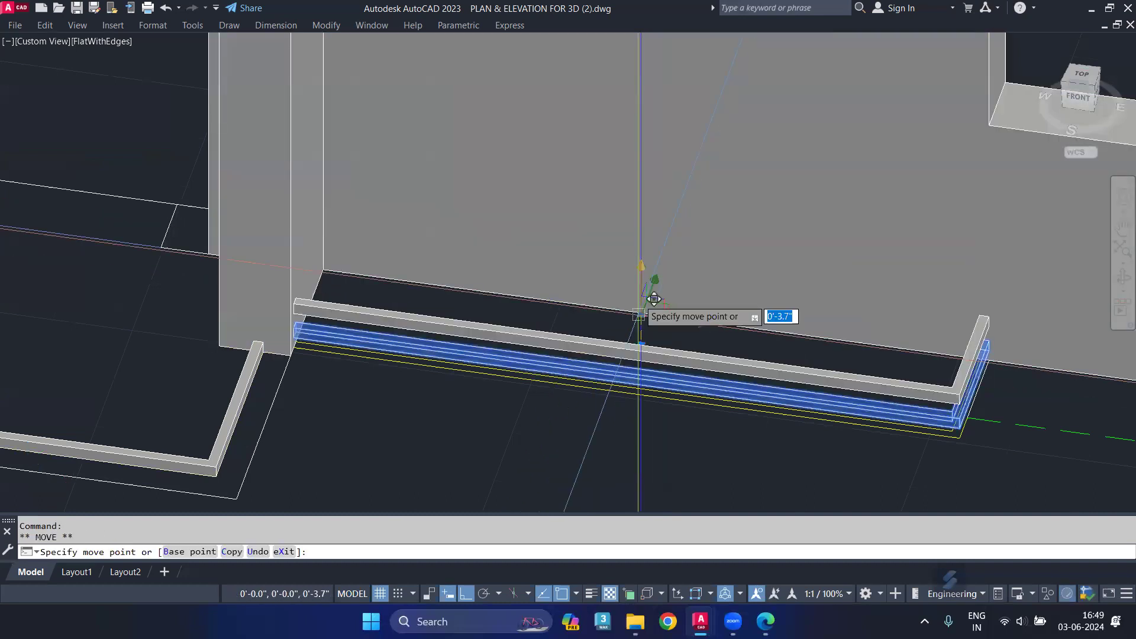
key(Return)
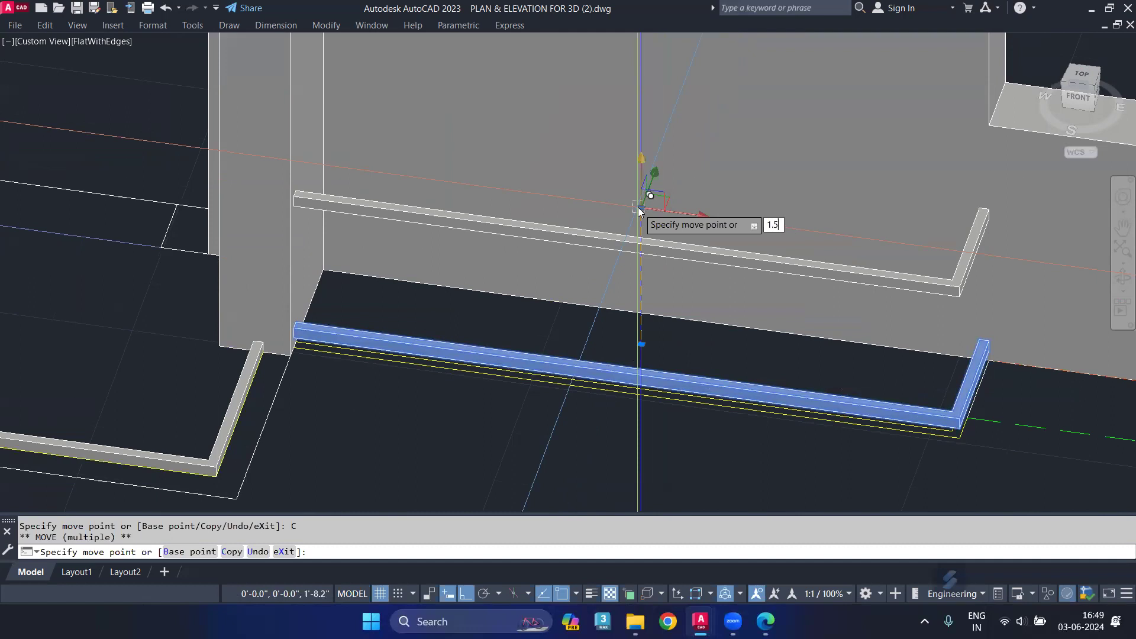
key(Return)
key(Escape)
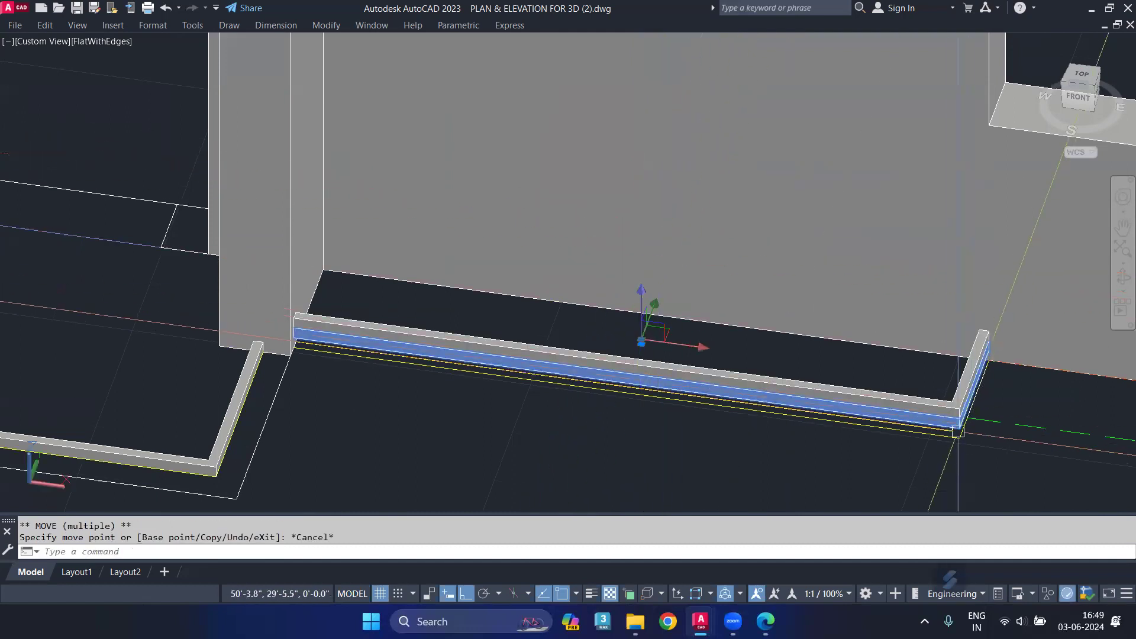
Array-copy the lower rail into 50 stacked slats upward, then erase the stray slat.
scroll(953, 427, up, 1)
scroll(942, 419, up, 1)
click(940, 411)
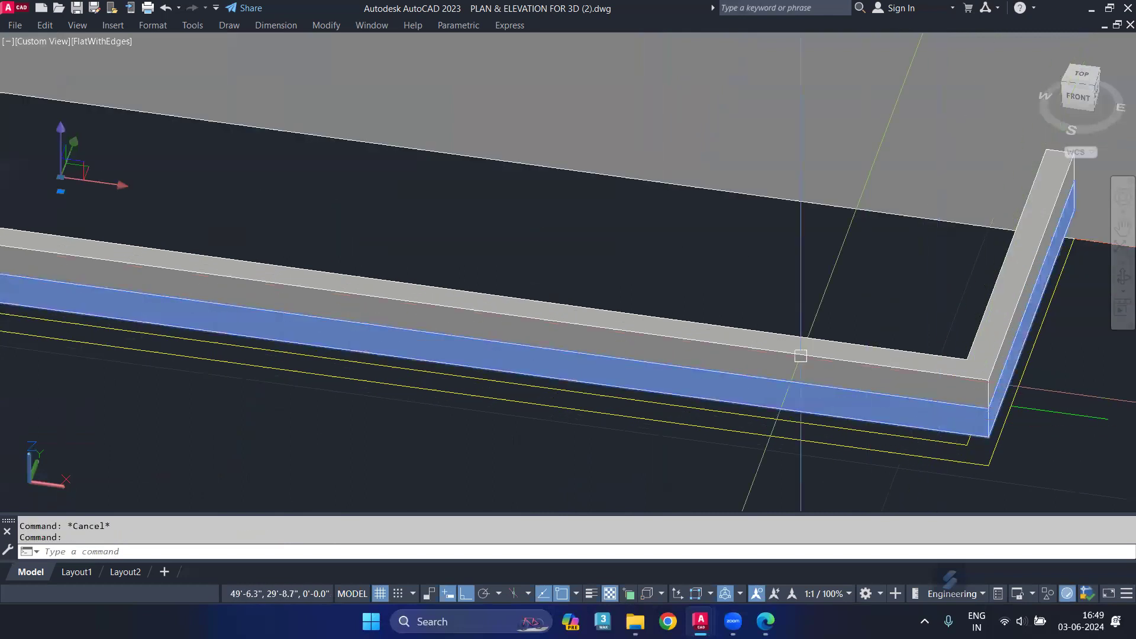
text(co)
key(Return)
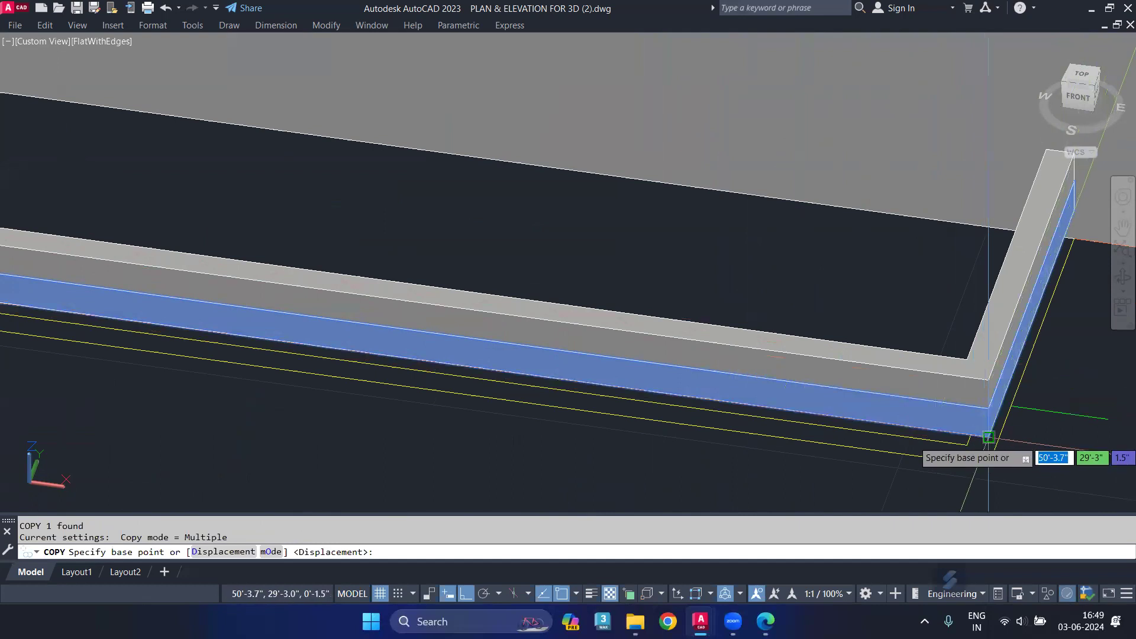
click(989, 437)
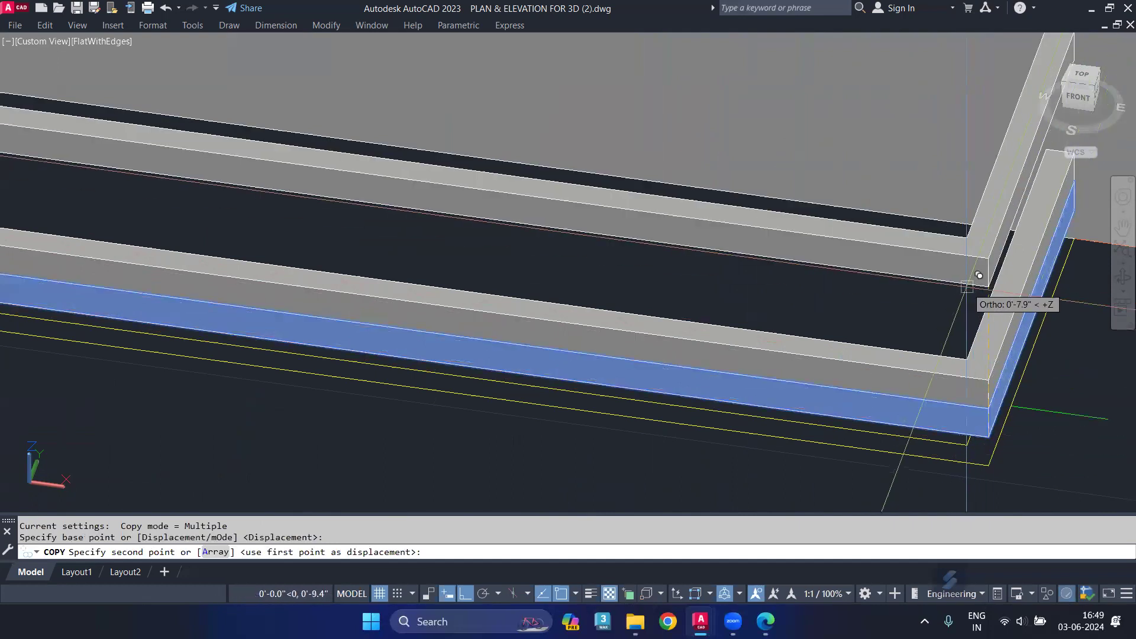
text(A)
key(Return)
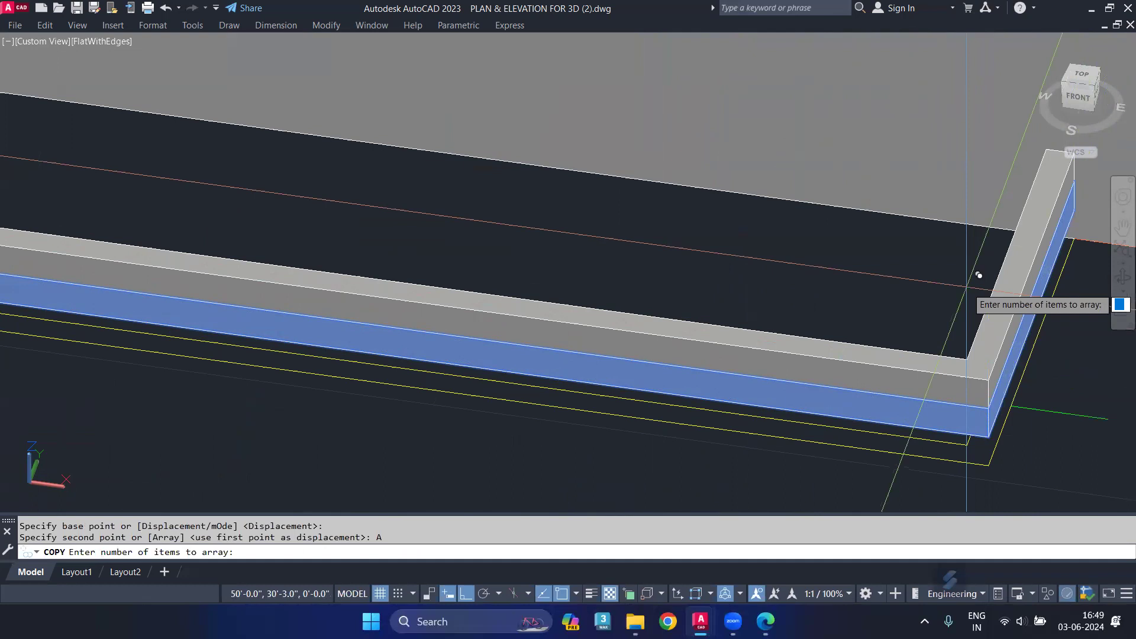
text(50)
key(Return)
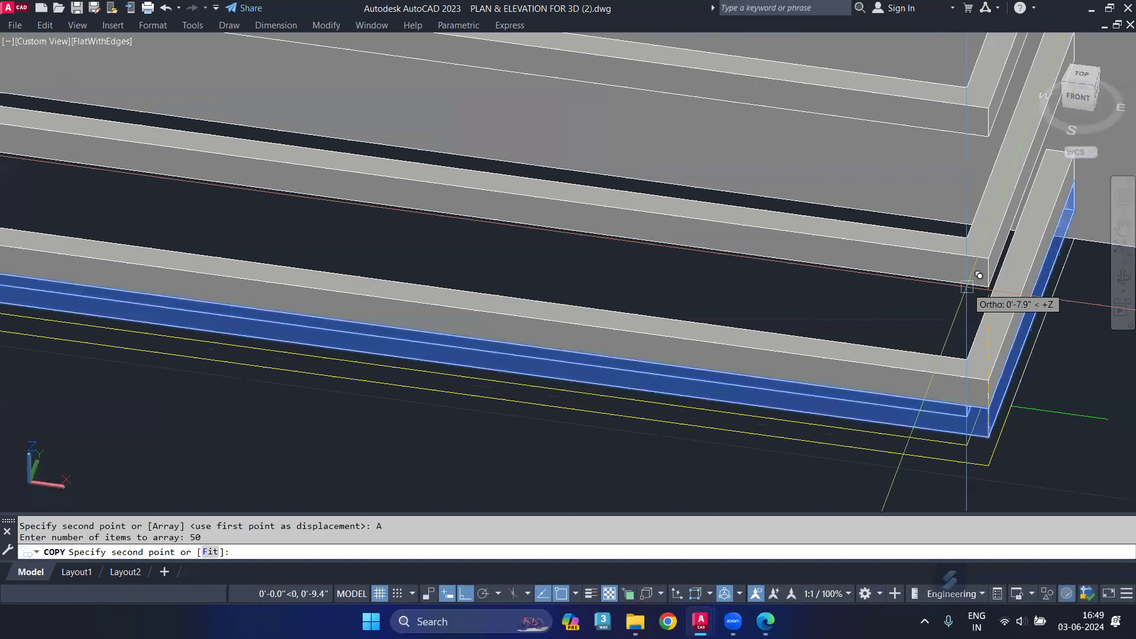
scroll(980, 331, up, 2)
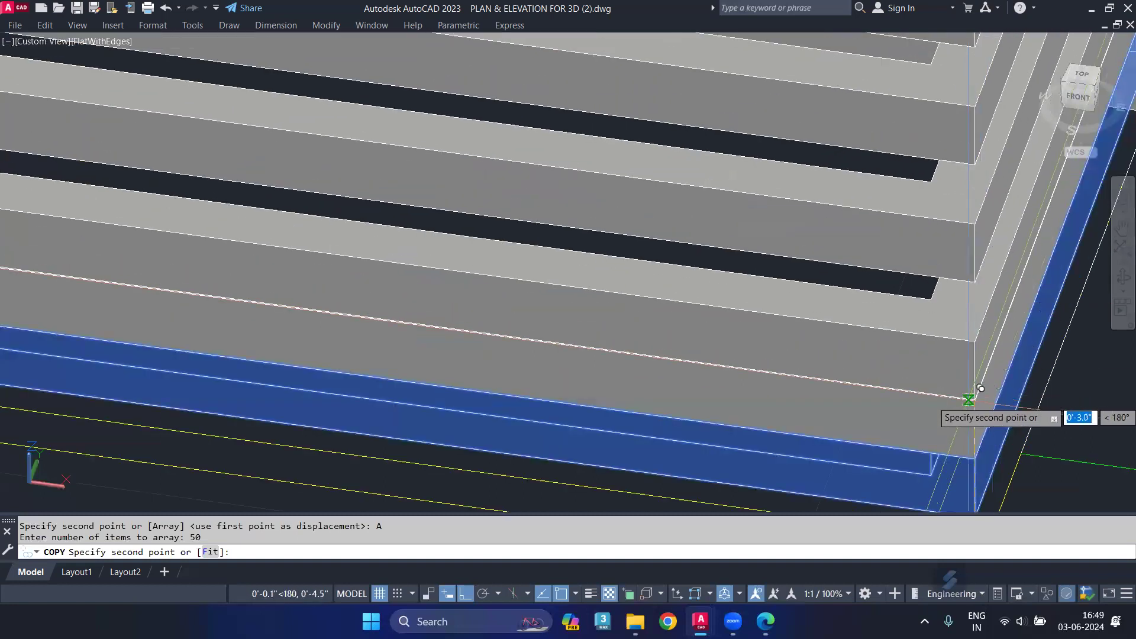
click(987, 388)
key(Return)
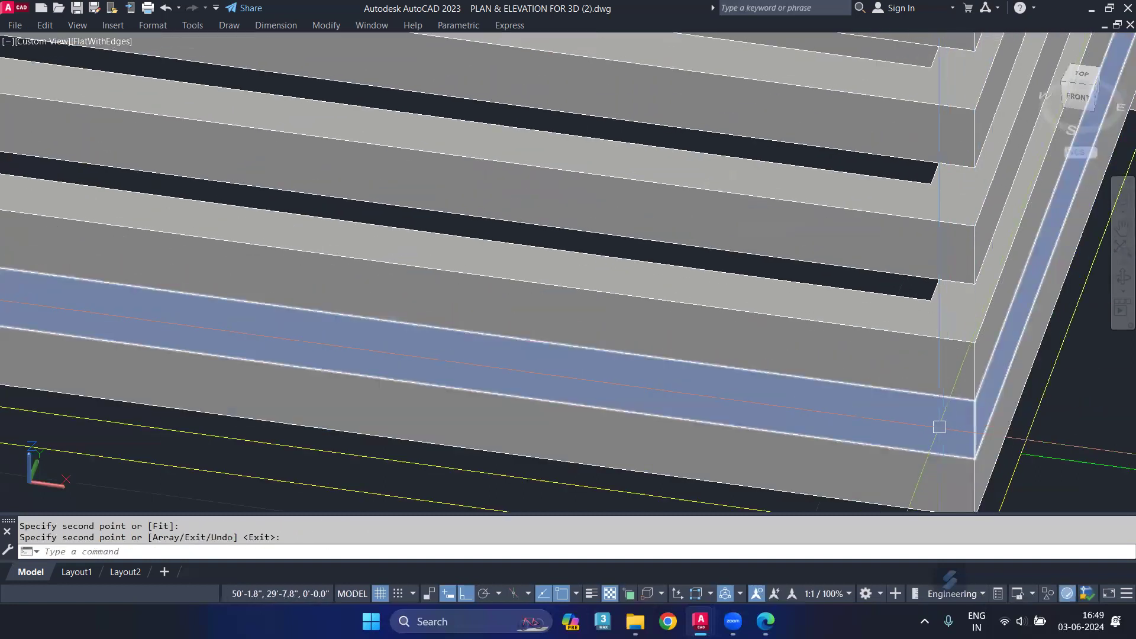
key(Delete)
Orbit up to the top of the slat stack and pick out the protruding slats.
scroll(787, 325, down, 3)
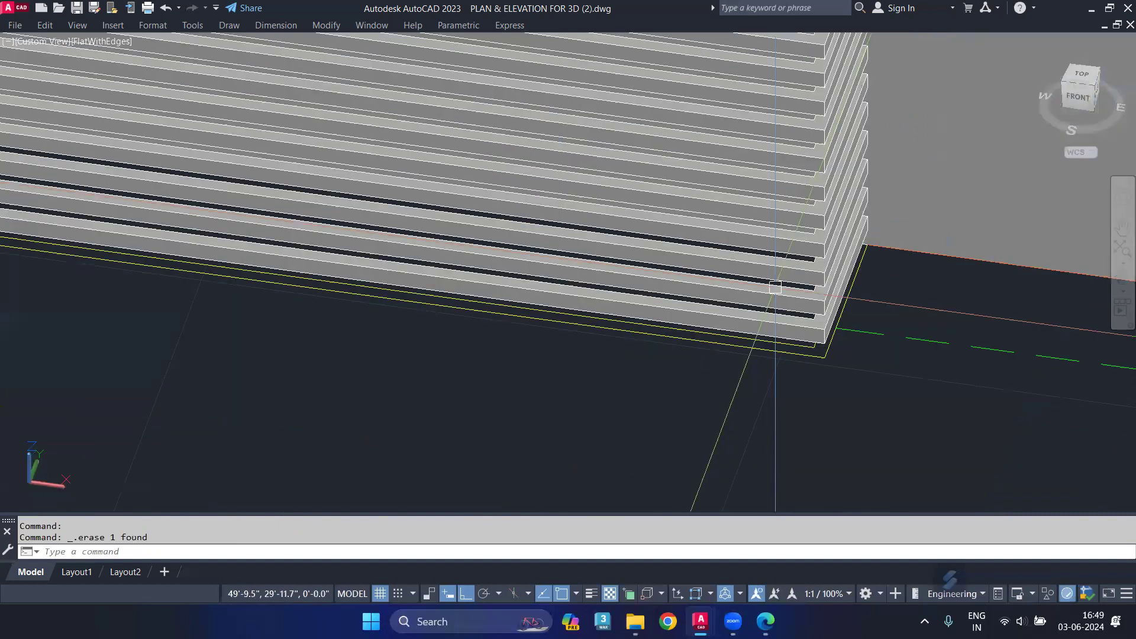
scroll(685, 333, down, 3)
scroll(667, 314, down, 2)
shift+middle_drag(667, 314, 649, 403)
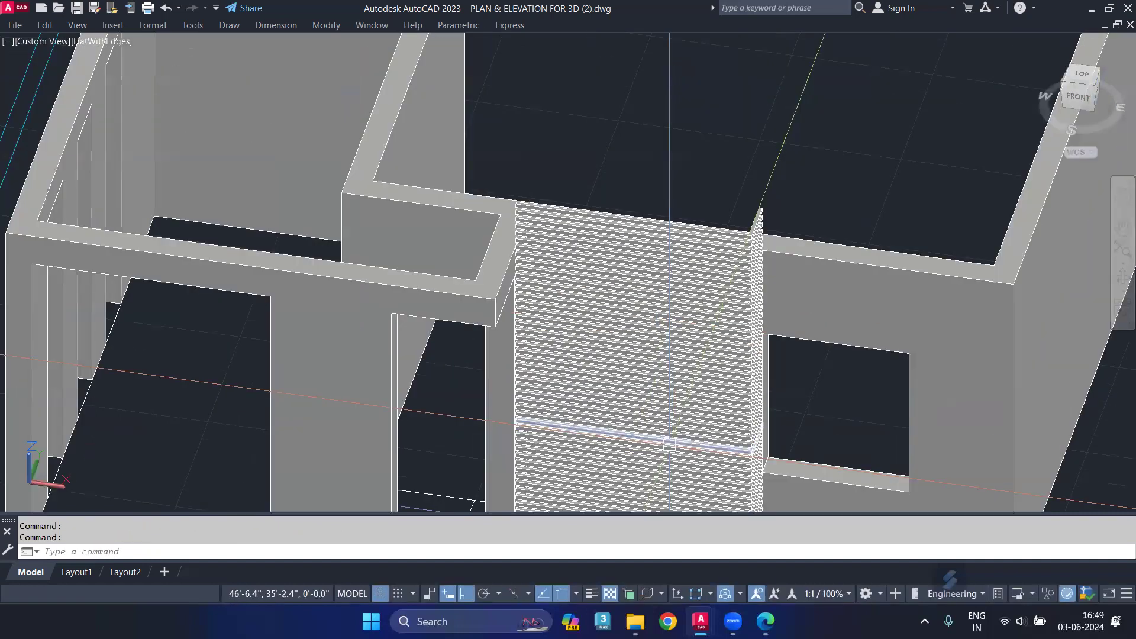
mouse_move(723, 374)
shift+middle_down()
mouse_move(646, 365)
mouse_move(575, 375)
mouse_move(558, 450)
mouse_move(571, 363)
shift+middle_up()
scroll(572, 363, up, 3)
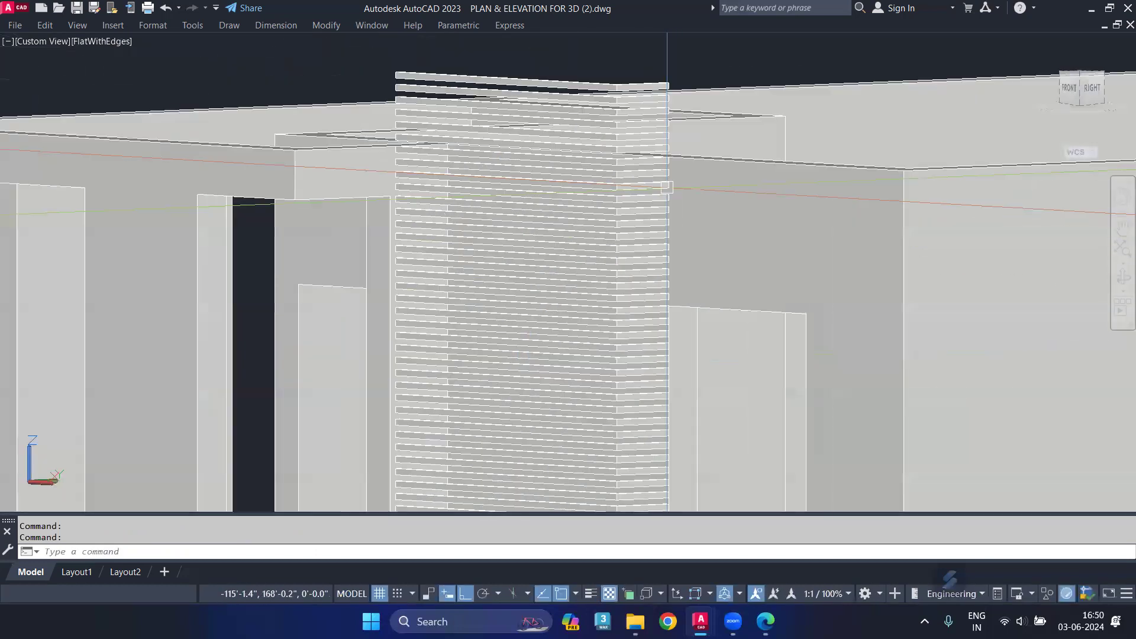
scroll(571, 363, up, 3)
scroll(654, 149, up, 3)
click(653, 149)
middle_drag(653, 149, 651, 293)
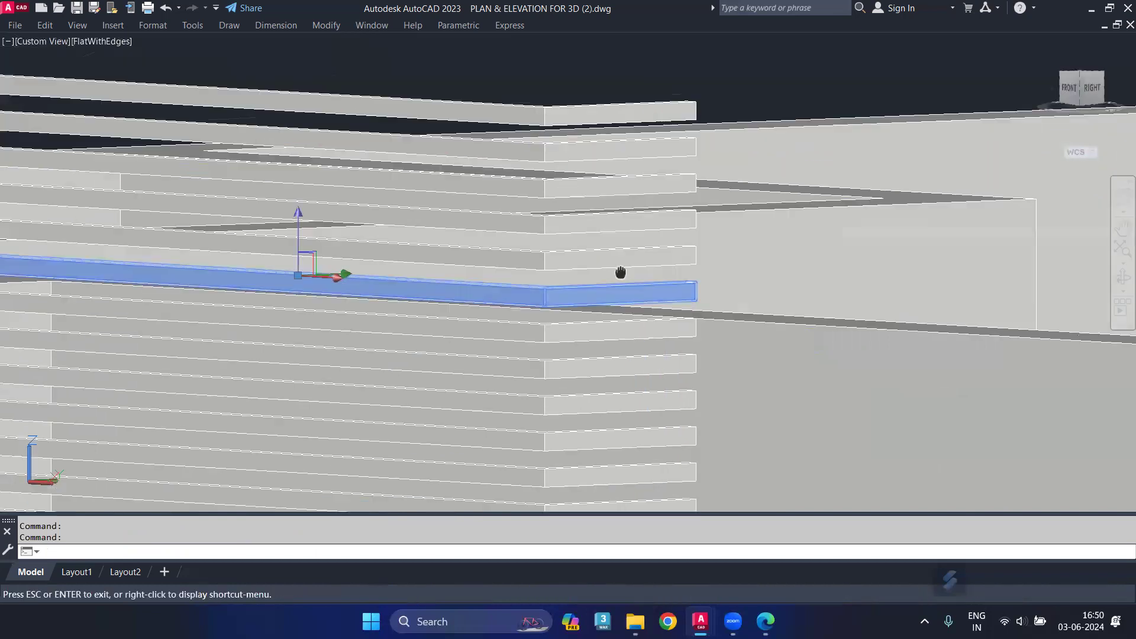
ctrl+click(623, 255)
ctrl+click(618, 221)
ctrl+click(614, 186)
ctrl+click(620, 142)
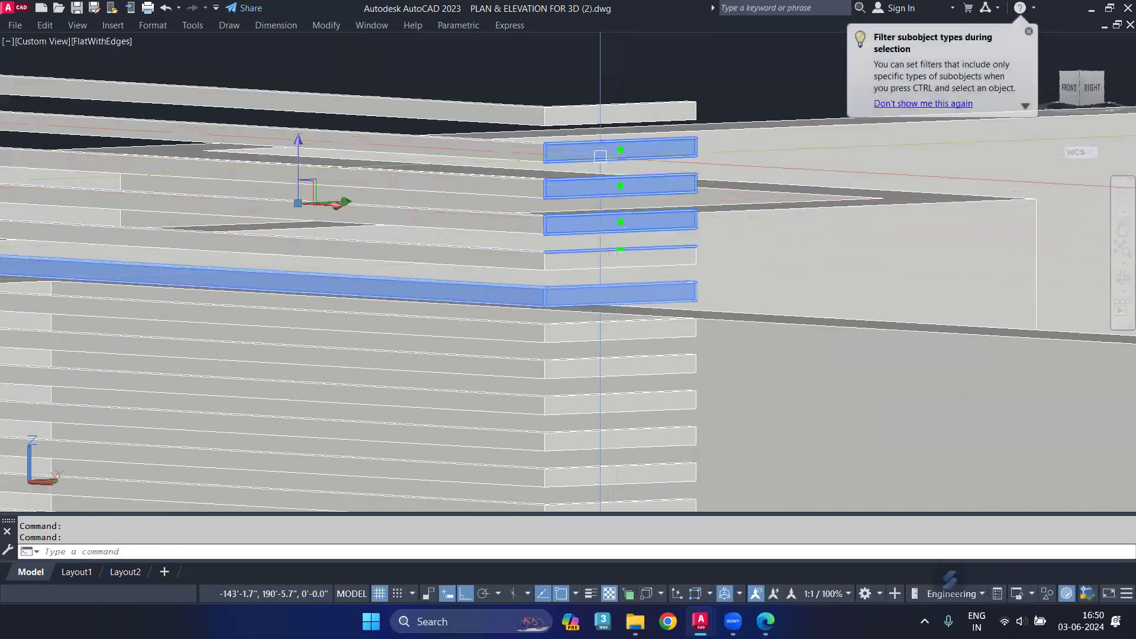
middle_drag(619, 142, 587, 243)
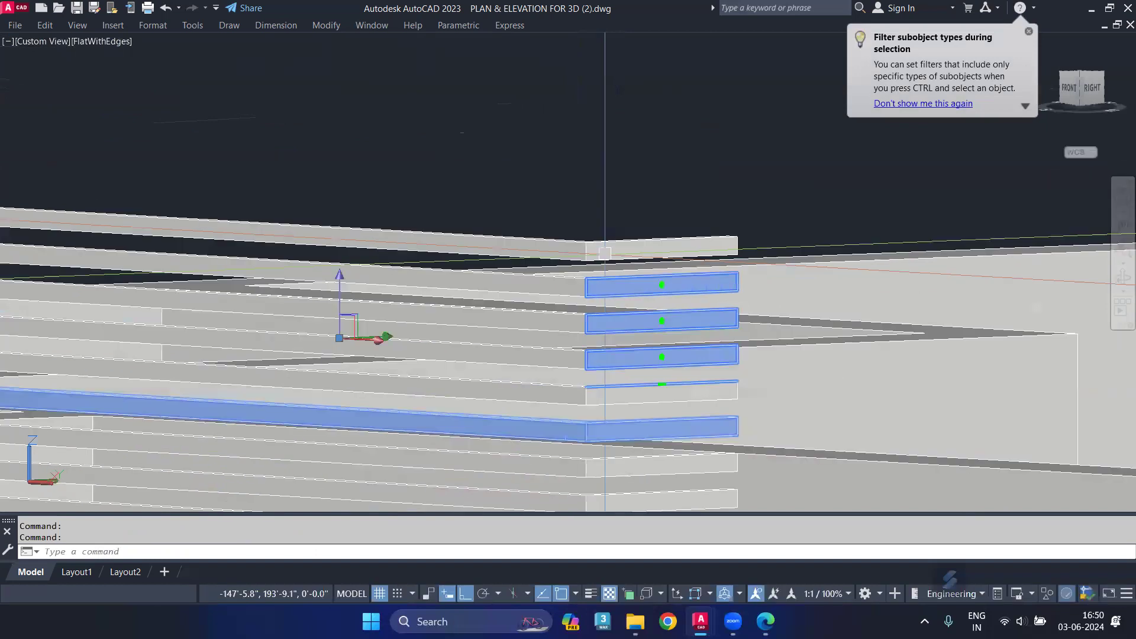
click(563, 251)
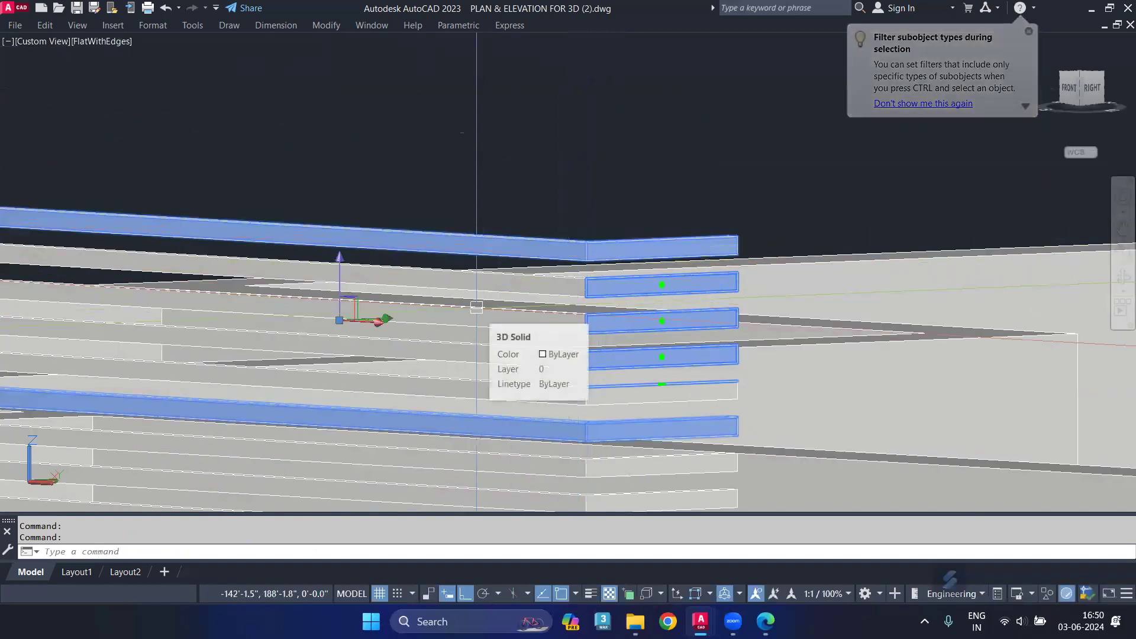
Erase the four surplus slats above the wall top, one at a time.
key(Escape)
click(619, 272)
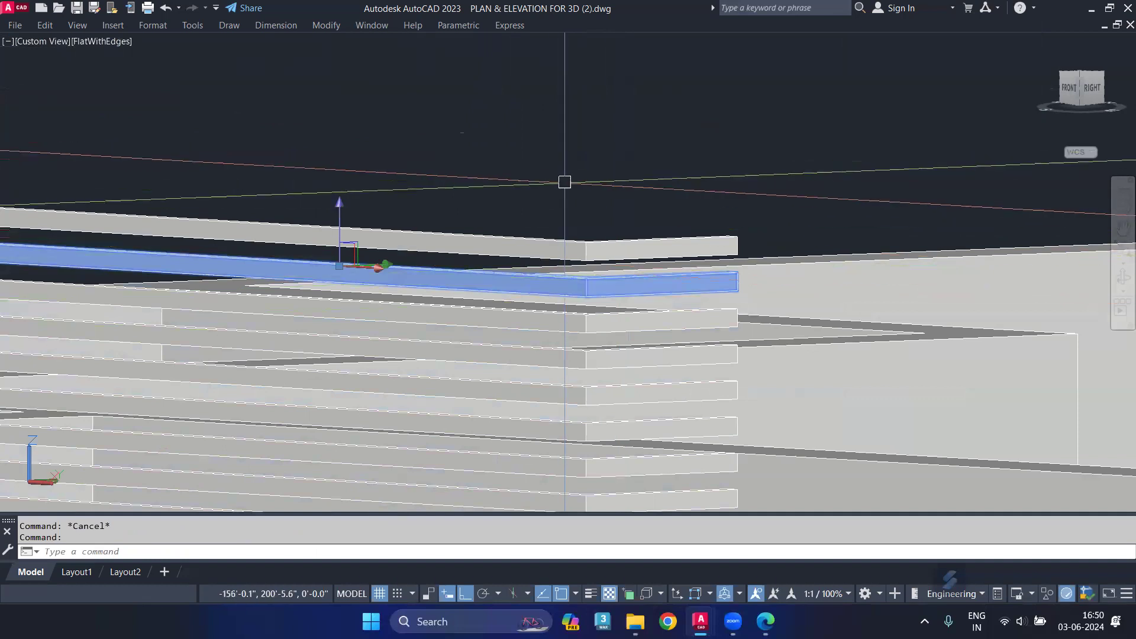
key(Delete)
click(581, 358)
key(Delete)
click(577, 393)
key(Delete)
click(573, 426)
key(Delete)
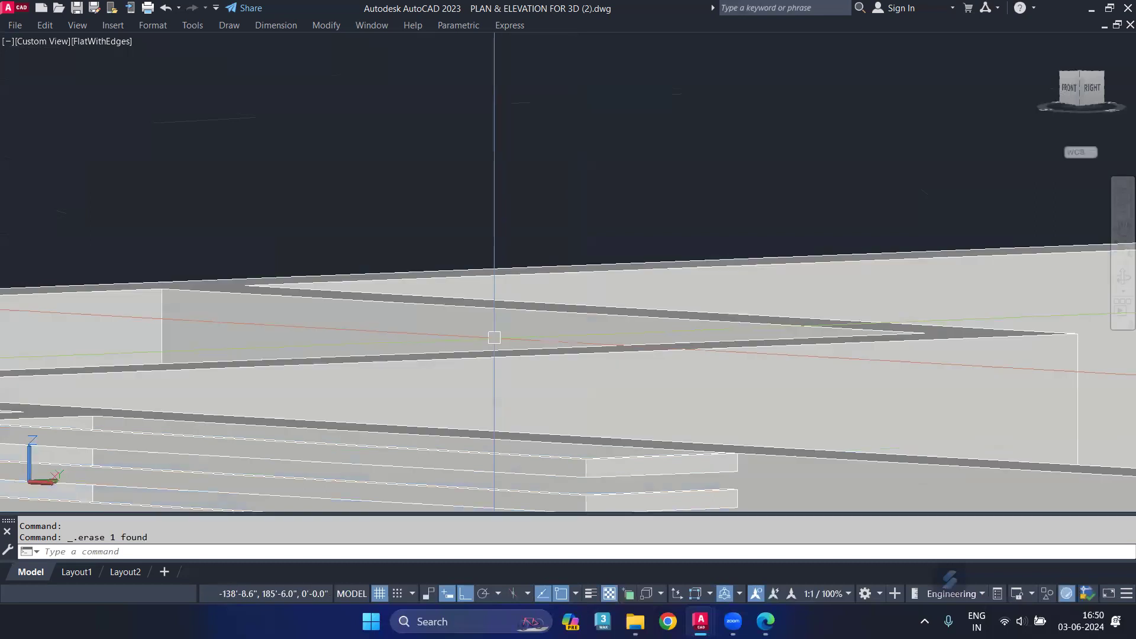
Orbit back to the overall building view to check the trimmed slat stack.
scroll(488, 349, down, 2)
mouse_move(480, 360)
shift+middle_down()
mouse_move(563, 393)
mouse_move(576, 411)
mouse_move(457, 372)
shift+middle_up()
scroll(457, 372, down, 2)
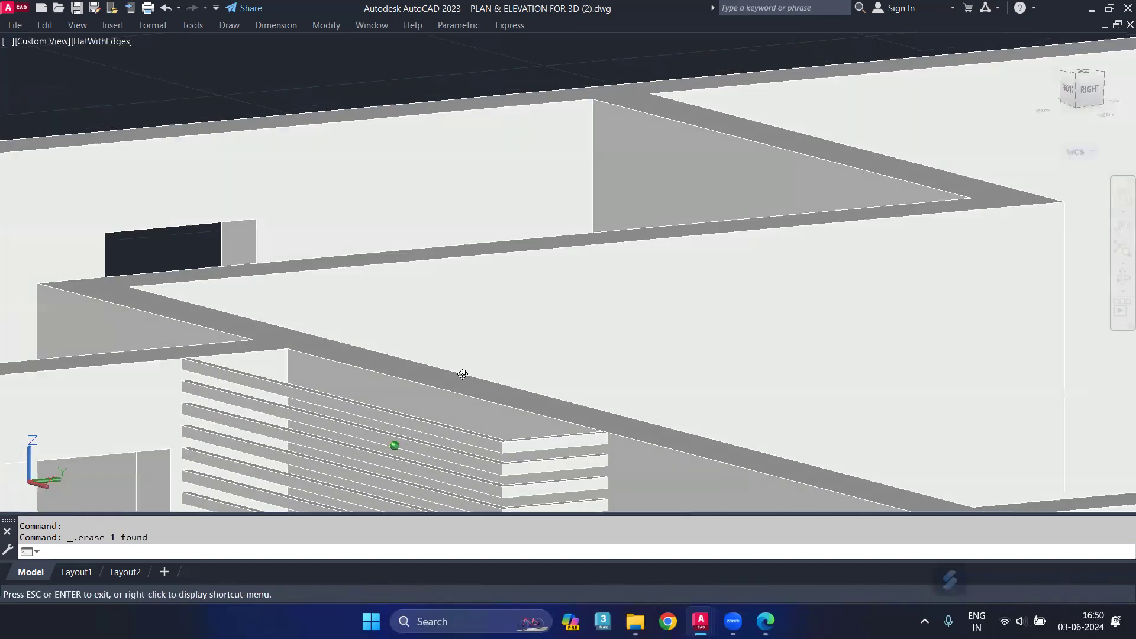
scroll(450, 379, down, 2)
scroll(644, 246, down, 2)
shift+middle_drag(647, 331, 657, 339)
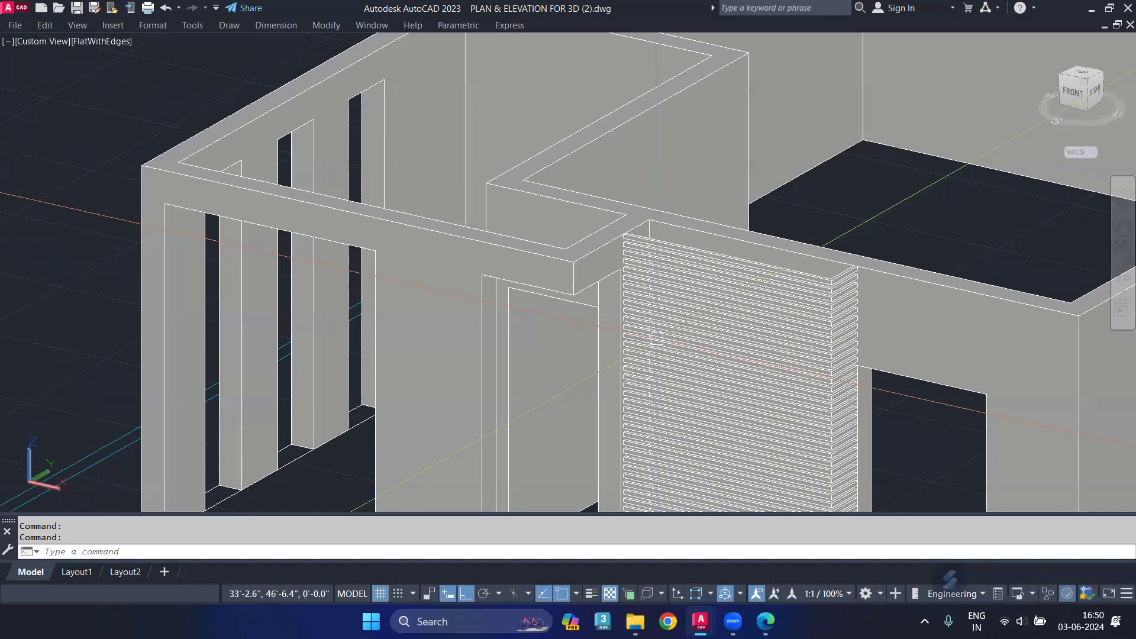
scroll(628, 414, up, 3)
scroll(763, 278, up, 3)
Raise the L-shaped doorway strip 10' with the gizmo so it sits over the opening.
click(657, 408)
click(659, 353)
text(10)
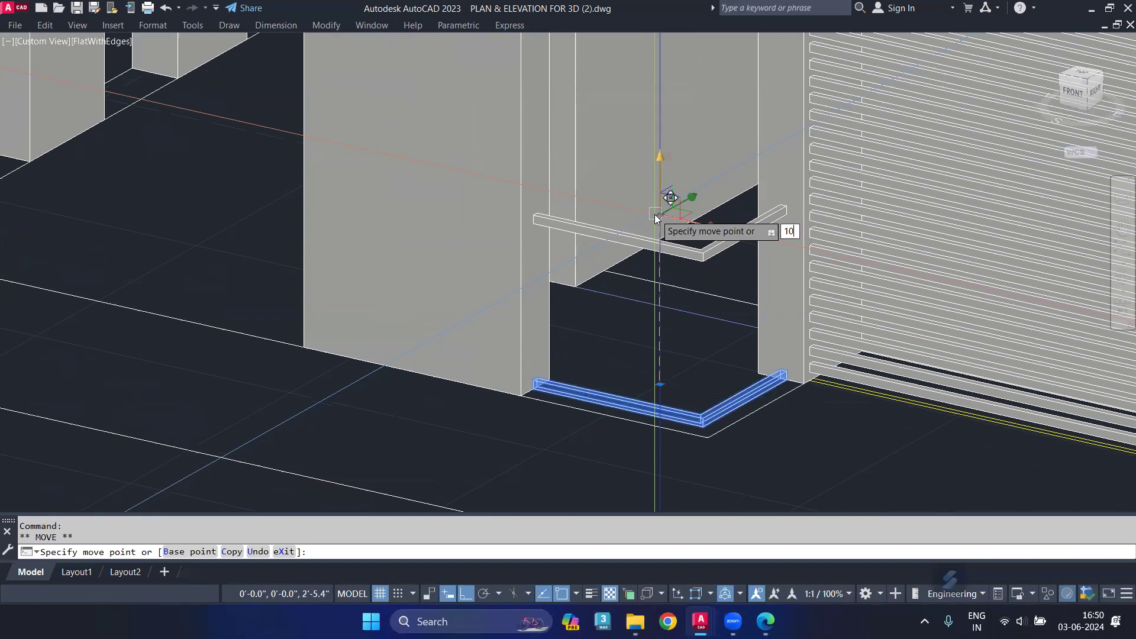
text(')
key(Return)
scroll(700, 272, down, 2)
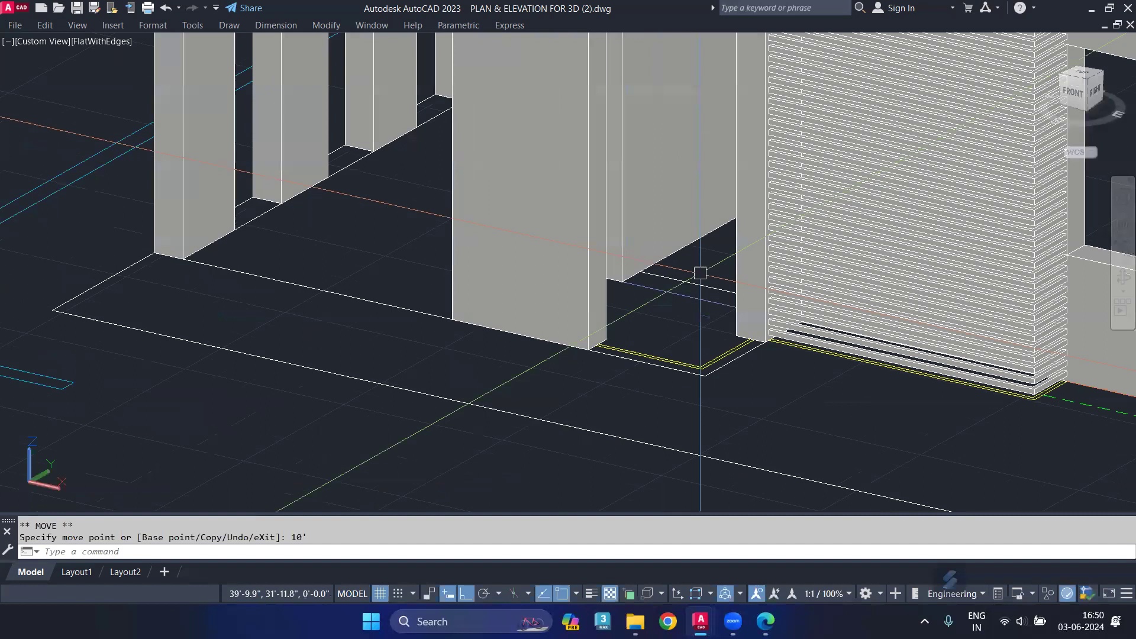
scroll(700, 273, down, 3)
scroll(623, 233, up, 5)
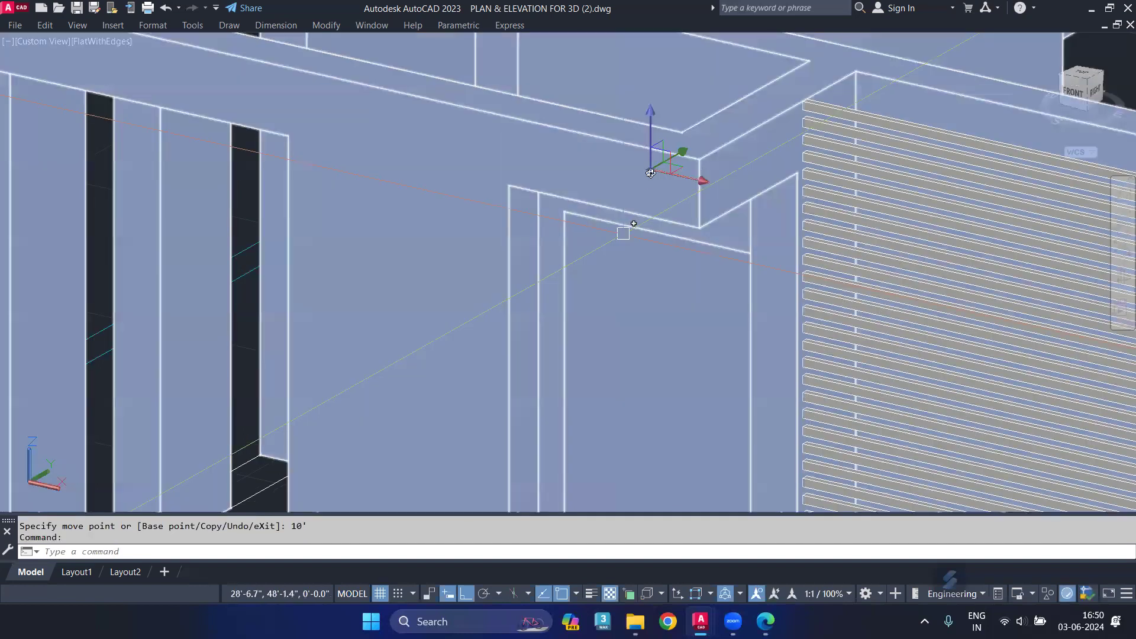
scroll(623, 233, down, 5)
middle_drag(623, 234, 635, 287)
scroll(635, 287, up, 4)
key(Escape)
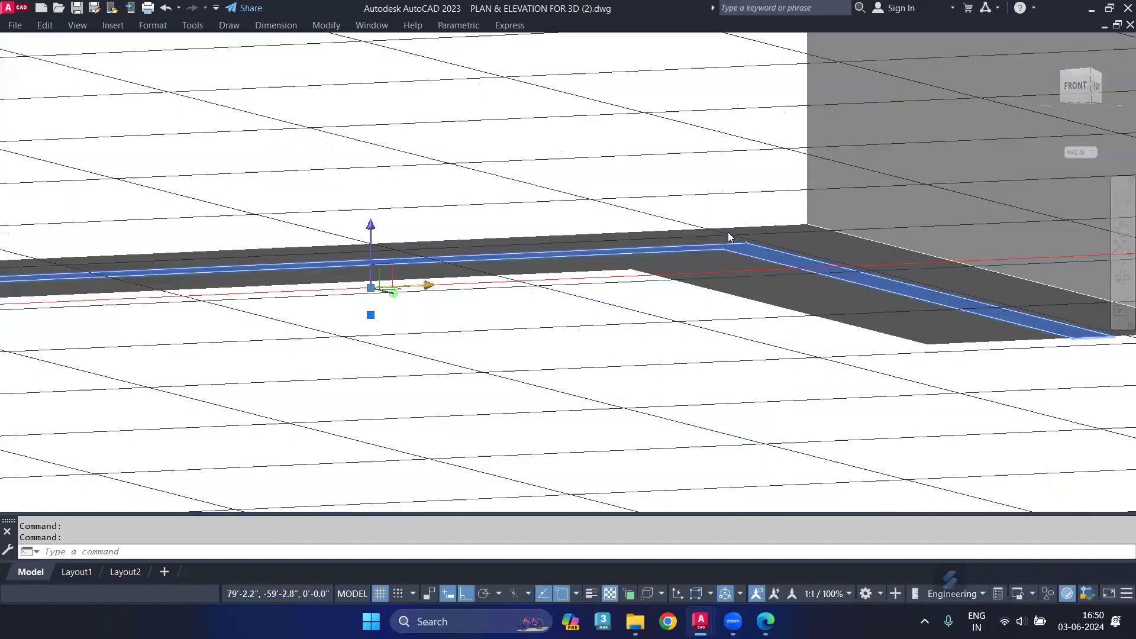
Lower the raised strip by 3, then orbit to front and oblique views to check it.
click(388, 279)
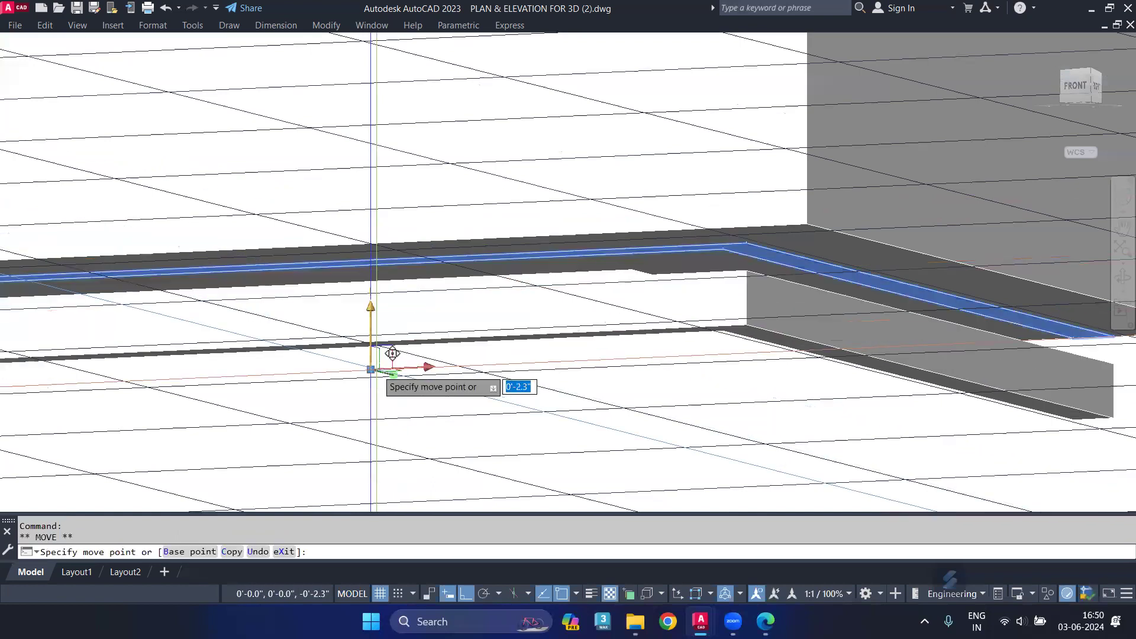
text(3)
key(Return)
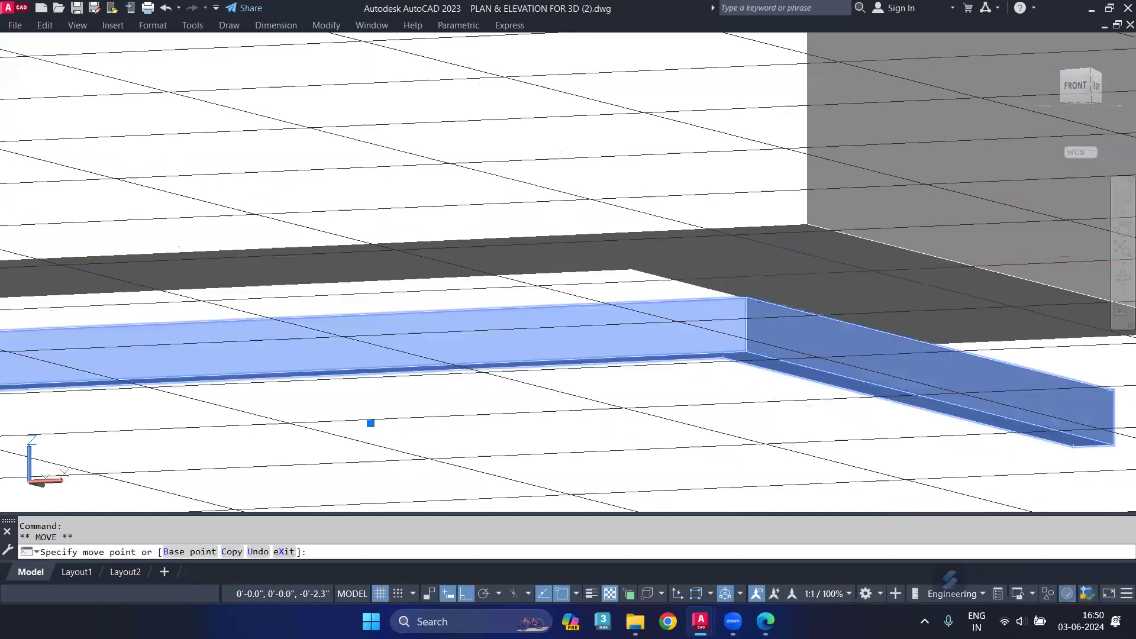
key(Escape)
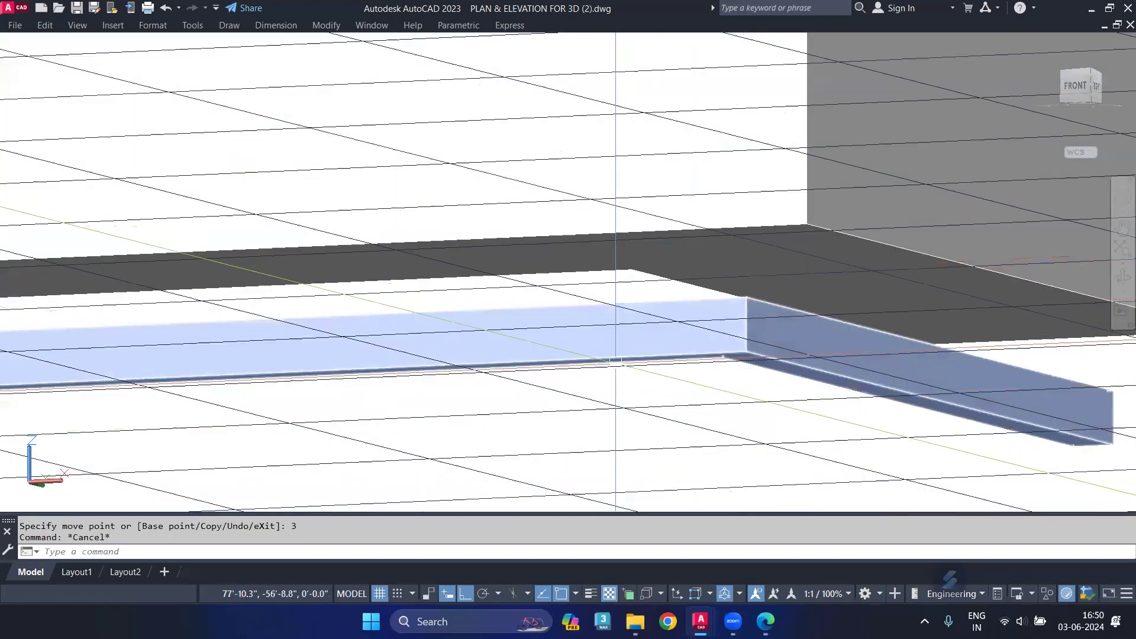
shift+middle_drag(698, 368, 673, 337)
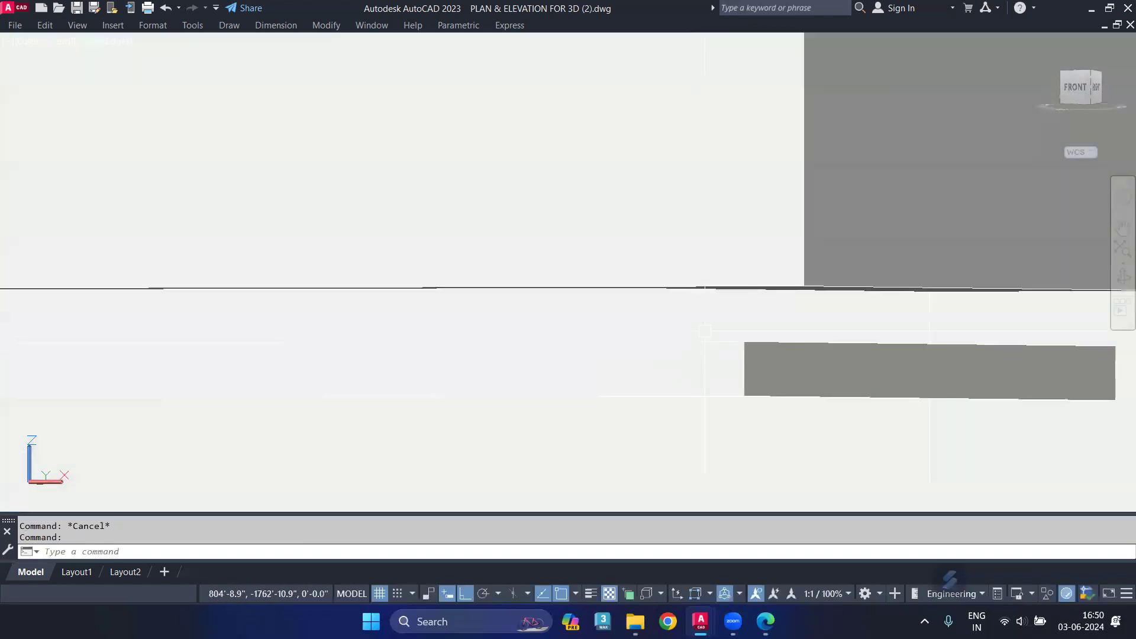
drag(673, 337, 730, 332)
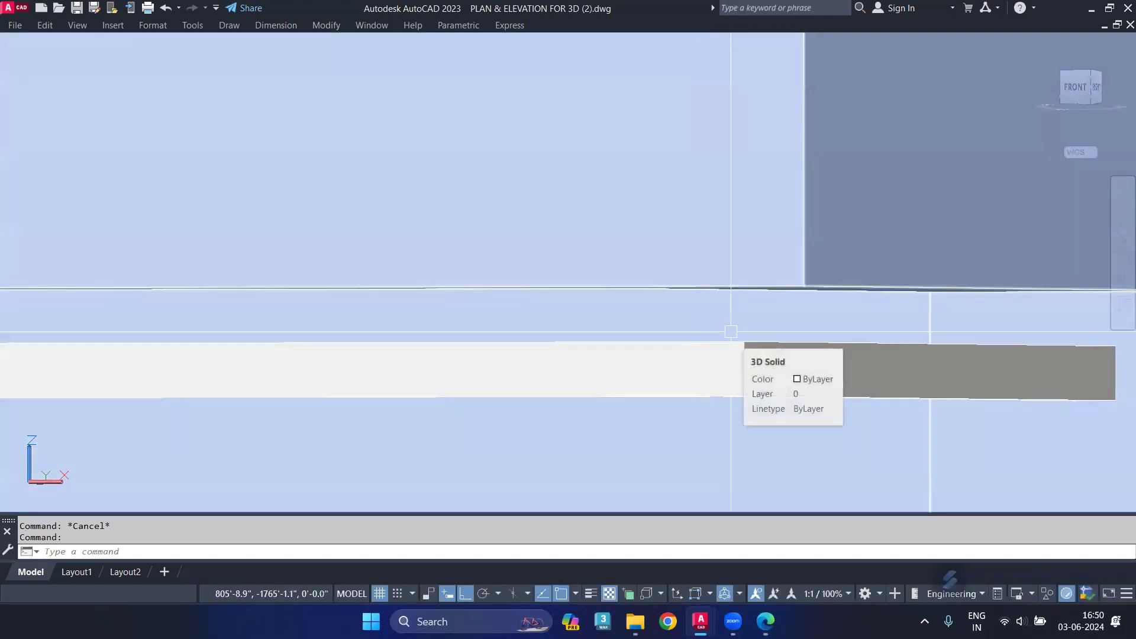
shift+middle_drag(731, 332, 652, 387)
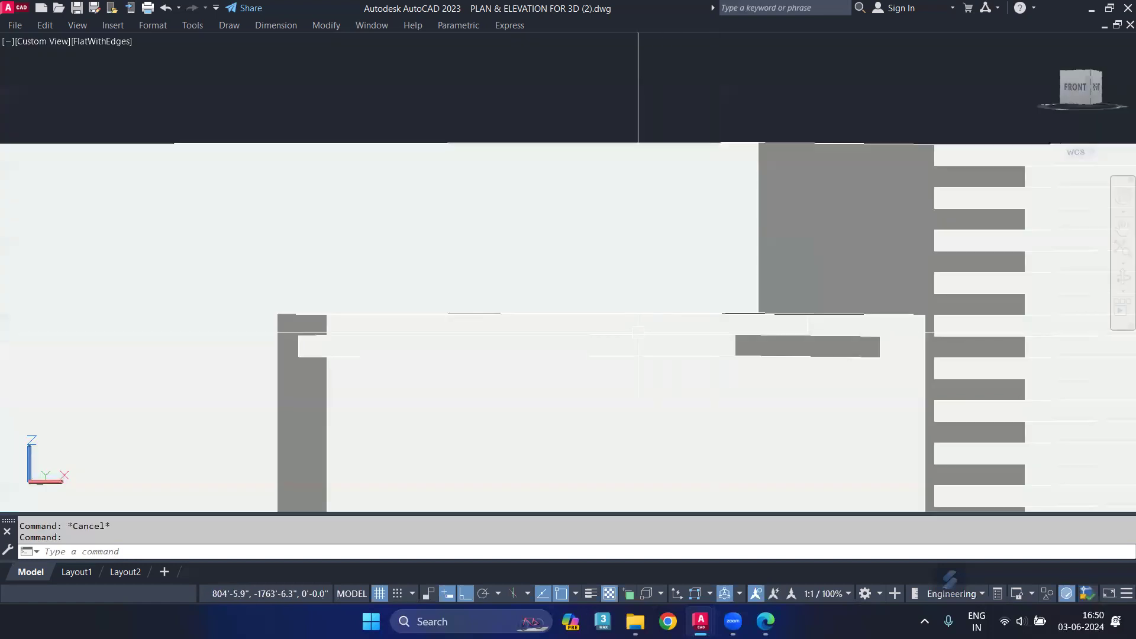
scroll(652, 387, up, 5)
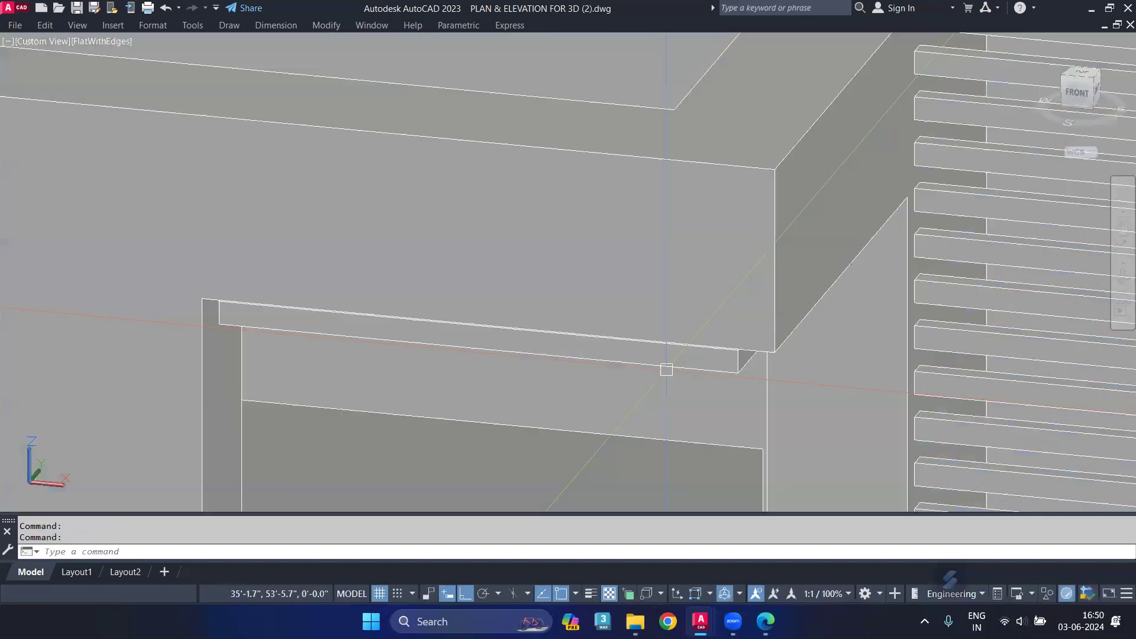
click(649, 361)
click(540, 222)
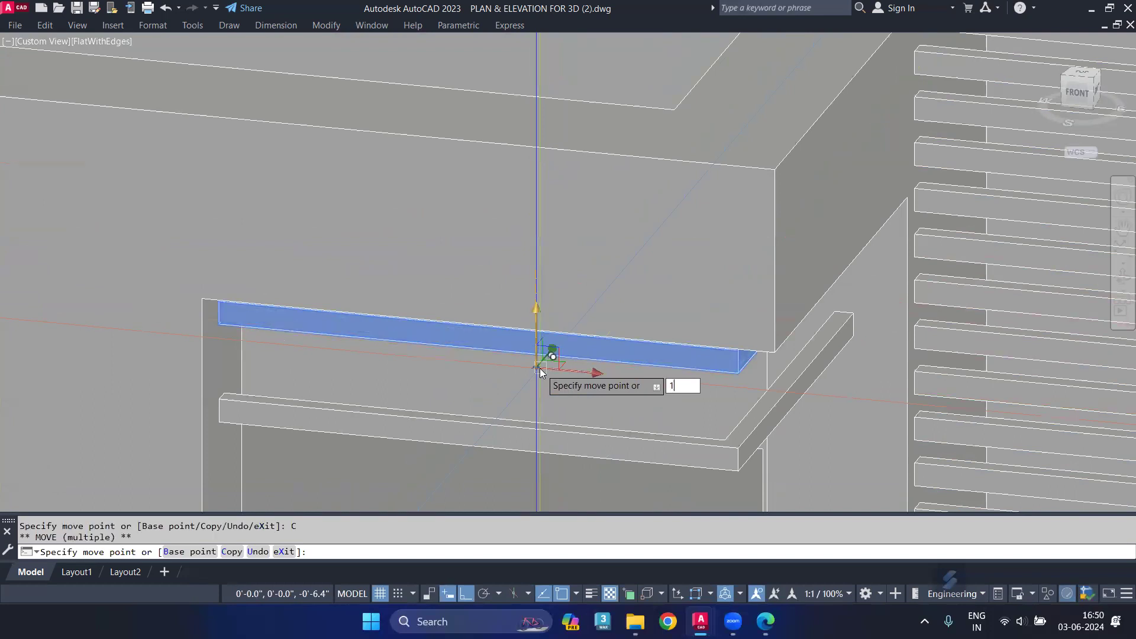
key(Escape)
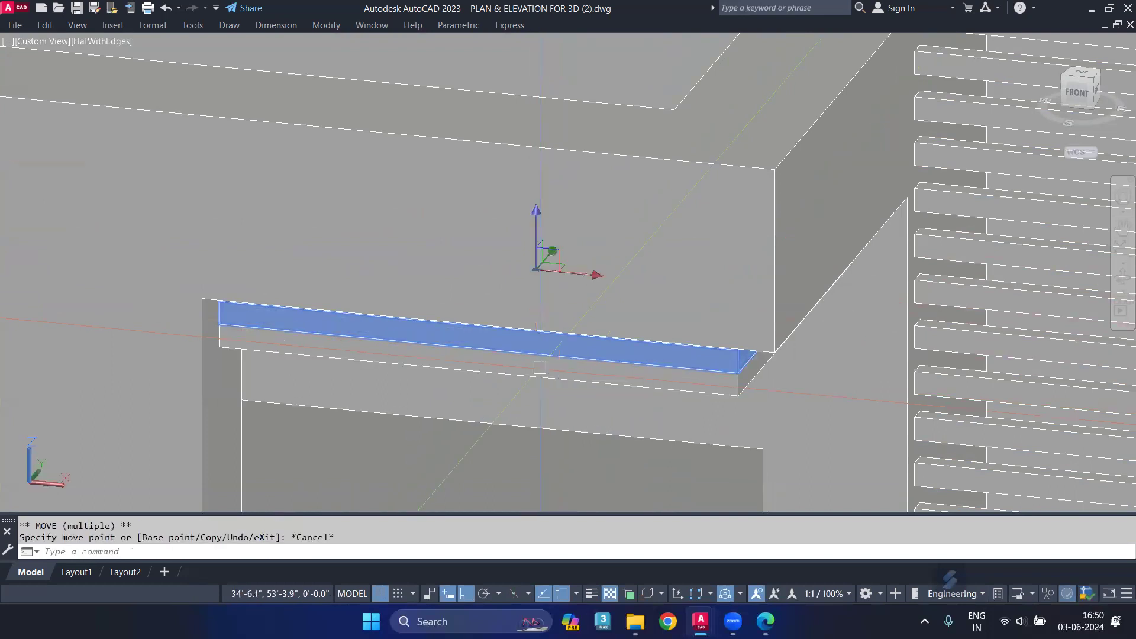
scroll(675, 355, up, 2)
key(Escape)
click(681, 353)
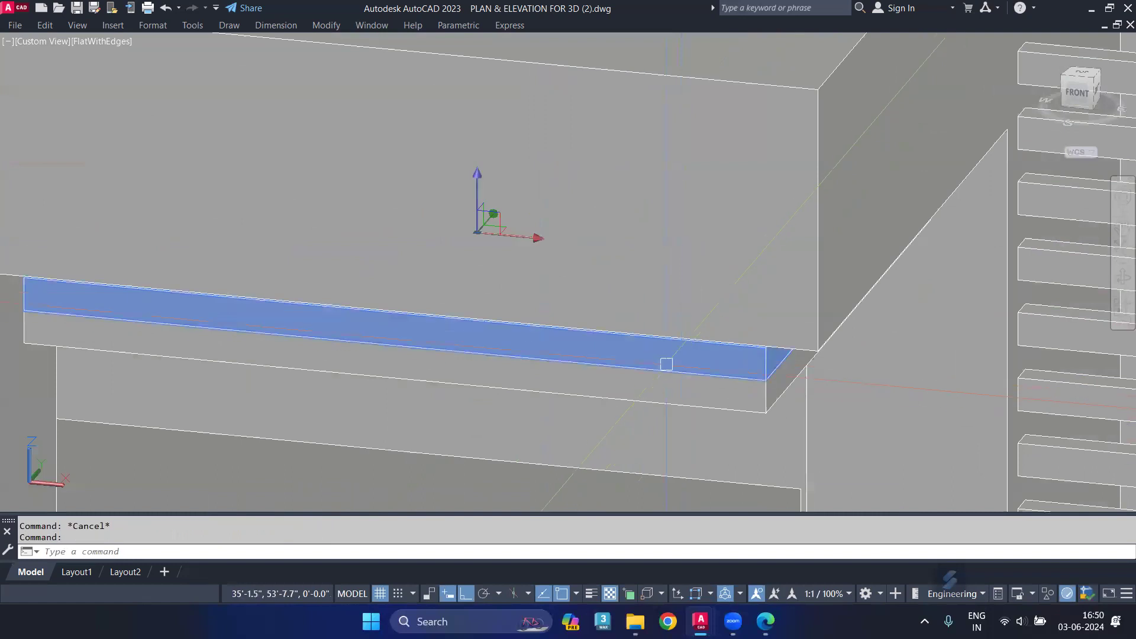
text(c)
key(Return)
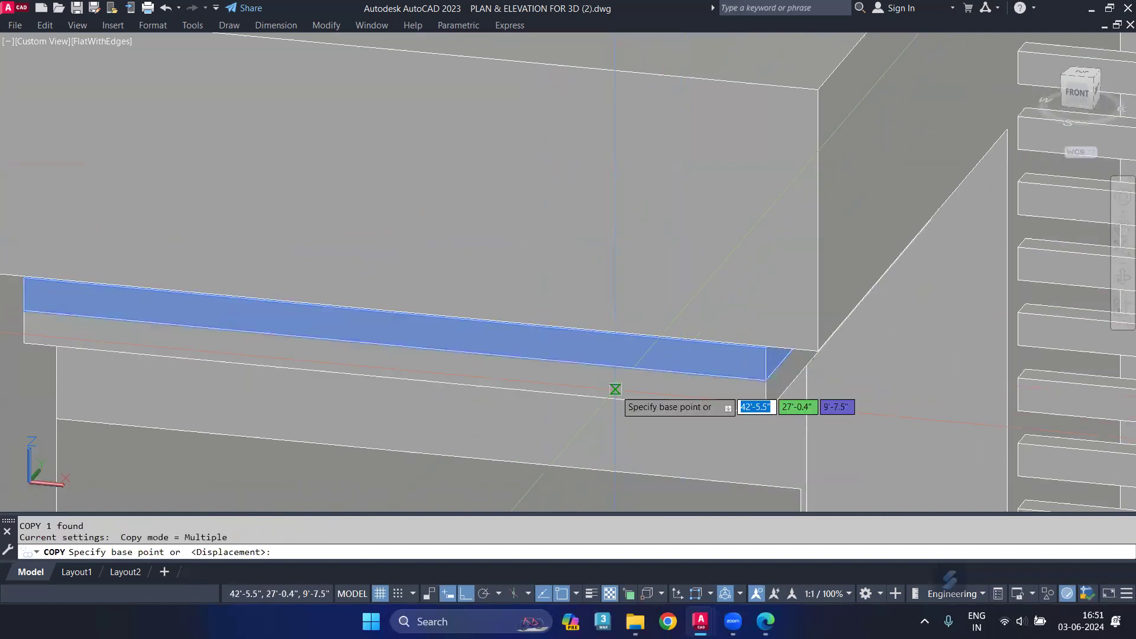
scroll(760, 377, up, 2)
click(775, 379)
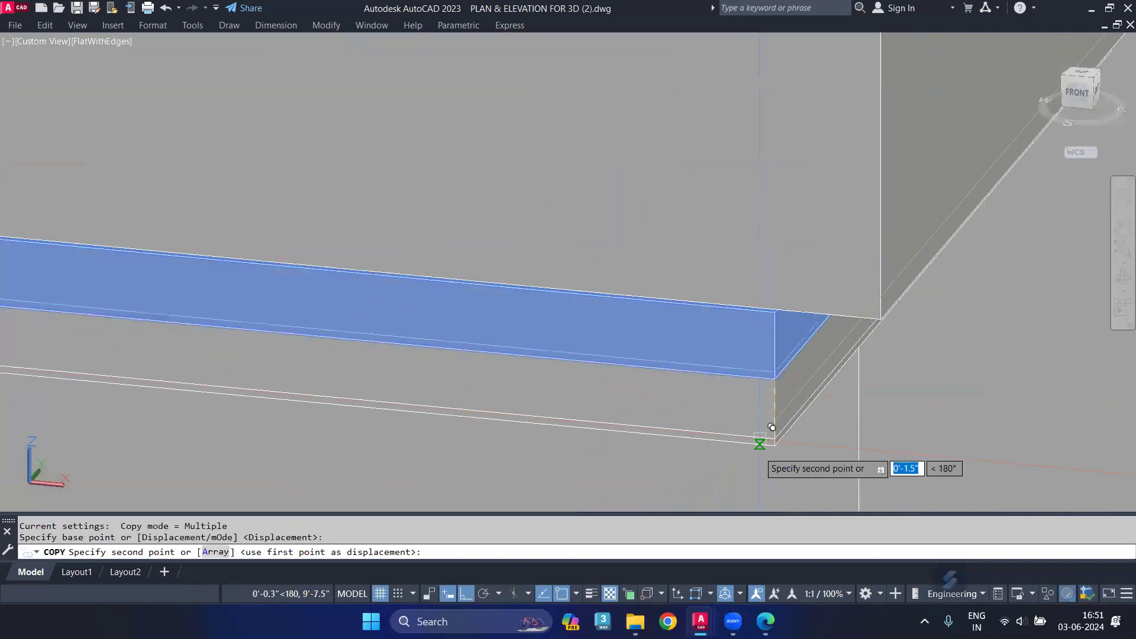
key(Return)
text(9)
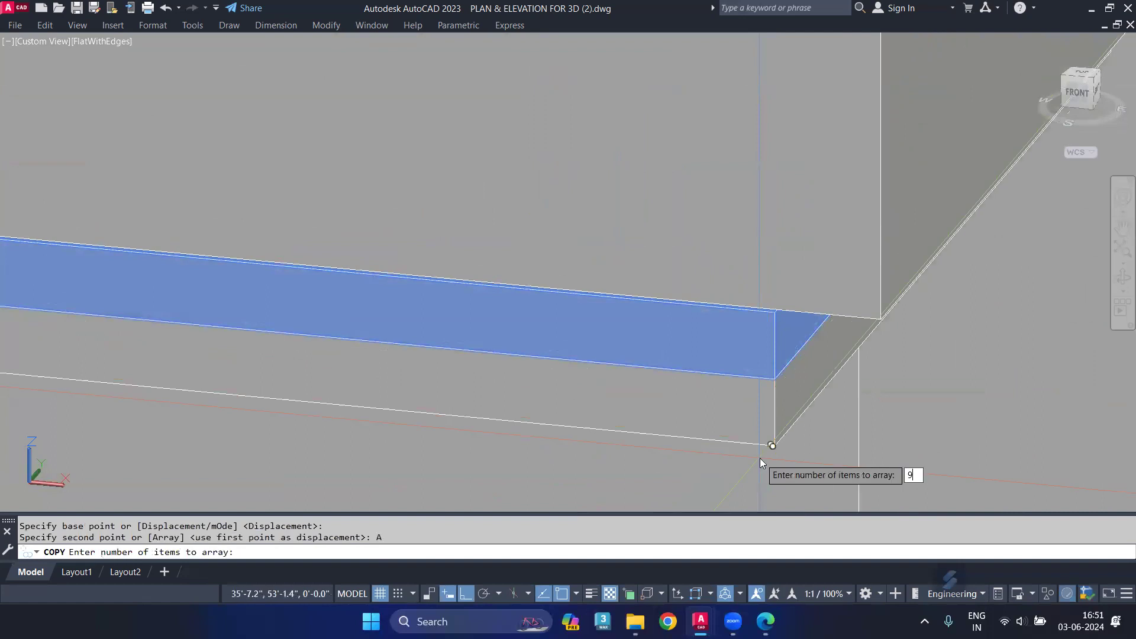
key(Return)
mouse_move(760, 458)
middle_down()
mouse_move(742, 427)
mouse_move(746, 297)
middle_up()
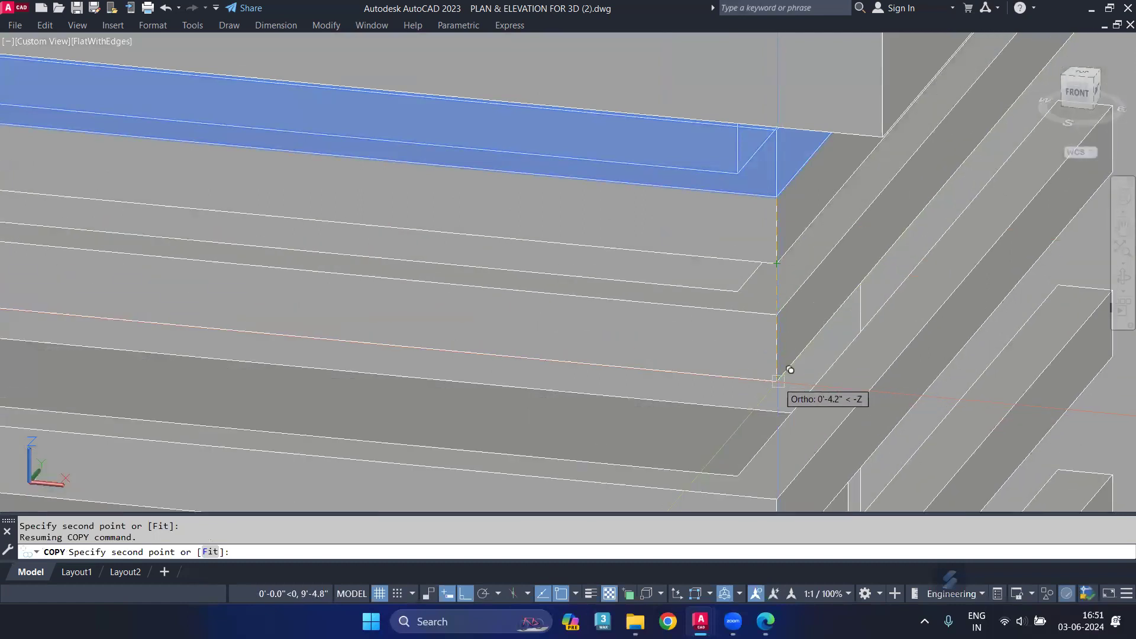
text(3.5)
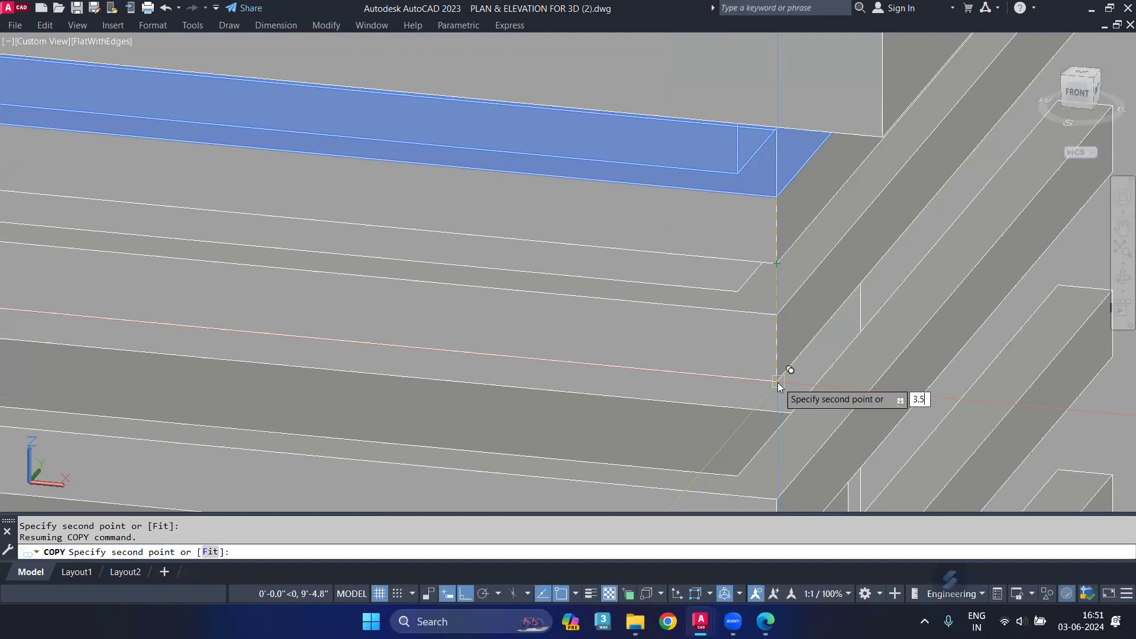
key(Return)
key(Escape)
mouse_move(769, 414)
middle_down()
mouse_move(728, 275)
mouse_move(685, 246)
mouse_move(629, 262)
mouse_move(617, 248)
middle_up()
scroll(728, 274, up, 2)
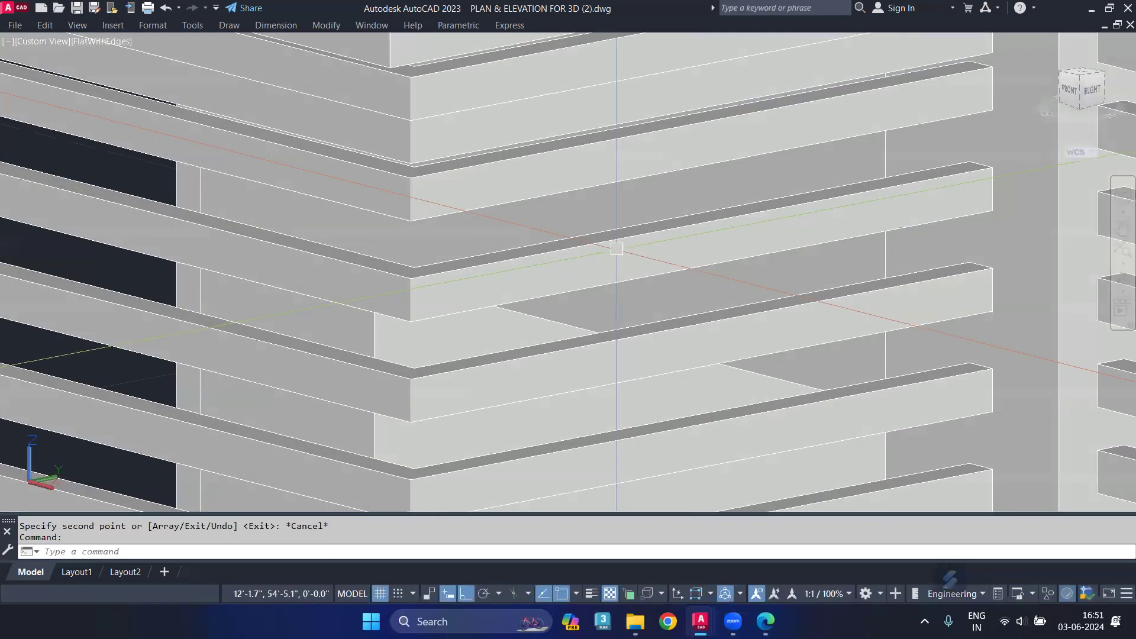
key(ctrl+z)
key(ctrl+z)
key(ctrl+z)
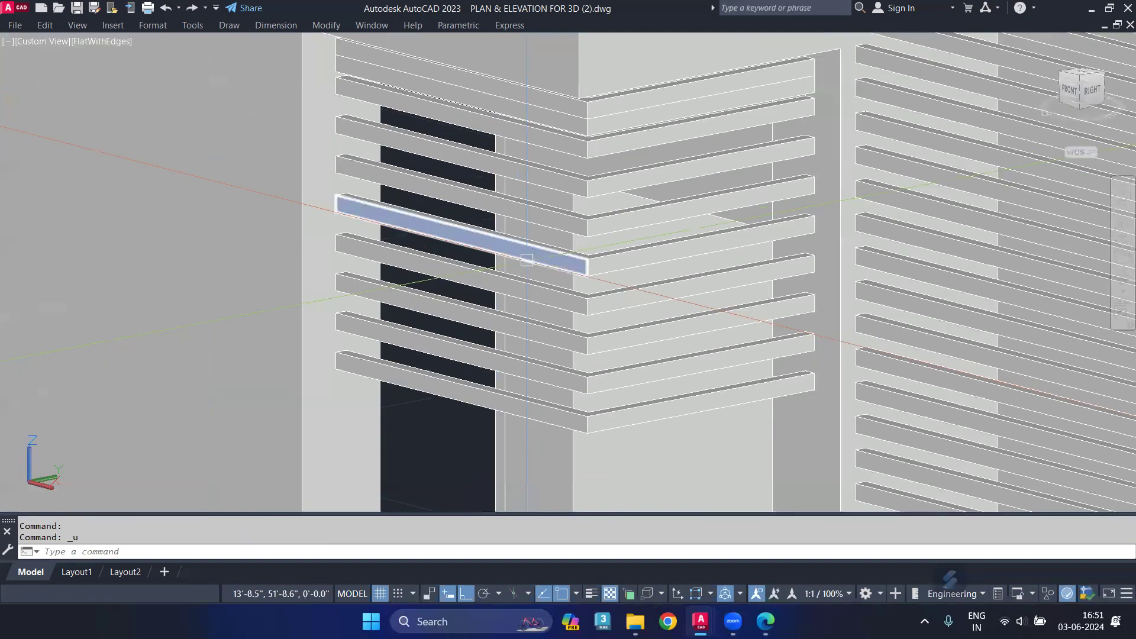
key(ctrl+z)
key(ctrl+z)
key(ctrl+z)
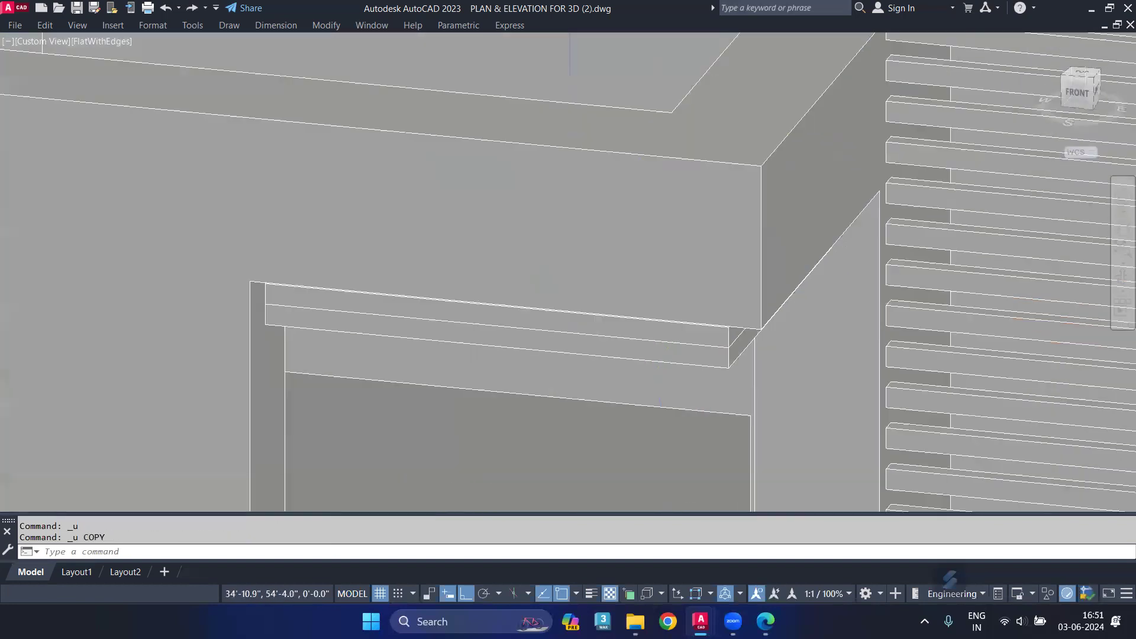
Copy the beam as an array of 9 louver strips down the opening from its corner.
scroll(630, 350, up, 5)
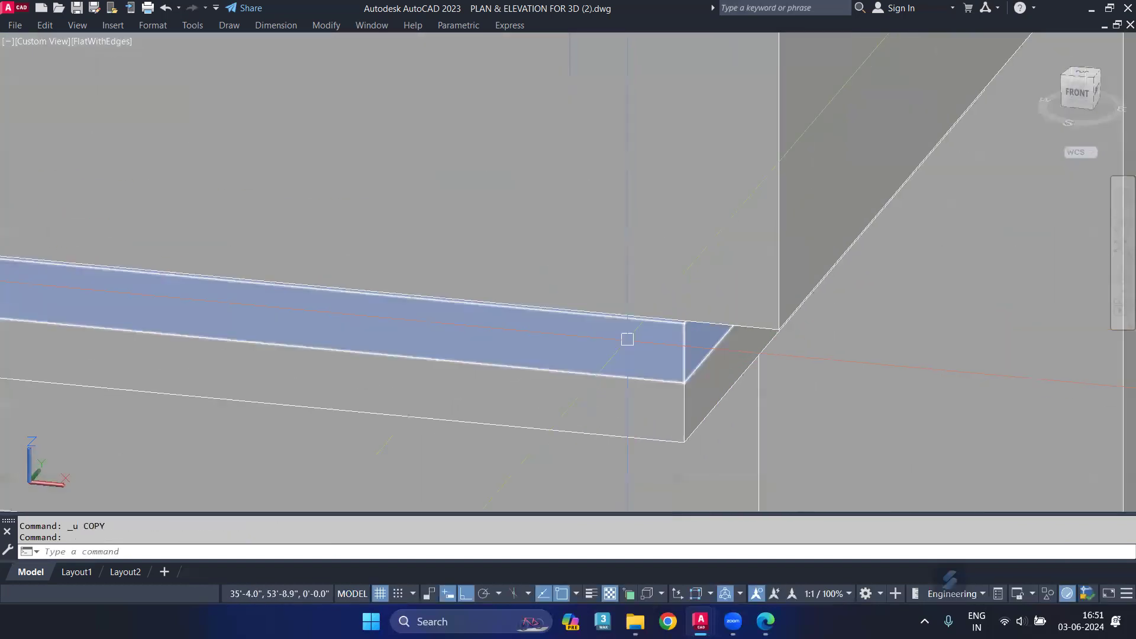
click(626, 335)
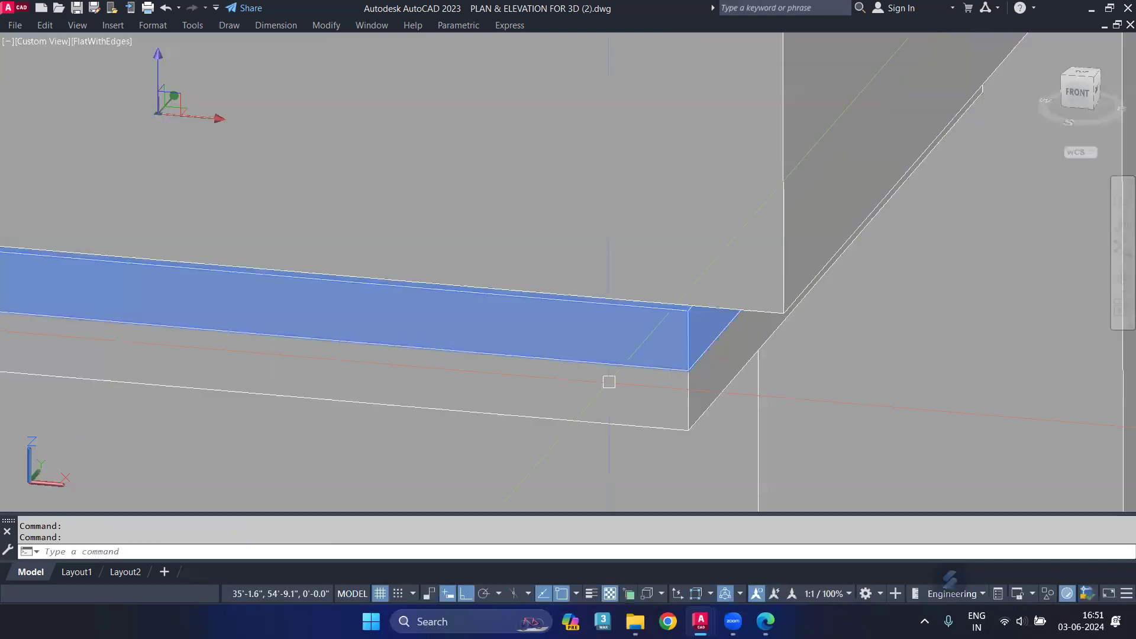
shift+middle_drag(589, 396, 580, 340)
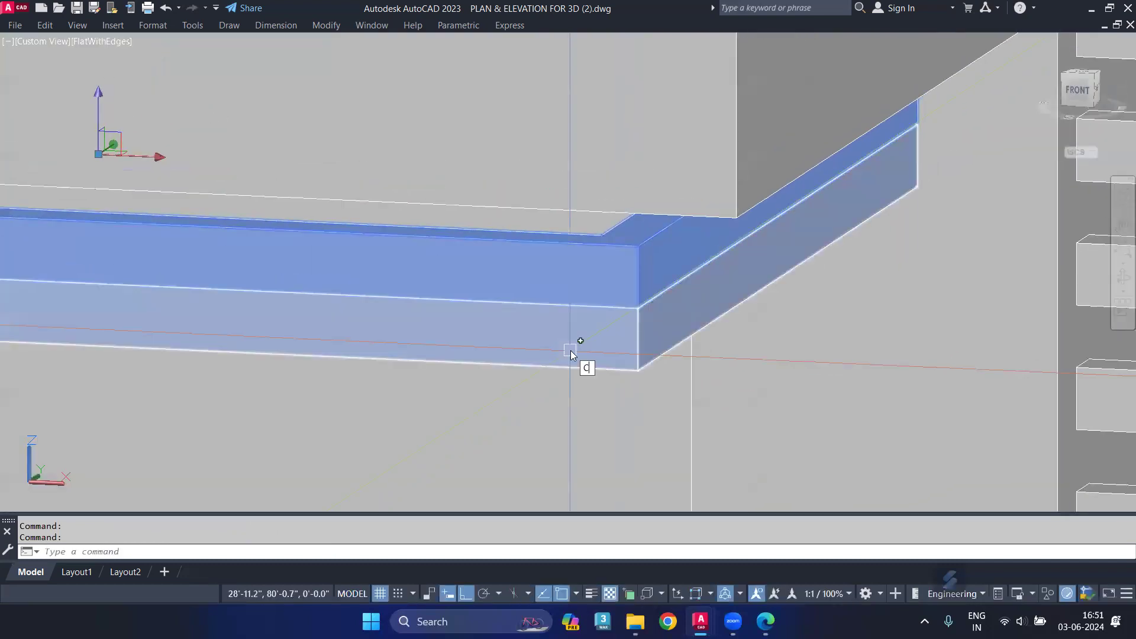
text(o)
key(Return)
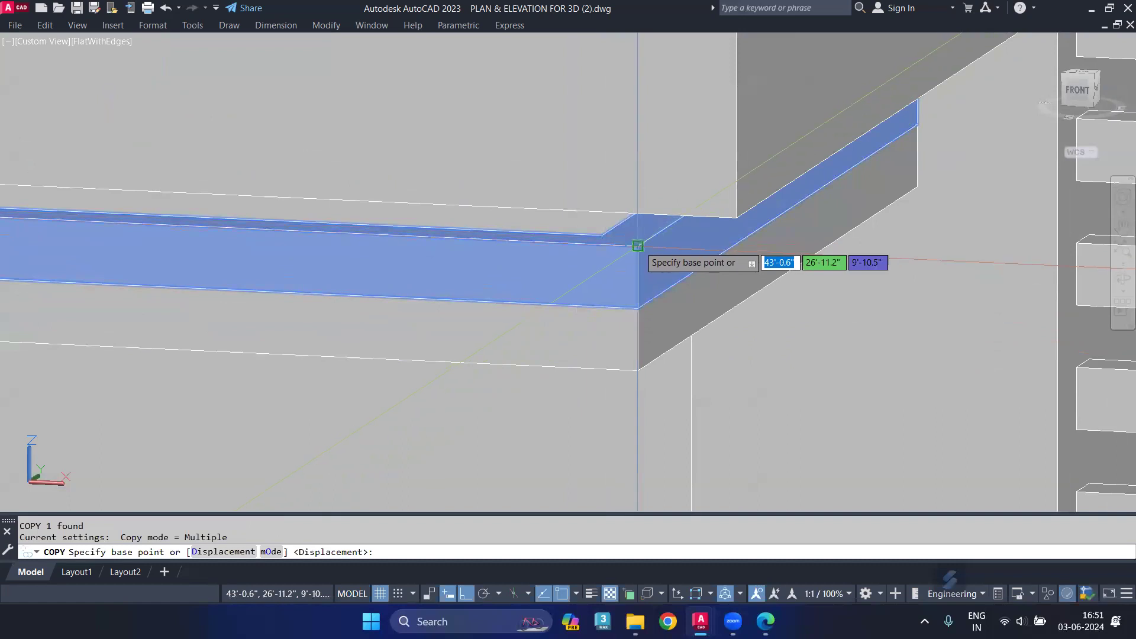
click(638, 245)
key(Return)
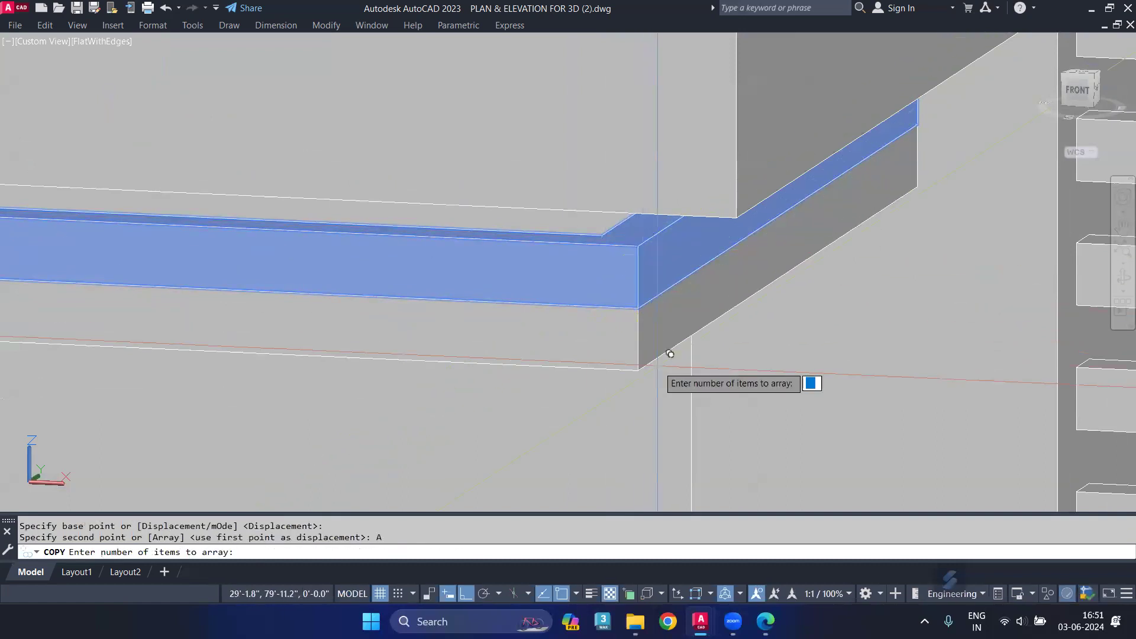
text(9)
key(Return)
scroll(648, 346, up, 3)
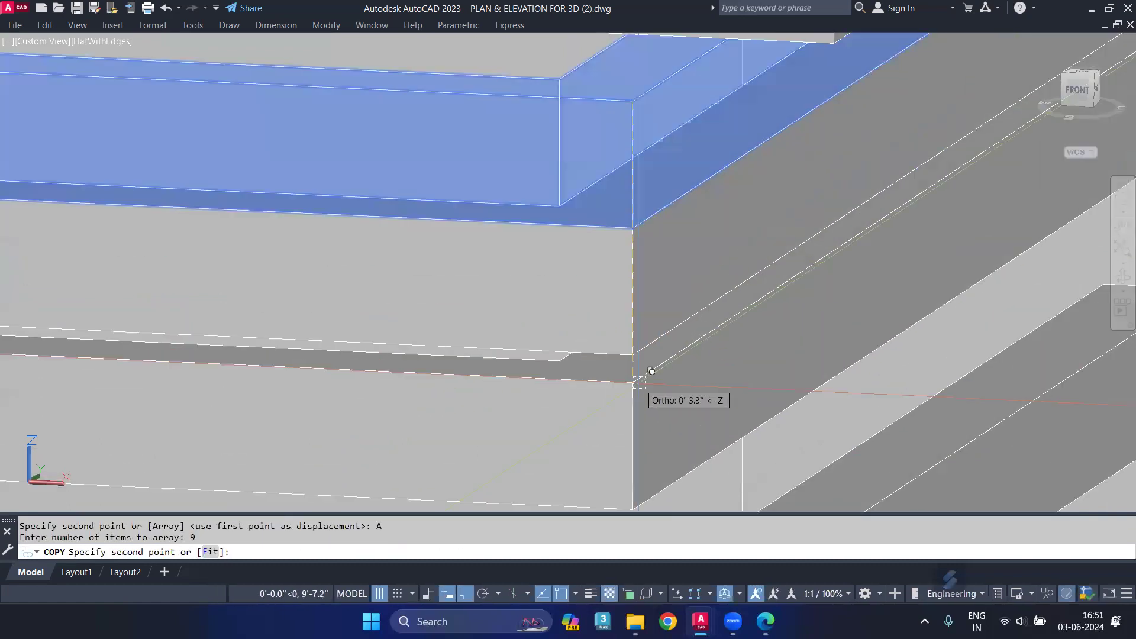
click(645, 343)
key(Return)
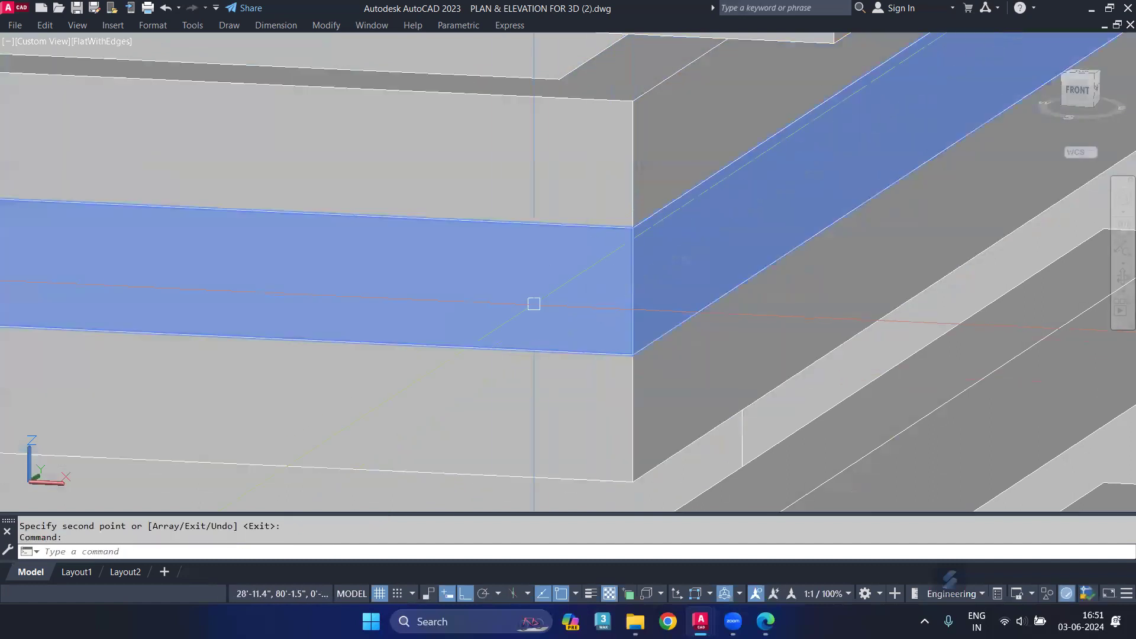
Delete the stray beam copy and orbit around the building.
click(485, 305)
key(Delete)
scroll(500, 302, down, 3)
scroll(713, 296, down, 3)
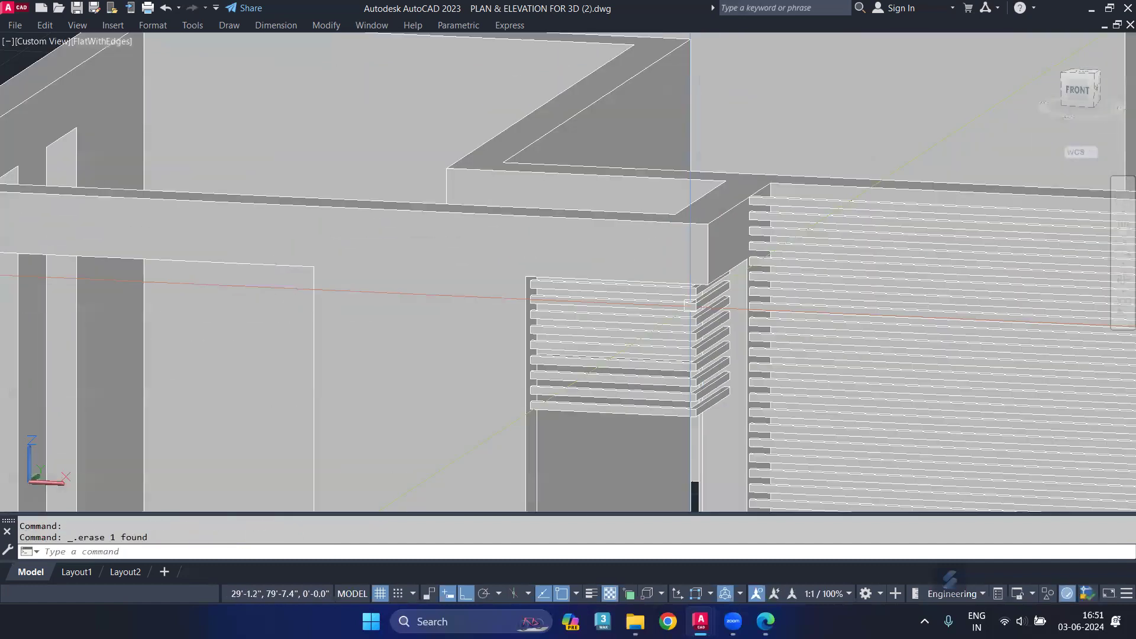
middle_drag(713, 297, 642, 378)
scroll(642, 377, down, 2)
mouse_move(786, 327)
shift+middle_down()
mouse_move(507, 363)
mouse_move(711, 364)
mouse_move(563, 368)
mouse_move(482, 324)
mouse_move(601, 356)
mouse_move(707, 367)
mouse_move(623, 324)
shift+middle_up()
Select the building walls and hide them with HIDEOBJECTS, leaving only the louver strips.
scroll(622, 324, down, 3)
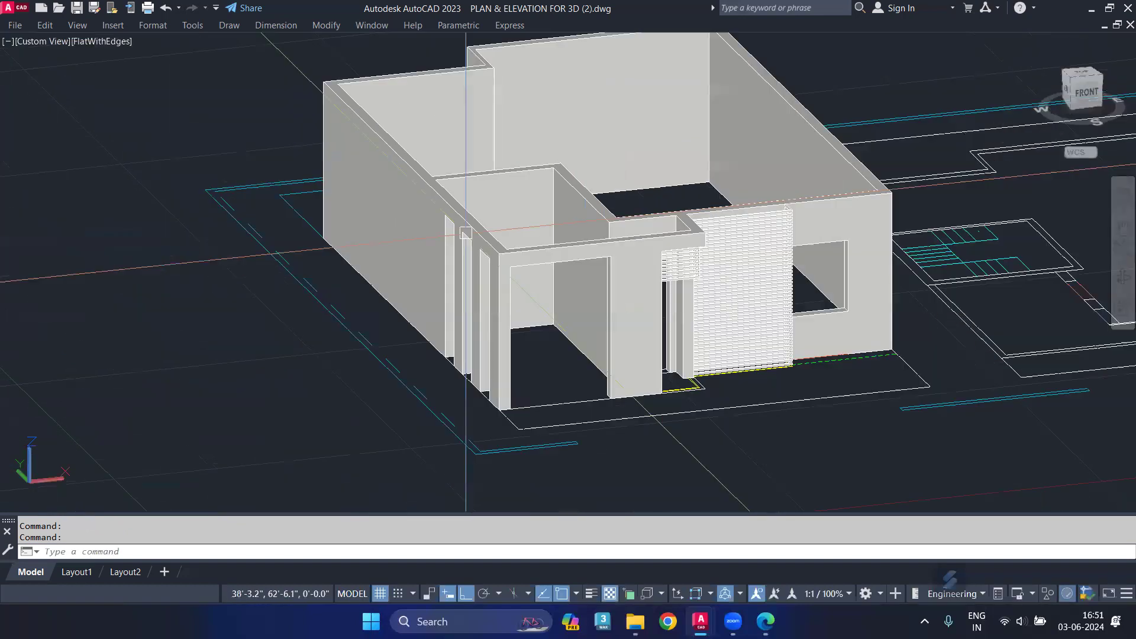
click(609, 192)
text(HIDEOB)
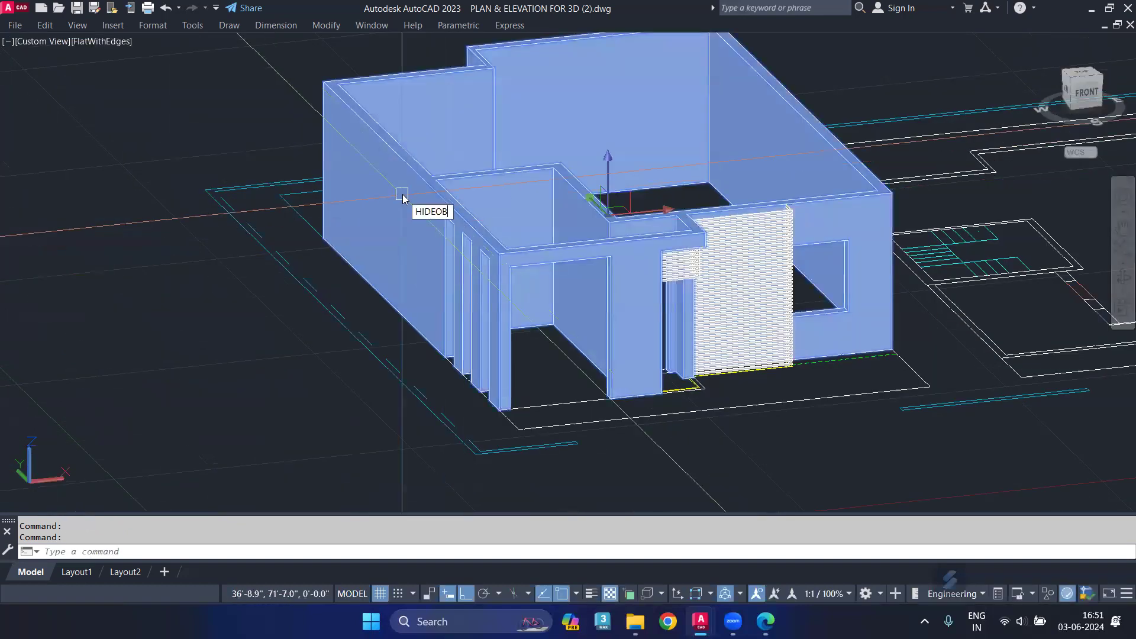
key(Return)
Union the 86 louver strip solids into one solid using a selection window.
mouse_move(402, 193)
shift+middle_down()
mouse_move(433, 221)
mouse_move(406, 241)
shift+middle_up()
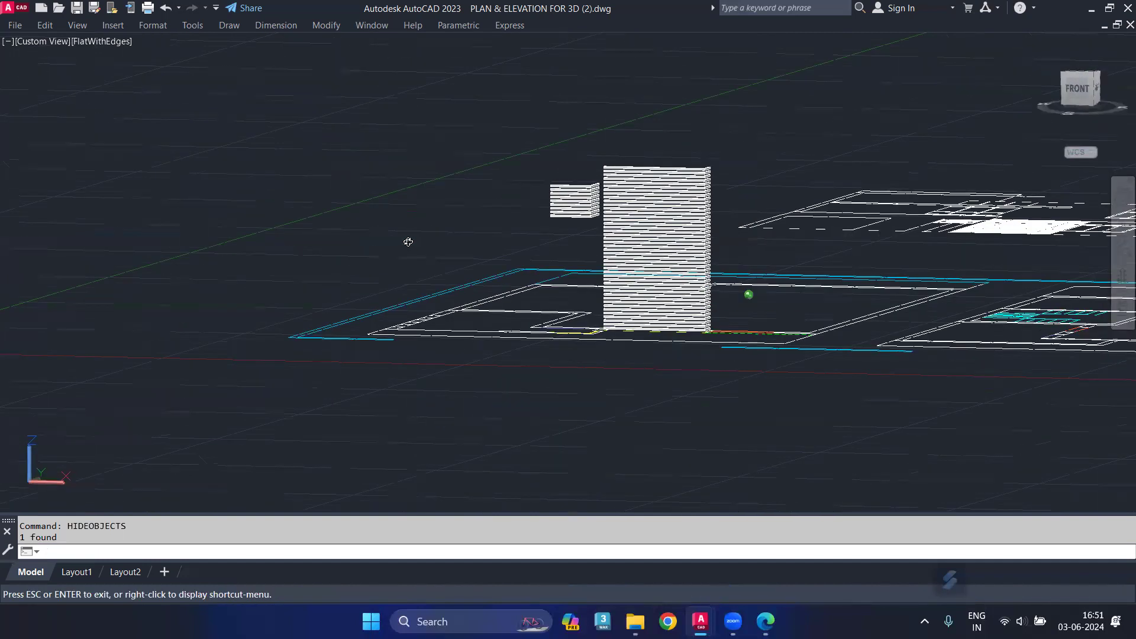
text(UNI)
key(Return)
click(473, 115)
click(738, 372)
key(Return)
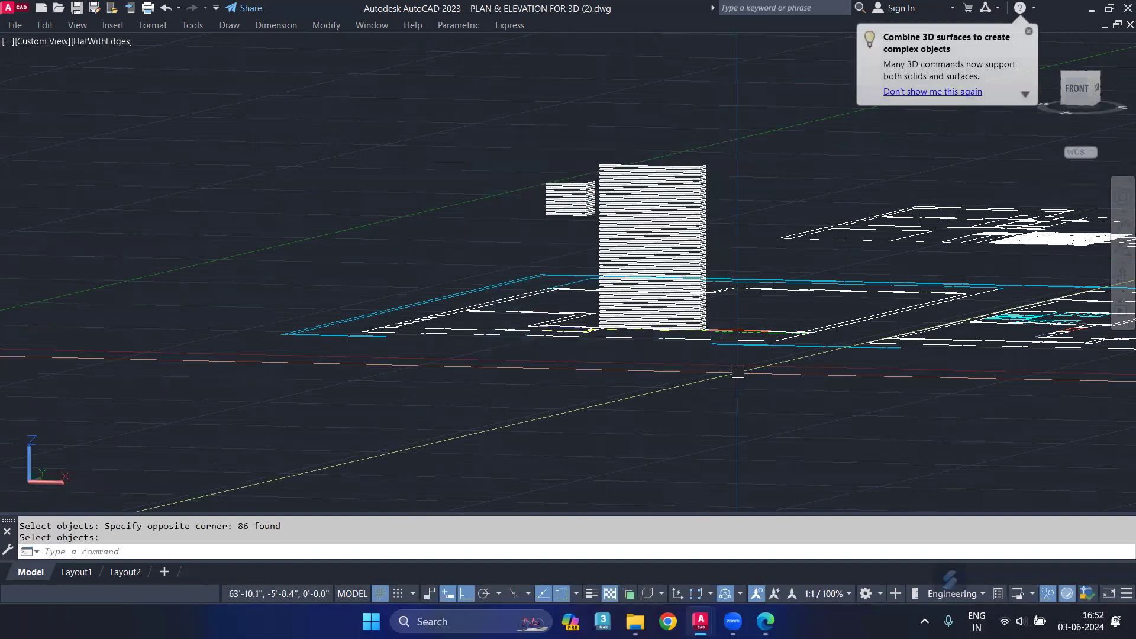
Unhide the walls with UNISOLATEOBJECTS and orbit around the house.
click(608, 247)
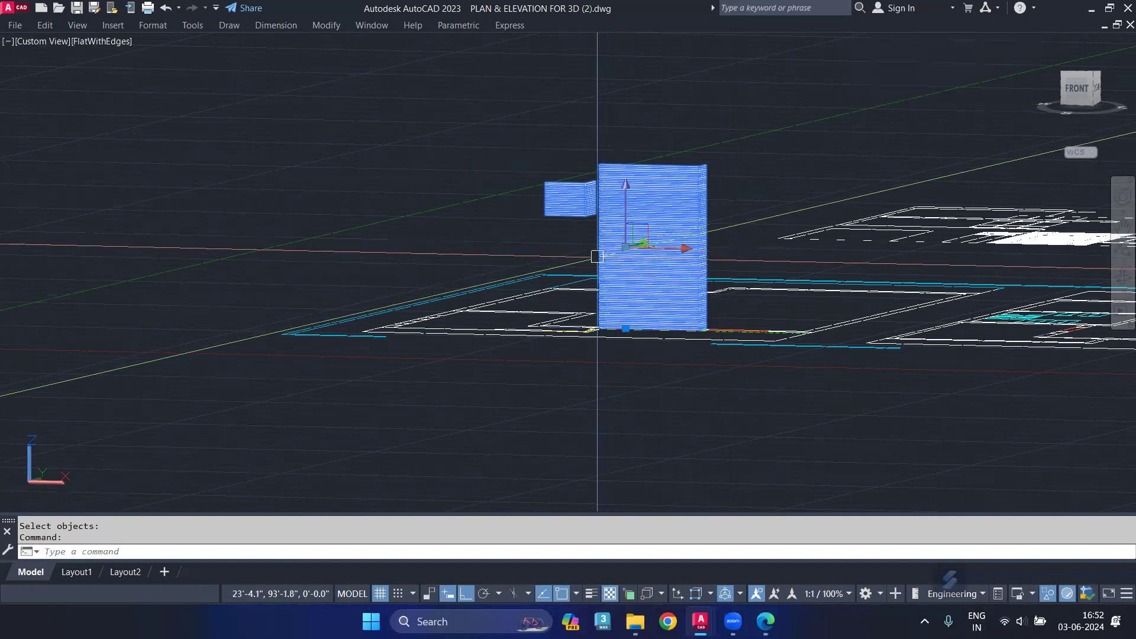
mouse_move(653, 246)
text(UNJH)
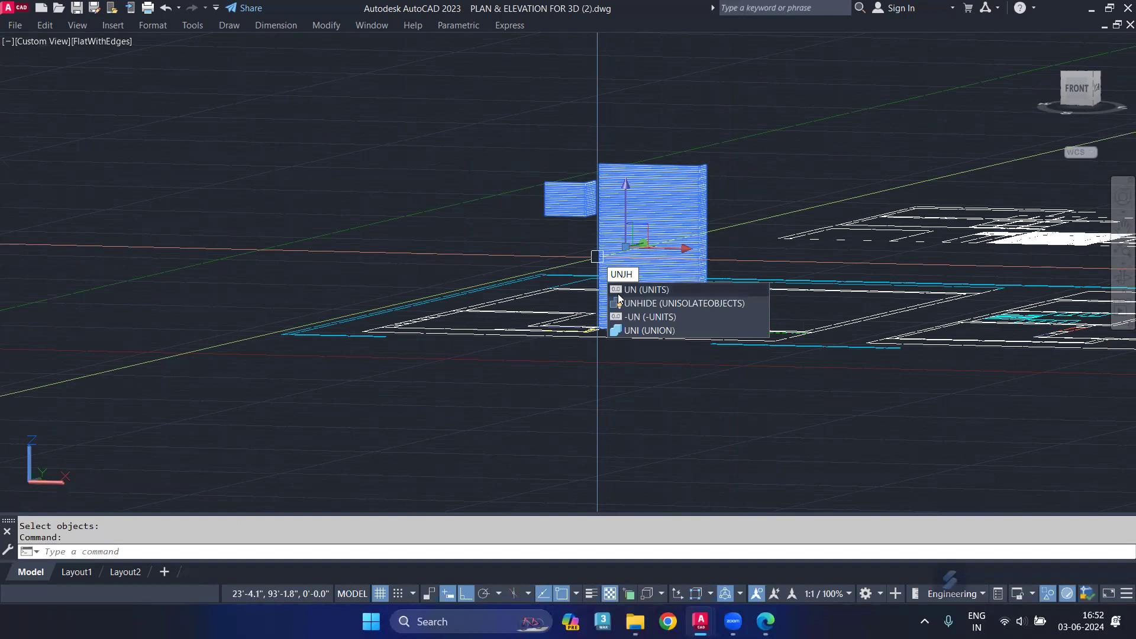
click(619, 302)
key(Escape)
mouse_move(379, 285)
shift+middle_down()
mouse_move(496, 219)
mouse_move(249, 228)
mouse_move(108, 208)
shift+middle_up()
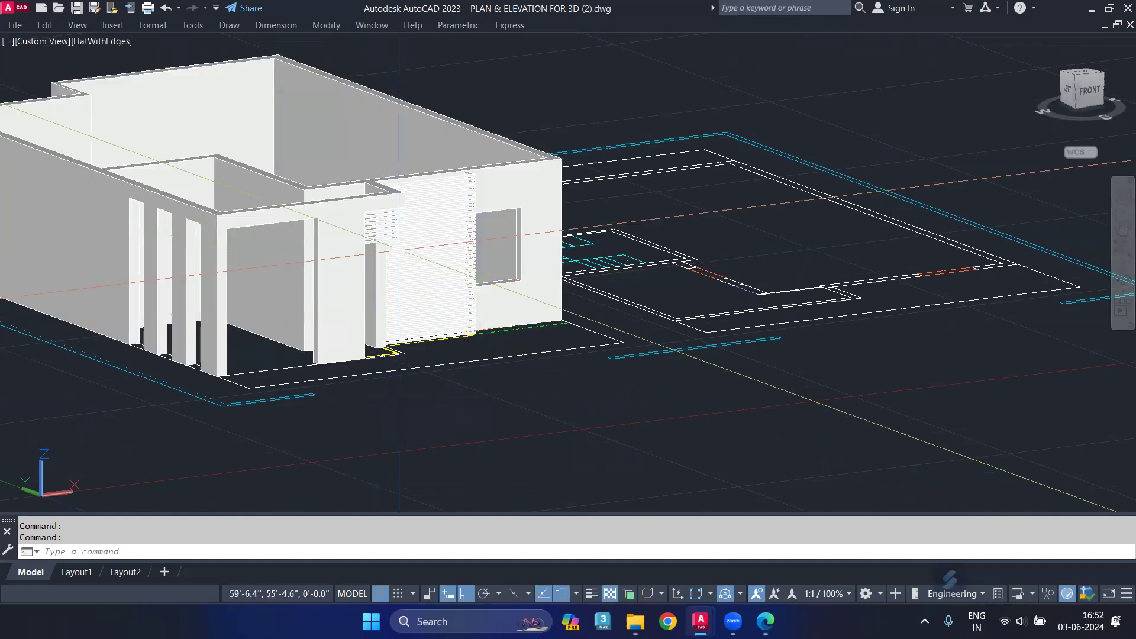
Pan the view to the front walls, dismissing an accidental Block definition dialog.
middle_drag(386, 237, 391, 239)
click(521, 284)
scroll(532, 293, up, 3)
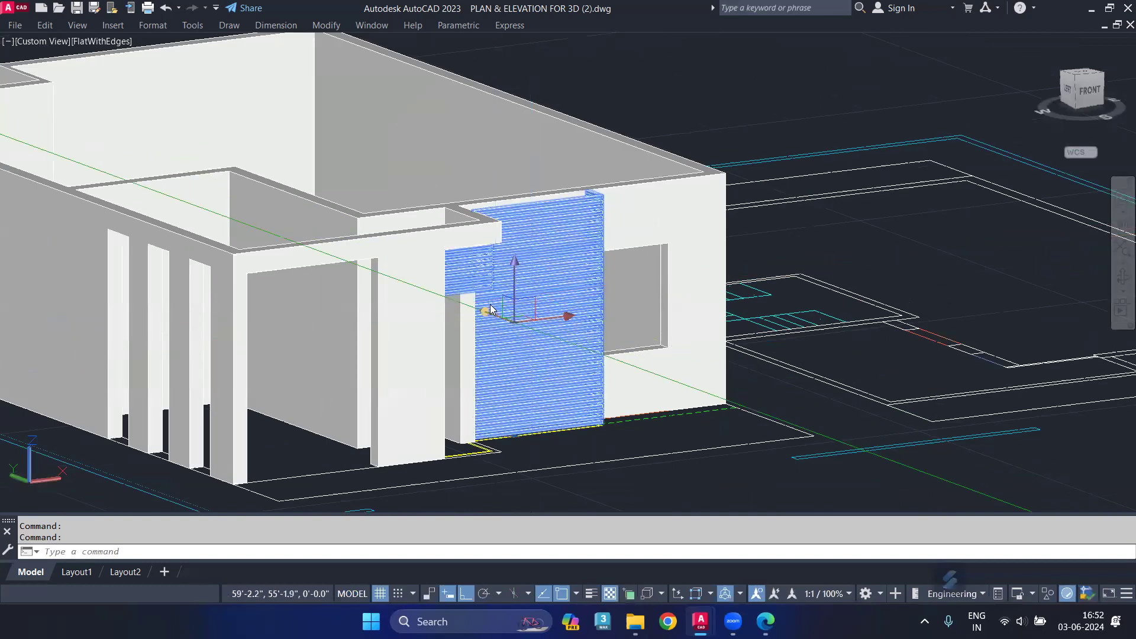
key(Escape)
mouse_move(316, 285)
middle_down()
mouse_move(377, 315)
mouse_move(249, 313)
middle_up()
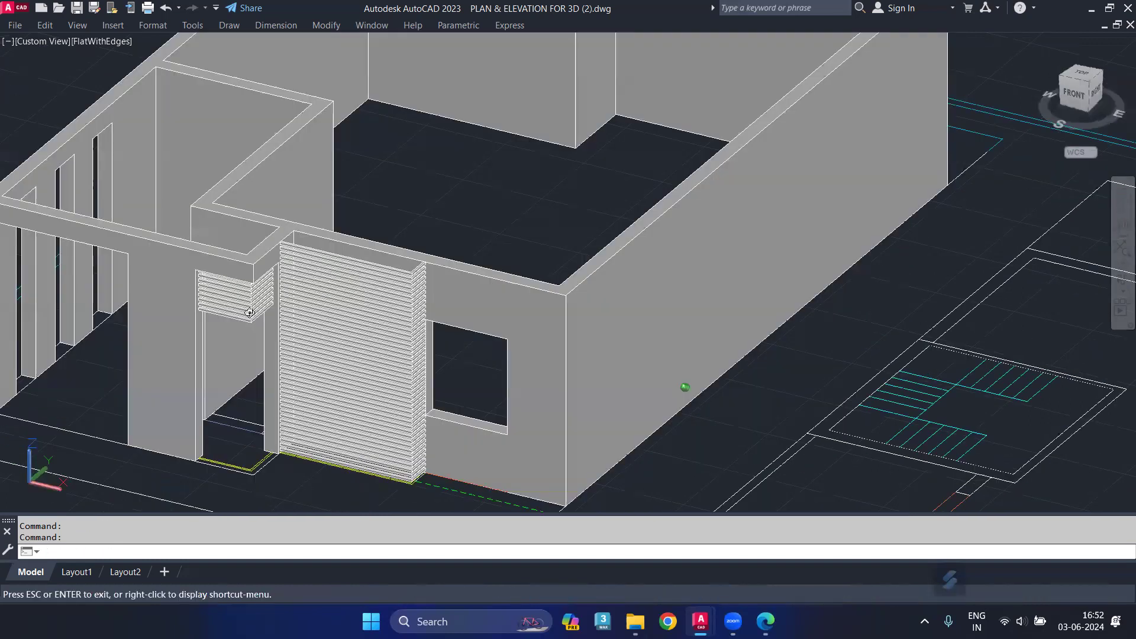
middle_drag(177, 192, 311, 251)
scroll(310, 251, up, 2)
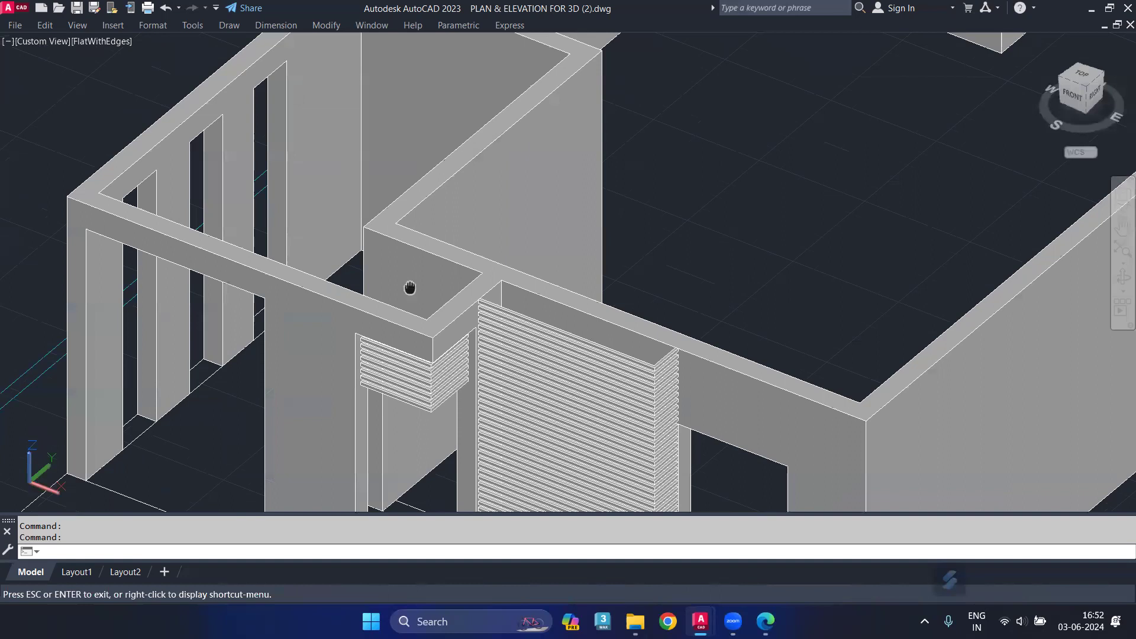
scroll(414, 293, up, 3)
key(Escape)
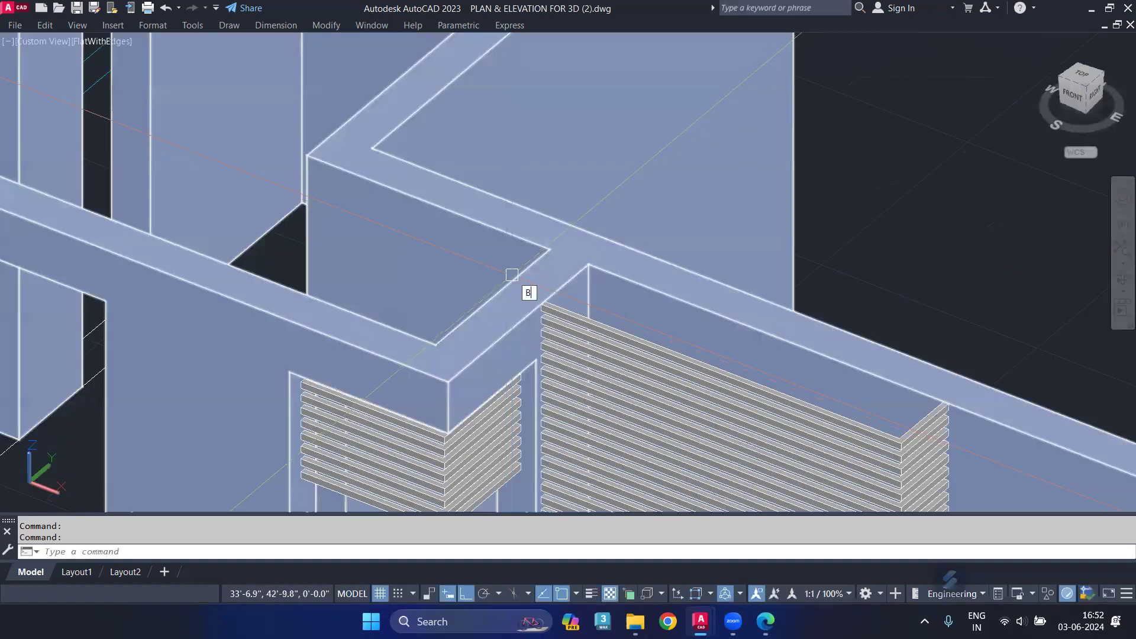
text(B)
key(Return)
click(780, 166)
Draw a 2'-high box beam from the wall corner along the front wall top.
text(BO)
key(Return)
scroll(586, 272, up, 1)
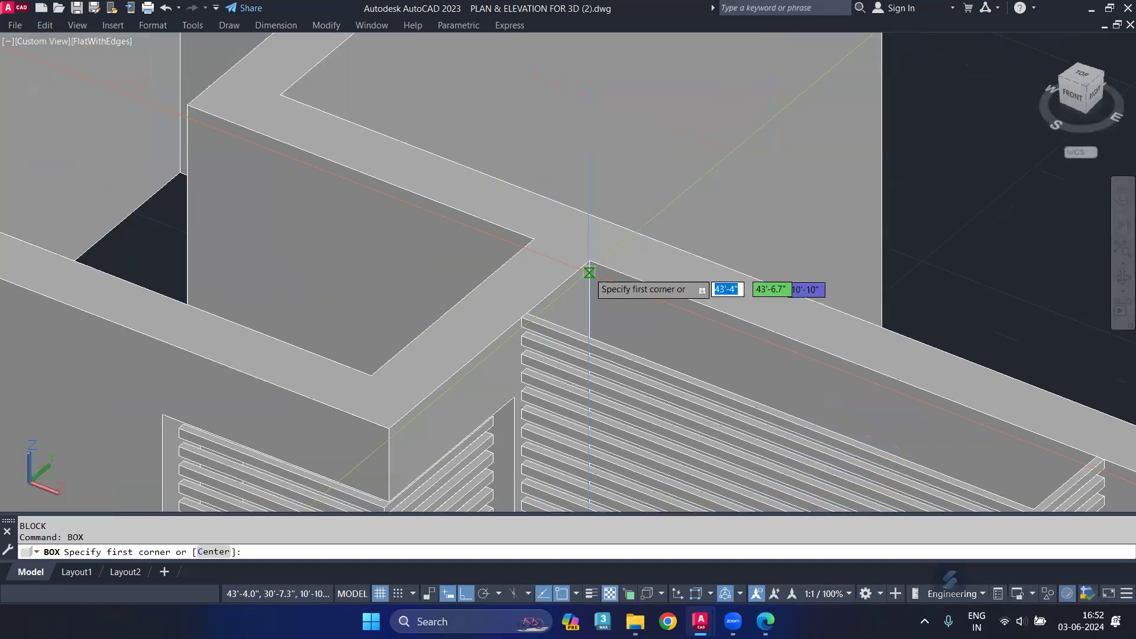
click(590, 263)
click(371, 374)
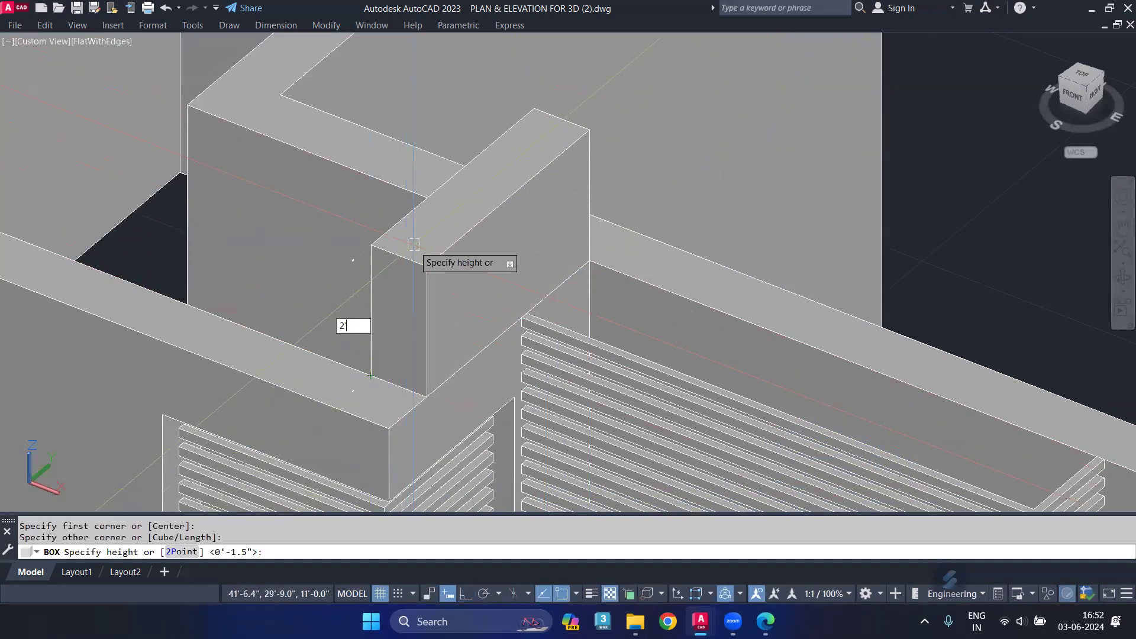
text(')
key(Return)
scroll(358, 236, down, 2)
shift+middle_drag(404, 265, 307, 288)
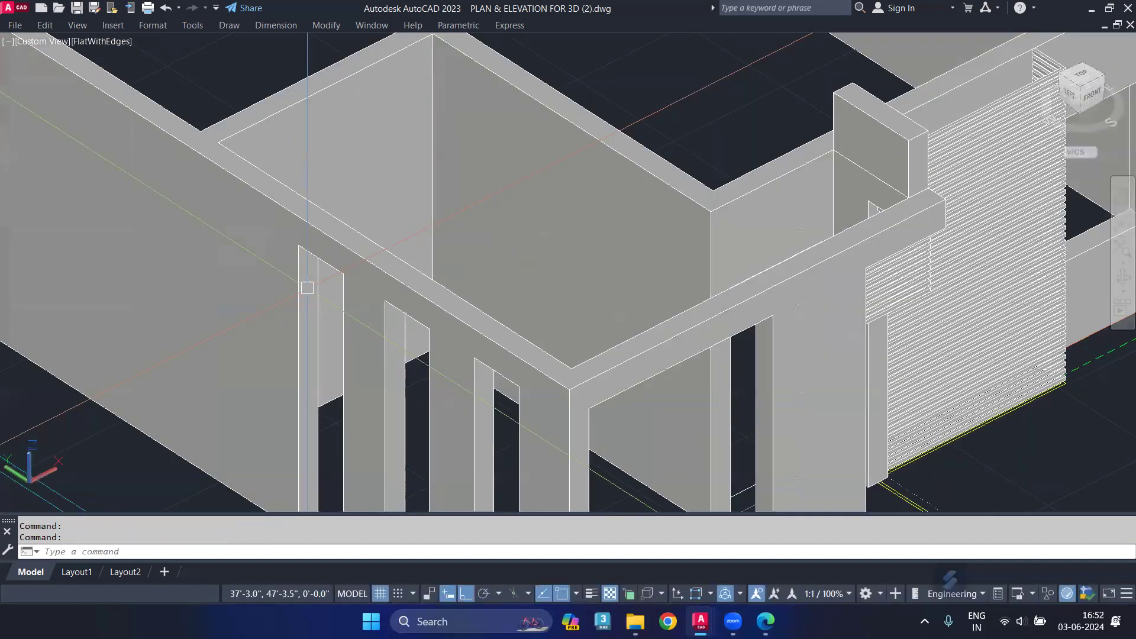
scroll(307, 288, up, 3)
Draw a second box beam along the wall top at the default 2' height.
text(box)
key(Return)
click(236, 144)
scroll(342, 226, down, 3)
middle_drag(342, 229, 275, 126)
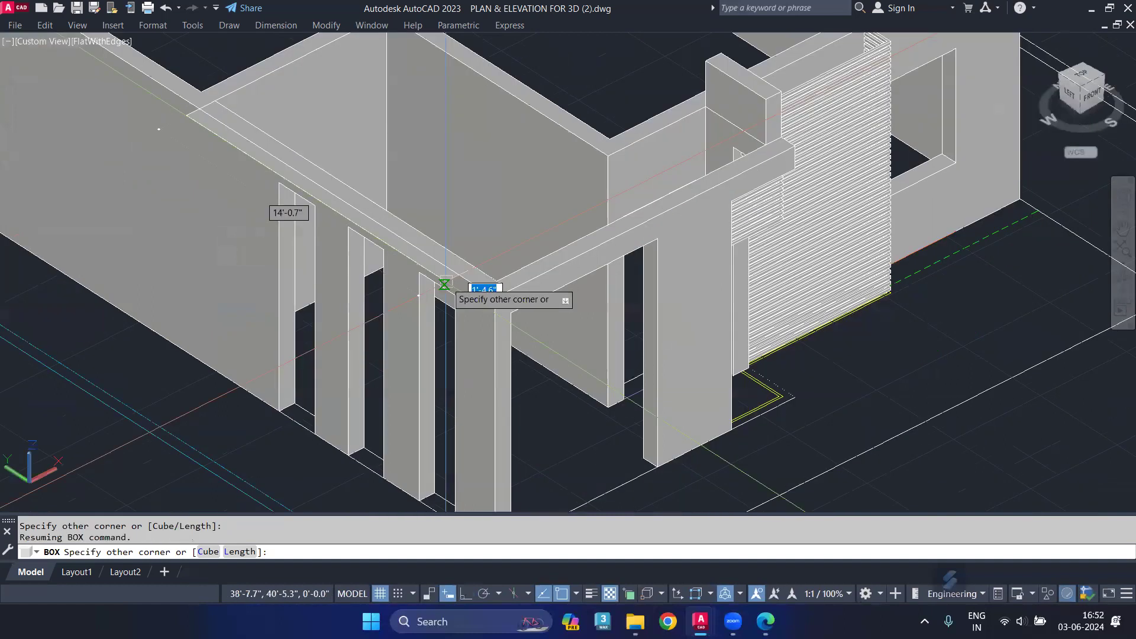
scroll(444, 285, up, 2)
click(546, 314)
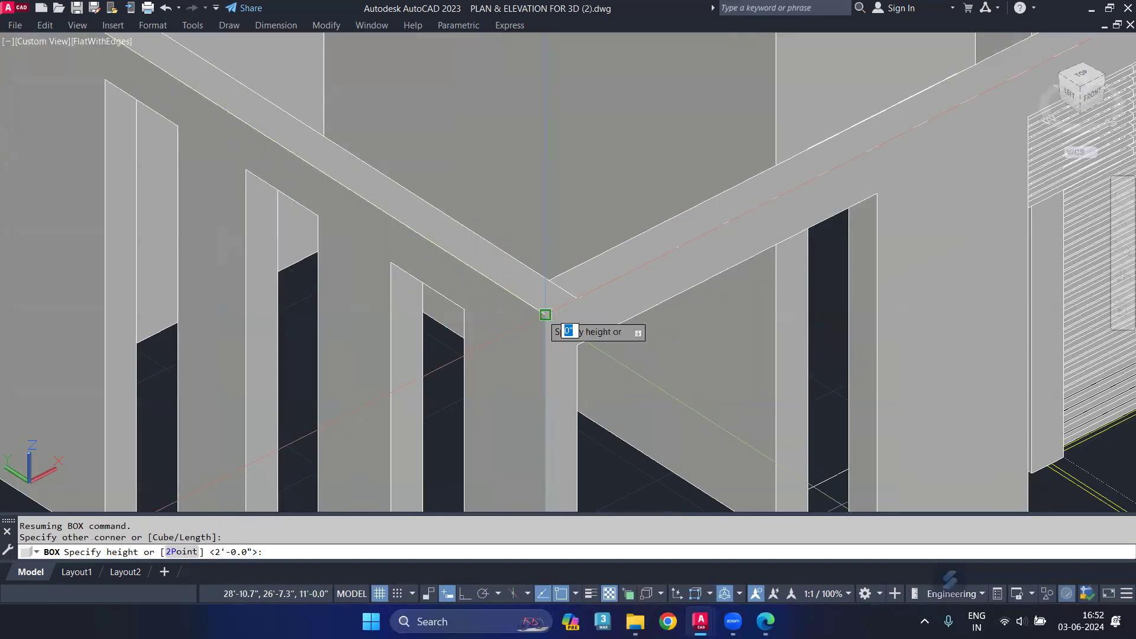
key(Return)
scroll(632, 261, down, 3)
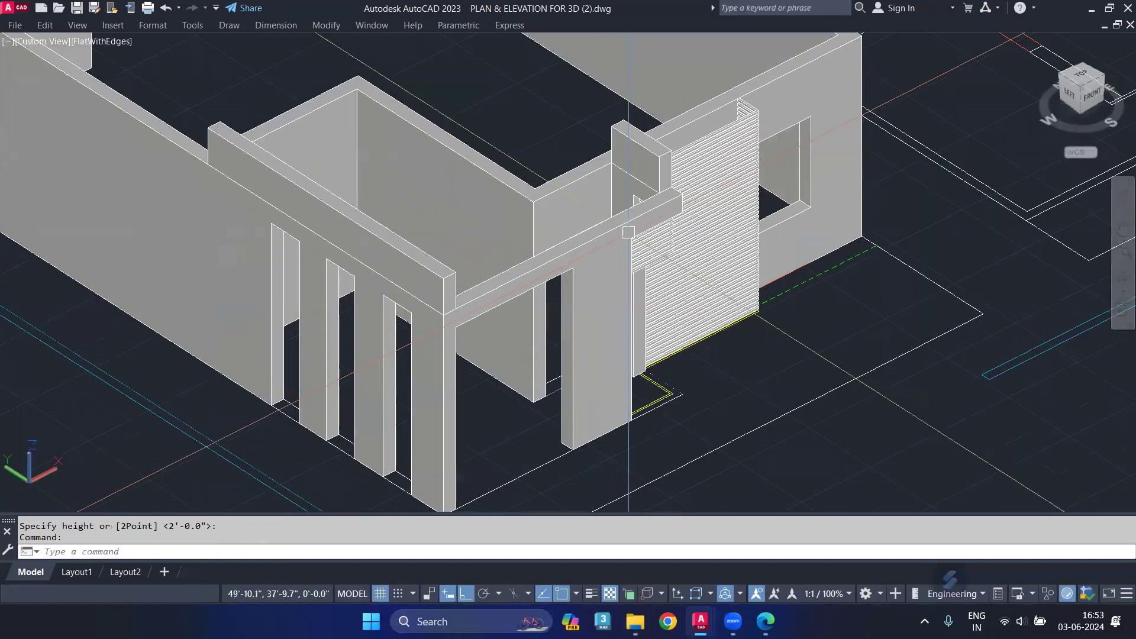
Draw a third box beam at the default 2'-0" height to complete the band.
key(Return)
scroll(648, 217, up, 3)
click(697, 152)
middle_drag(696, 153, 723, 87)
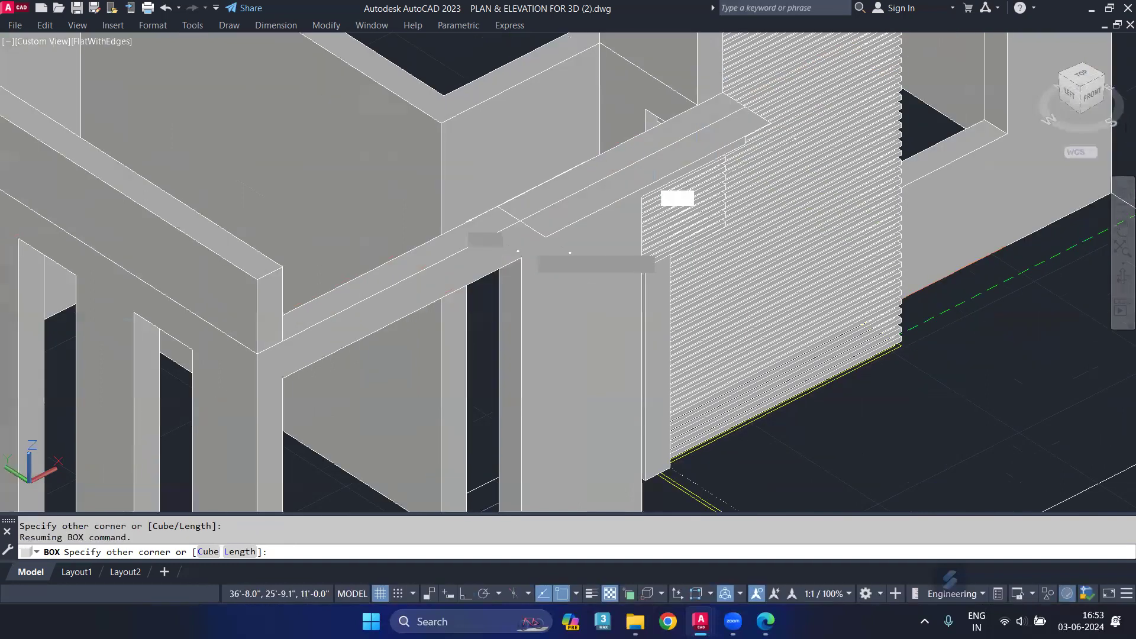
click(283, 332)
key(Return)
scroll(245, 323, down, 2)
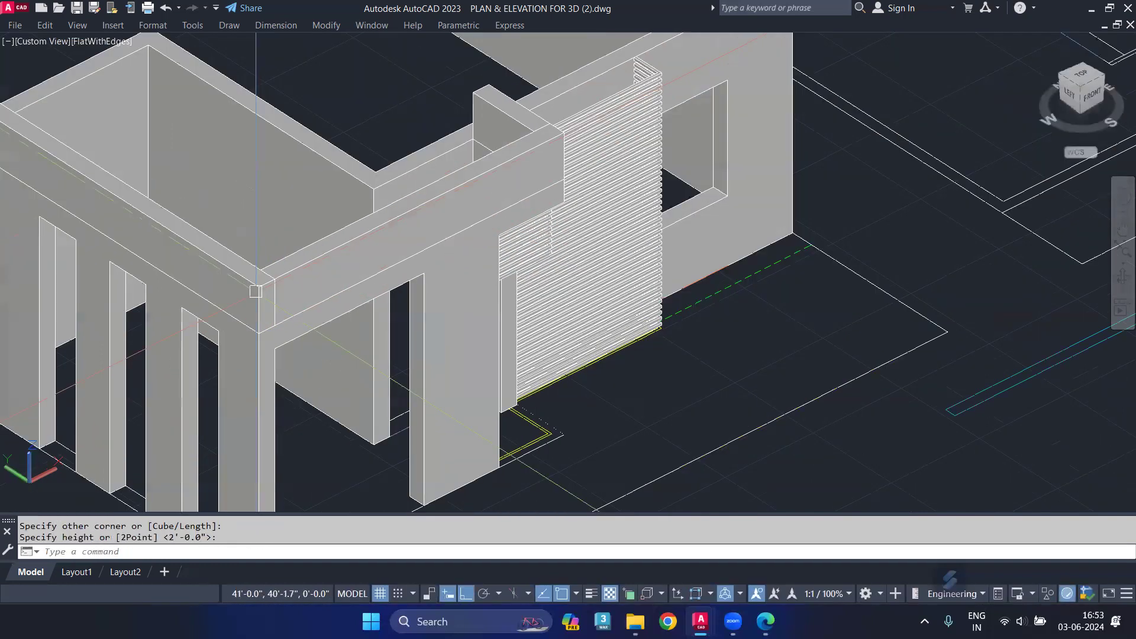
scroll(245, 322, up, 1)
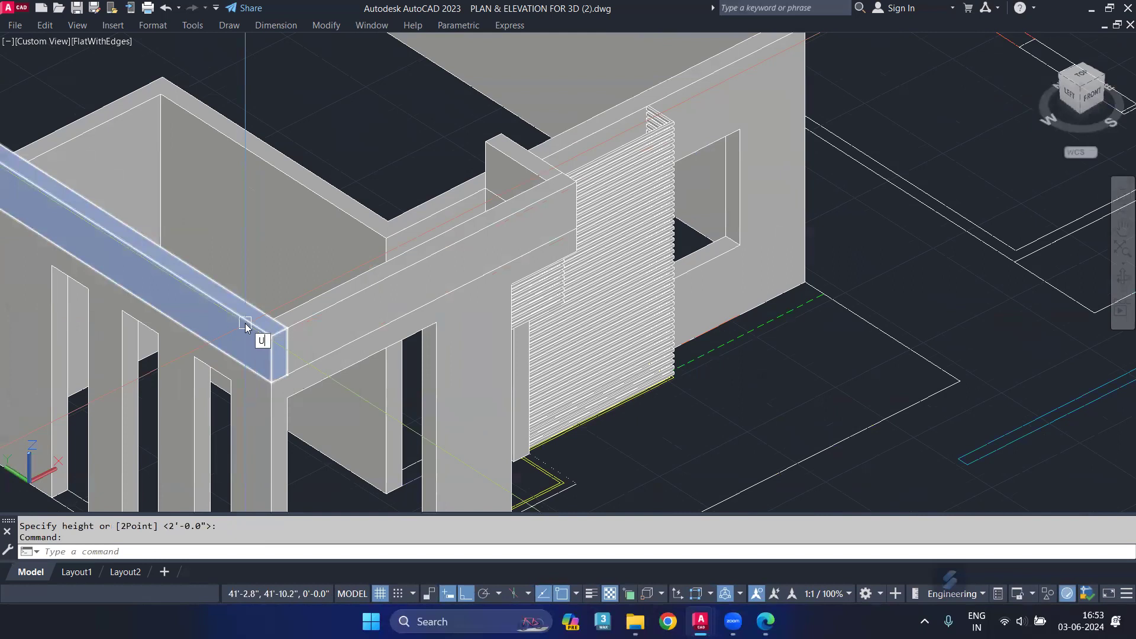
Union the left, front and short return beam boxes into one L-shaped solid.
text(UNI)
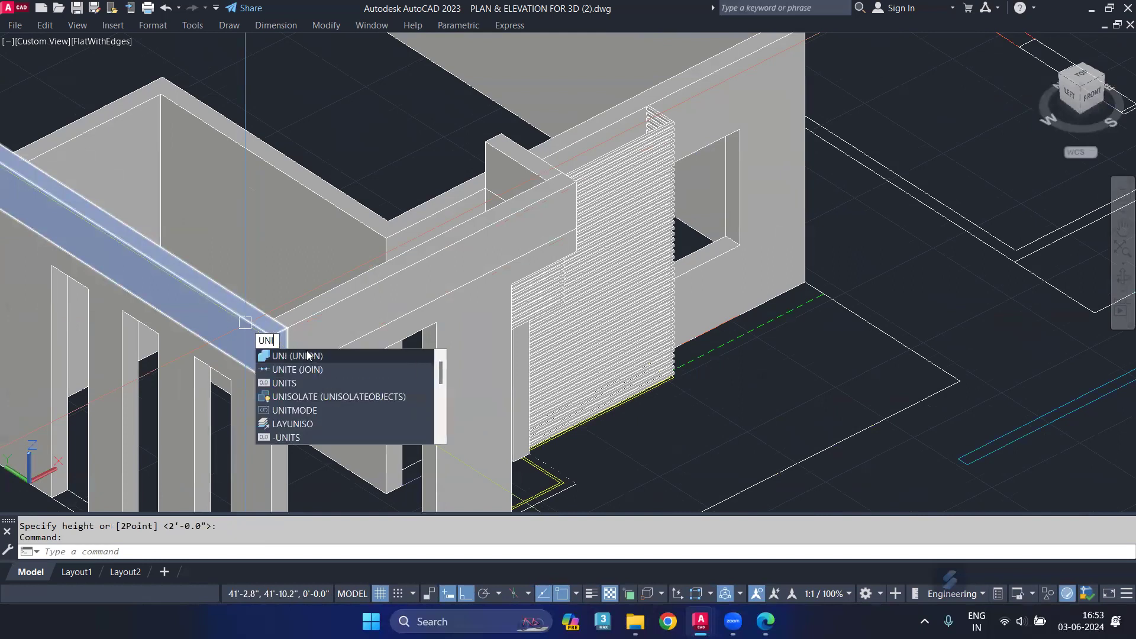
key(Return)
click(227, 323)
click(301, 323)
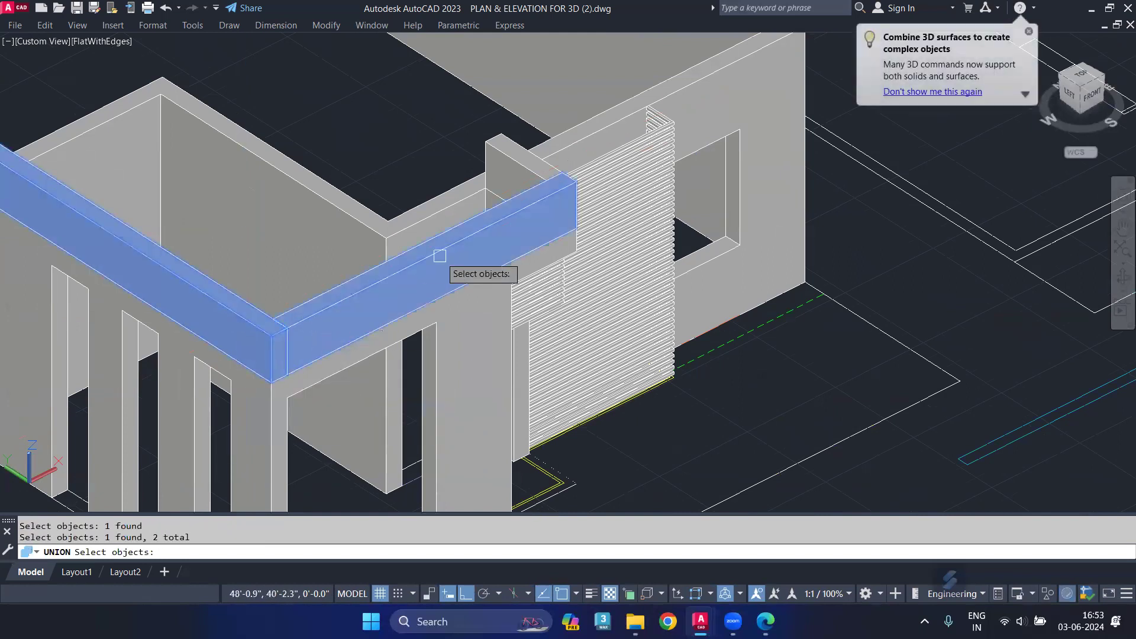
click(532, 178)
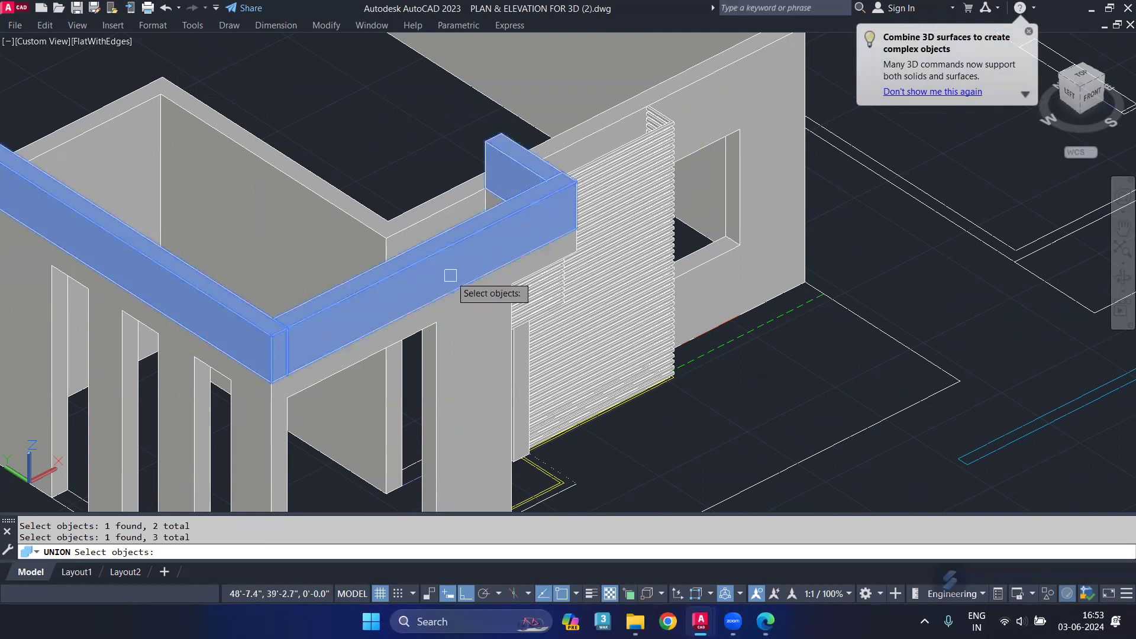
key(Return)
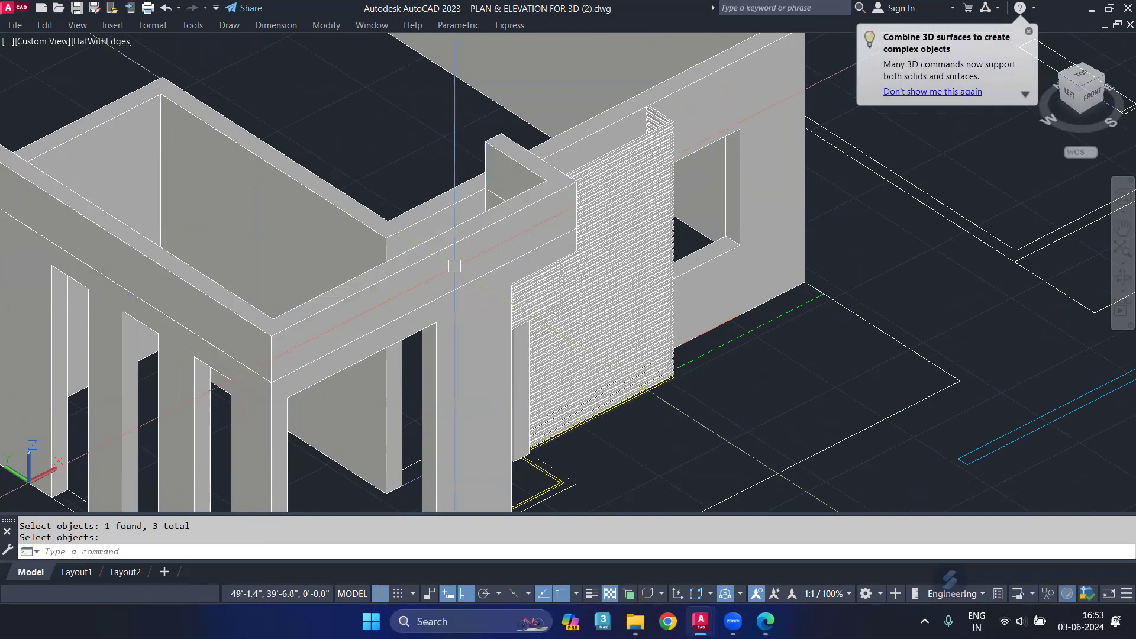
middle_drag(322, 338, 340, 311)
key(Return)
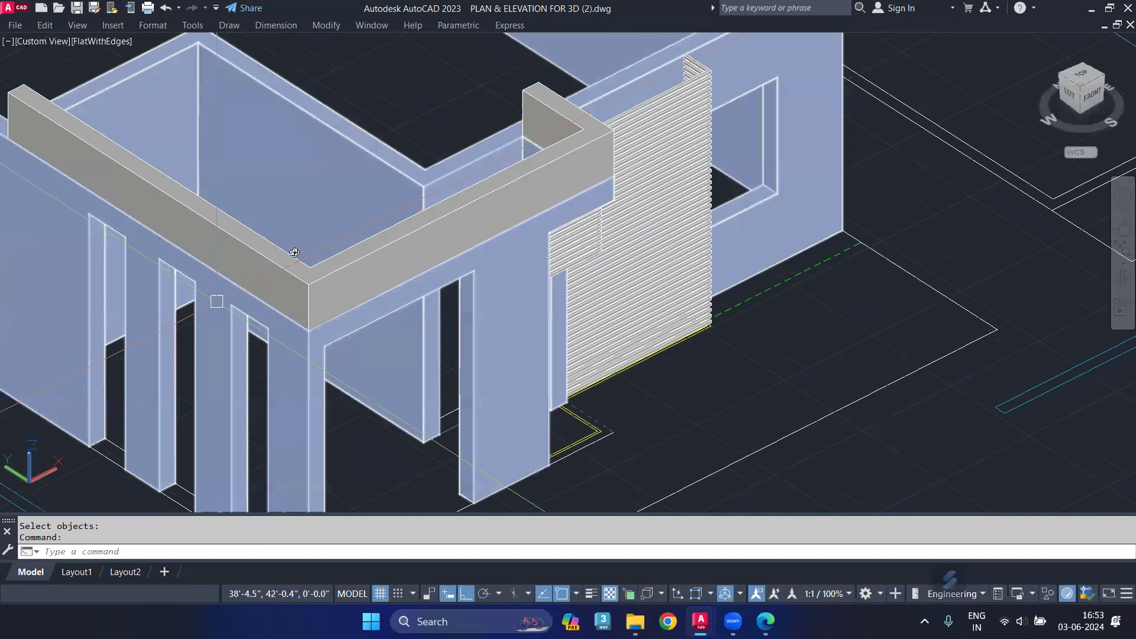
Orbit and pan around the house to inspect the merged parapet beam.
mouse_move(277, 245)
shift+middle_down()
mouse_move(251, 232)
mouse_move(82, 251)
mouse_move(60, 288)
mouse_move(56, 260)
mouse_move(355, 190)
shift+middle_up()
mouse_move(510, 176)
shift+middle_down()
mouse_move(517, 205)
mouse_move(268, 319)
shift+middle_up()
key(Escape)
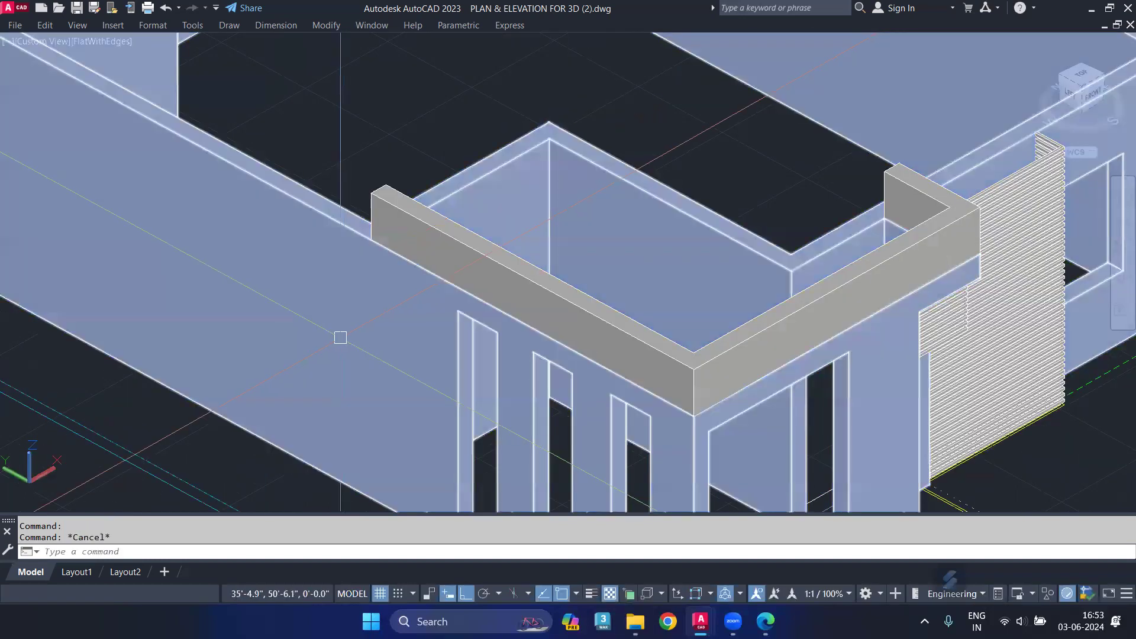
middle_drag(341, 339, 365, 302)
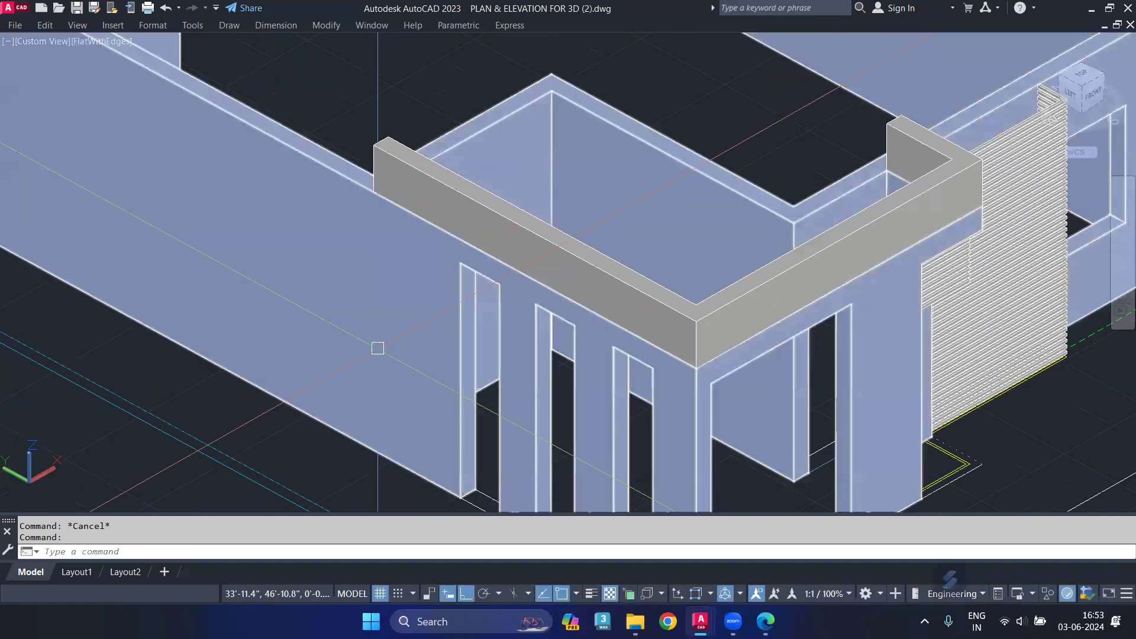
scroll(438, 259, up, 2)
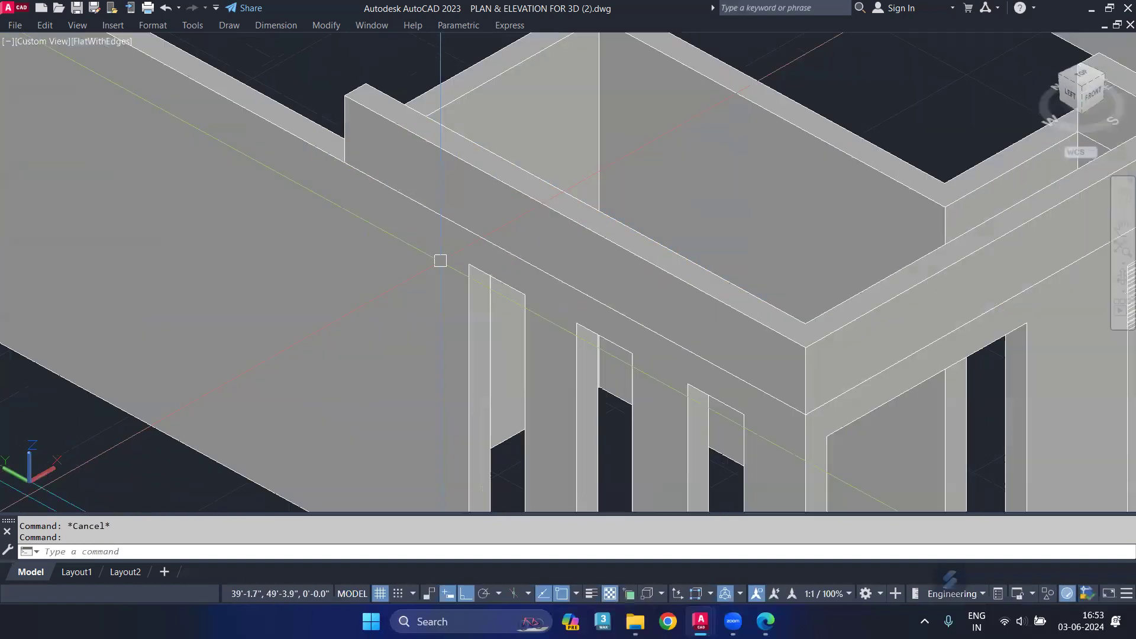
scroll(474, 273, up, 2)
scroll(483, 290, down, 3)
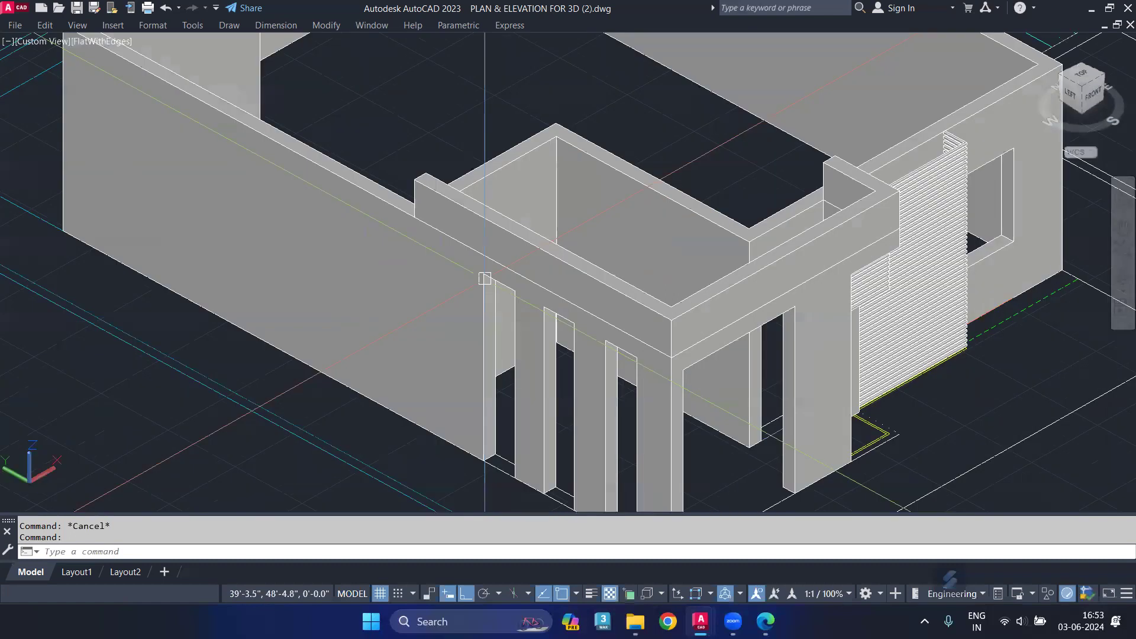
mouse_move(214, 271)
shift+middle_down()
mouse_move(205, 289)
mouse_move(457, 210)
shift+middle_up()
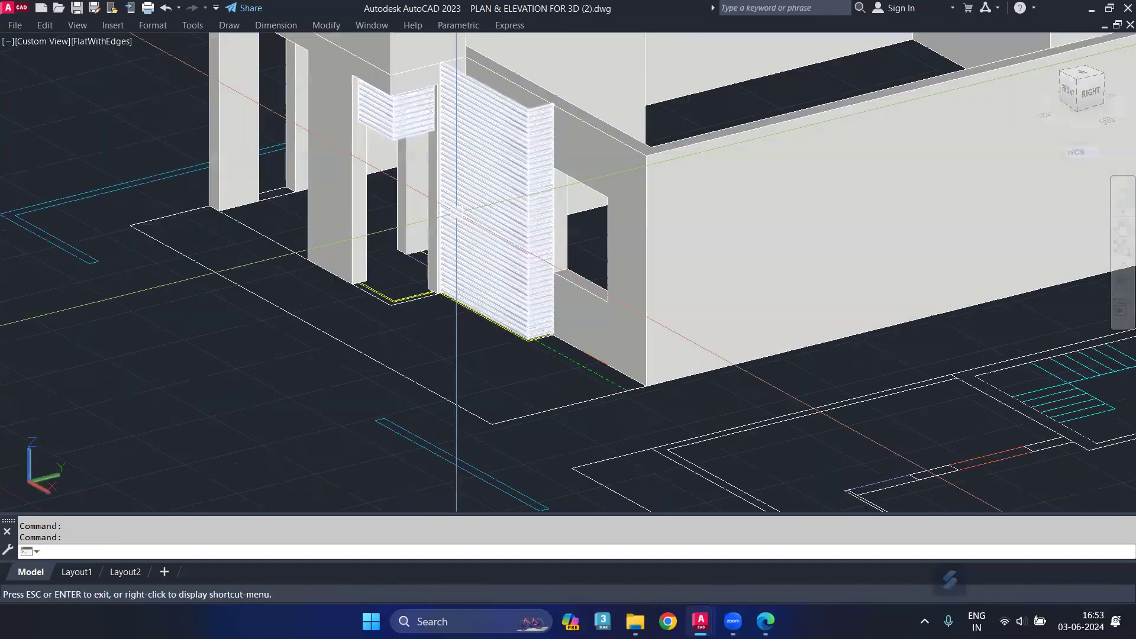
Draw a 4-inch-high box slab from the wall corner along the wall.
scroll(435, 322, down, 3)
shift+middle_drag(485, 300, 547, 300)
scroll(574, 300, up, 3)
scroll(609, 302, down, 3)
shift+middle_drag(487, 325, 468, 184)
scroll(485, 288, up, 3)
scroll(485, 288, down, 3)
scroll(479, 234, up, 3)
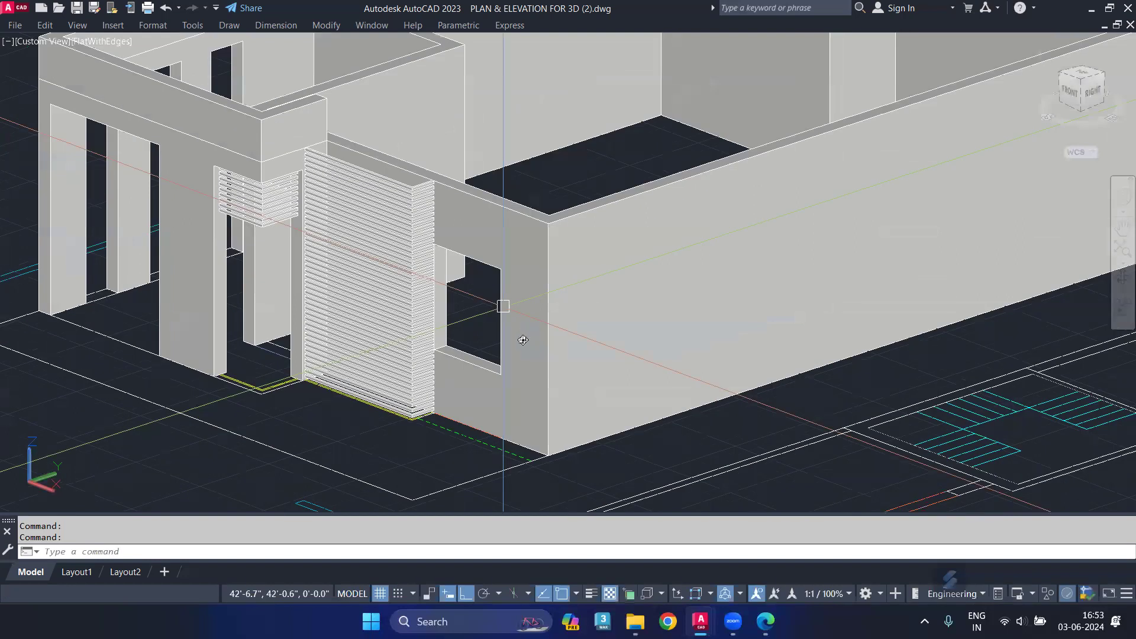
shift+middle_drag(503, 306, 454, 280)
scroll(454, 280, up, 3)
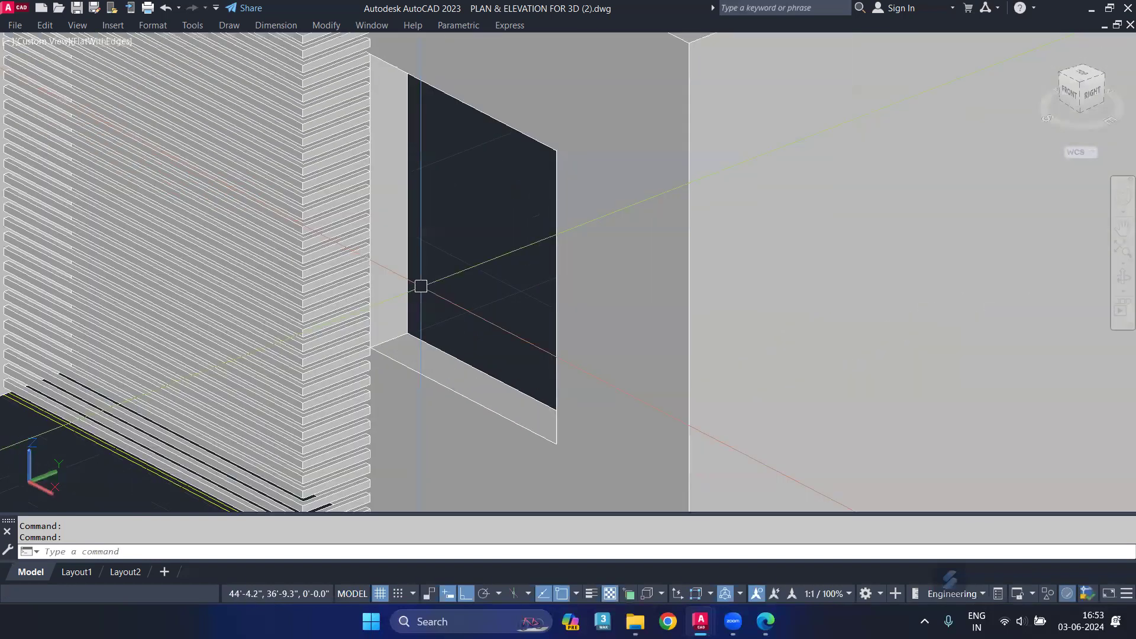
scroll(418, 284, down, 1)
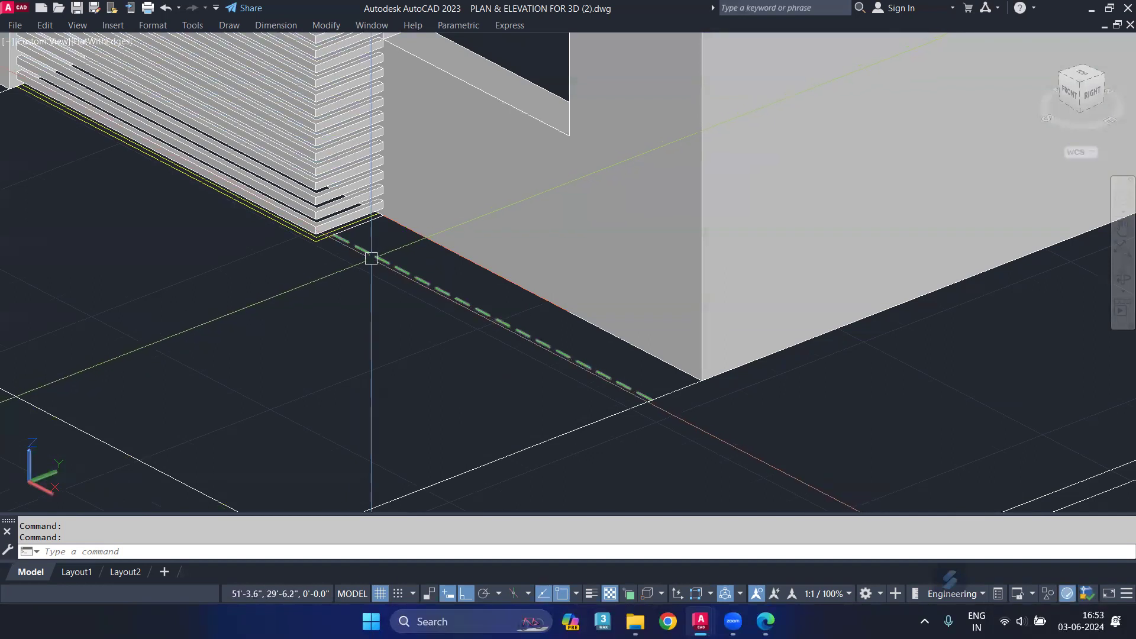
text(box)
key(Return)
scroll(395, 217, up, 2)
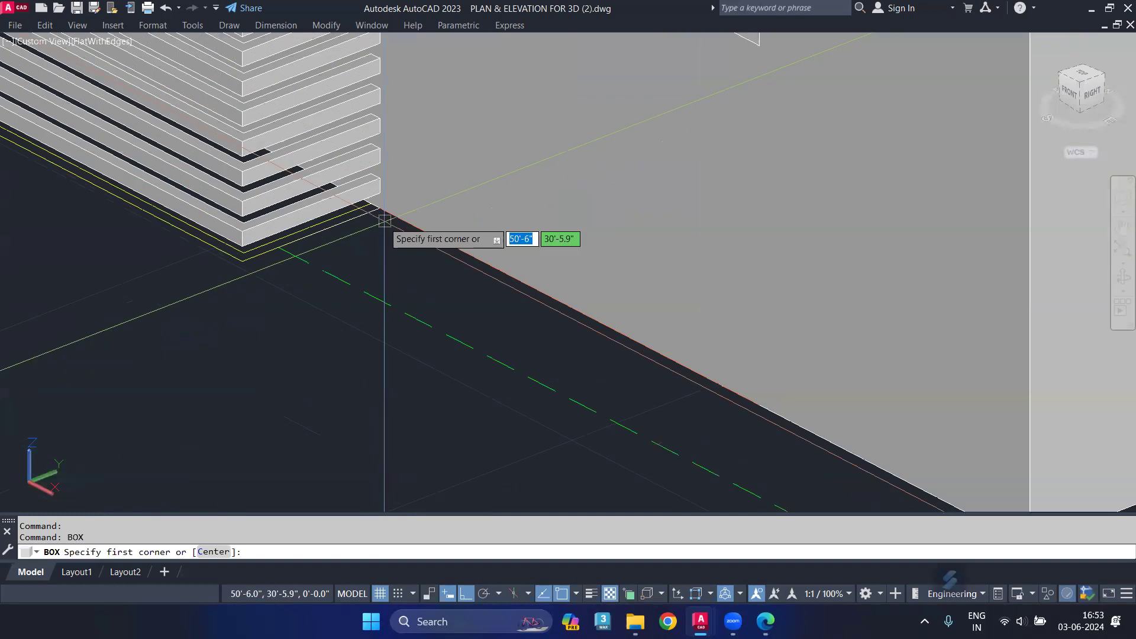
scroll(385, 219, up, 2)
click(378, 202)
scroll(467, 308, down, 2)
scroll(458, 243, up, 1)
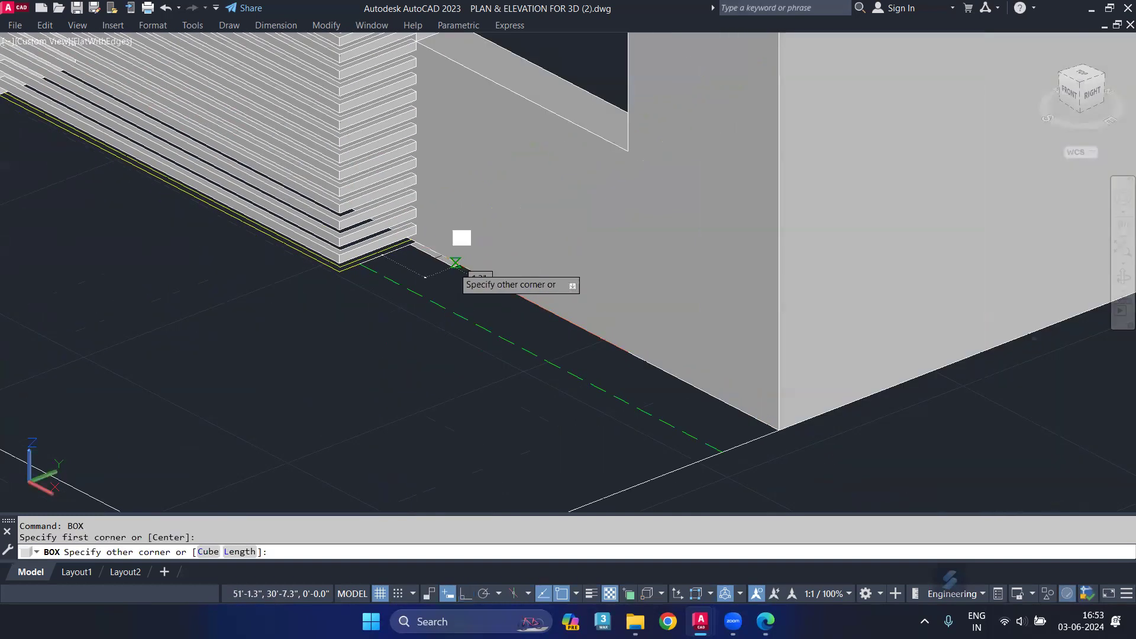
click(722, 451)
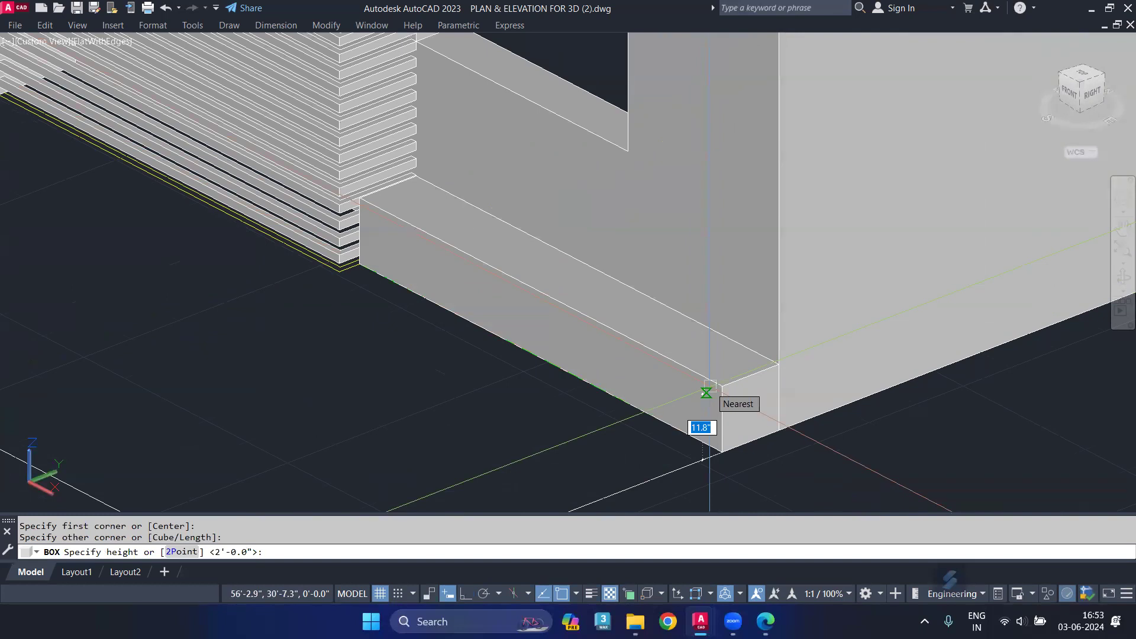
text(4)
key(Return)
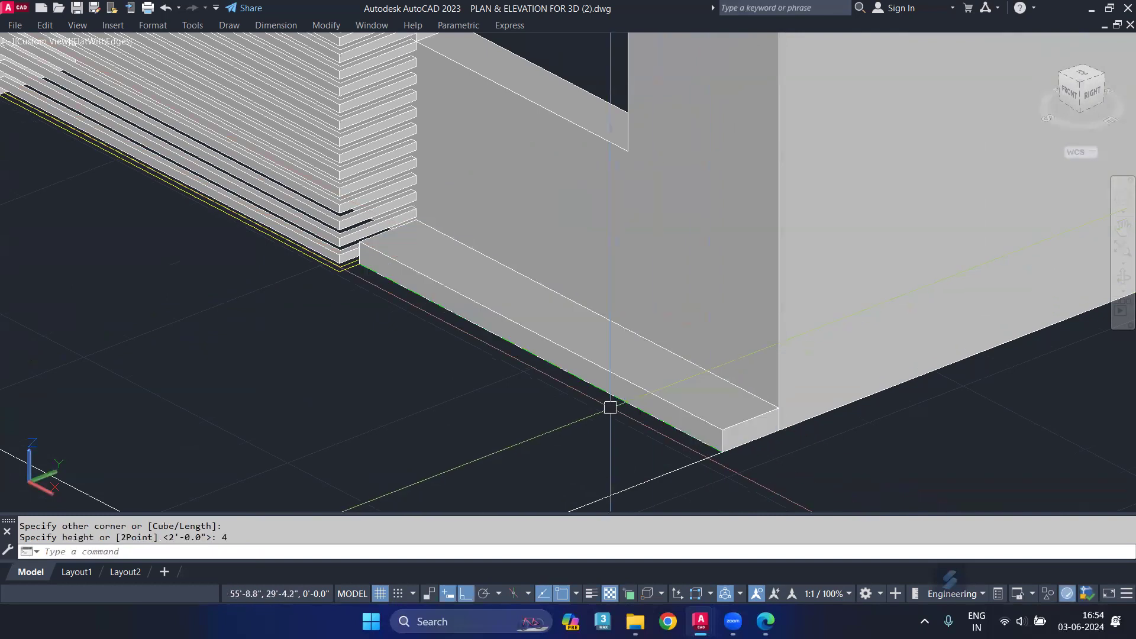
Move the slab by its midpoint up to sit above the window.
click(616, 381)
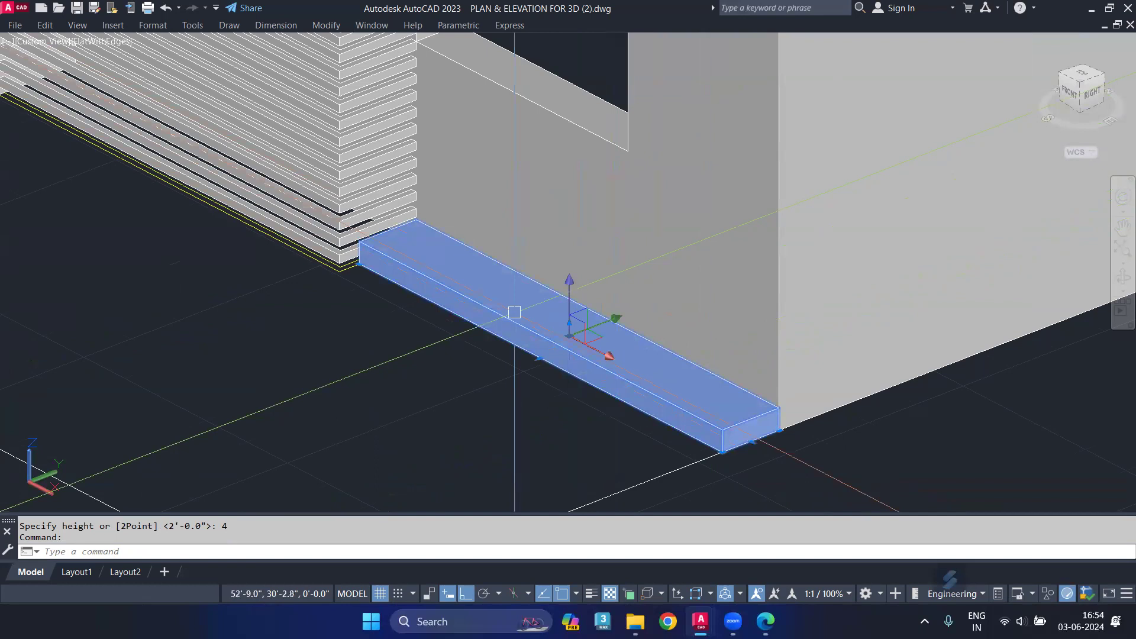
text(M)
key(Return)
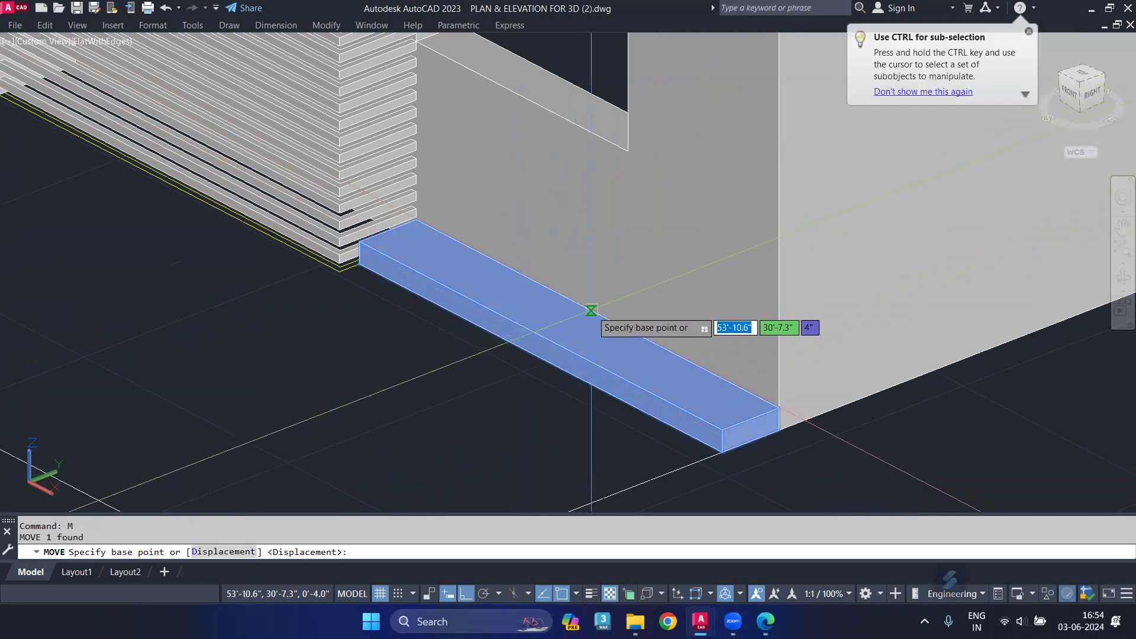
click(598, 313)
mouse_move(603, 220)
middle_down()
mouse_move(601, 245)
mouse_move(584, 213)
mouse_move(598, 266)
middle_up()
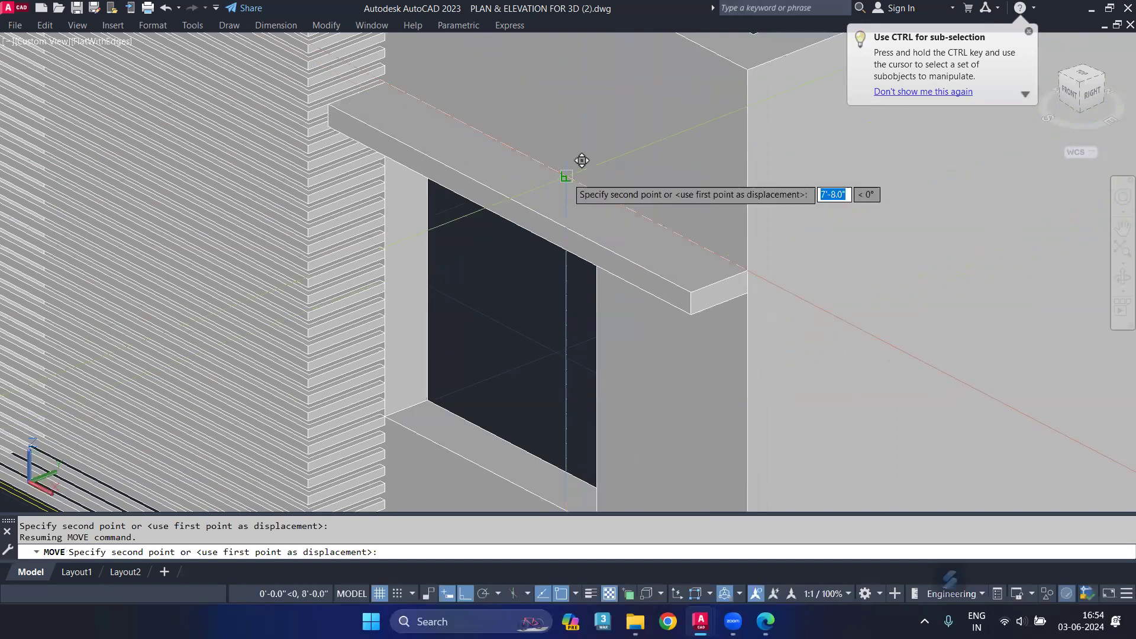
click(582, 160)
Raise the slab a further 4 inches along the Z axis.
click(545, 154)
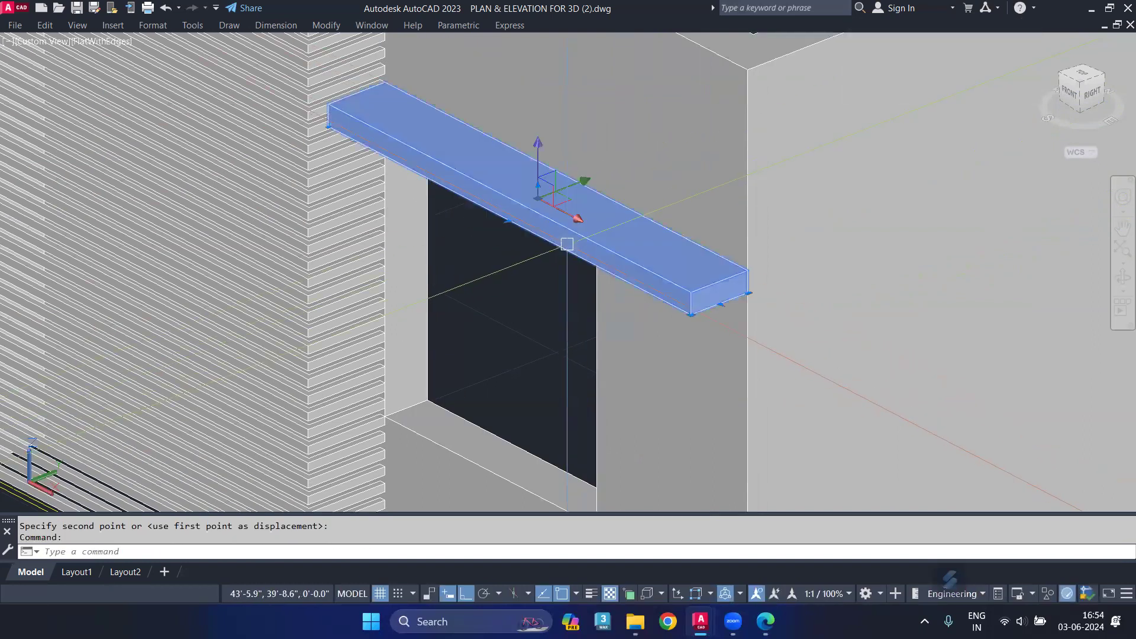
click(545, 154)
text(4)
key(Return)
Orbit and pan to frame the whole building, then bring the Google Docs notes forward.
key(Escape)
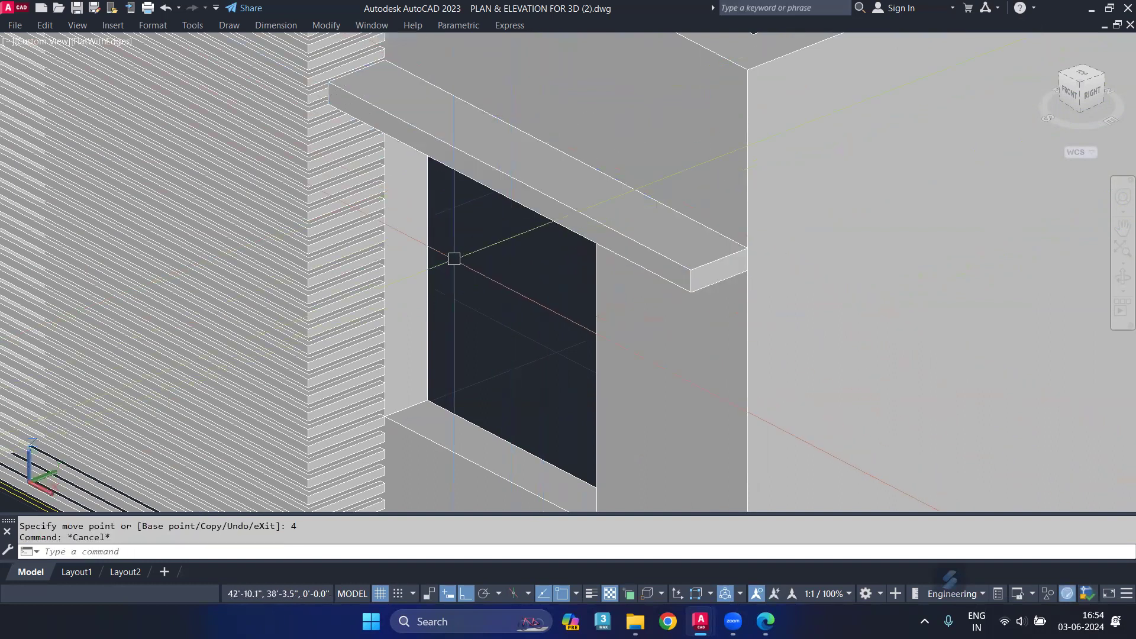
scroll(454, 258, down, 3)
mouse_move(550, 271)
shift+middle_down()
mouse_move(586, 218)
mouse_move(416, 419)
mouse_move(383, 421)
mouse_move(370, 447)
mouse_move(332, 408)
shift+middle_up()
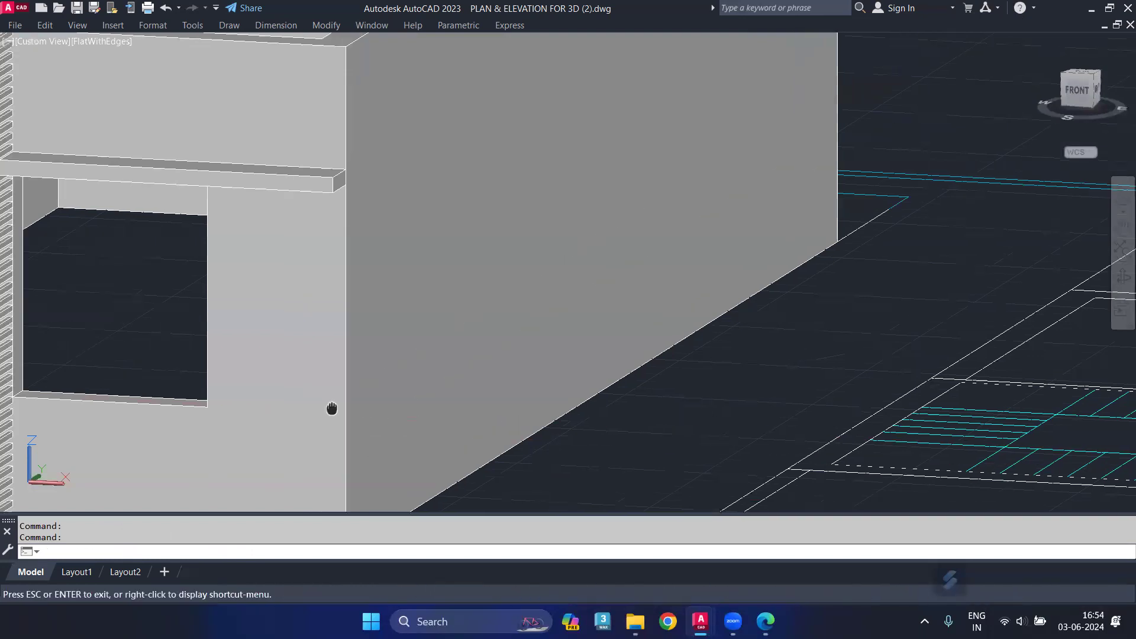
scroll(332, 408, down, 3)
drag(333, 373, 434, 439)
key(Escape)
scroll(355, 389, down, 1)
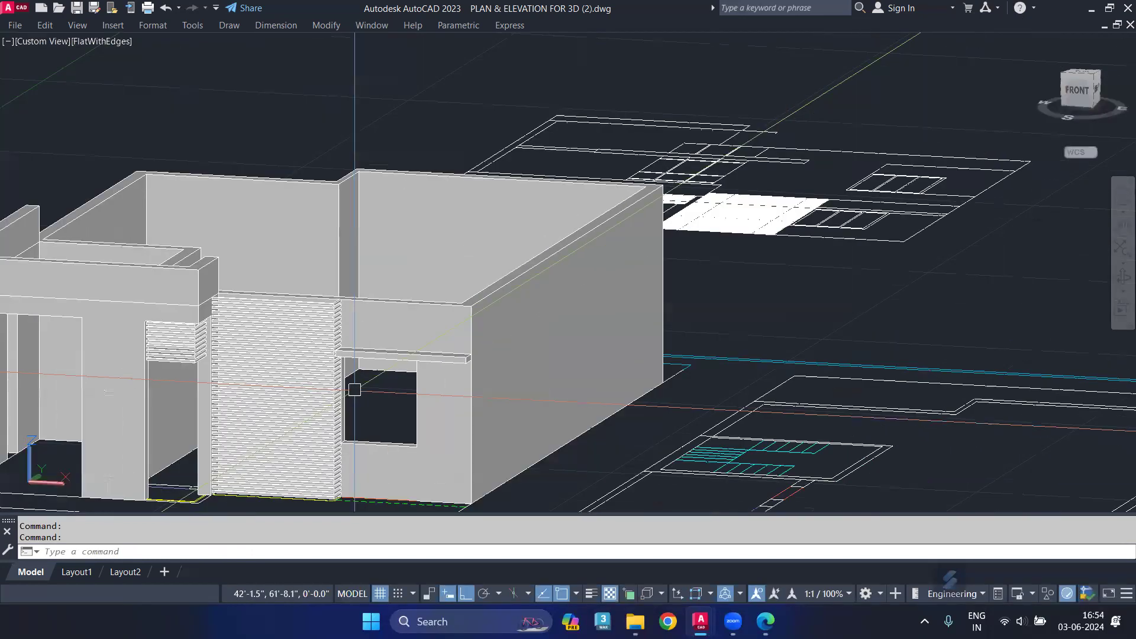
middle_drag(354, 389, 407, 363)
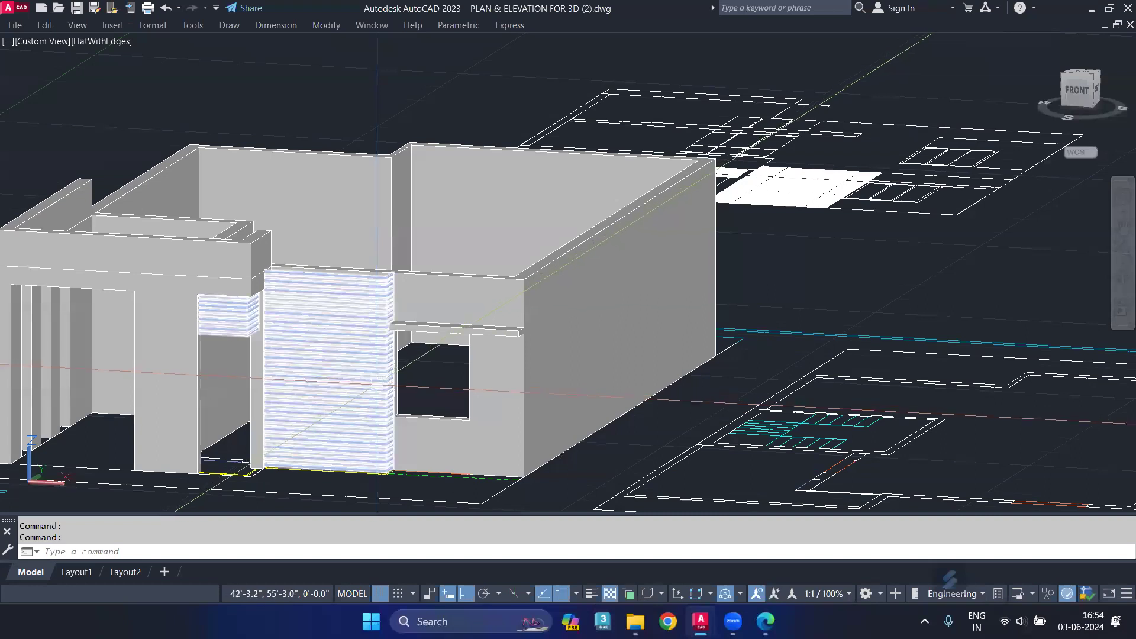
middle_drag(284, 388, 398, 284)
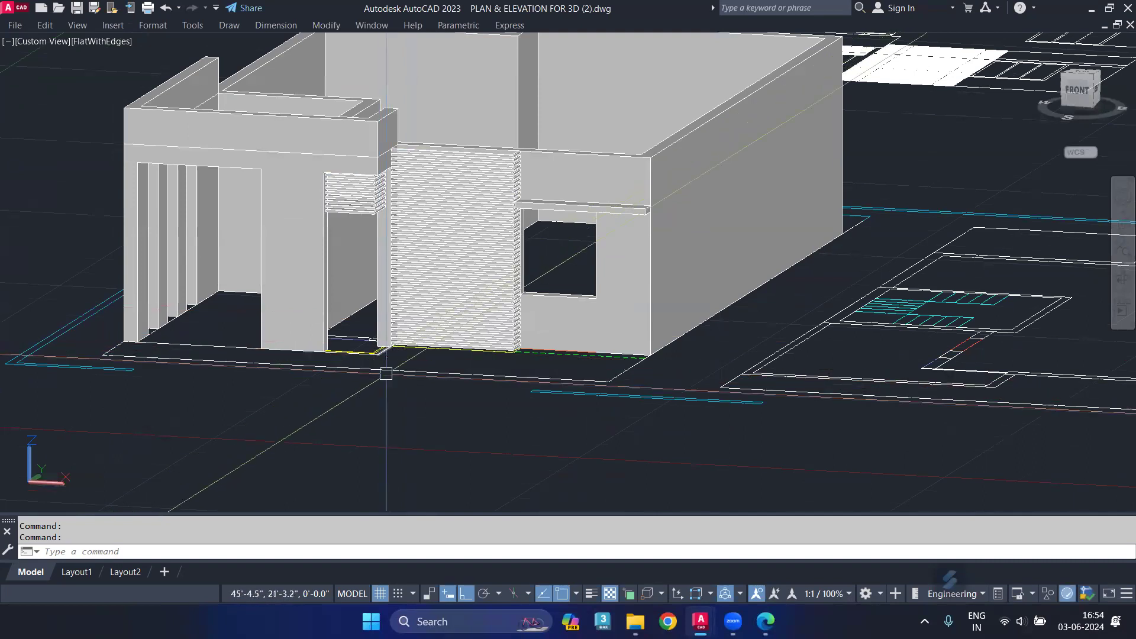
key(alt+Tab)
scroll(543, 432, down, 1)
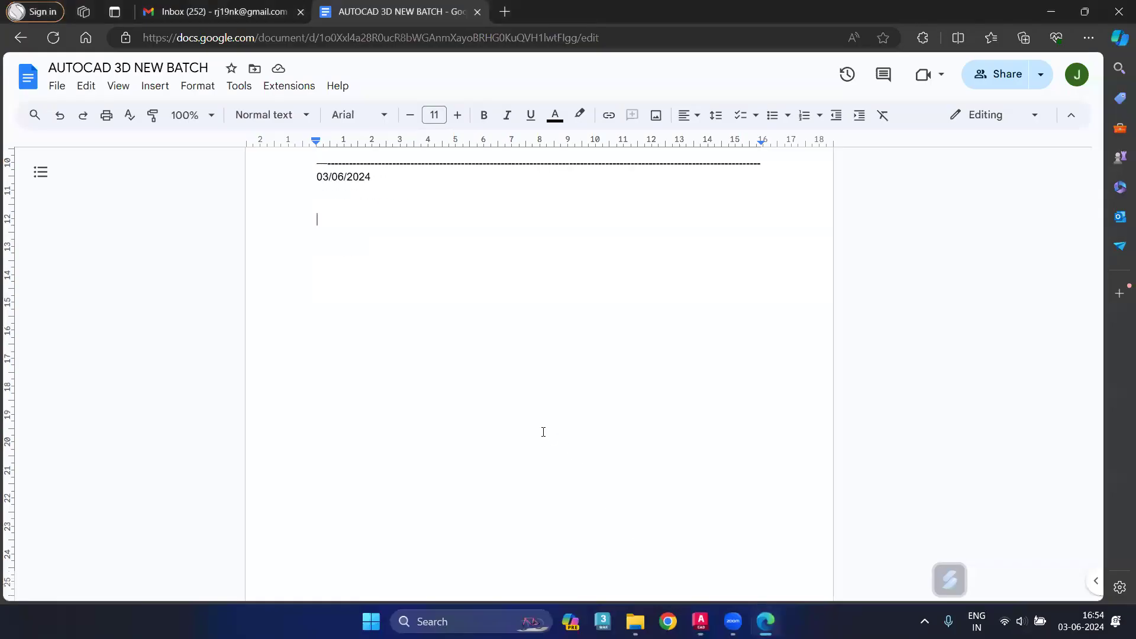
Enter BOX, HIDEOBJ, UNION and SUBTRACT as four new lines, leaving a fresh line after.
text(BOX)
key(Return)
text(HIDEOB)
key(Return)
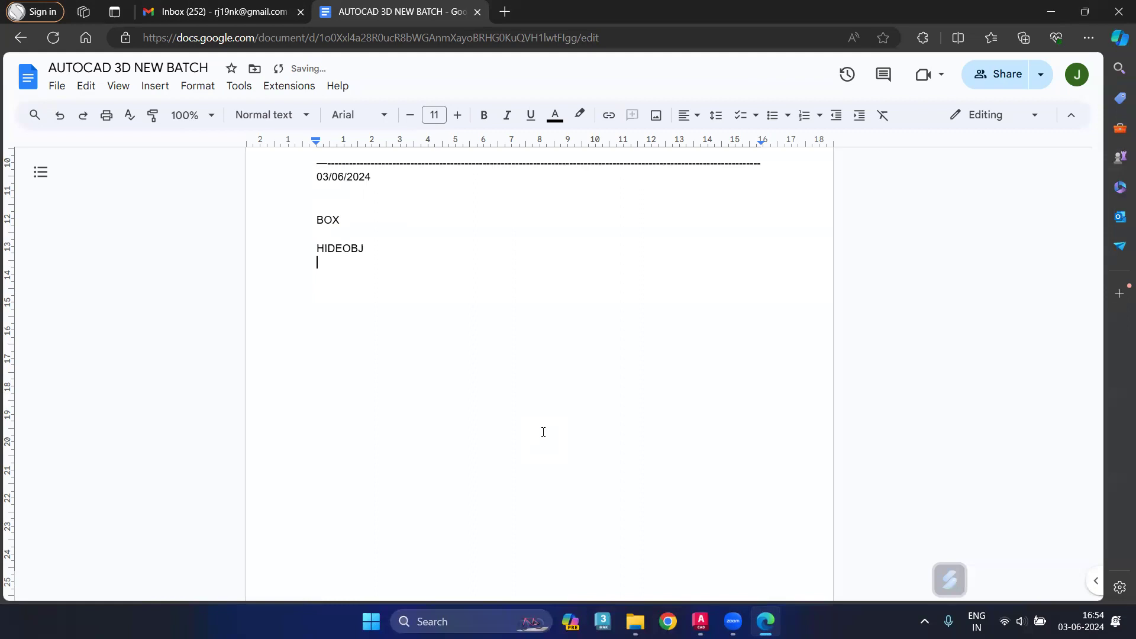
text(UNI)
text(ON)
key(Return)
text(S)
text(UBTRACT)
key(Return)
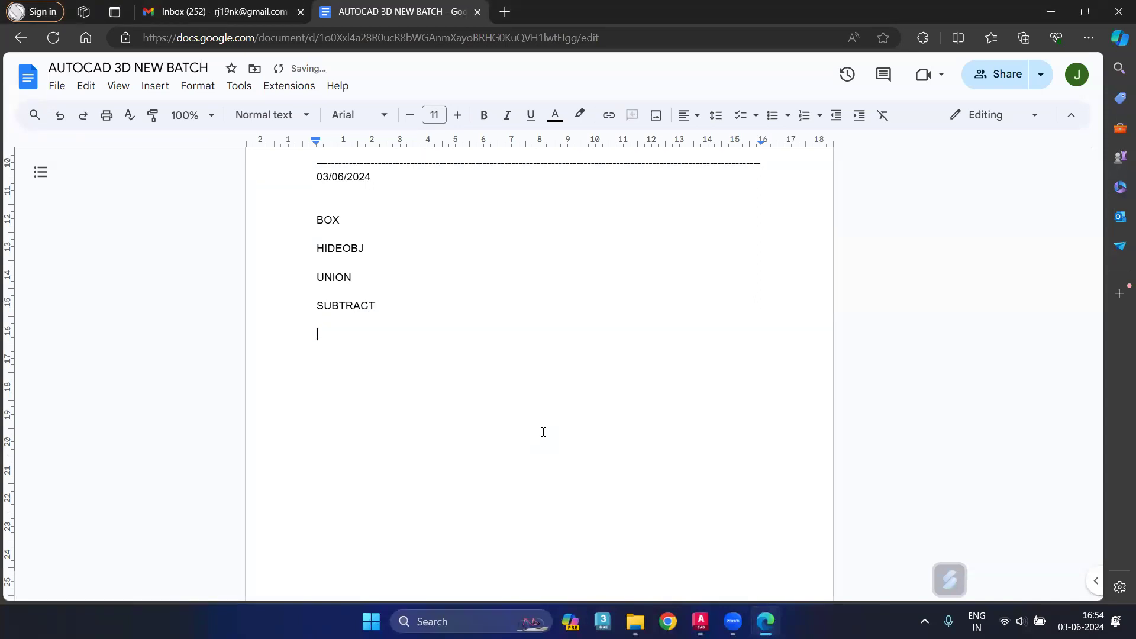